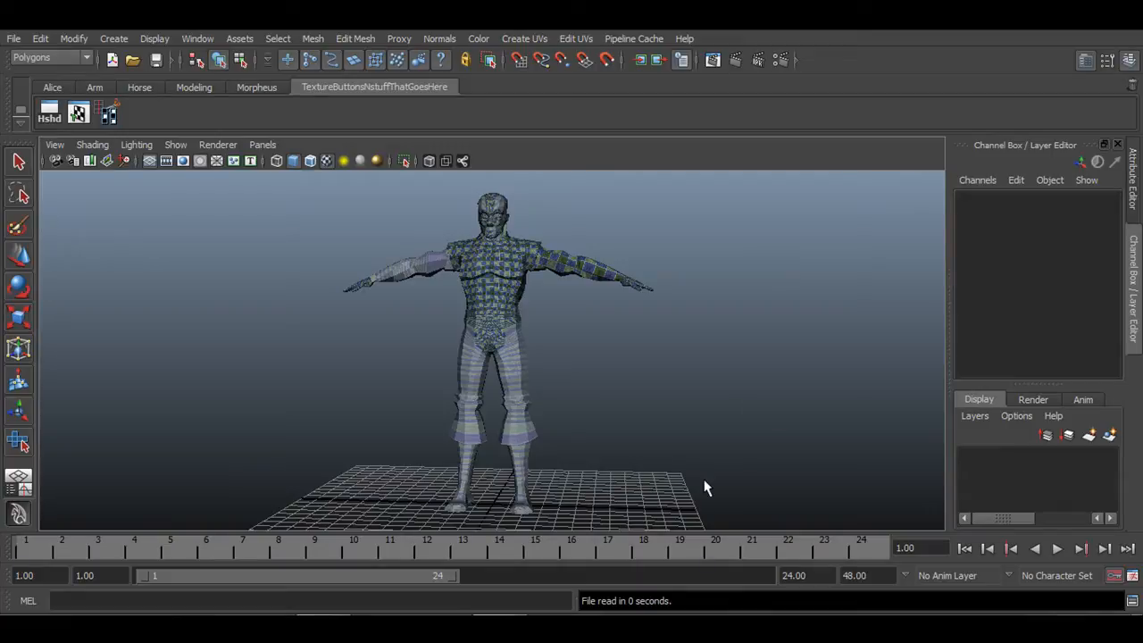
Examine the checker texture on the ninja model's hips, legs and feet from several angles.
left_click_drag(622, 429, 388, 434, "alt")
right_click_drag(387, 434, 564, 453, "alt")
left_click_drag(564, 452, 568, 357, "alt")
middle_click_drag(573, 267, 588, 349, "alt")
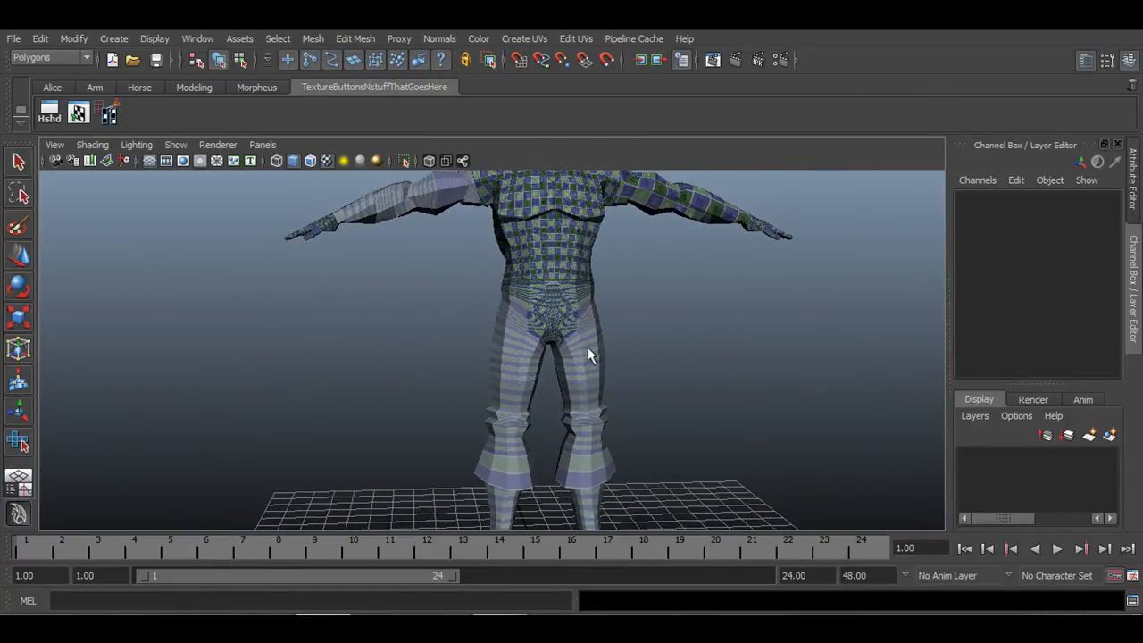
left_click_drag(588, 349, 220, 292, "alt")
scroll(614, 451, "up", 4)
scroll(635, 441, "down", 1)
left_click_drag(636, 449, 789, 447, "alt")
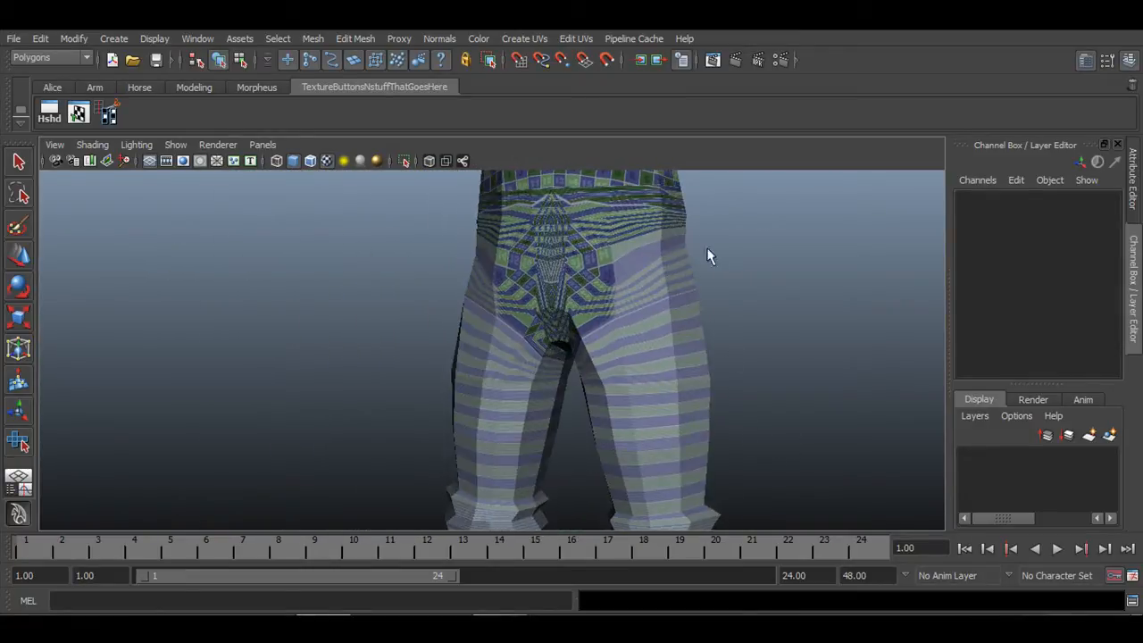
middle_click_drag(709, 256, 768, 479, "alt")
scroll(617, 324, "down", 5)
right_click_drag(707, 456, 642, 406, "alt")
middle_click_drag(643, 406, 639, 280, "alt")
right_click_drag(639, 280, 637, 369, "alt")
middle_click_drag(632, 484, 627, 416, "alt")
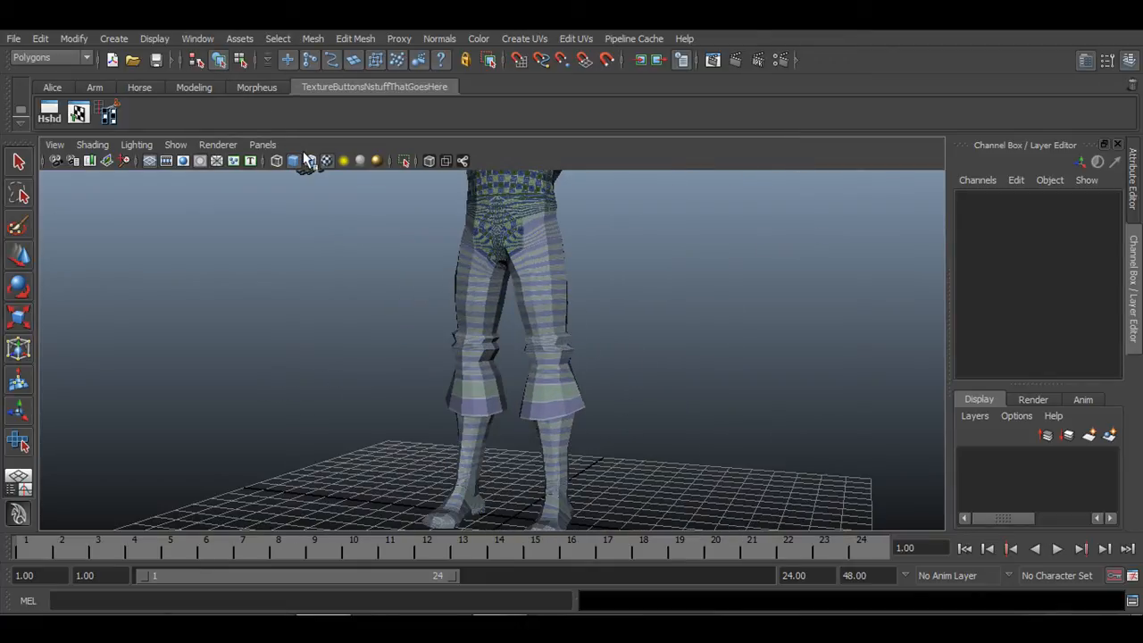
Turn off textured display, show the wireframe over the shaded surface, and select the Ninja mesh.
left_click(309, 162)
left_click(327, 162)
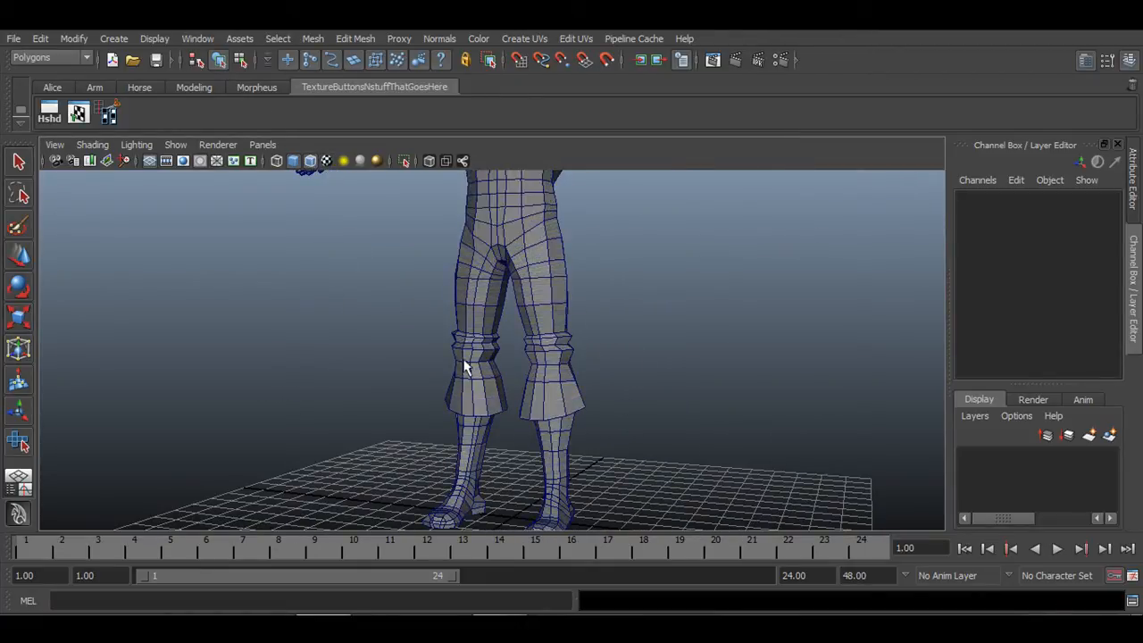
left_click_drag(467, 370, 473, 355, "alt")
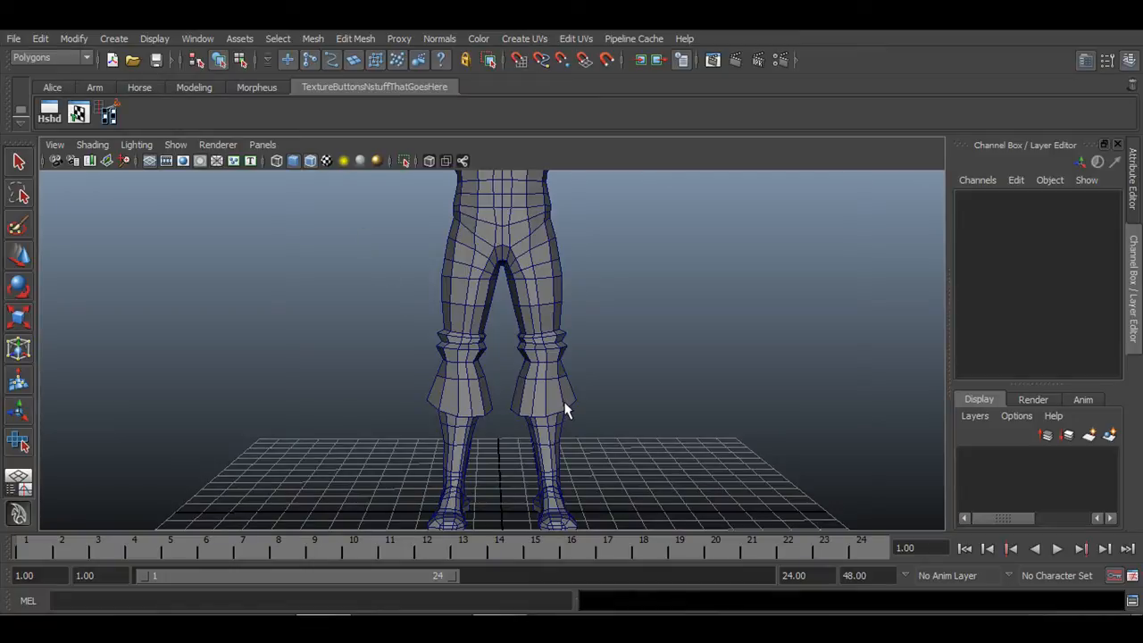
left_click(507, 256)
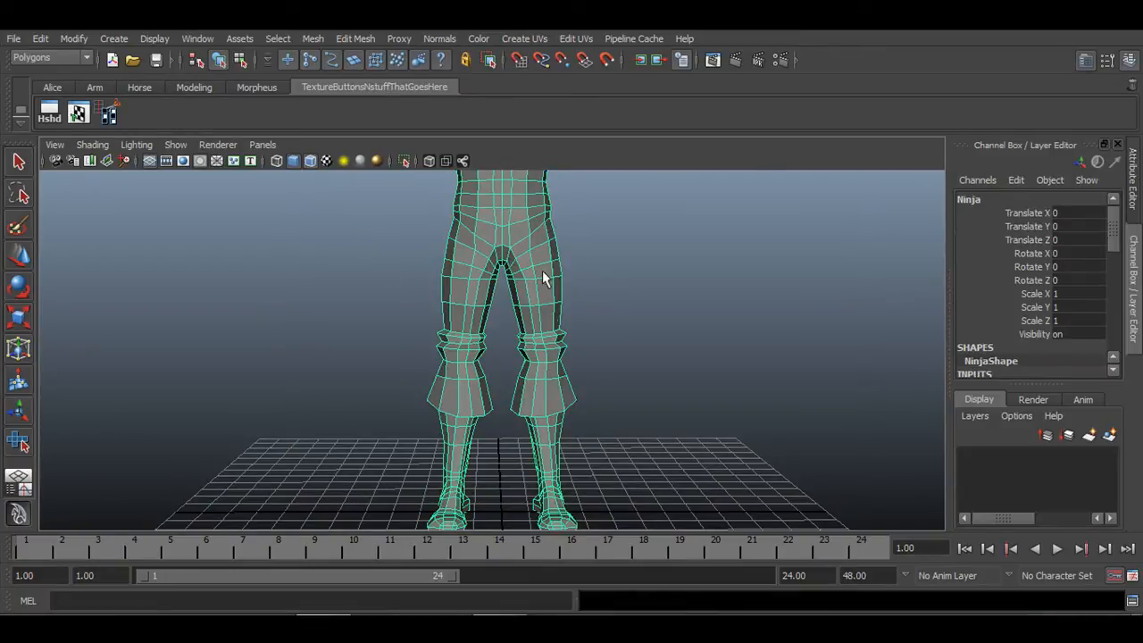
Display texture border edges on the selected Ninja mesh using the polygon display options.
middle_click_drag(543, 272, 554, 239, "alt")
left_click_drag(478, 258, 581, 372, "alt")
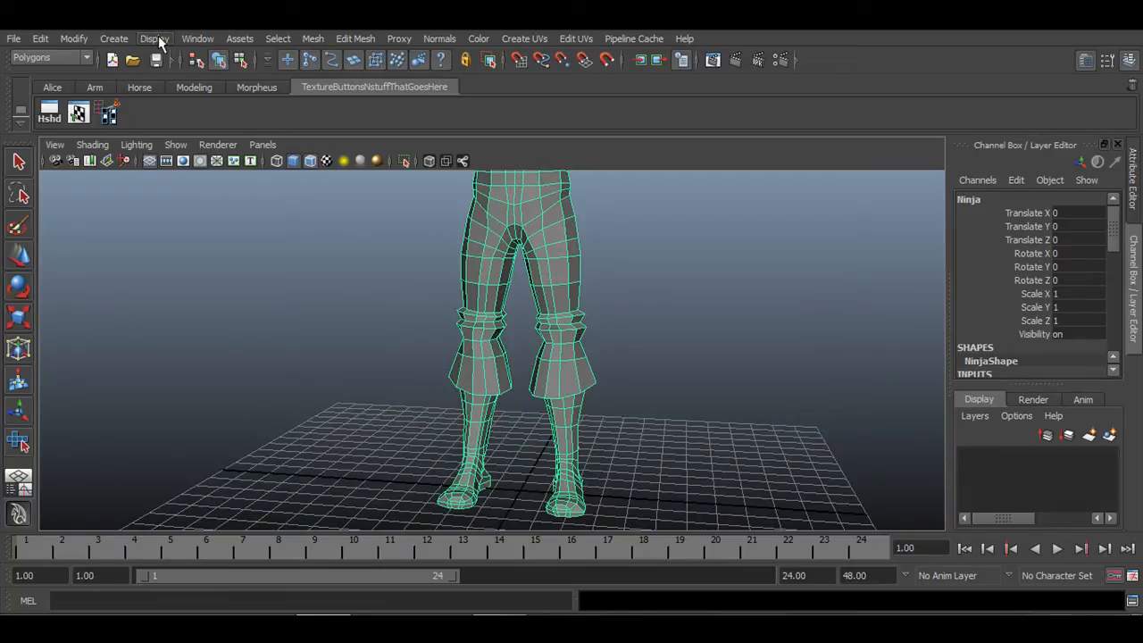
left_click(158, 37)
left_click(161, 42)
middle_click_drag(411, 219, 439, 268, "alt")
left_click_drag(527, 339, 574, 275, "alt")
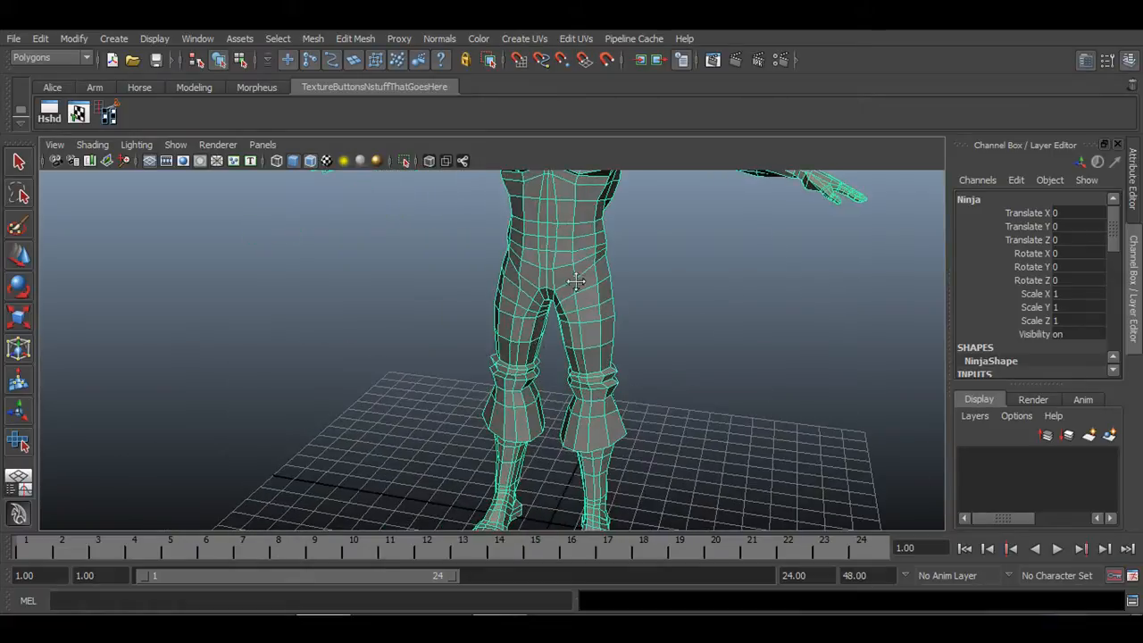
middle_click_drag(574, 275, 556, 433, "alt")
left_click_drag(556, 433, 538, 441, "alt")
left_click(154, 39)
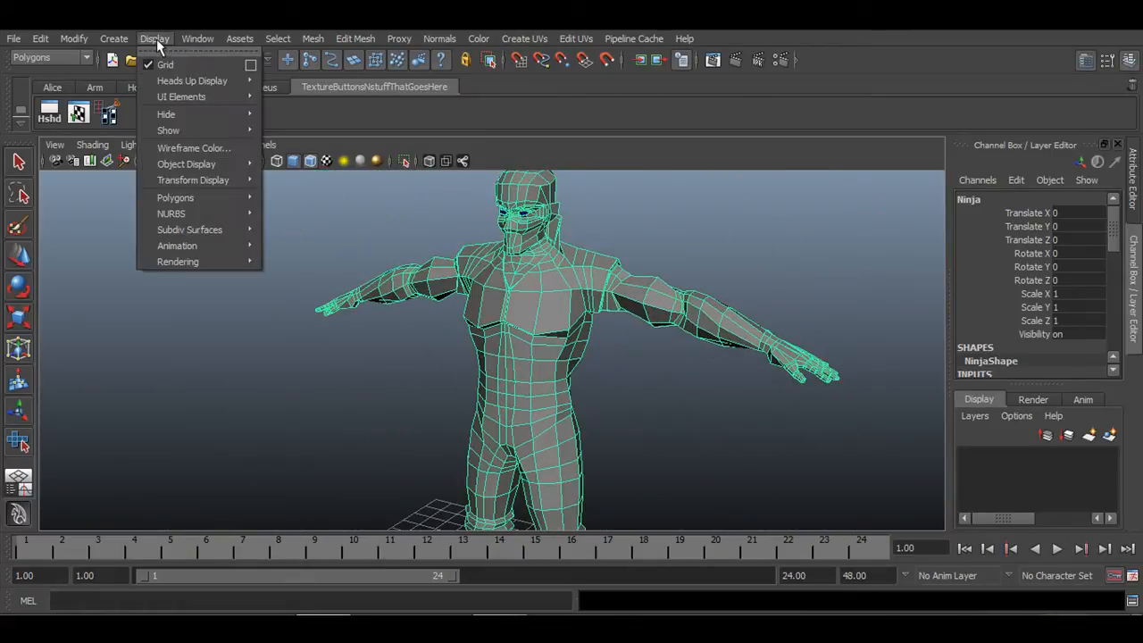
mouse_move(229, 198)
left_click(289, 197)
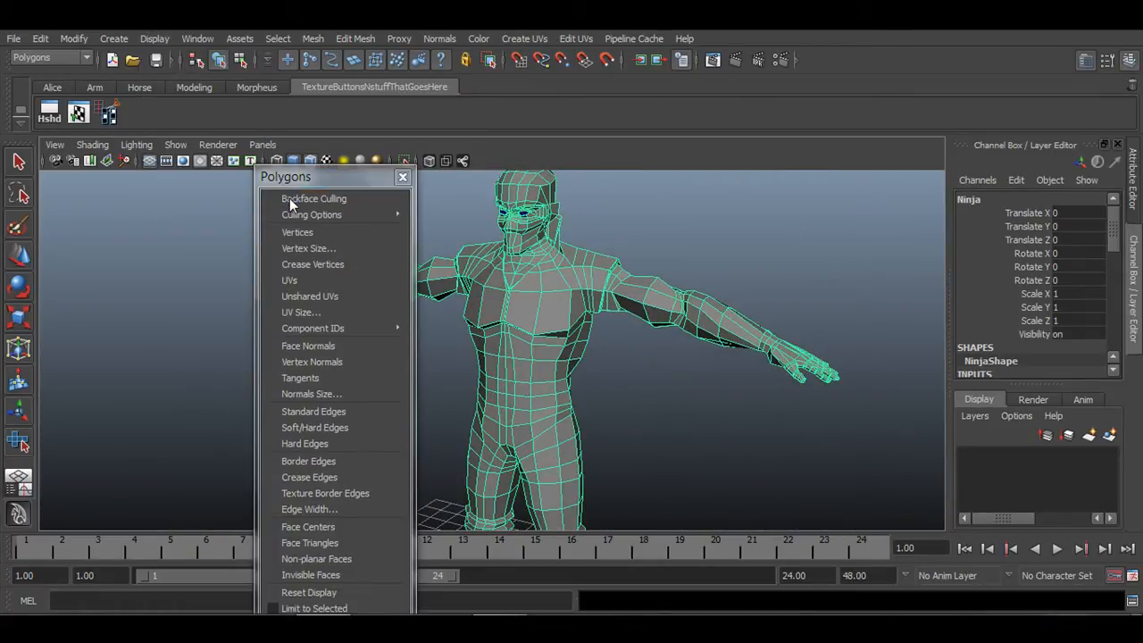
left_click_drag(314, 176, 938, 102)
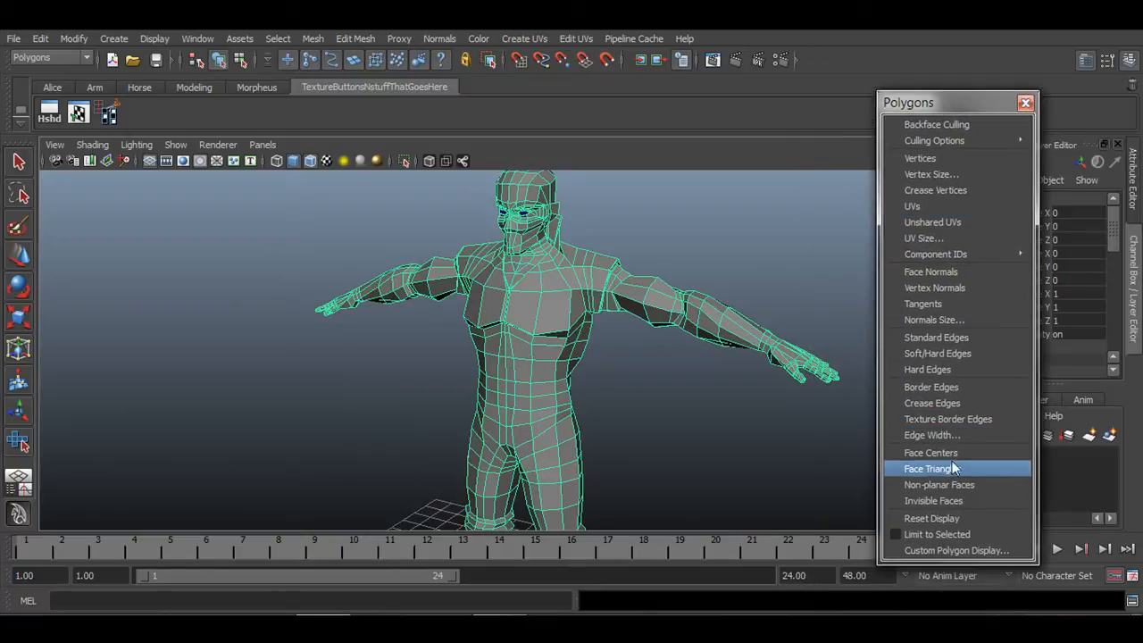
left_click(939, 420)
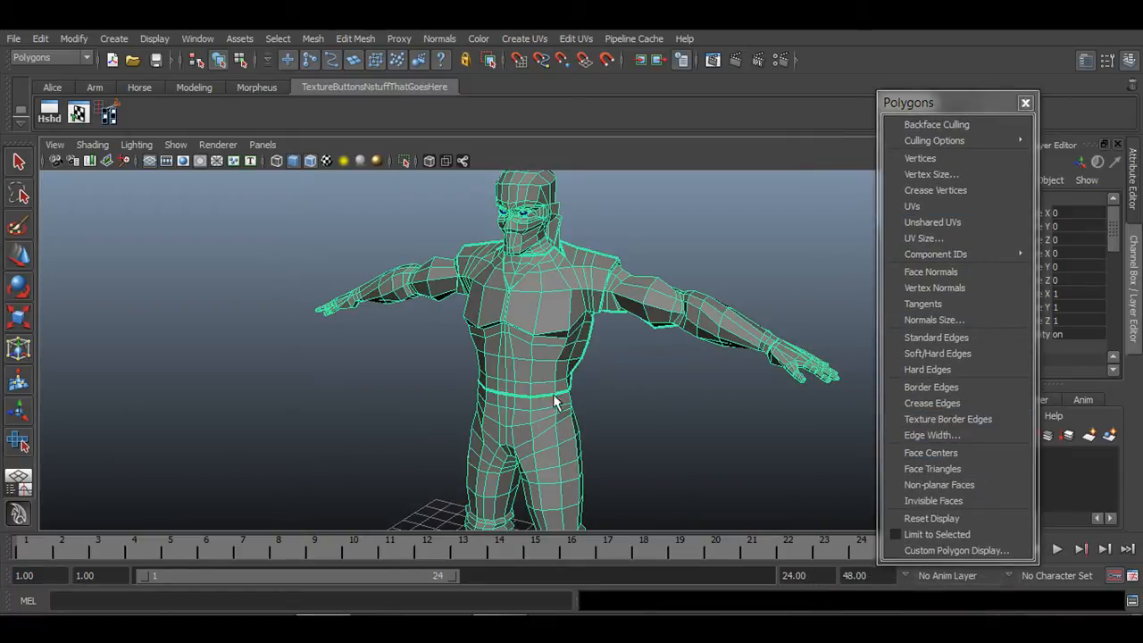
left_click_drag(714, 397, 536, 359, "alt")
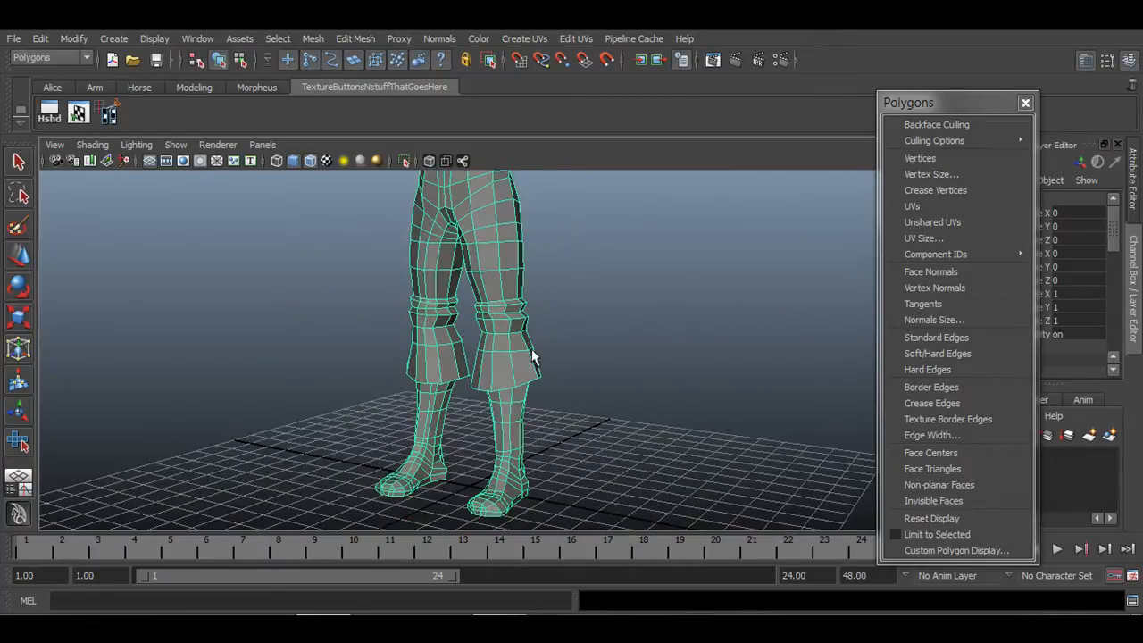
left_click(1024, 102)
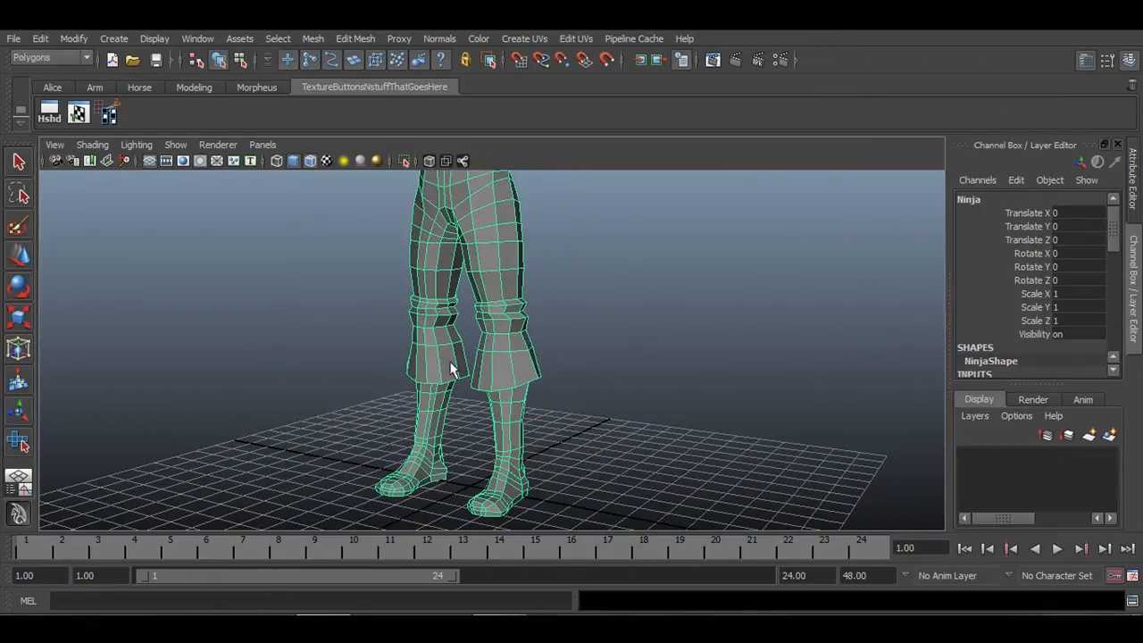
Inspect the ninja's waist, legs and trouser cuffs from front, side and back for existing texture borders.
middle_click_drag(450, 361, 513, 362, "alt")
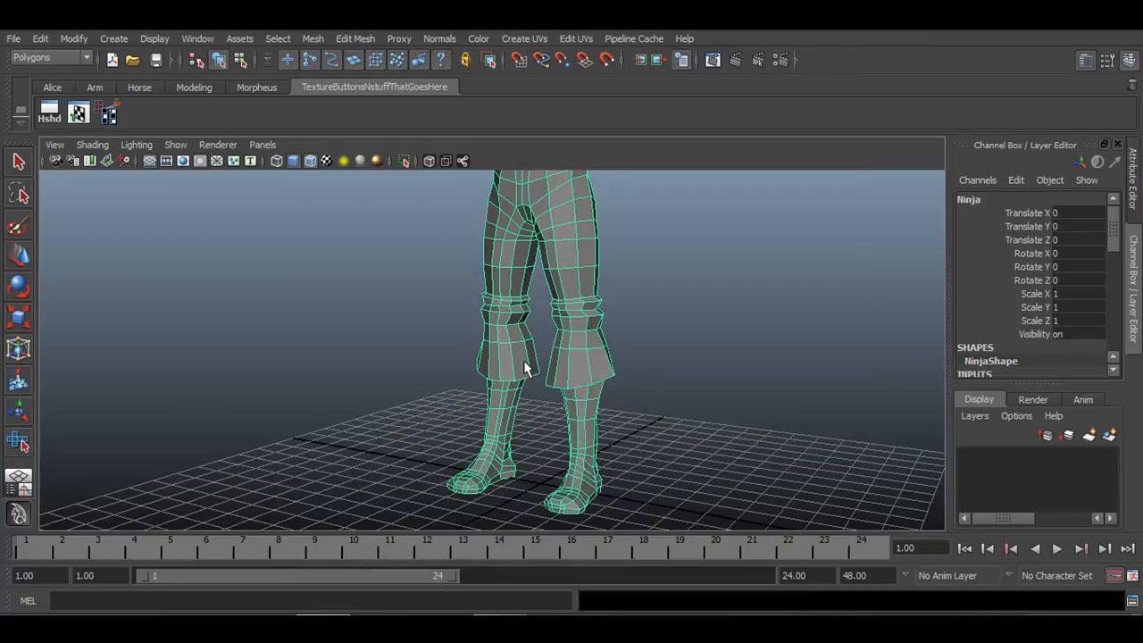
left_click_drag(572, 308, 483, 317, "alt")
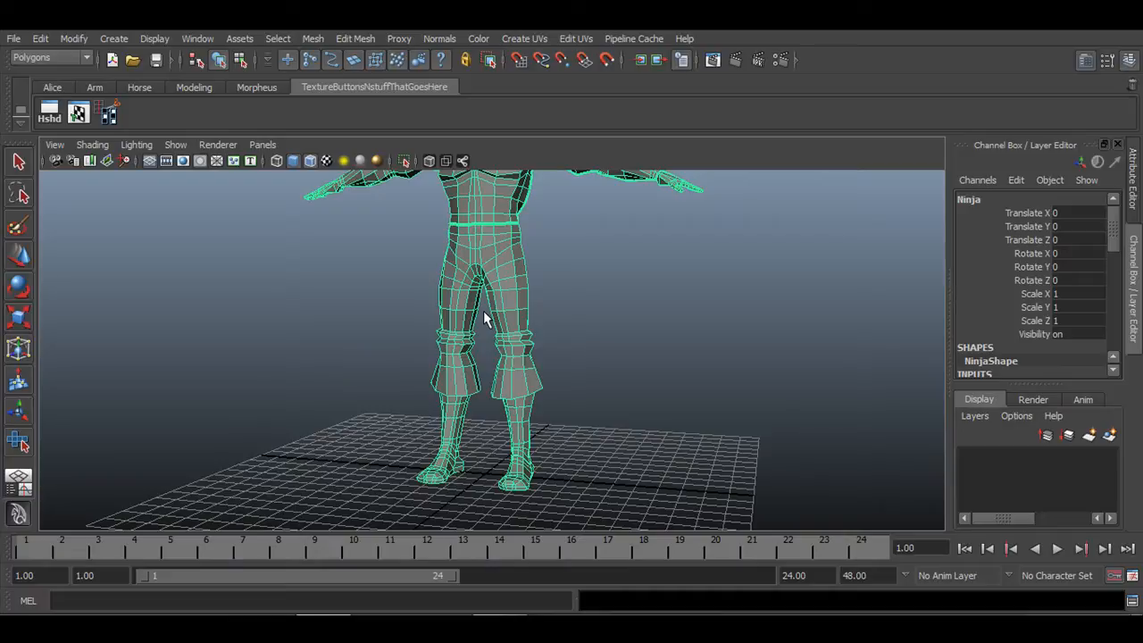
left_click_drag(483, 311, 411, 423, "alt")
left_click_drag(479, 375, 653, 419, "alt")
middle_click_drag(658, 442, 625, 376, "alt")
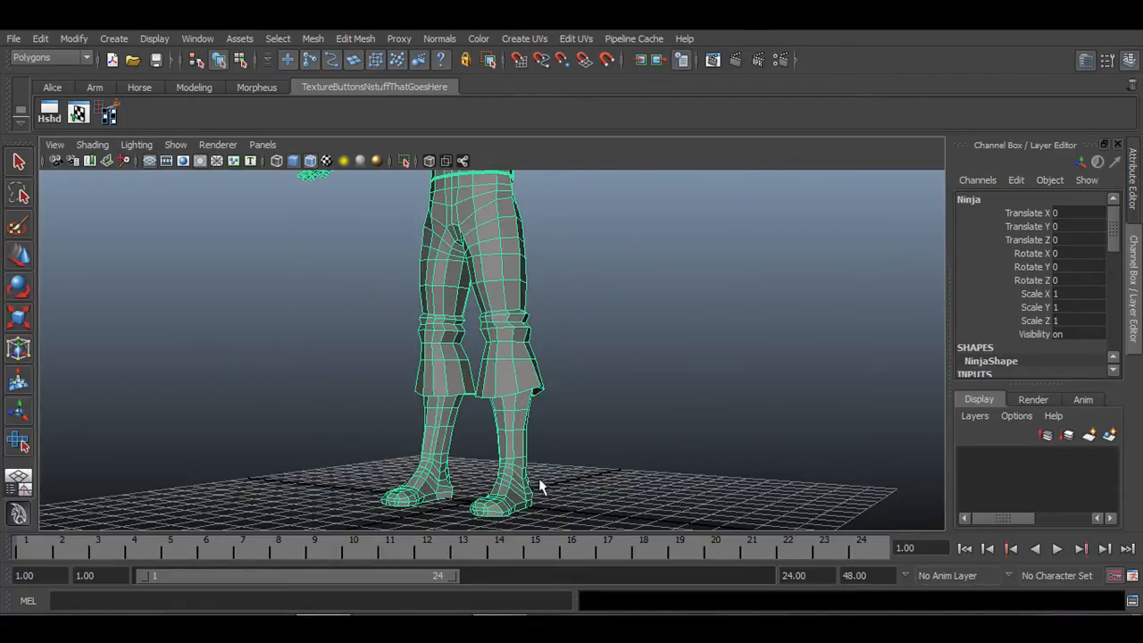
left_click_drag(511, 483, 444, 479, "alt")
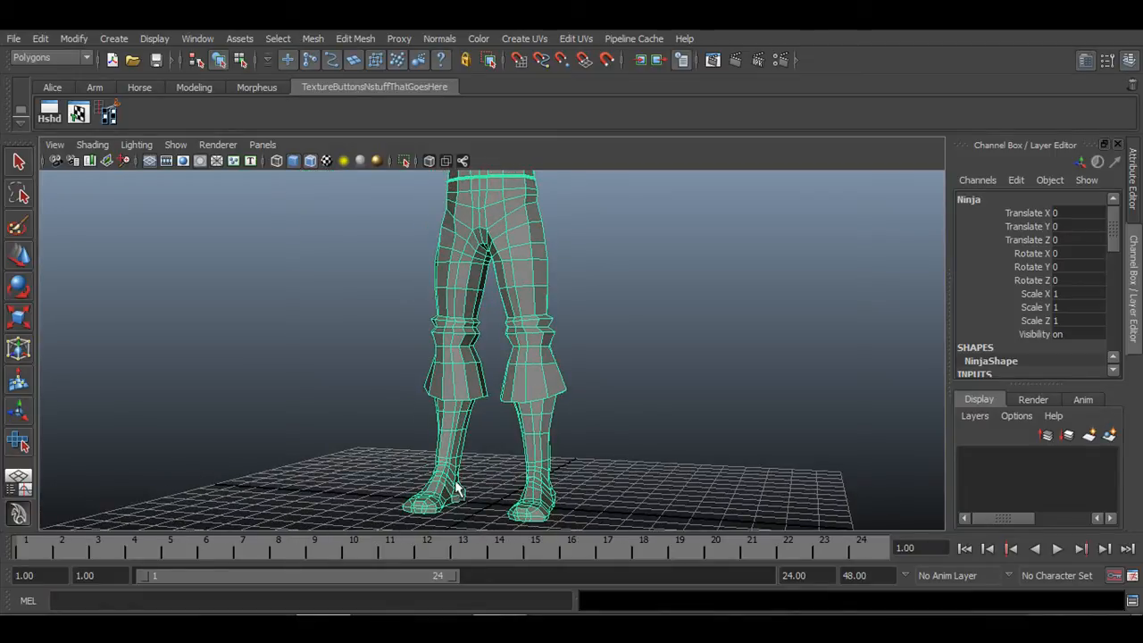
middle_click_drag(538, 403, 548, 472, "alt")
left_click_drag(595, 492, 441, 480, "alt")
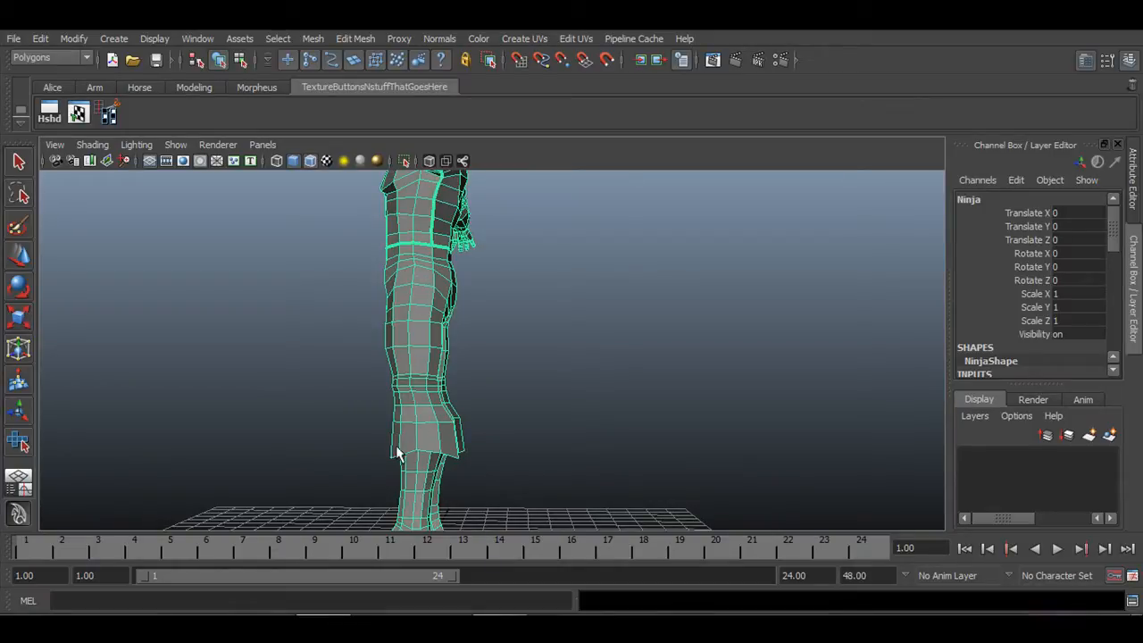
left_click_drag(397, 453, 615, 343, "alt")
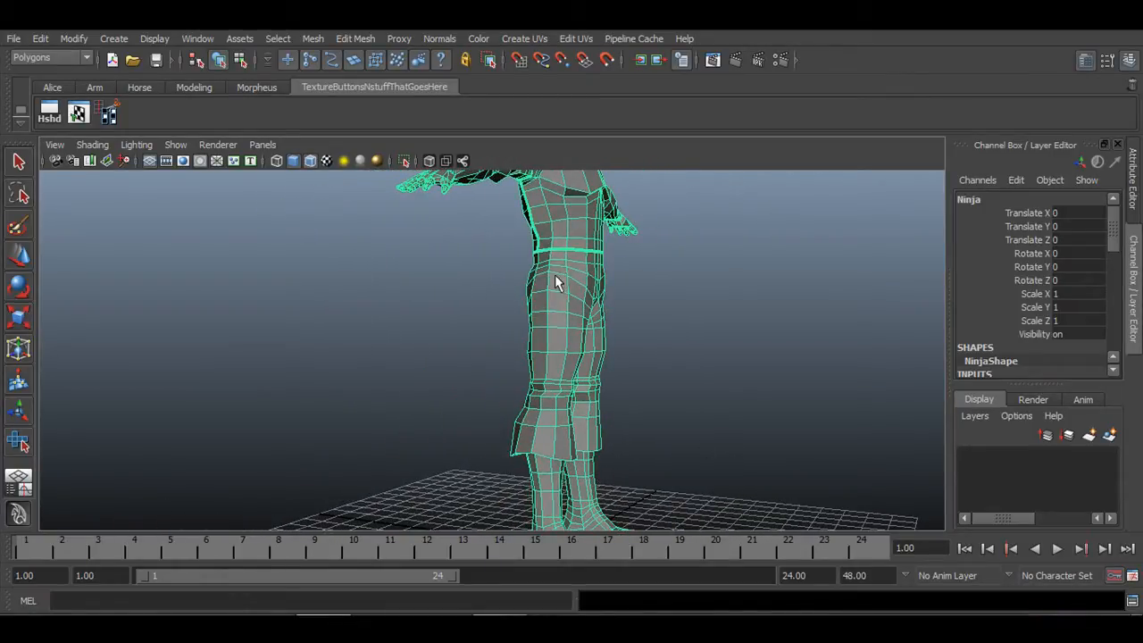
left_click_drag(539, 482, 581, 452, "alt")
right_click_drag(581, 452, 853, 424, "alt")
right_click_drag(663, 487, 470, 382, "alt")
left_click_drag(470, 383, 569, 401, "alt")
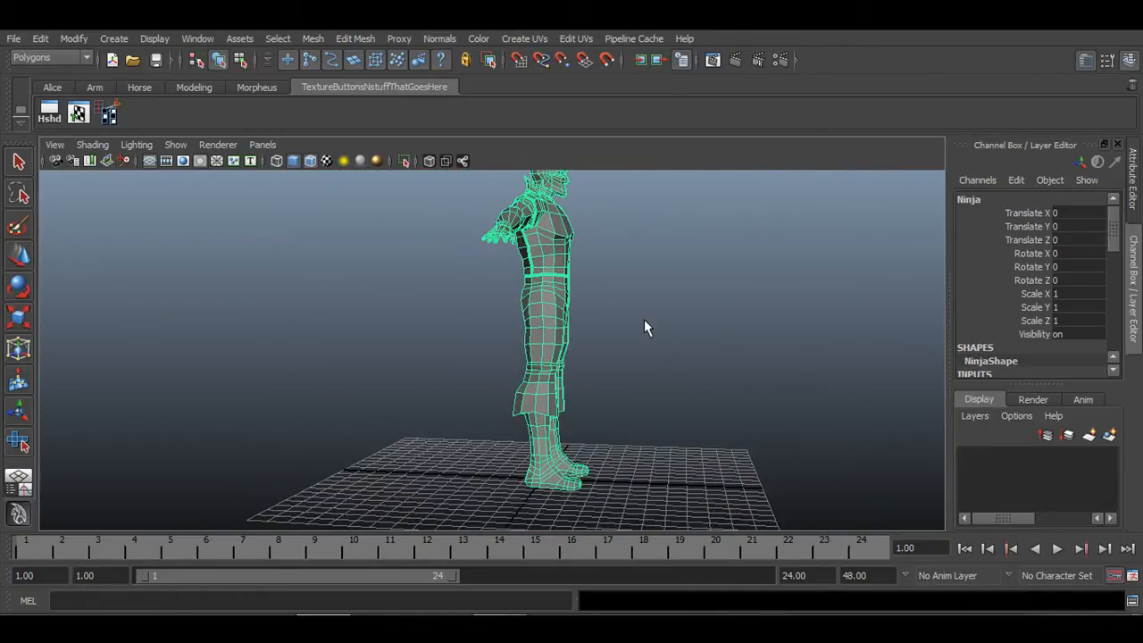
left_click_drag(498, 390, 509, 314, "alt")
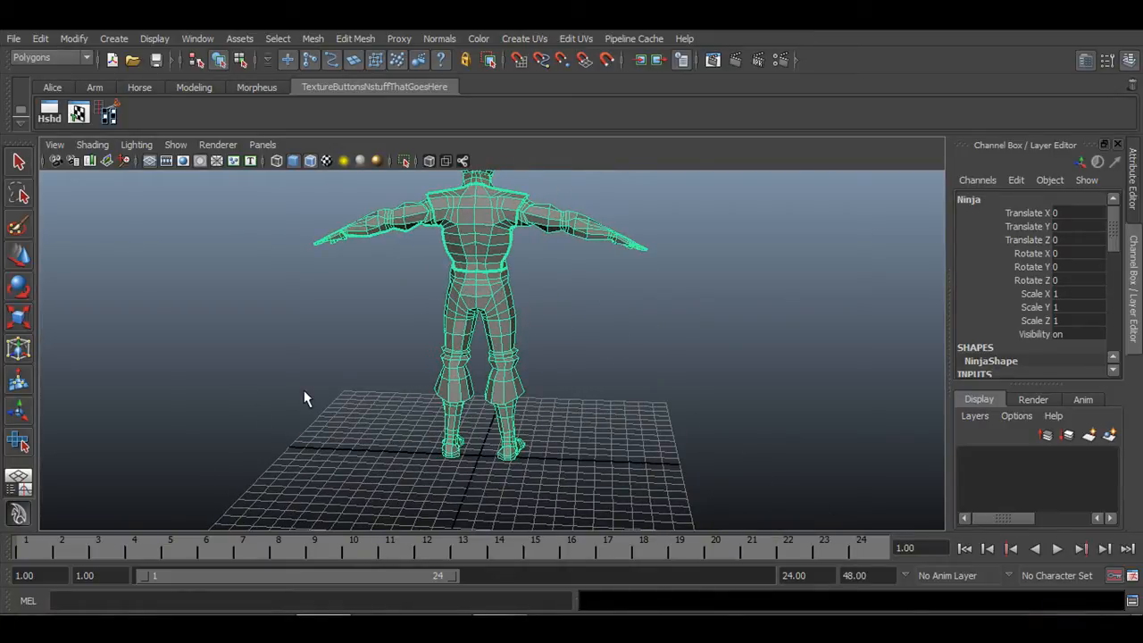
left_click_drag(206, 423, 604, 394, "alt")
right_click_drag(603, 393, 466, 449, "alt")
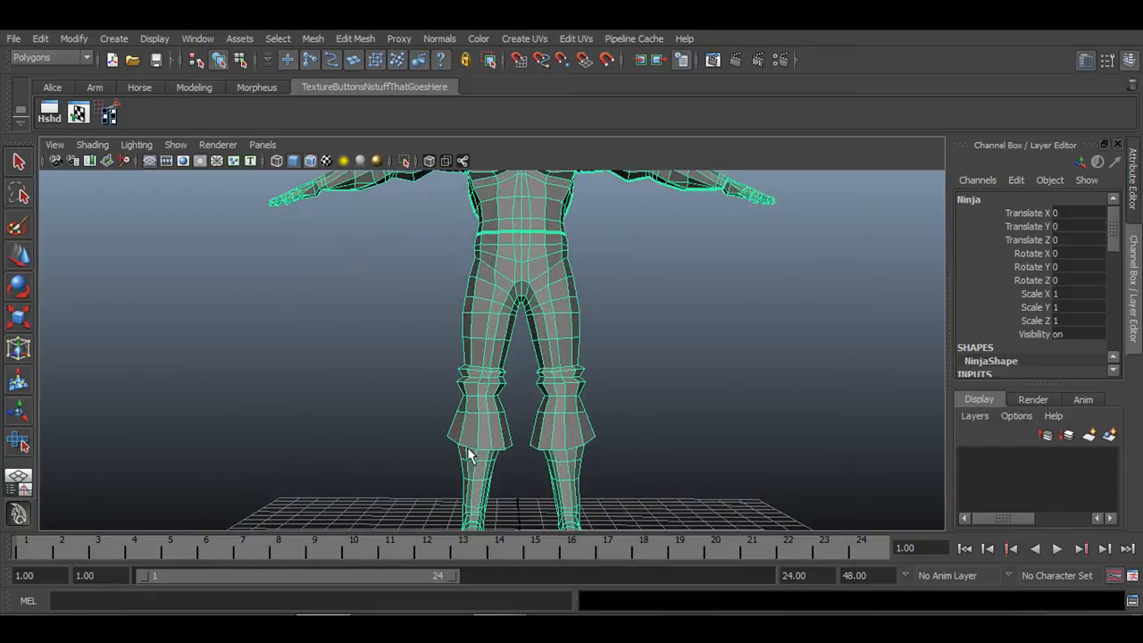
Select the edge loop along the ankle crease of the character's left foot and cut the UVs there.
left_click_drag(466, 449, 411, 333, "alt")
right_click_drag(411, 333, 655, 403, "alt")
left_click_drag(656, 403, 544, 286, "alt")
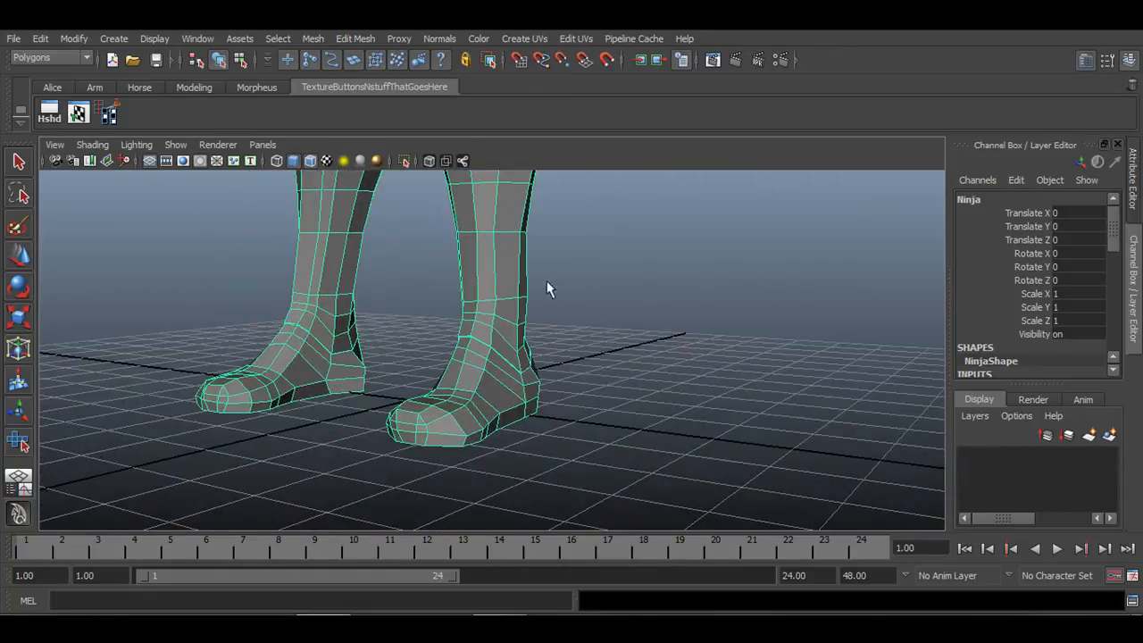
right_click_drag(543, 286, 544, 373, "alt")
left_click_drag(544, 373, 501, 345, "alt")
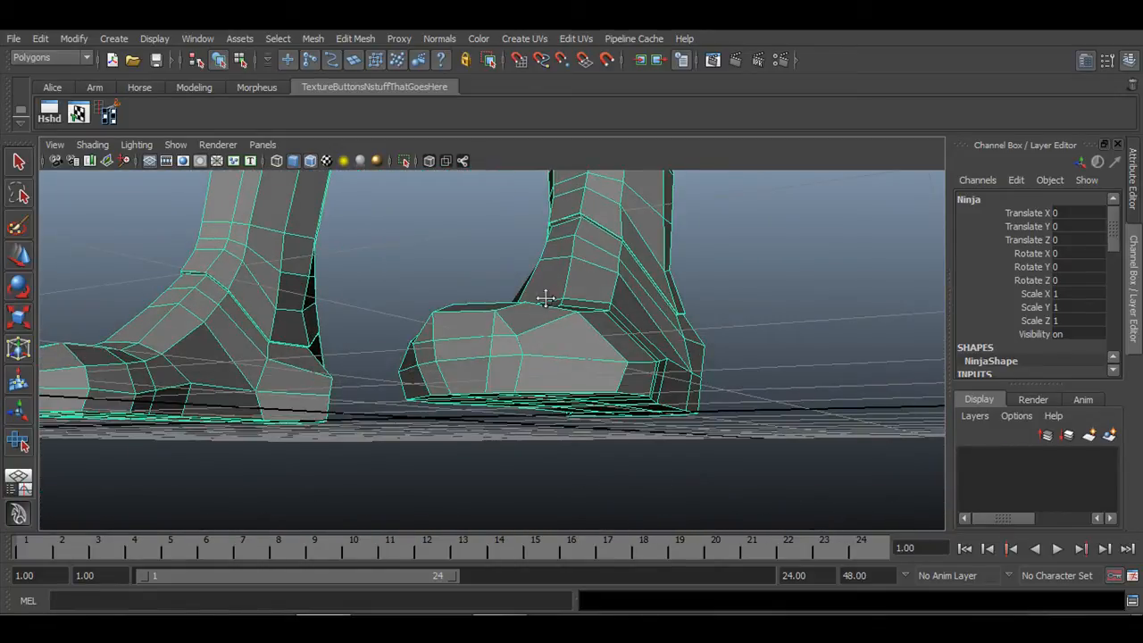
right_click_drag(546, 297, 627, 374, "alt")
right_click_drag(614, 301, 616, 268)
key("ctrl+z")
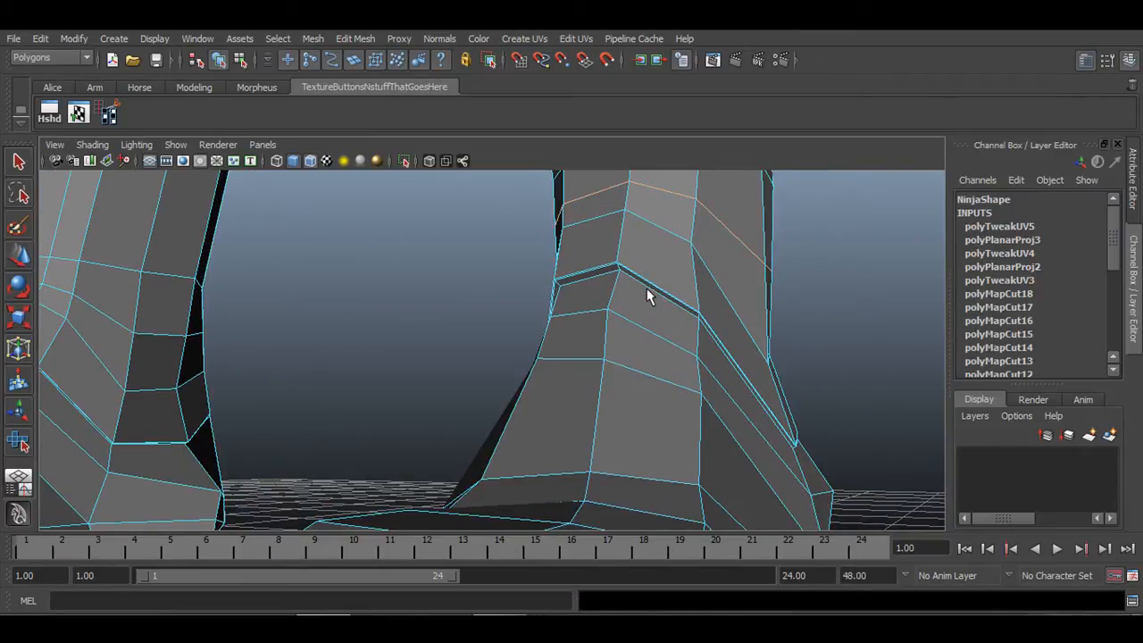
left_click(643, 288)
key("f")
middle_click_drag(656, 332, 566, 369, "alt")
right_click_drag(566, 372, 428, 376, "alt")
left_click_drag(571, 371, 526, 406, "alt")
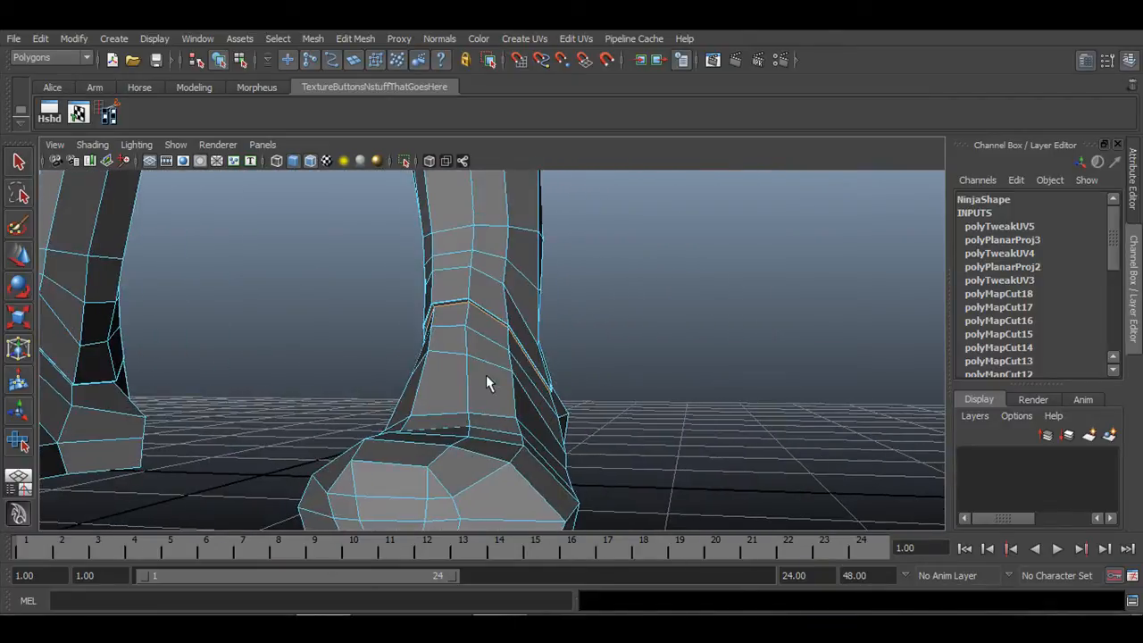
left_click(113, 112)
Cut the UVs along the matching ankle crease edge loop on the character's right foot.
left_click_drag(292, 385, 513, 374, "alt")
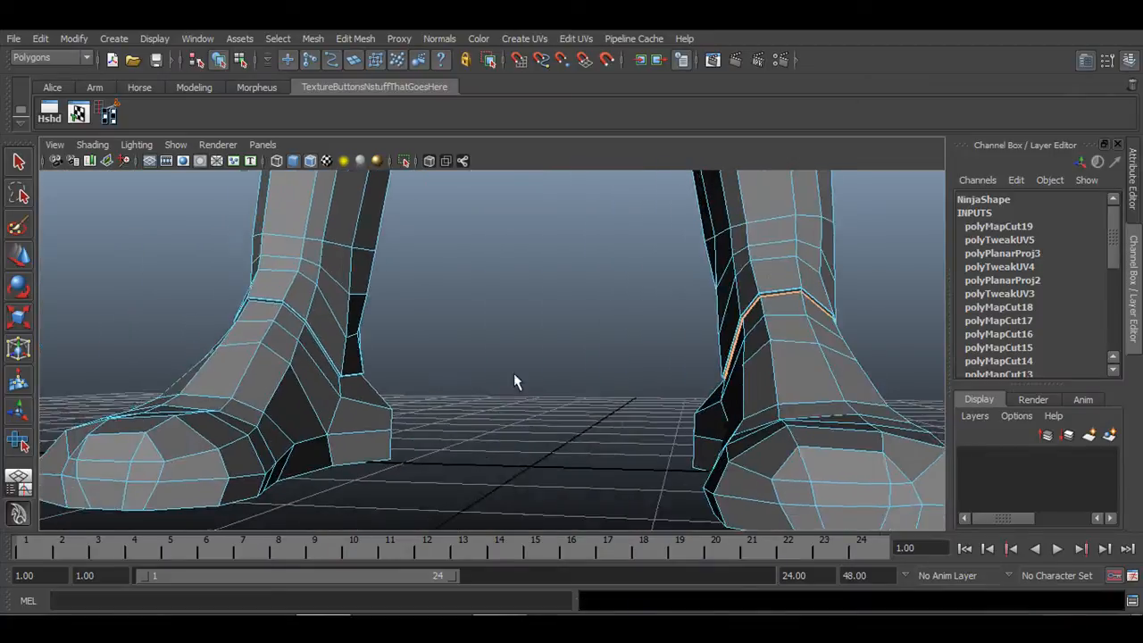
right_click_drag(183, 344, 281, 342, "alt")
middle_click_drag(281, 344, 496, 355, "alt")
right_click_drag(289, 359, 458, 299, "alt")
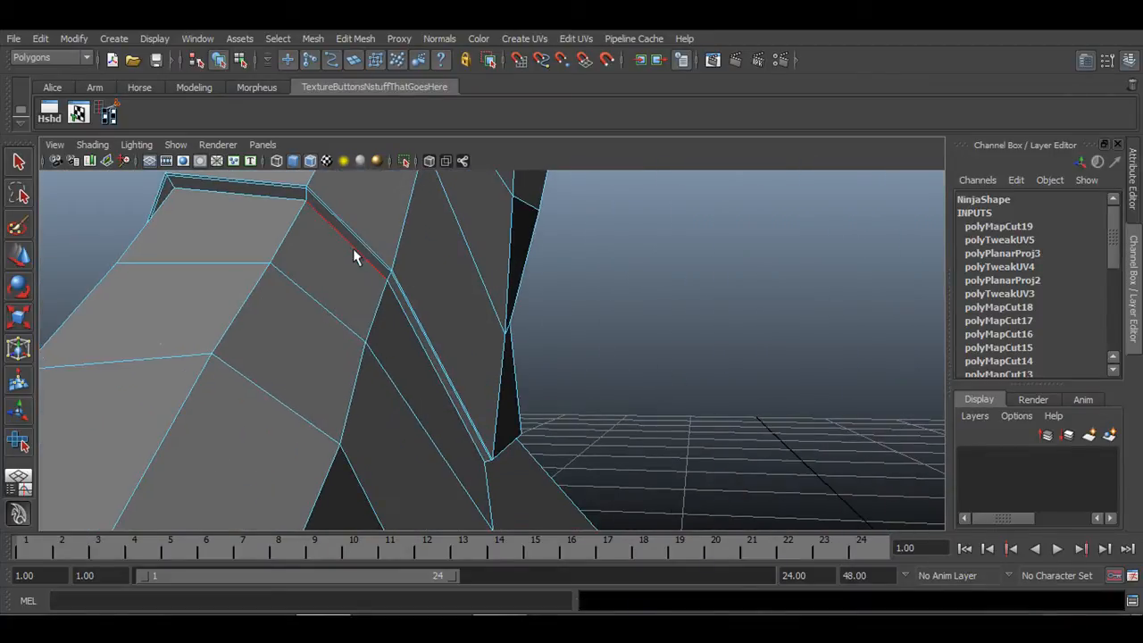
left_click(113, 113)
left_click(116, 117)
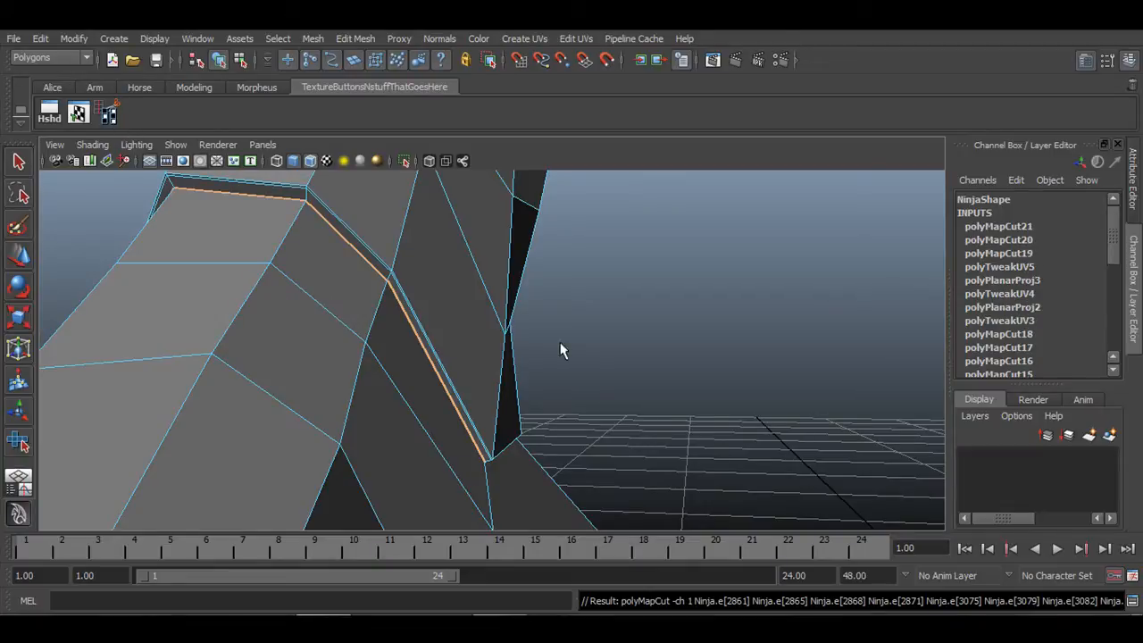
Clear the edge selection and switch the viewport to wireframe display.
right_click_drag(625, 350, 482, 373, "alt")
left_click(697, 390)
right_click_drag(697, 390, 527, 421, "alt")
mouse_move(527, 420)
left_mouse_down("alt")
mouse_move(521, 403)
mouse_move(528, 414)
mouse_move(506, 429)
mouse_move(519, 429)
left_mouse_up("alt")
key("4")
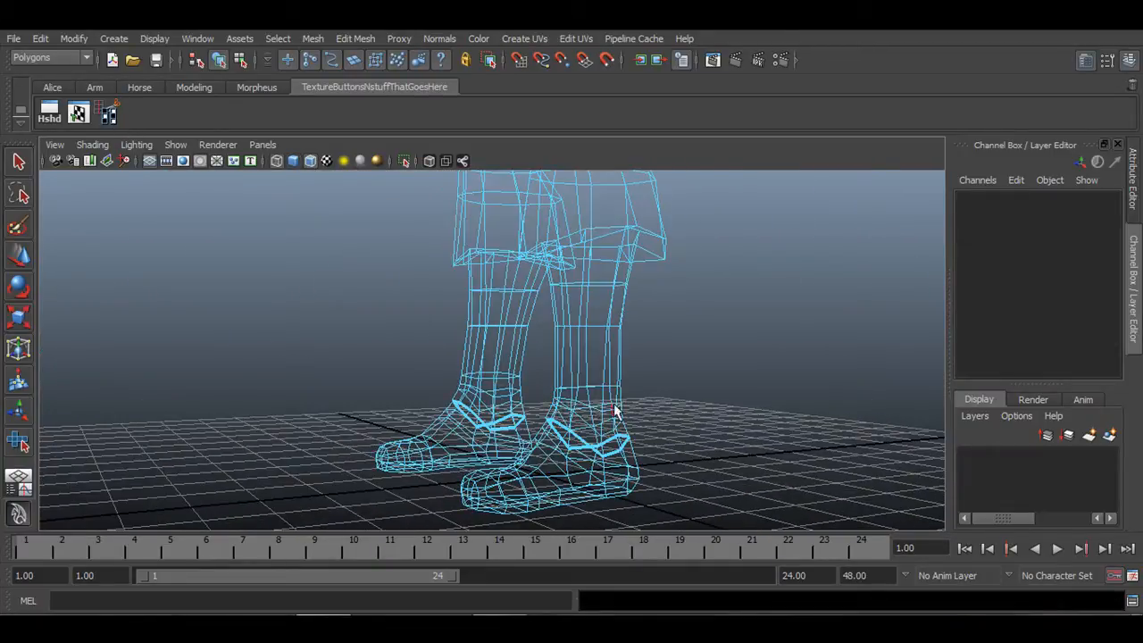
Check the texture border seams in wireframe around the ankles, legs, waist, torso and arms.
left_click_drag(617, 408, 588, 451, "alt")
left_click_drag(463, 436, 552, 421, "alt")
left_click_drag(592, 342, 383, 403, "alt")
right_click_drag(383, 403, 531, 343, "alt")
middle_click_drag(531, 342, 530, 390, "alt")
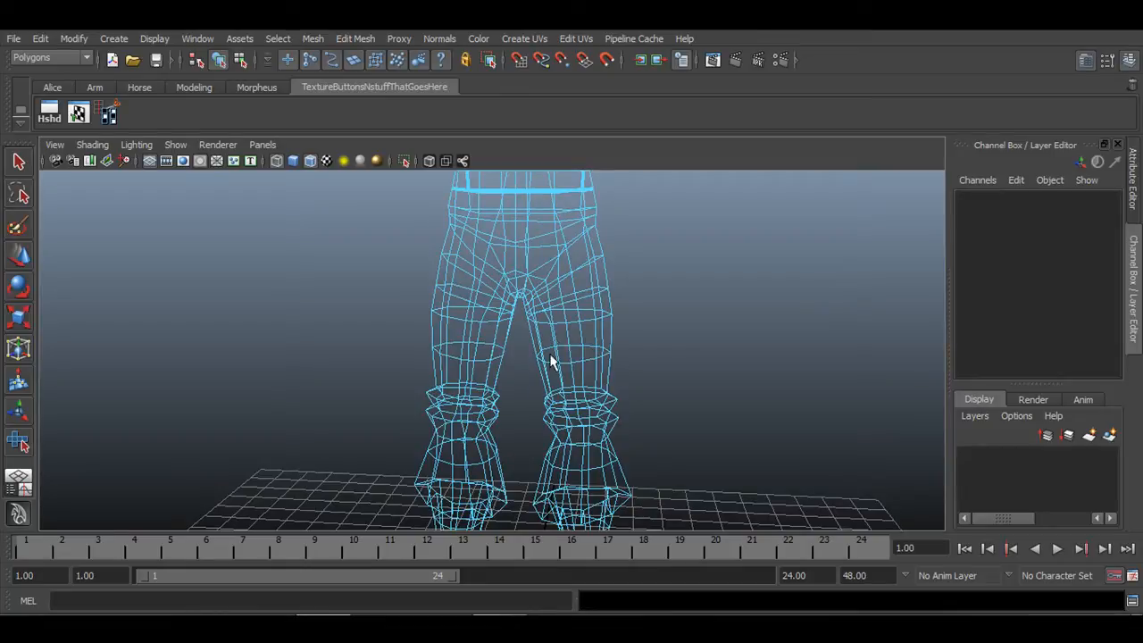
right_click_drag(600, 361, 570, 384, "alt")
middle_click_drag(603, 436, 615, 310, "alt")
right_click_drag(663, 411, 629, 398, "alt")
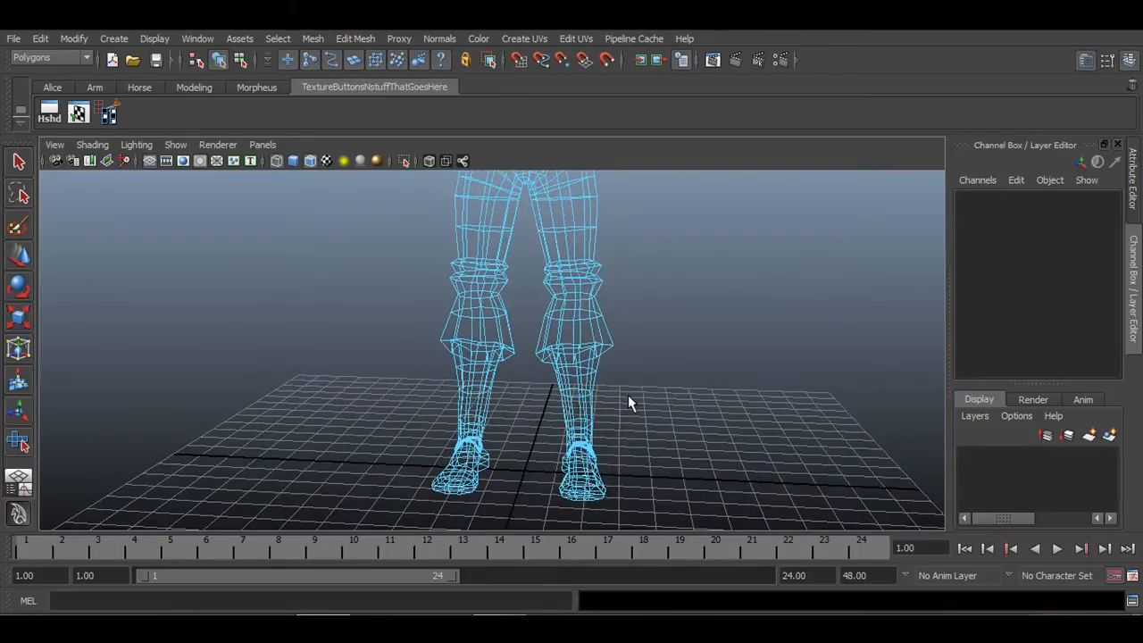
middle_click_drag(624, 302, 623, 370, "alt")
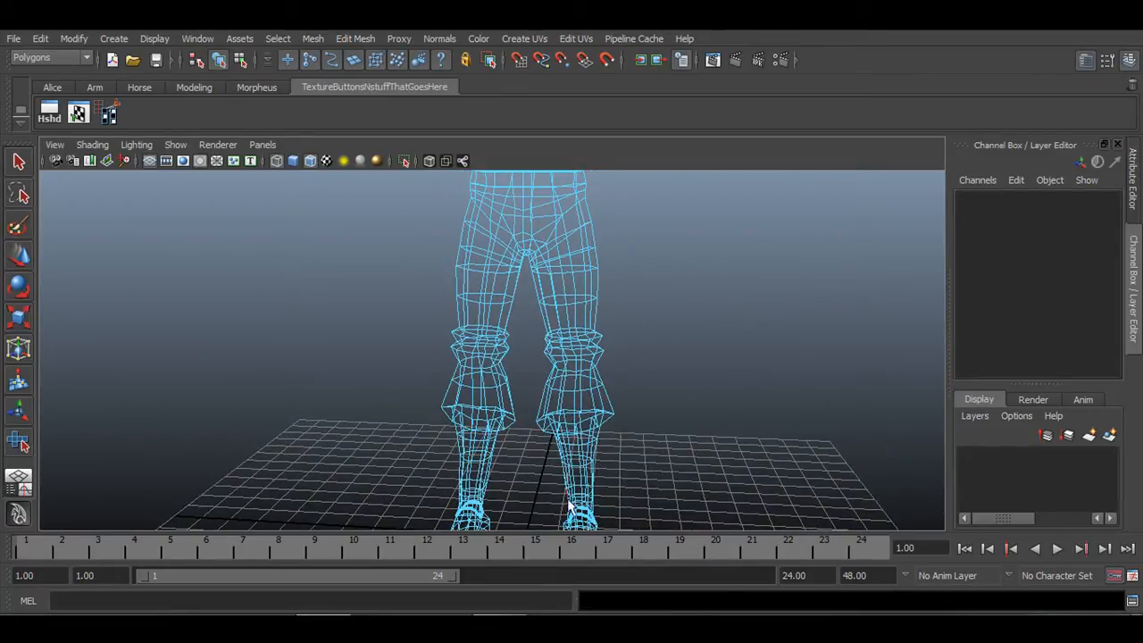
middle_click_drag(686, 268, 430, 558, "alt")
middle_click_drag(472, 509, 571, 432, "alt")
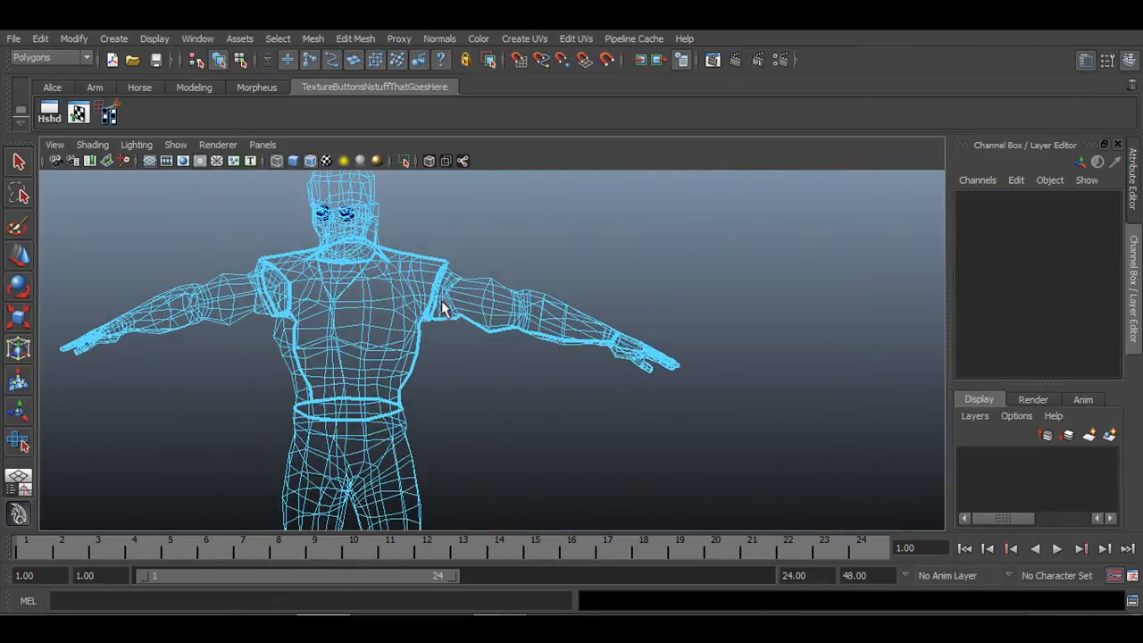
Select the edge loop around the top of the character's left thigh and cut the UVs along it.
middle_click_drag(484, 461, 538, 260, "alt")
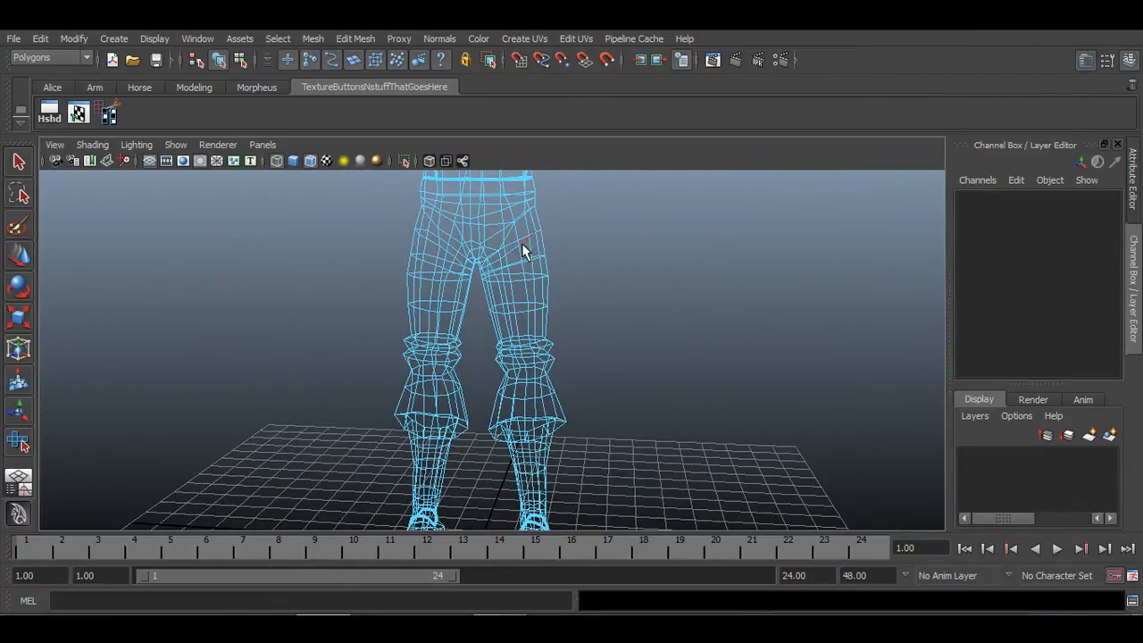
left_click(523, 246)
left_click_drag(596, 356, 412, 237, "alt")
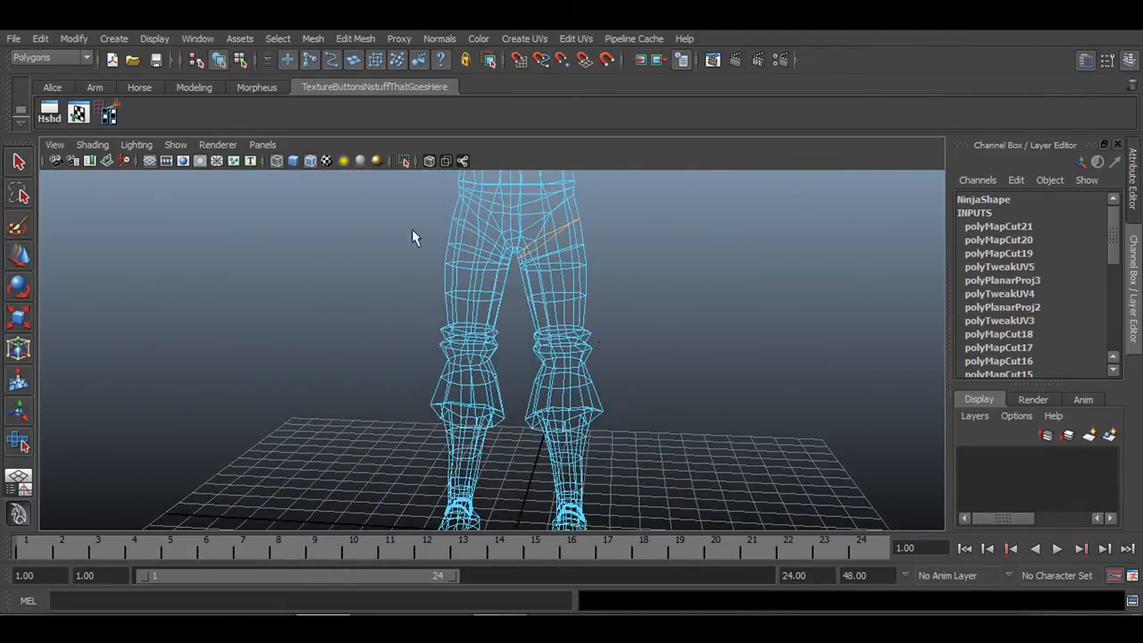
left_click(109, 112)
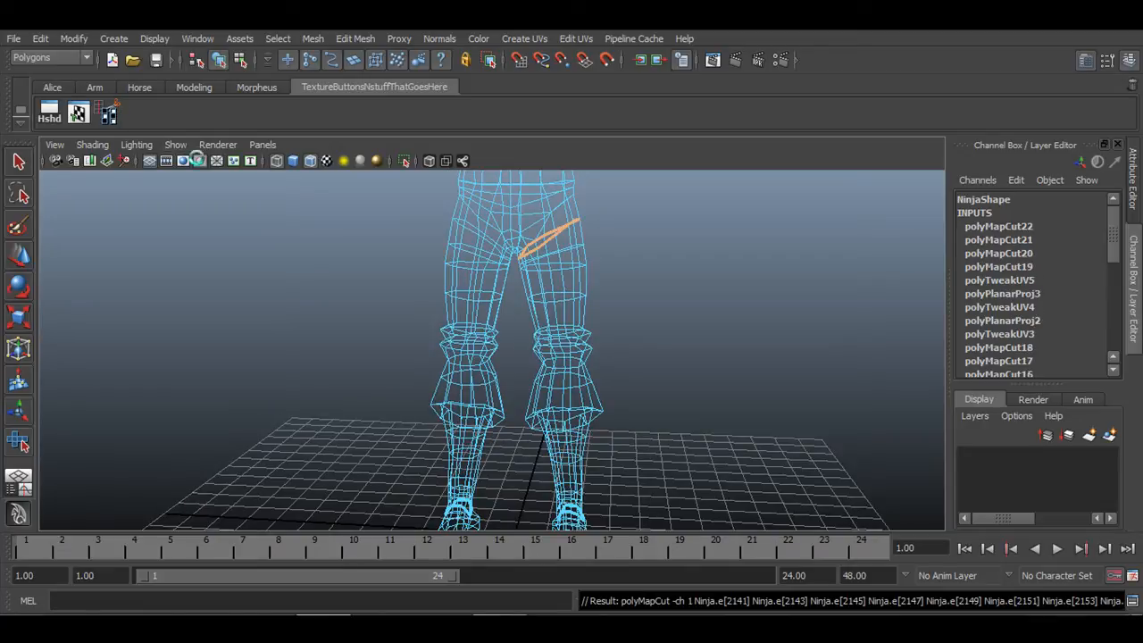
Cut the UVs along the matching edge loop at the top of the character's right thigh and clear the selection.
left_click(468, 231)
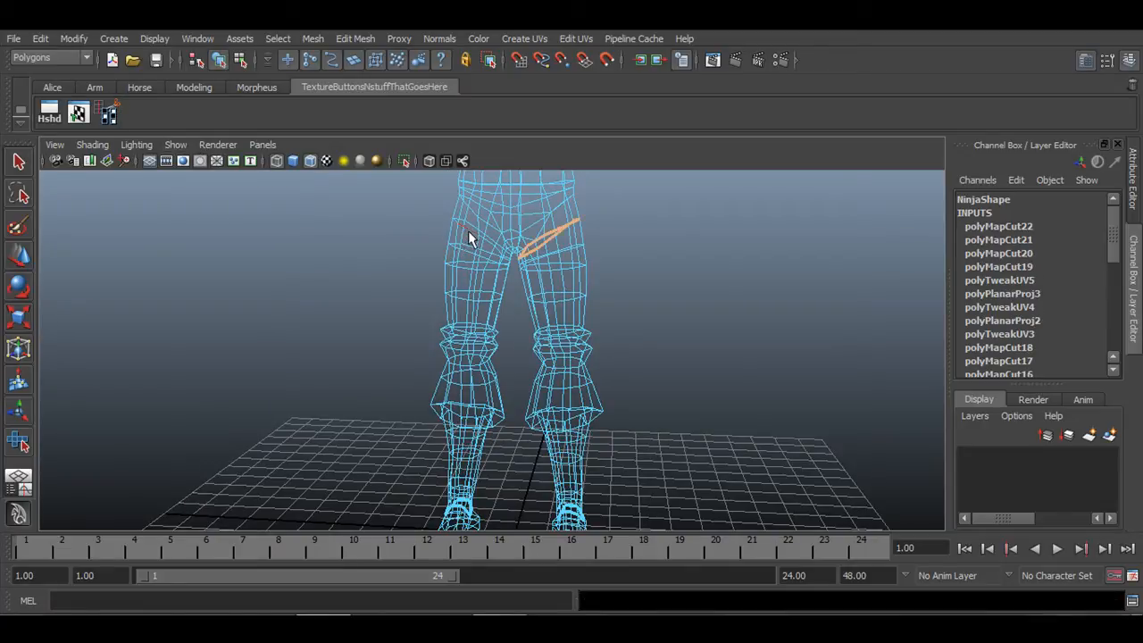
left_click(655, 314)
right_click_drag(712, 429, 669, 424, "alt")
left_click_drag(669, 424, 363, 411, "alt")
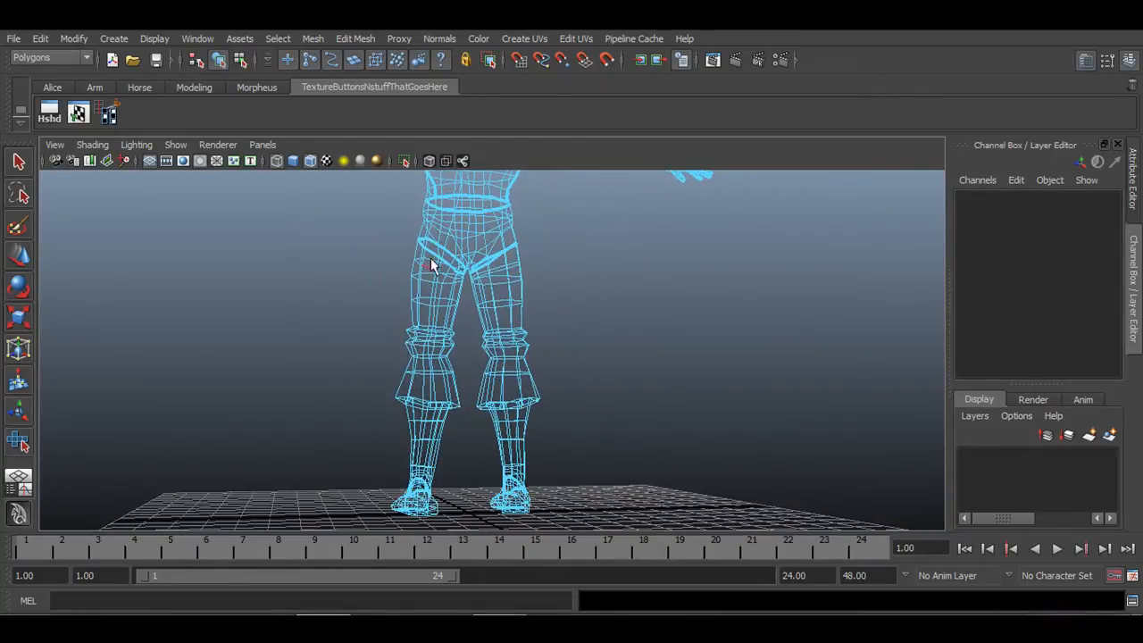
Return to shaded display and select the vertical edge loops running down the inner back of both legs.
key("5")
mouse_move(383, 454)
left_mouse_down("alt")
mouse_move(587, 455)
mouse_move(353, 455)
left_mouse_up("alt")
right_click_drag(353, 455, 529, 471, "alt")
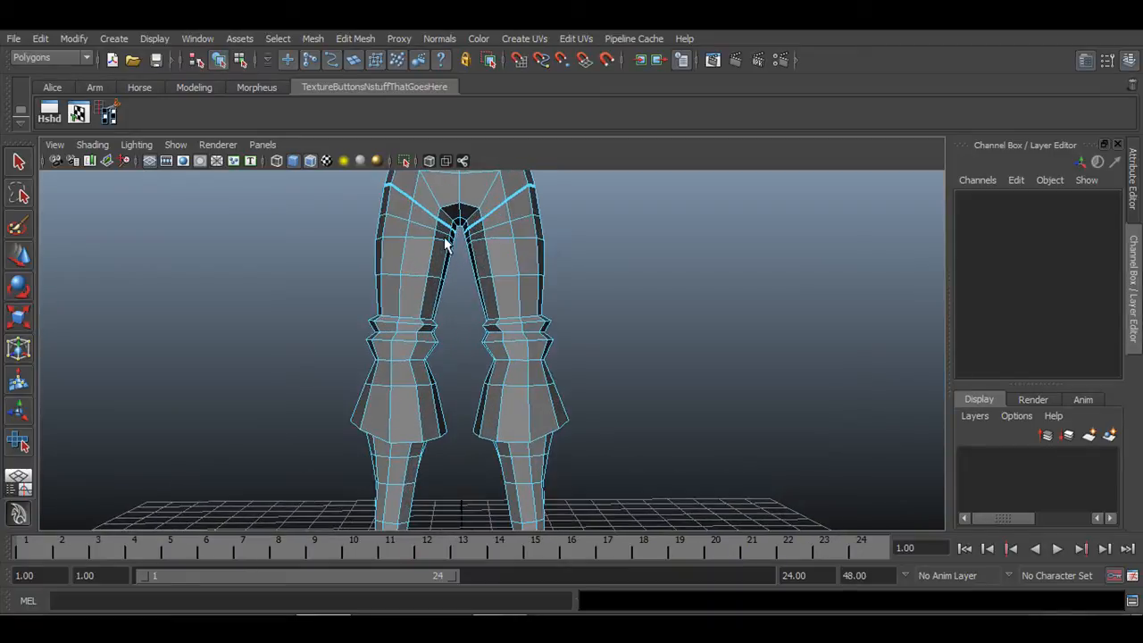
left_click_drag(447, 245, 448, 327, "alt")
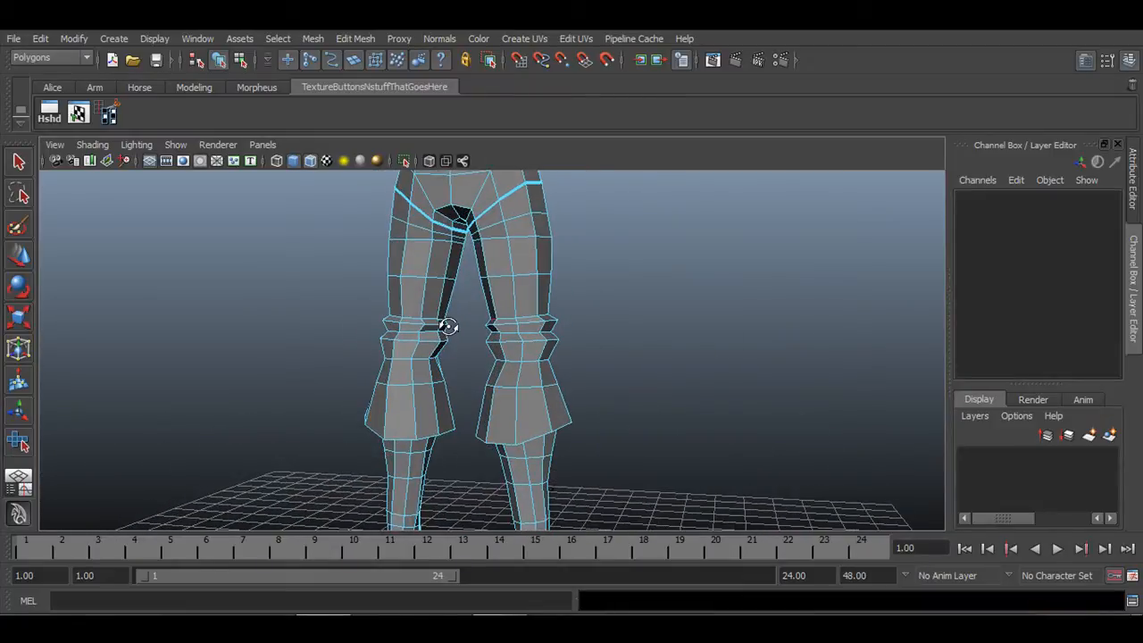
left_click(426, 261)
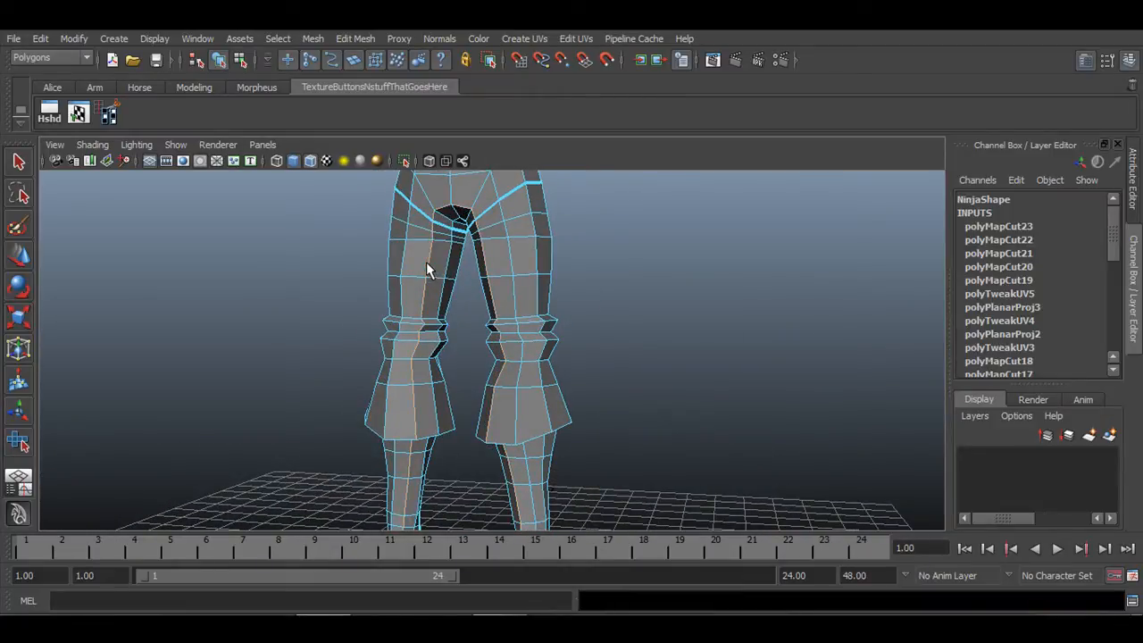
left_click_drag(607, 445, 504, 397, "alt")
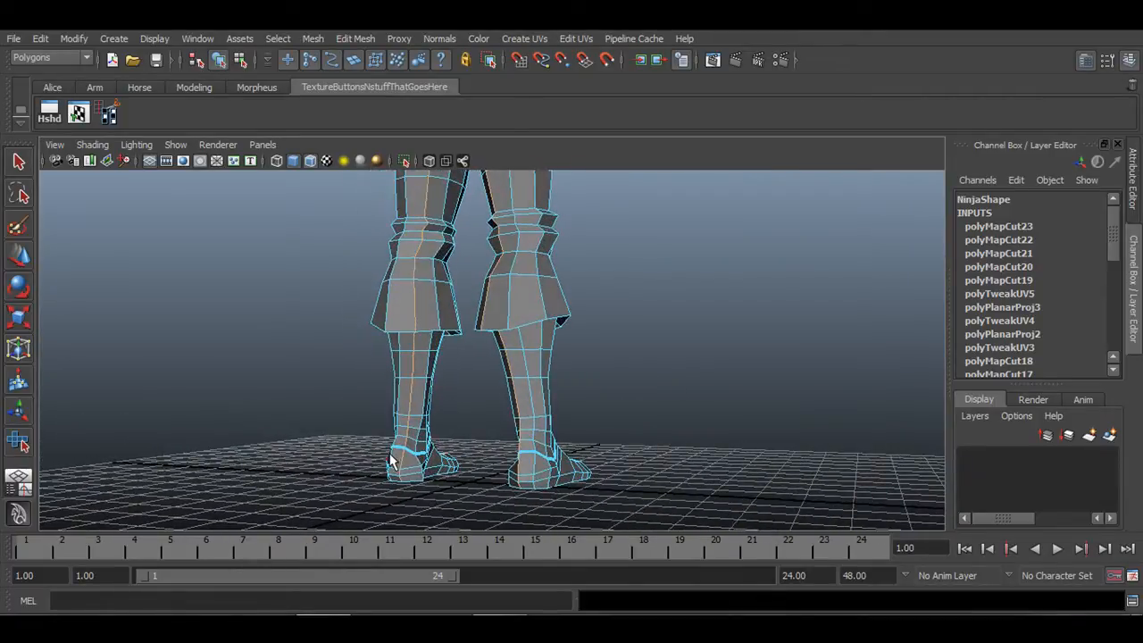
left_click_drag(448, 491, 555, 483, "alt")
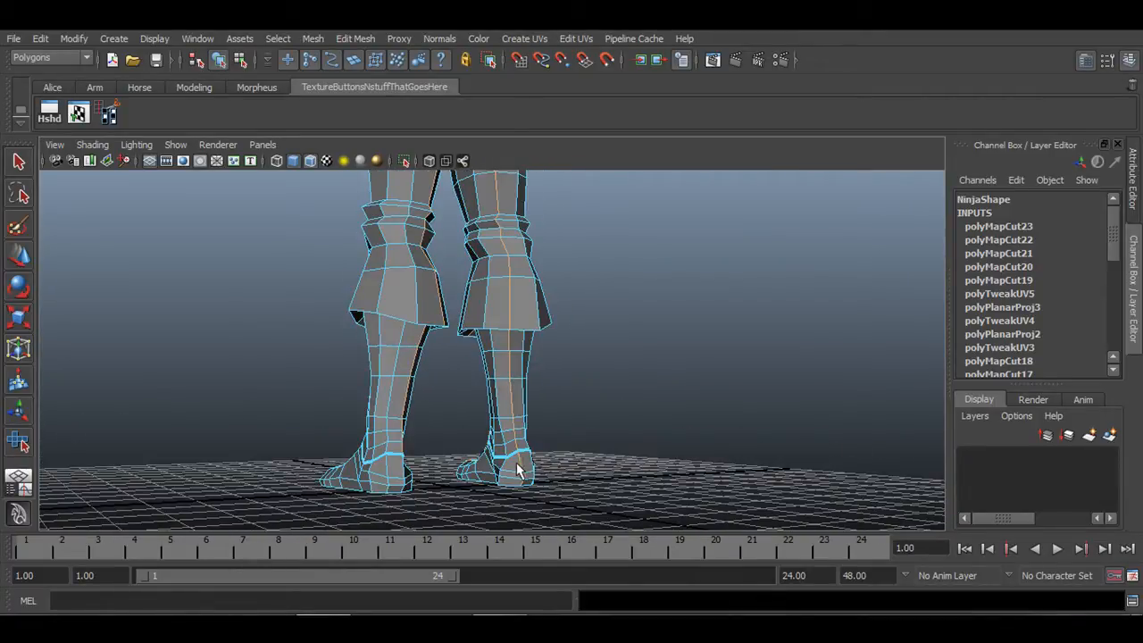
middle_click_drag(502, 273, 554, 446, "alt")
left_click_drag(555, 447, 437, 455, "alt")
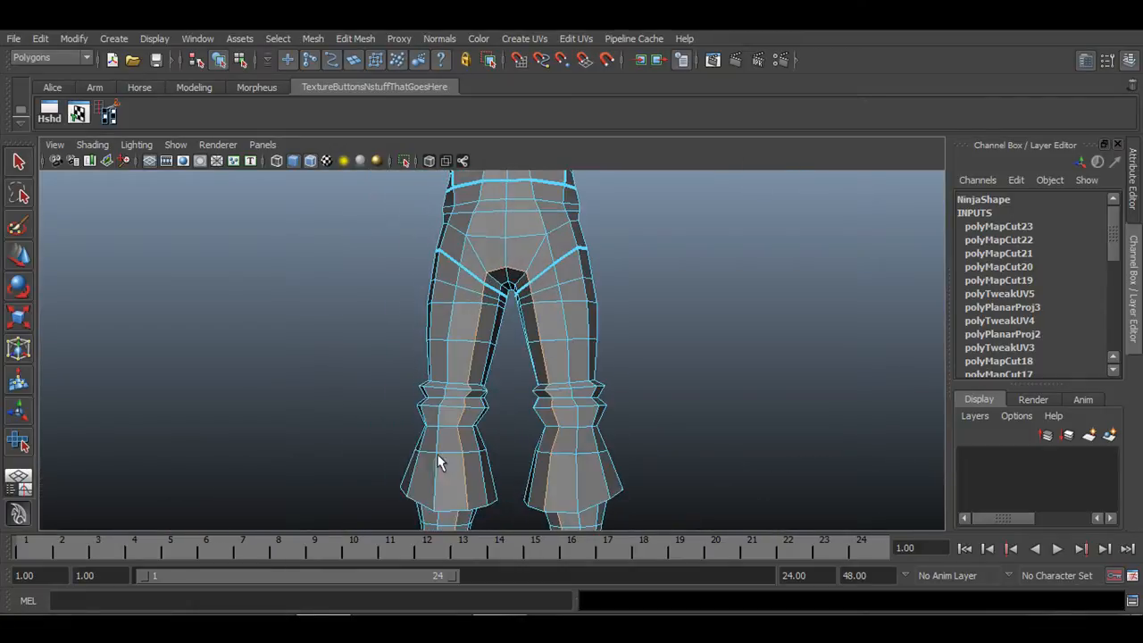
right_click_drag(437, 455, 534, 437, "alt")
middle_click_drag(489, 339, 490, 434, "alt")
right_click_drag(490, 435, 288, 166, "alt")
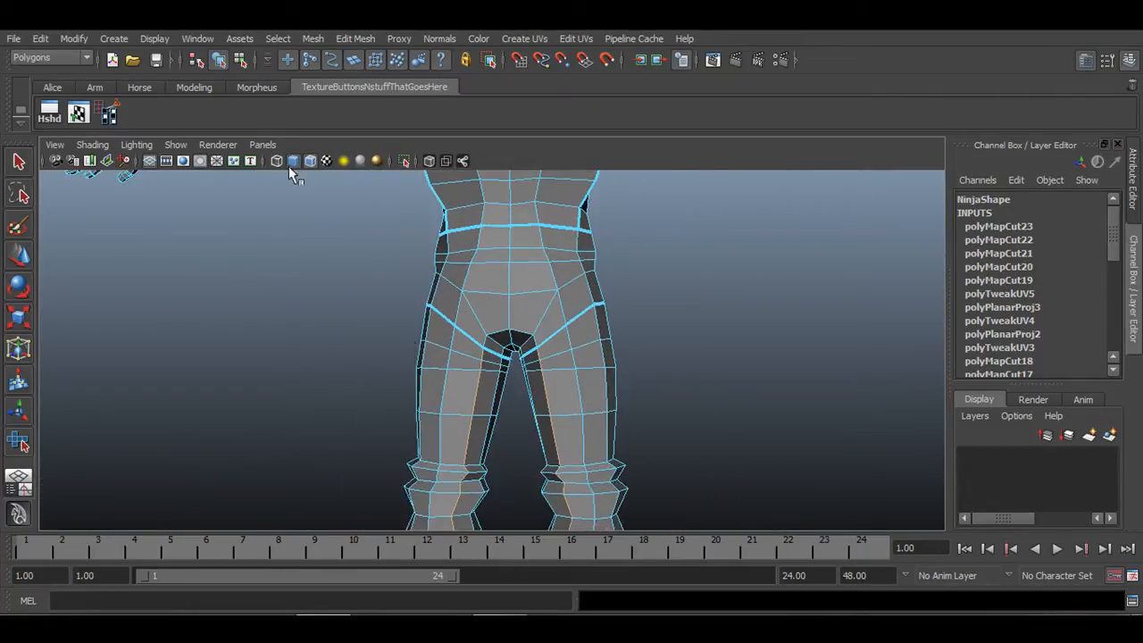
Try cutting the UVs along the complete vertical leg loops, and undo the cut.
left_click(118, 112)
right_click_drag(585, 388, 530, 346, "alt")
left_click(623, 431)
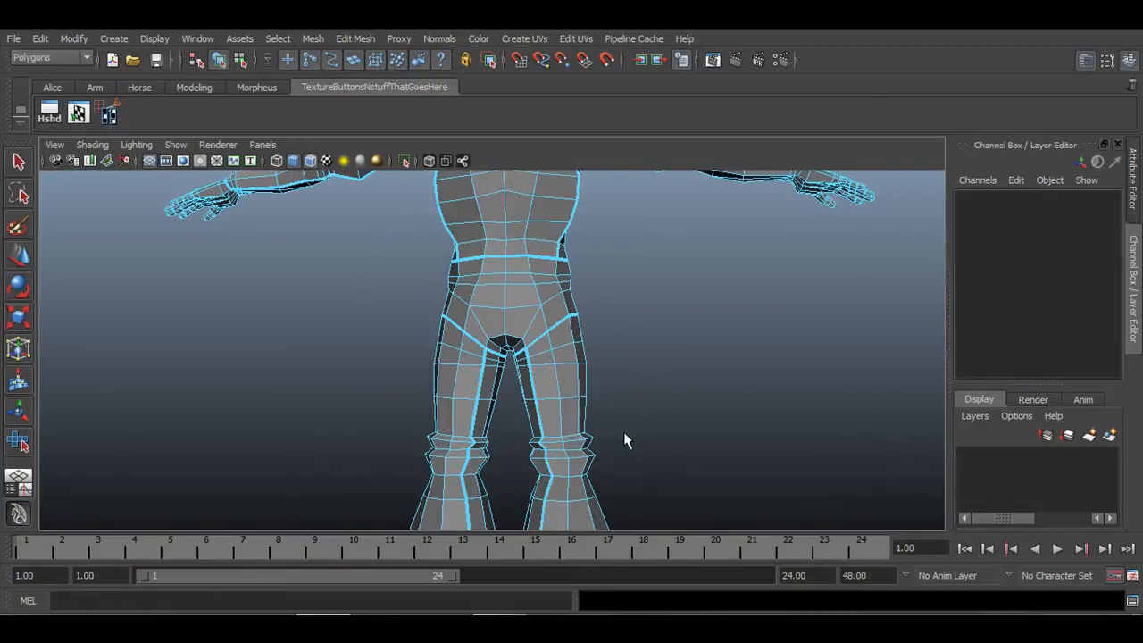
middle_click_drag(603, 451, 577, 323, "alt")
mouse_move(575, 329)
left_mouse_down("alt")
mouse_move(509, 395)
mouse_move(616, 380)
mouse_move(594, 383)
mouse_move(569, 332)
left_mouse_up("alt")
key("ctrl+z")
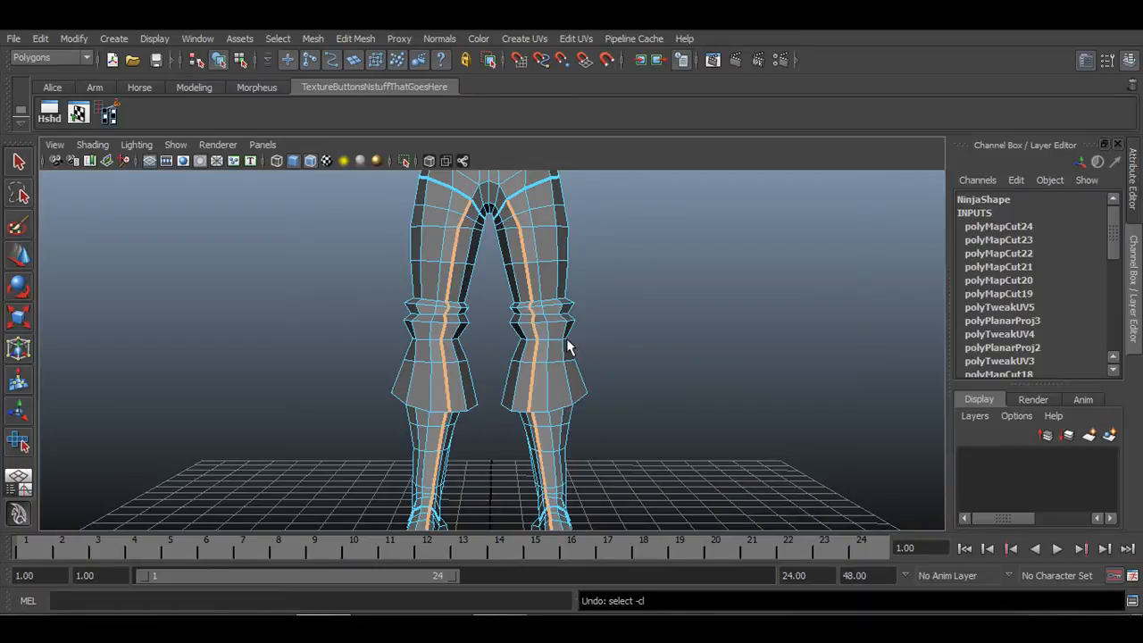
Switch to wireframe display and deselect the front-side edges of the vertical loops on both legs.
left_click_drag(454, 371, 681, 383, "alt")
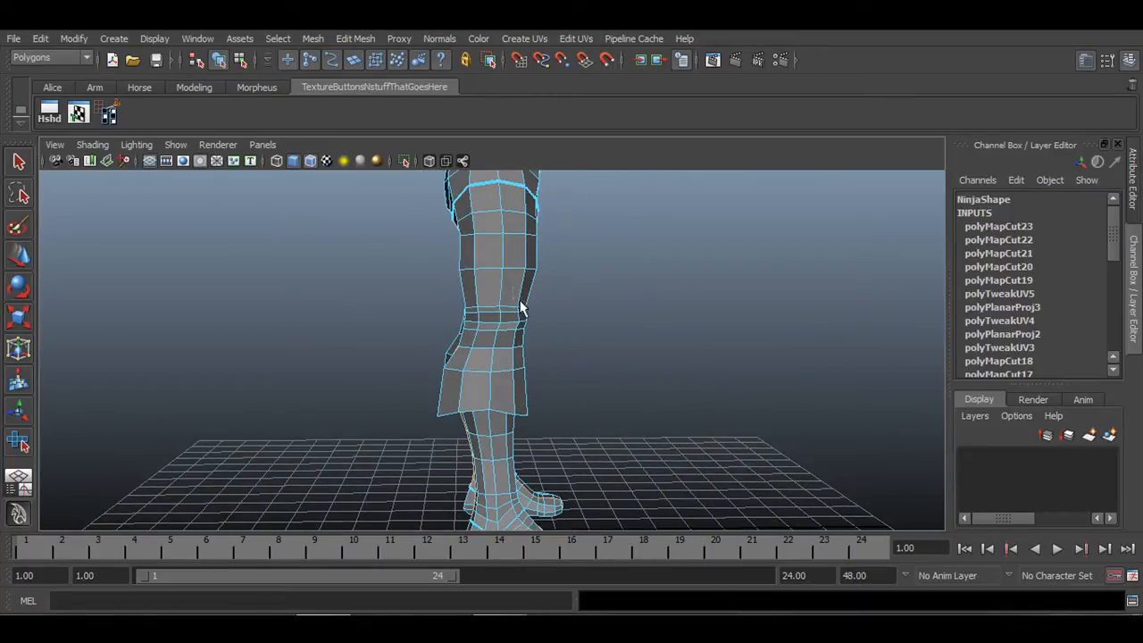
key("4")
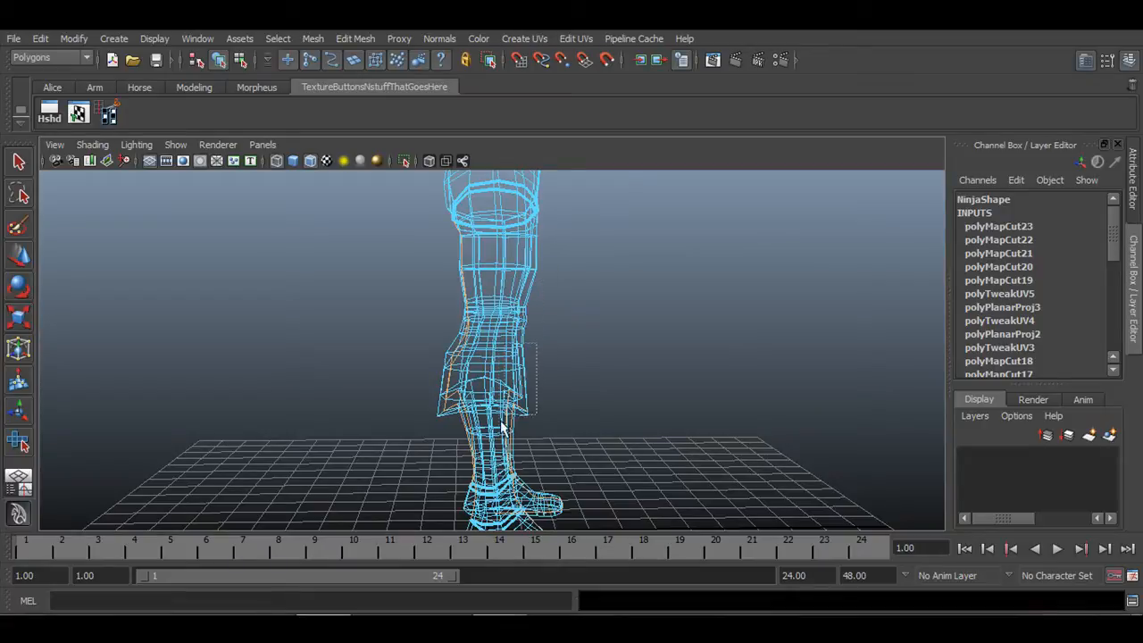
left_click_drag(536, 462, 494, 323, "alt")
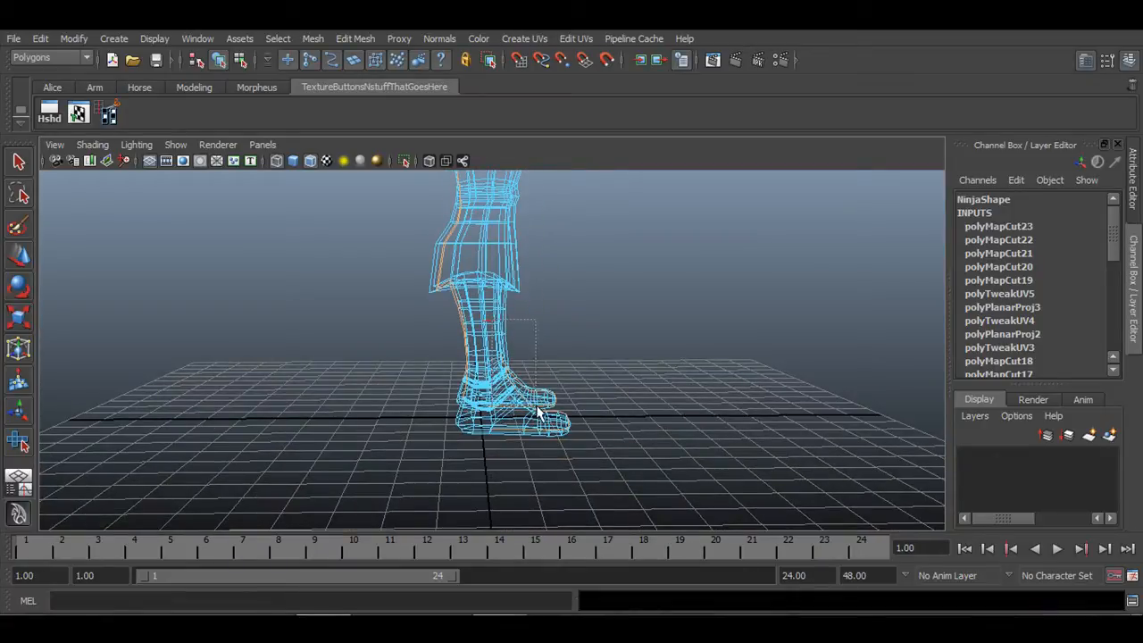
Deselect the remaining loop edges on the feet, keeping only the vertical edges up the back of each leg.
left_click_drag(467, 498, 441, 463, "alt")
right_click_drag(441, 462, 564, 463, "alt")
middle_click_drag(564, 462, 548, 371, "alt")
right_click_drag(548, 371, 661, 384, "alt")
right_click_drag(360, 440, 479, 456, "alt")
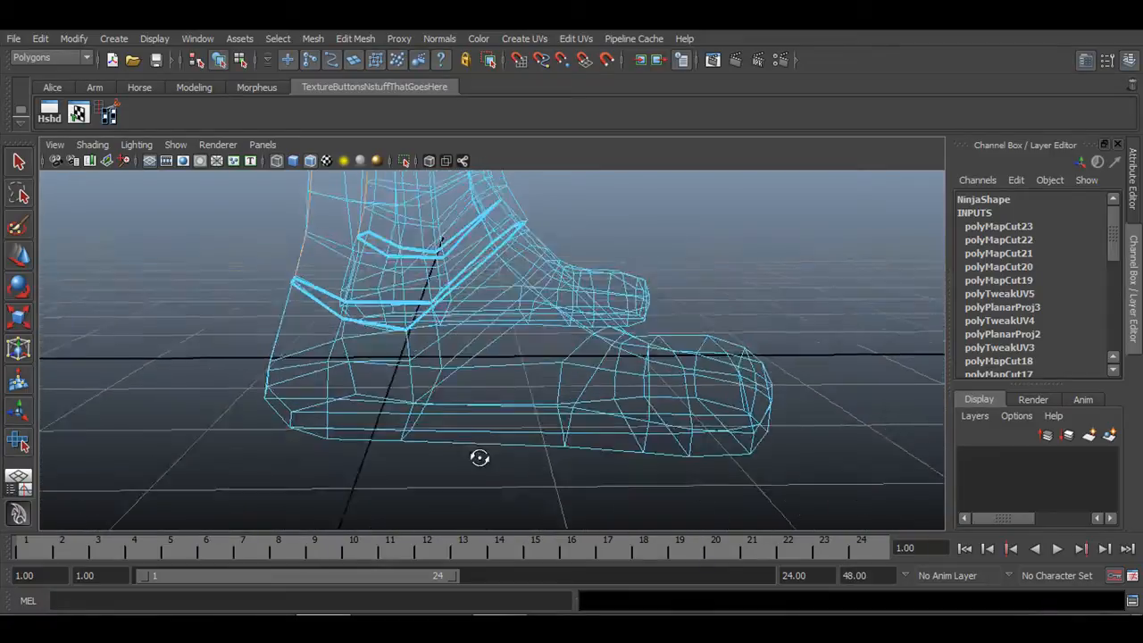
left_click_drag(479, 456, 484, 465, "alt")
left_click_drag(684, 480, 610, 384, "alt")
right_click_drag(610, 384, 572, 372, "alt")
left_click_drag(571, 372, 506, 369, "alt")
middle_click_drag(505, 369, 511, 402, "alt")
right_click_drag(511, 402, 477, 336, "alt")
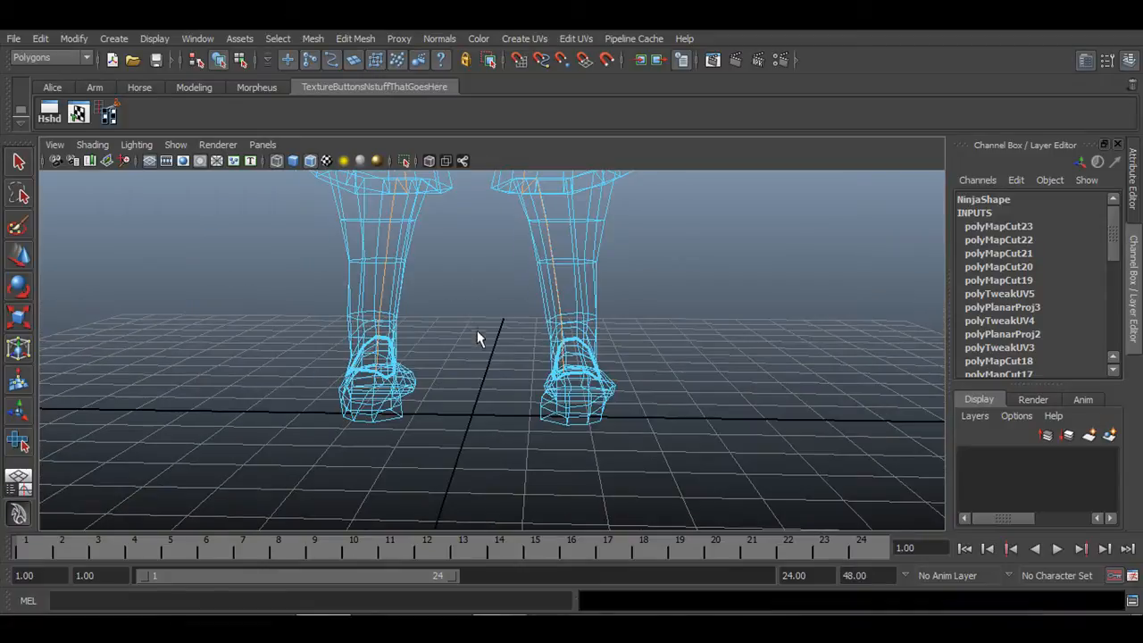
Return to shaded display, cut the UVs along the selected back-of-leg edges and clear the selection.
key("5")
middle_click_drag(476, 339, 482, 365, "alt")
right_click_drag(482, 365, 157, 236, "alt")
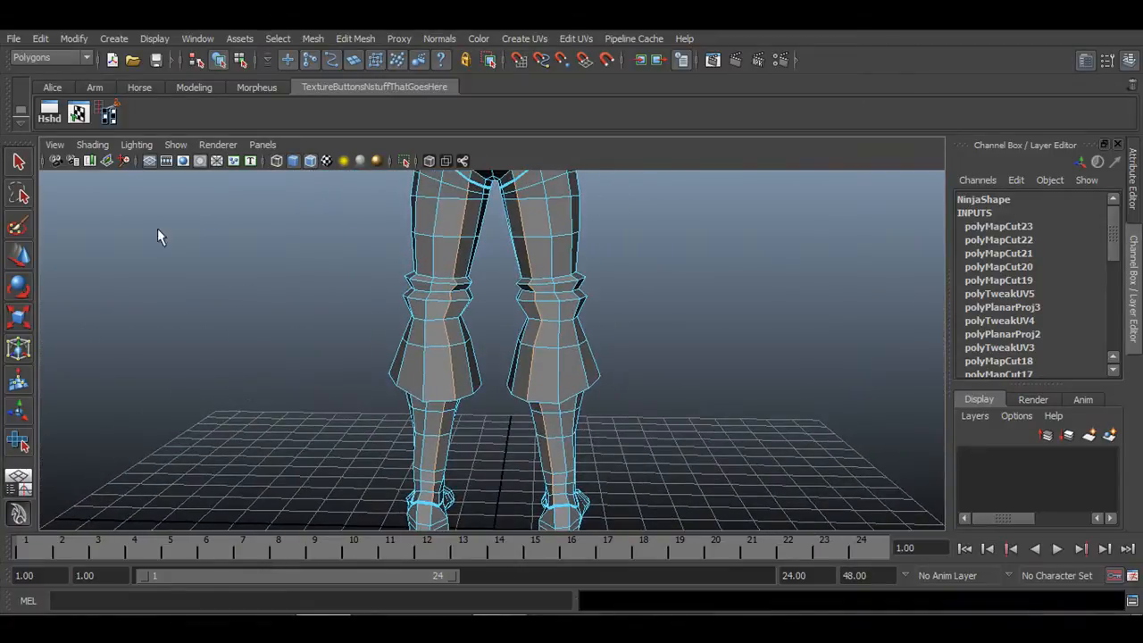
left_click(115, 116)
left_click(225, 284)
Switch to face selection and select the faces of the character's left leg to check it as a separate piece.
left_click_drag(298, 355, 278, 389, "alt")
middle_click_drag(436, 294, 423, 387, "alt")
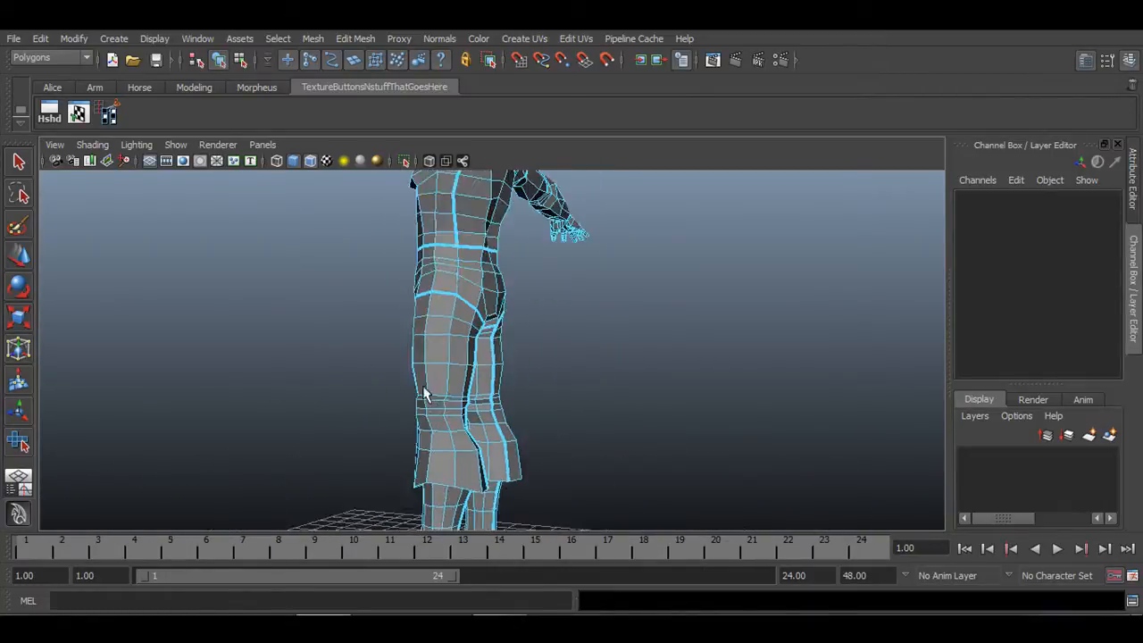
left_click_drag(396, 396, 617, 400, "alt")
middle_click_drag(617, 401, 556, 259, "alt")
right_click_drag(539, 327, 565, 251, "alt")
middle_click_drag(564, 251, 570, 335, "alt")
right_click_drag(569, 336, 485, 361, "alt")
right_click_drag(483, 284, 482, 312)
left_click_drag(441, 219, 545, 486)
left_click_drag(684, 425, 488, 304, "alt")
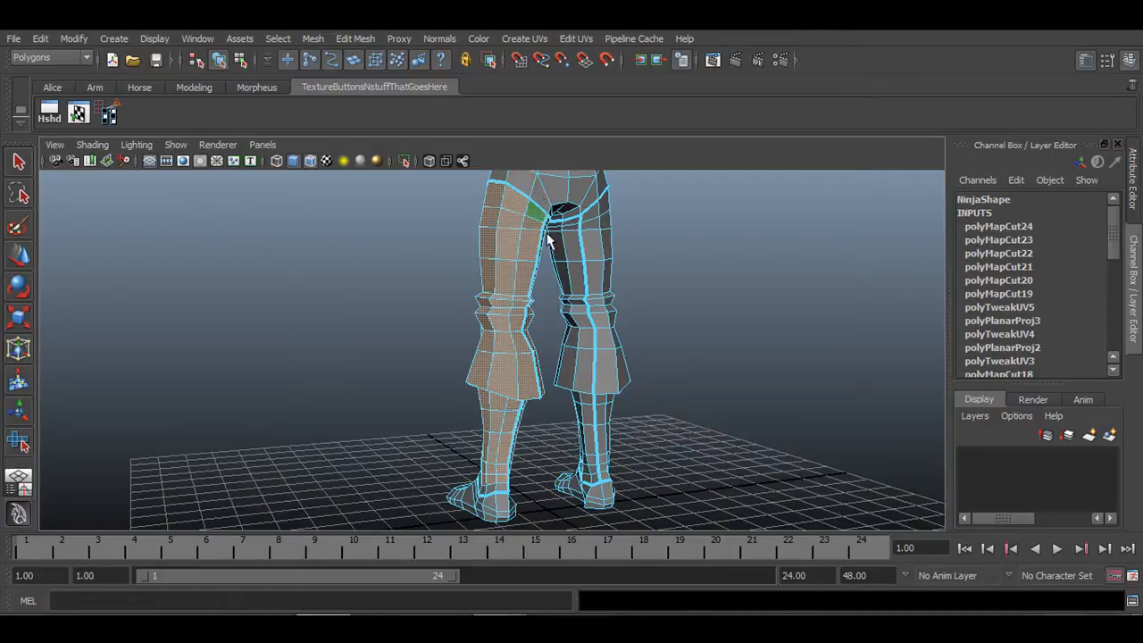
left_click_drag(630, 372, 545, 362, "alt")
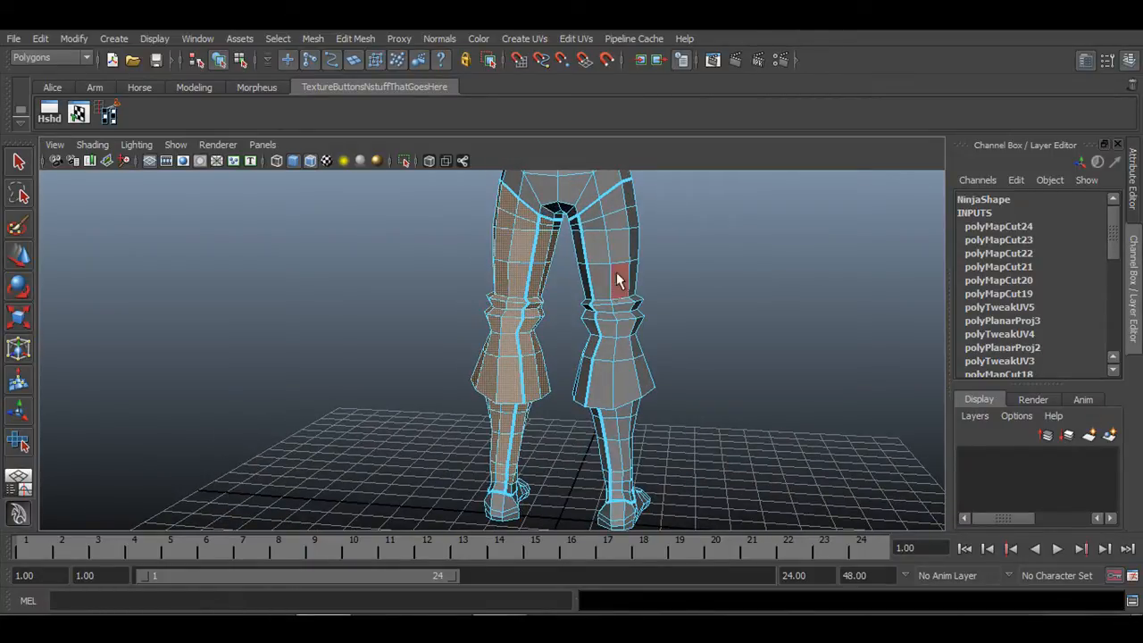
Select the faces of the character's right leg, and the faces between the waist and thigh seams, to check those pieces.
left_click_drag(571, 240, 685, 473)
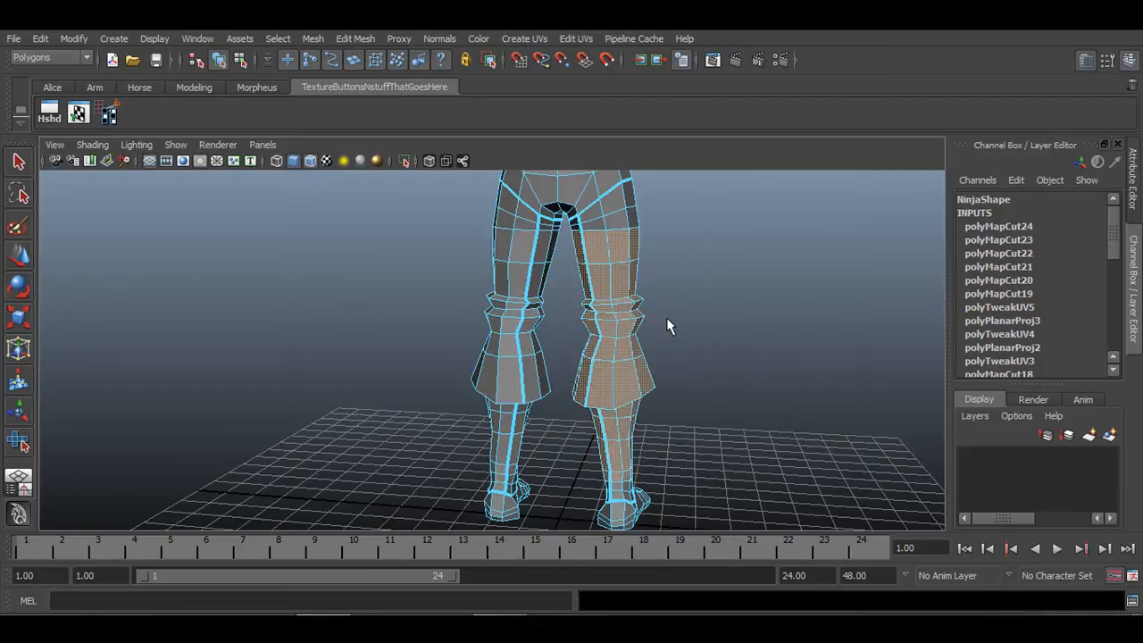
left_click_drag(666, 317, 611, 443, "alt")
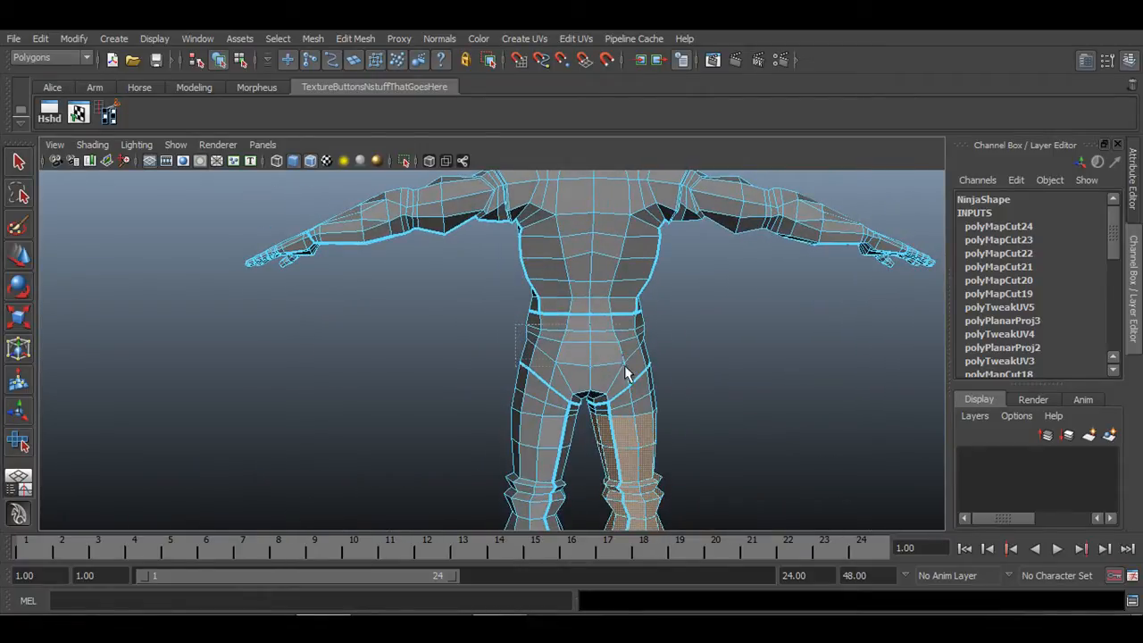
left_click_drag(624, 373, 634, 369)
left_click_drag(498, 401, 367, 434, "alt")
right_click_drag(367, 434, 663, 426, "alt")
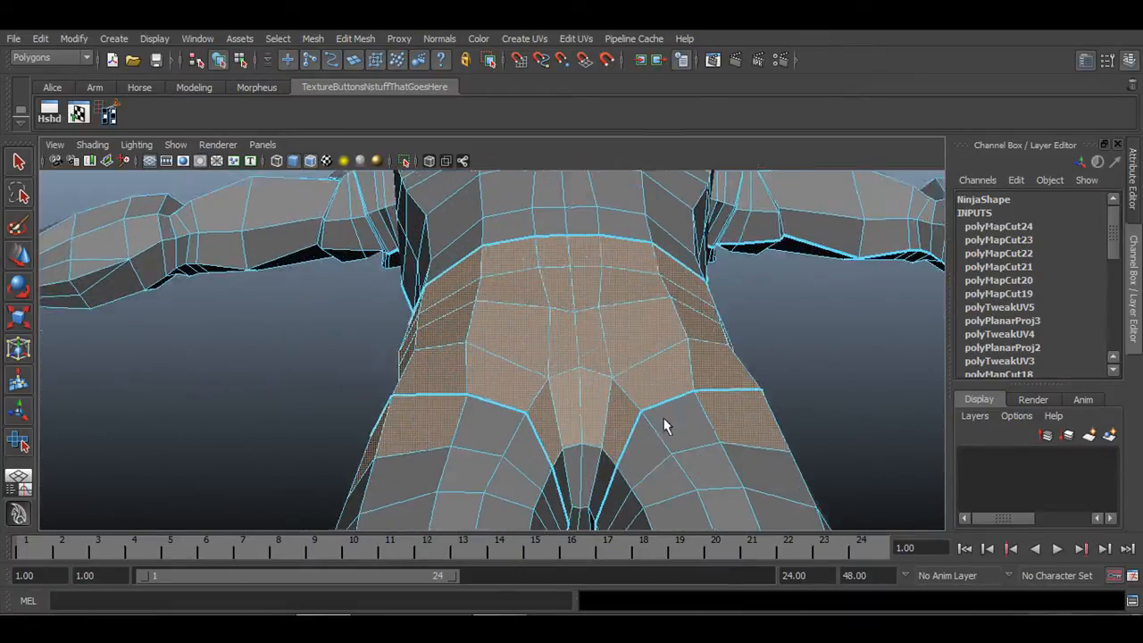
Switch to edge selection, cut the UVs along the short edges across the crotch between the thigh seams, and clear the selection.
middle_click_drag(605, 469, 511, 315, "alt")
right_click_drag(512, 315, 638, 370, "alt")
right_click_drag(588, 266, 594, 246)
left_click_drag(620, 274, 617, 299, "alt")
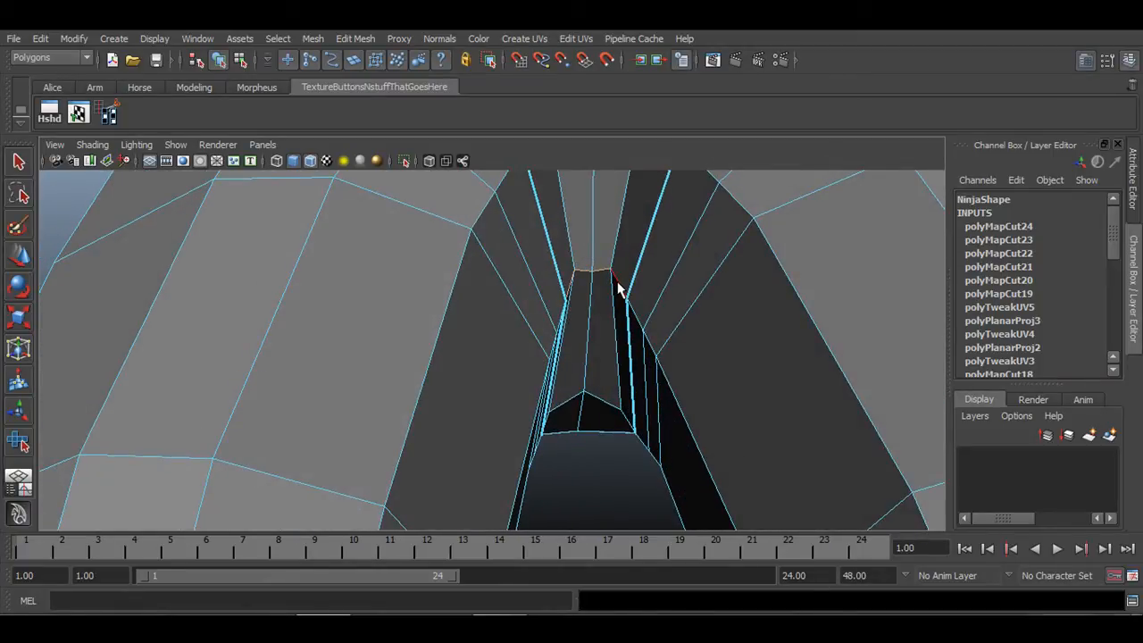
mouse_move(614, 361)
left_mouse_down("alt")
mouse_move(630, 372)
mouse_move(584, 337)
mouse_move(648, 339)
mouse_move(583, 404)
mouse_move(594, 377)
mouse_move(467, 438)
mouse_move(546, 393)
mouse_move(696, 386)
mouse_move(651, 293)
mouse_move(681, 330)
mouse_move(719, 347)
mouse_move(561, 331)
mouse_move(398, 360)
mouse_move(427, 289)
mouse_move(559, 339)
mouse_move(704, 352)
mouse_move(768, 342)
mouse_move(772, 306)
mouse_move(543, 354)
mouse_move(704, 369)
mouse_move(625, 375)
left_mouse_up("alt")
left_click(109, 111)
left_click(719, 348)
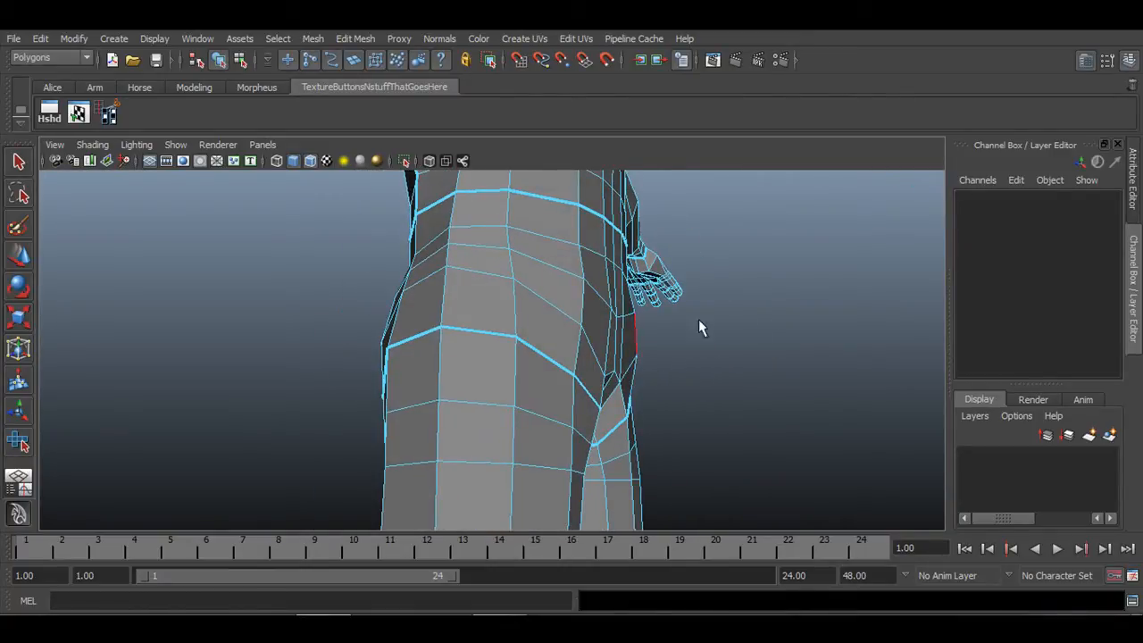
Inspect the seams around the waist, hips and crotch and down the back of both legs.
left_click_drag(700, 328, 437, 363, "alt")
left_click_drag(587, 381, 512, 298, "alt")
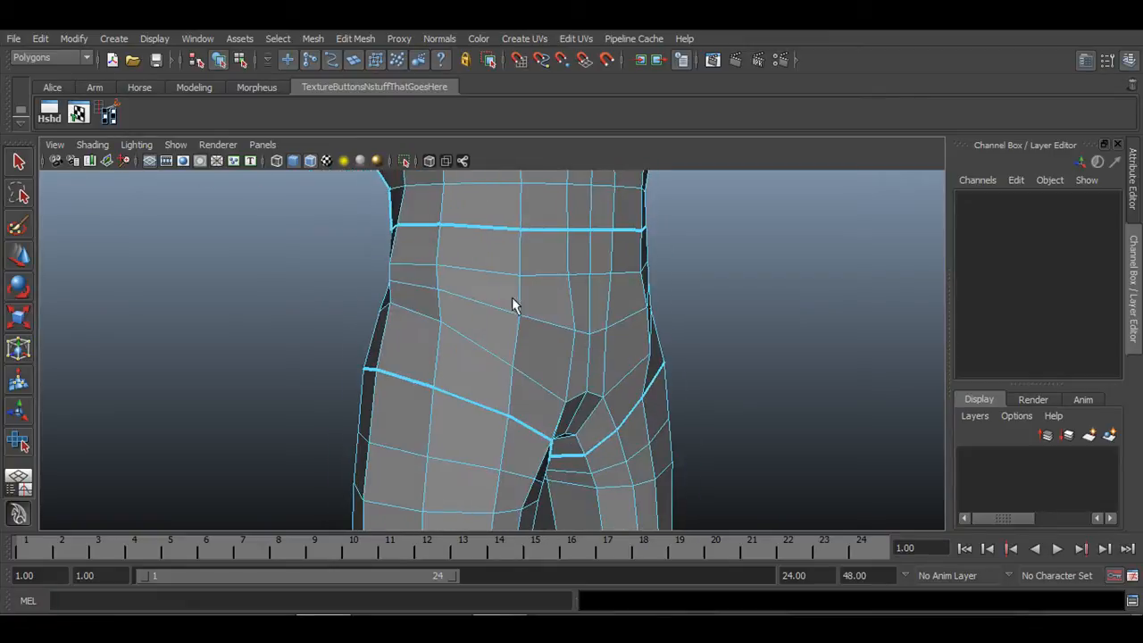
left_click_drag(629, 359, 439, 416, "alt")
right_click_drag(439, 416, 501, 393, "alt")
middle_click_drag(531, 409, 498, 336, "alt")
right_click_drag(498, 336, 510, 415, "alt")
left_click_drag(386, 433, 580, 416, "alt")
right_click_drag(581, 416, 489, 398, "alt")
middle_click_drag(489, 398, 506, 372, "alt")
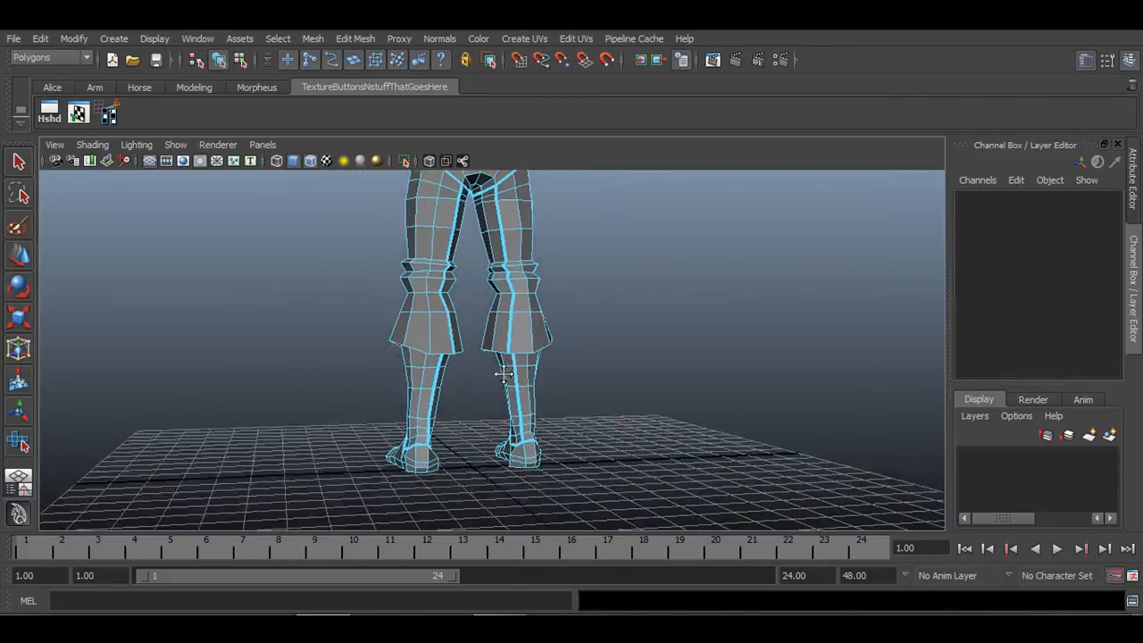
left_click_drag(505, 372, 454, 366, "alt")
middle_click_drag(454, 366, 466, 526, "alt")
Examine the seams from the front and side on the thighs, ankles, feet, torso and arms.
left_click_drag(438, 437, 717, 438, "alt")
left_click_drag(522, 414, 558, 411, "alt")
right_click_drag(558, 412, 546, 391, "alt")
middle_click_drag(525, 355, 523, 287, "alt")
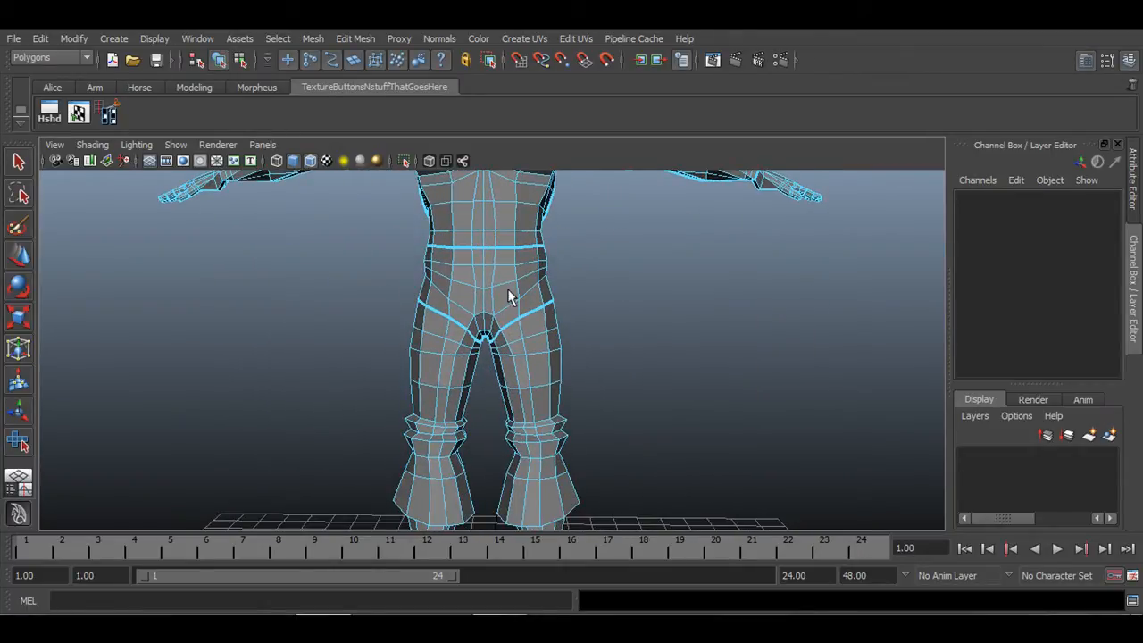
middle_click_drag(555, 444, 563, 389, "alt")
right_click_drag(606, 452, 569, 449, "alt")
middle_click_drag(544, 391, 534, 294, "alt")
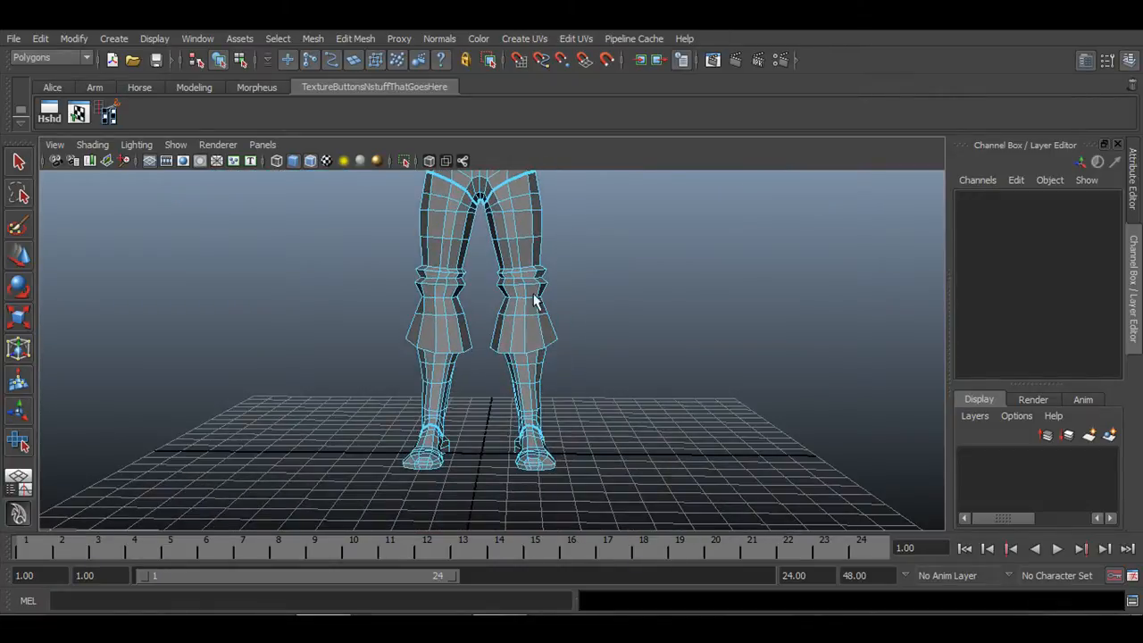
middle_click_drag(586, 393, 585, 306, "alt")
left_click_drag(571, 354, 455, 326, "alt")
right_click_drag(540, 368, 616, 374, "alt")
left_click_drag(415, 349, 458, 375, "alt")
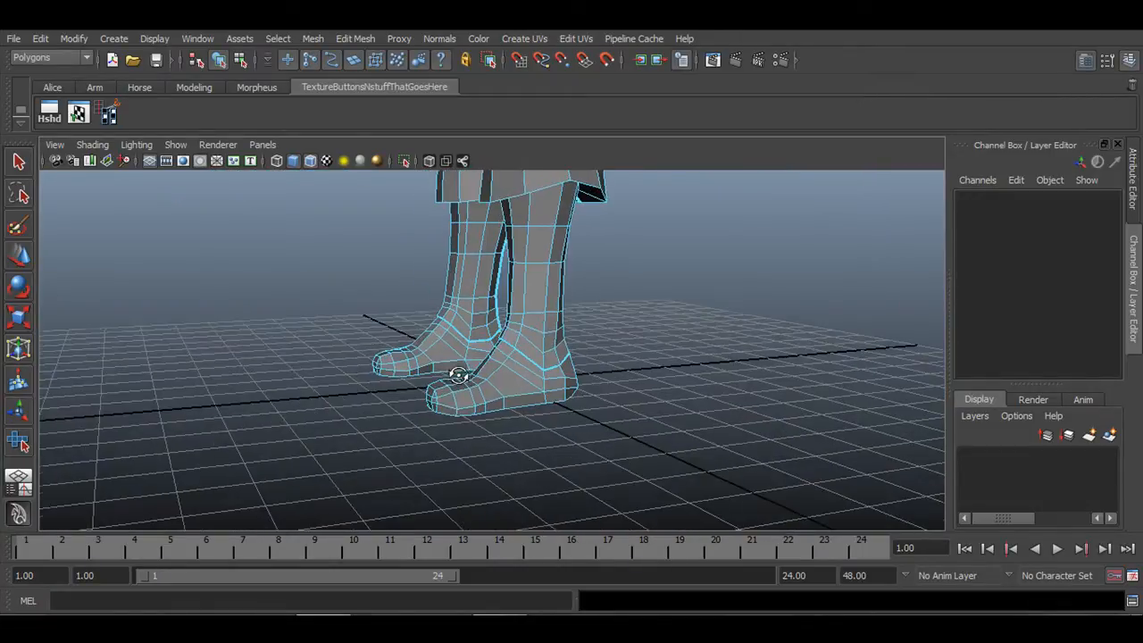
left_click_drag(503, 341, 605, 358, "alt")
middle_click_drag(566, 243, 553, 326, "alt")
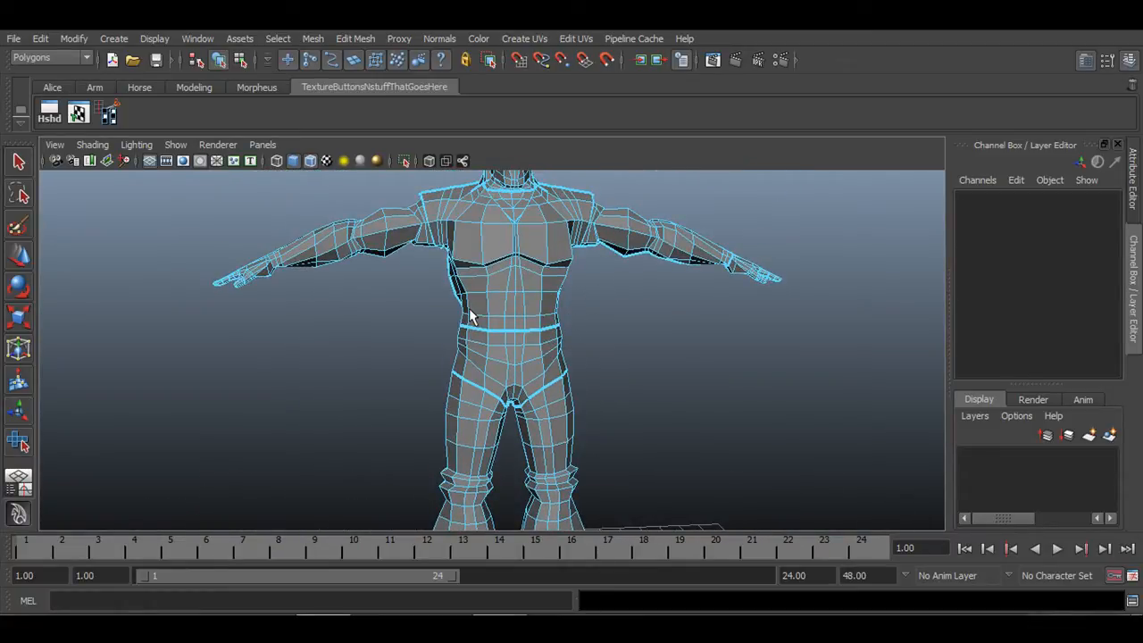
left_click_drag(530, 355, 575, 394, "alt")
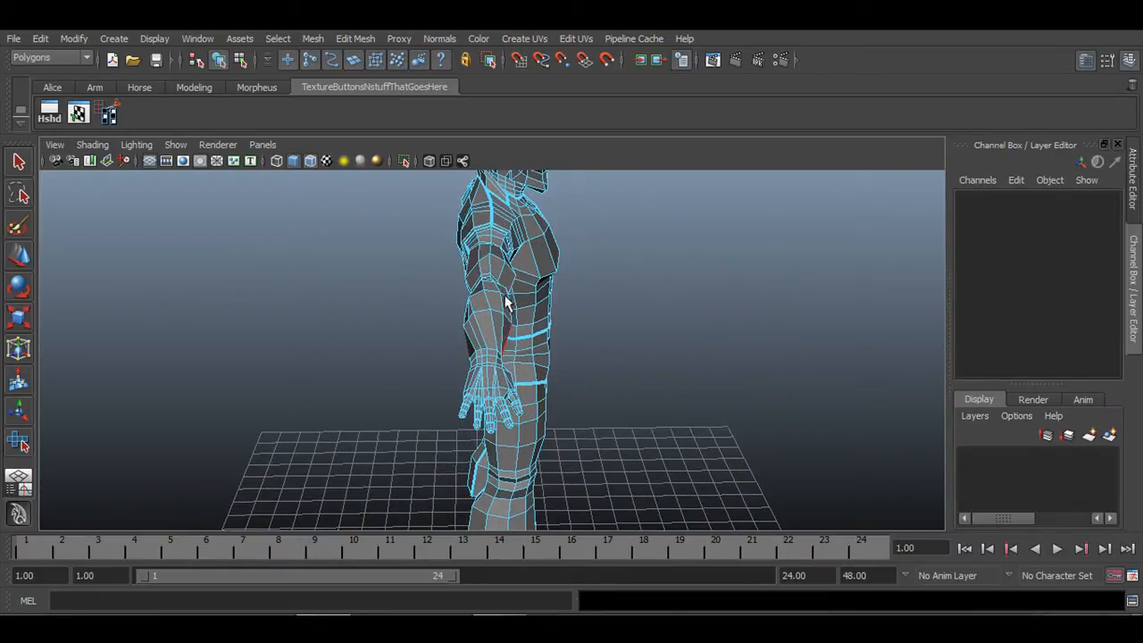
Examine the seams around the waist and thighs and the unseamed fronts of both legs from the front and sides.
left_click_drag(682, 423, 486, 412, "alt")
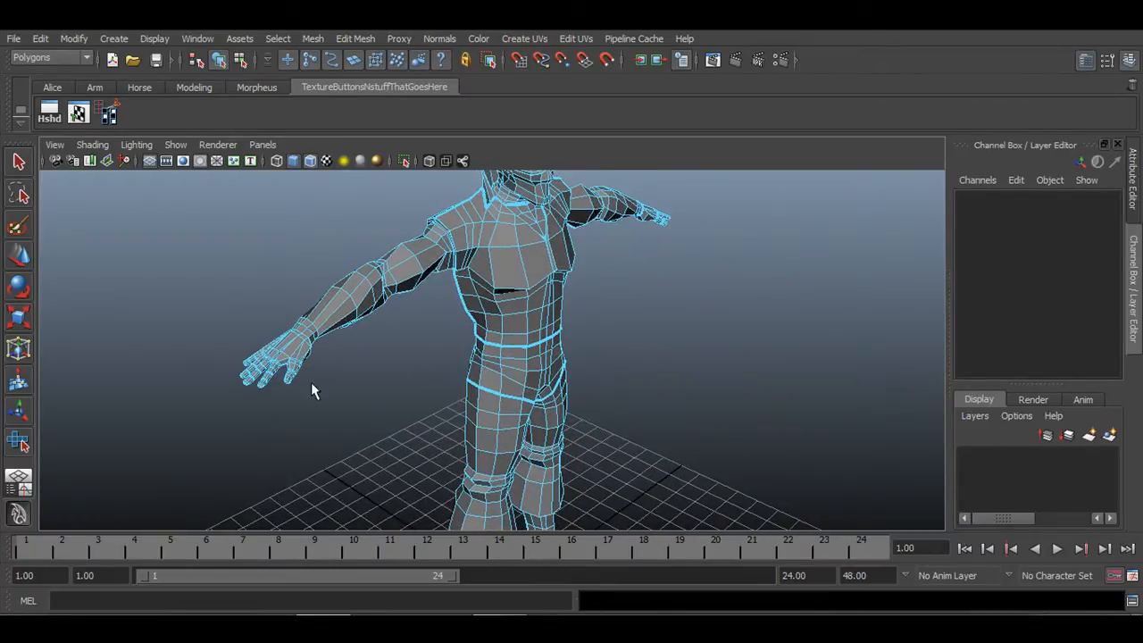
left_click_drag(311, 382, 571, 393, "alt")
middle_click_drag(591, 412, 597, 282, "alt")
scroll(577, 339, "down", 3)
middle_click_drag(577, 443, 581, 375, "alt")
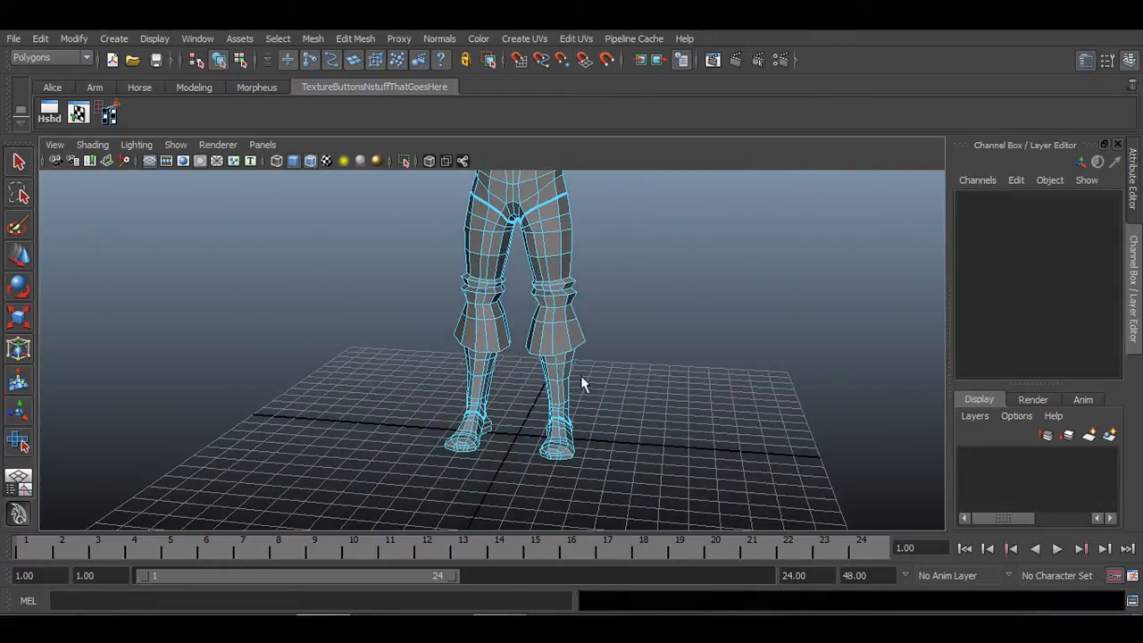
left_click_drag(580, 374, 488, 360, "alt")
right_click_drag(487, 361, 661, 382, "alt")
left_click_drag(660, 382, 614, 332, "alt")
middle_click_drag(615, 332, 611, 402, "alt")
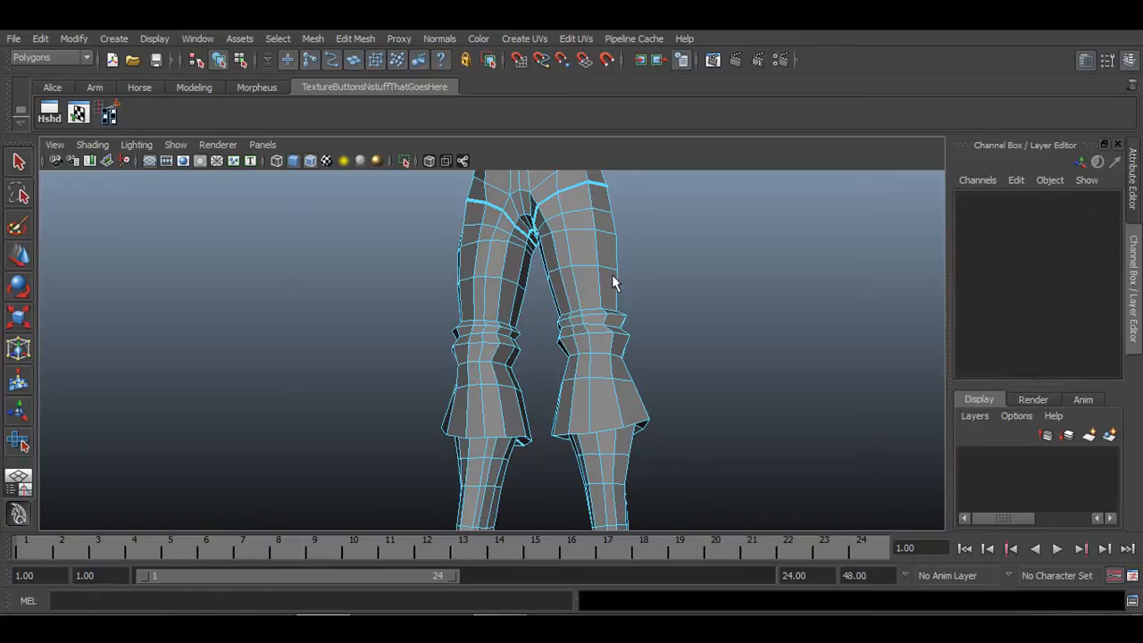
middle_click_drag(553, 245, 589, 328, "alt")
left_click_drag(629, 393, 661, 403, "alt")
left_click_drag(477, 368, 759, 395, "alt")
right_click_drag(527, 331, 400, 325, "alt")
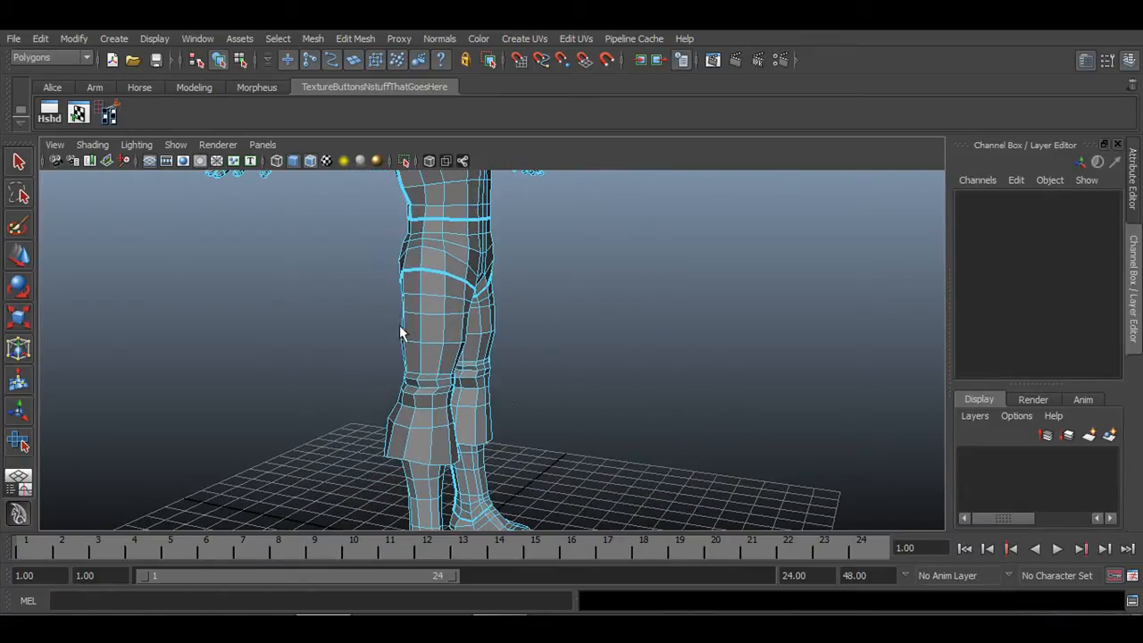
Inspect the leg seams from the hips to the ankles, from the sides and from behind.
middle_click_drag(519, 397, 534, 289, "alt")
left_click_drag(614, 322, 447, 212, "alt")
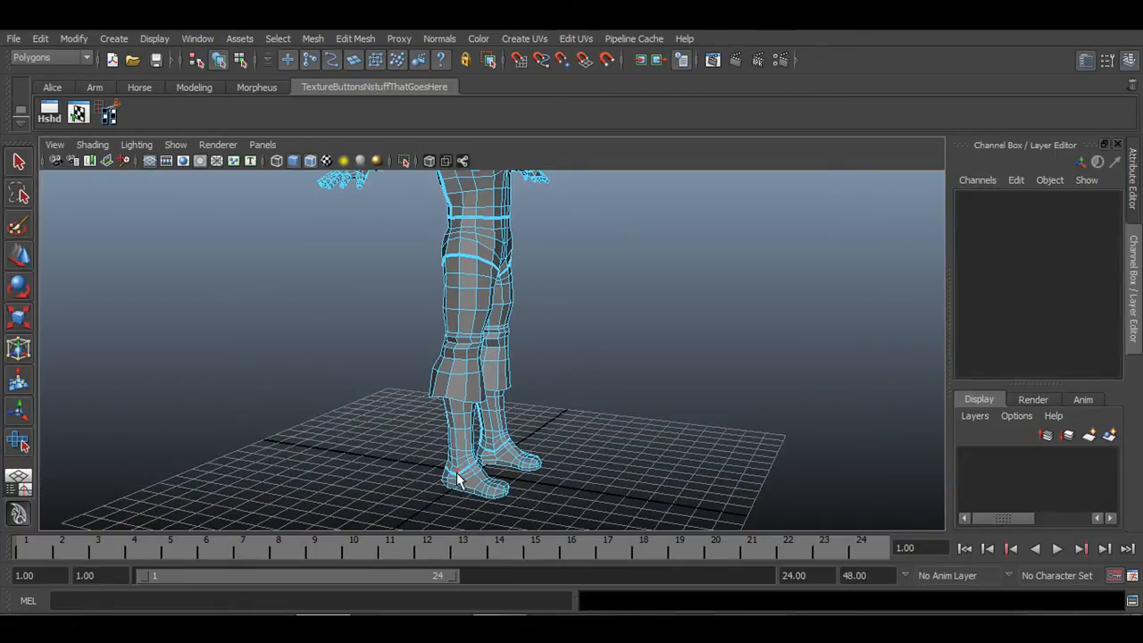
left_click_drag(456, 480, 353, 444, "alt")
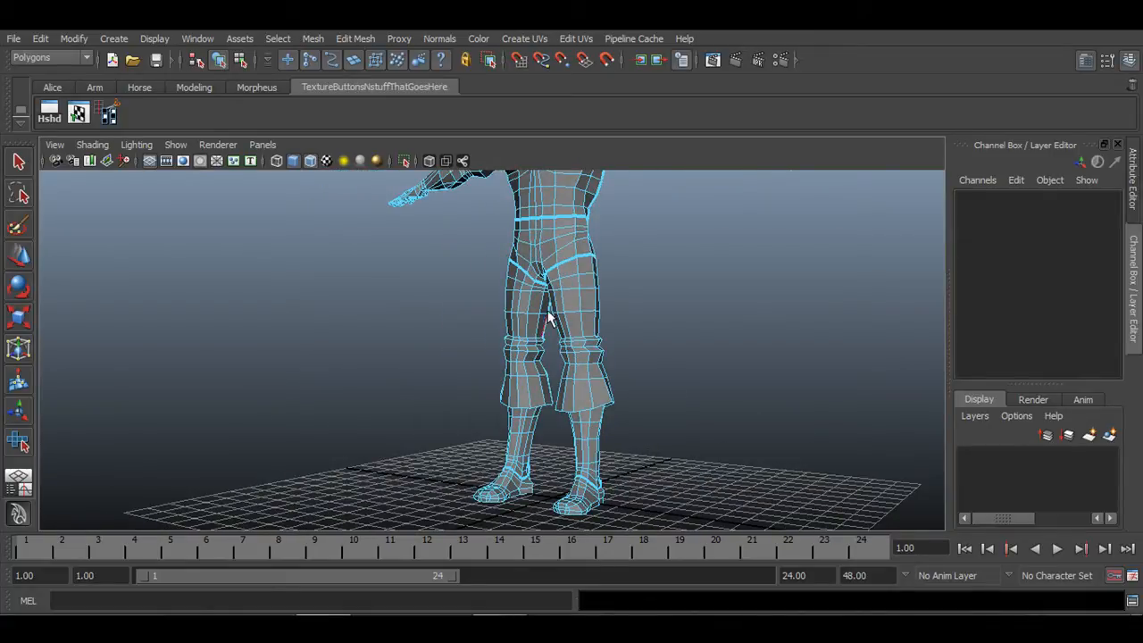
left_click_drag(531, 462, 517, 323, "alt")
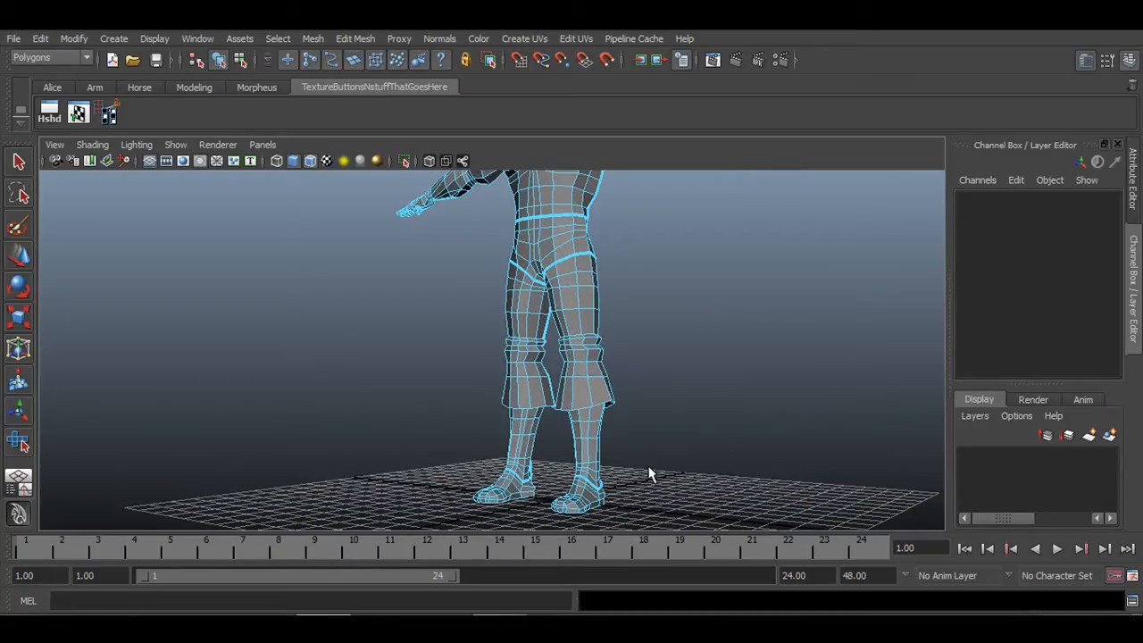
left_click_drag(649, 474, 561, 258, "alt")
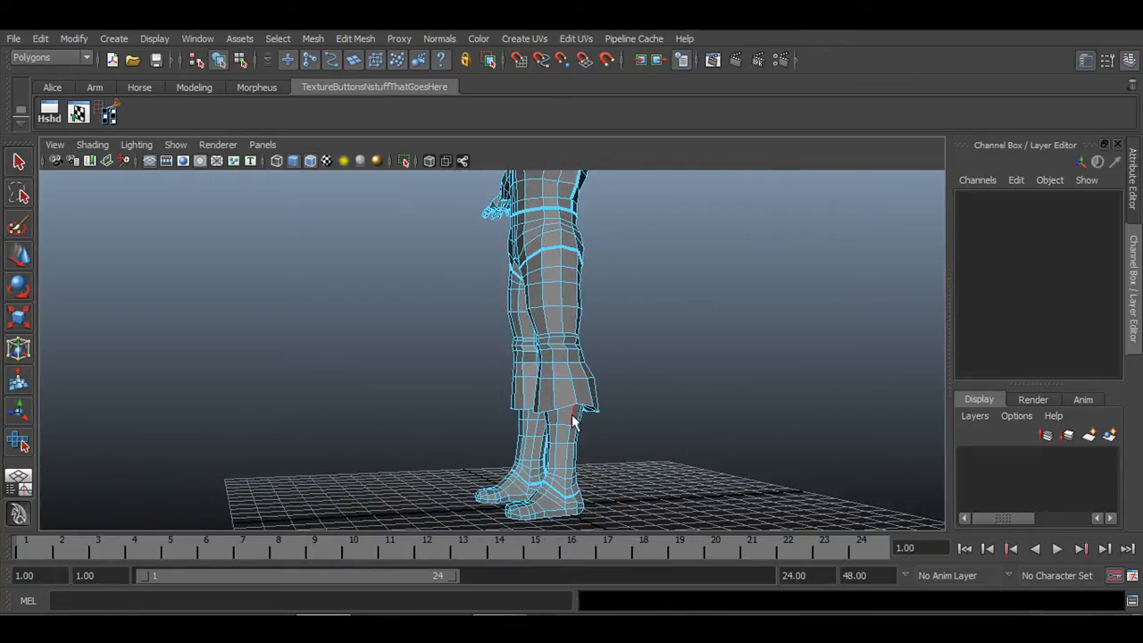
left_click_drag(564, 489, 535, 453, "alt")
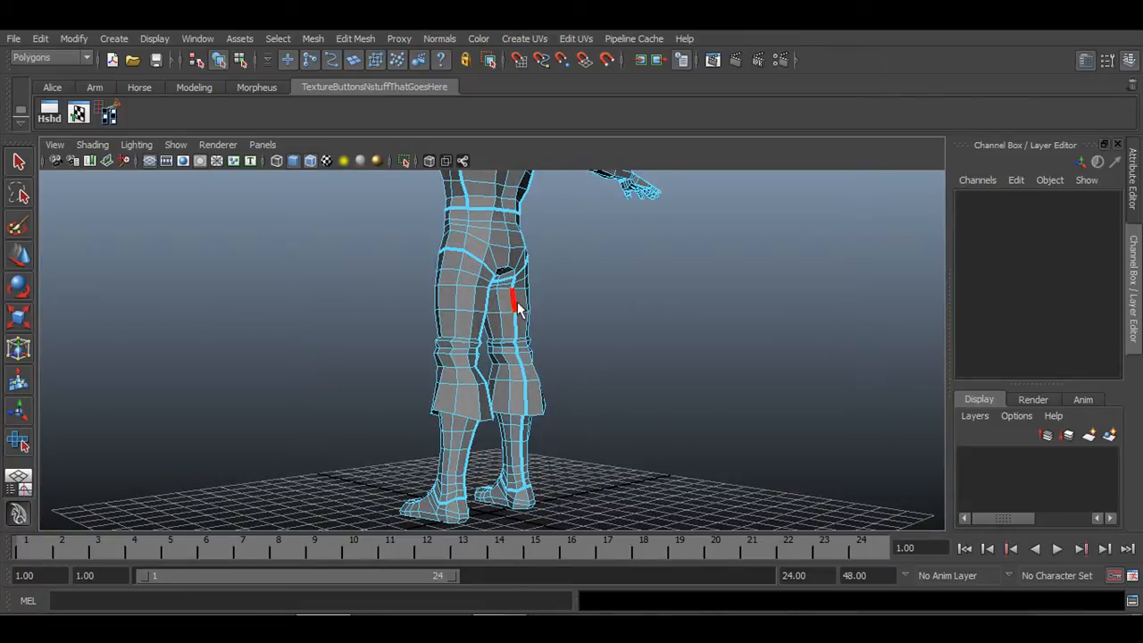
left_click_drag(451, 418, 518, 355, "alt")
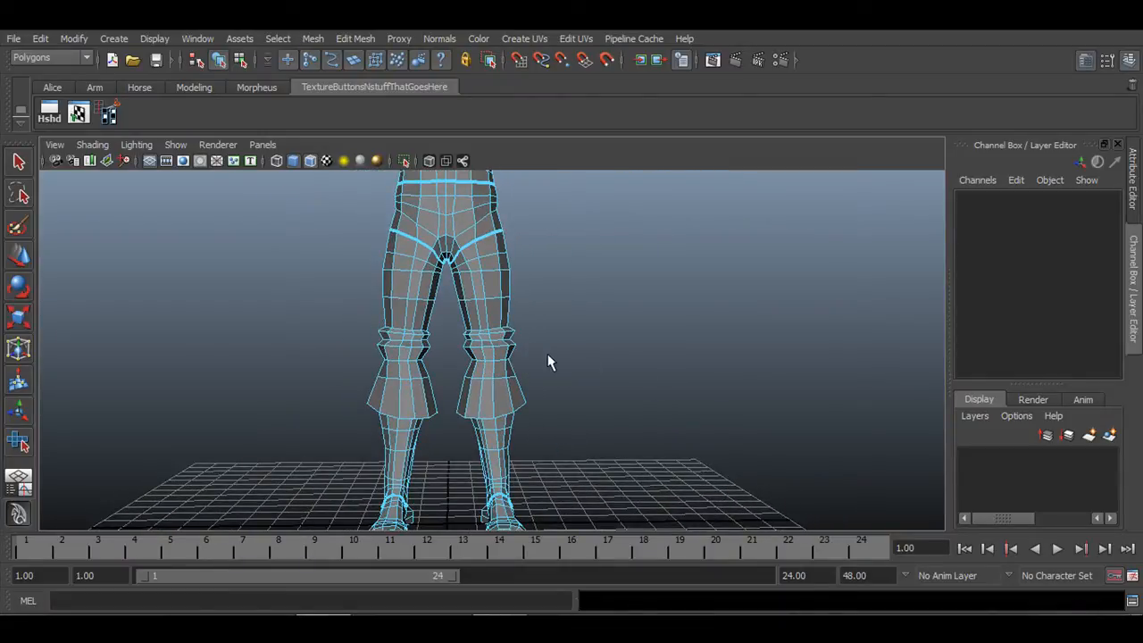
Switch to UV selection and select the whole UV shell of the character's left leg.
right_click_drag(488, 303, 535, 285)
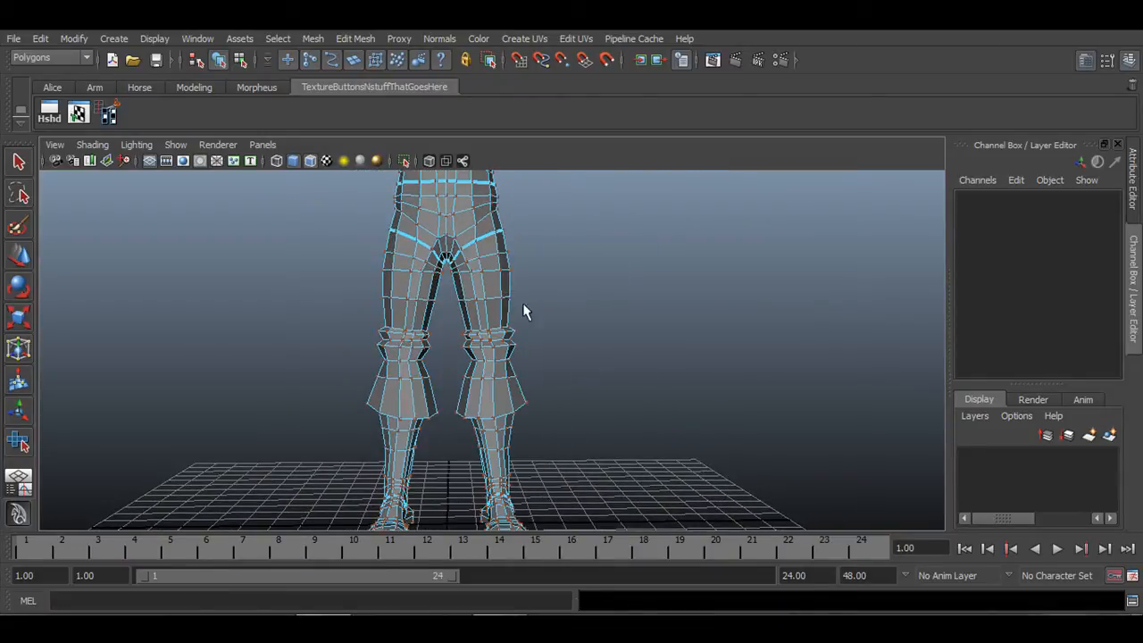
double_click(503, 300)
right_click(503, 300, "ctrl")
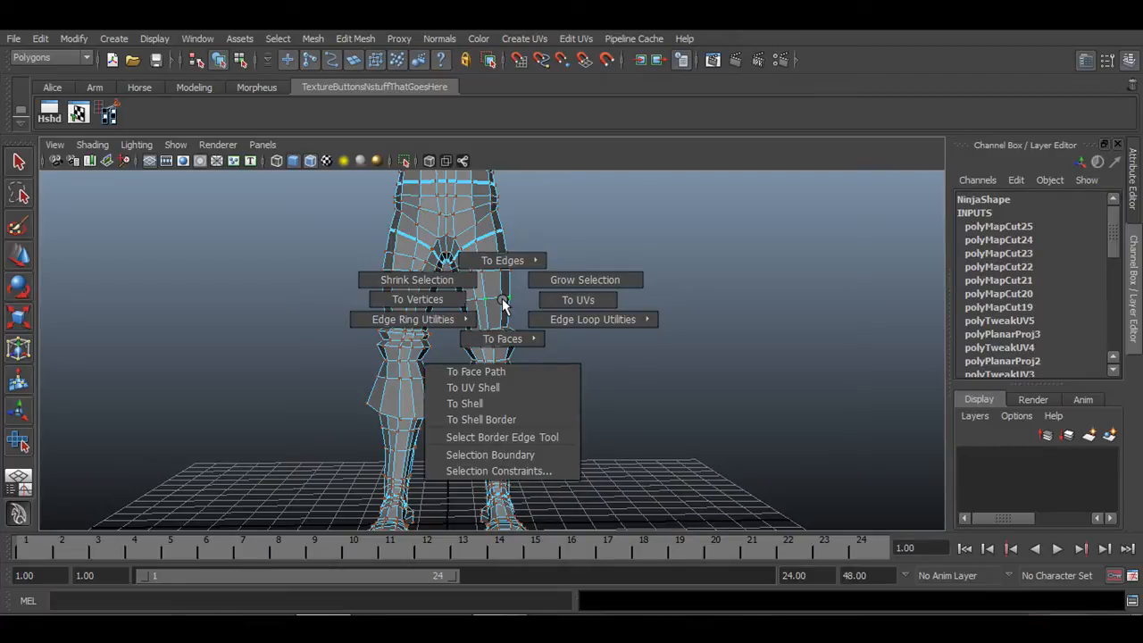
left_click(498, 387)
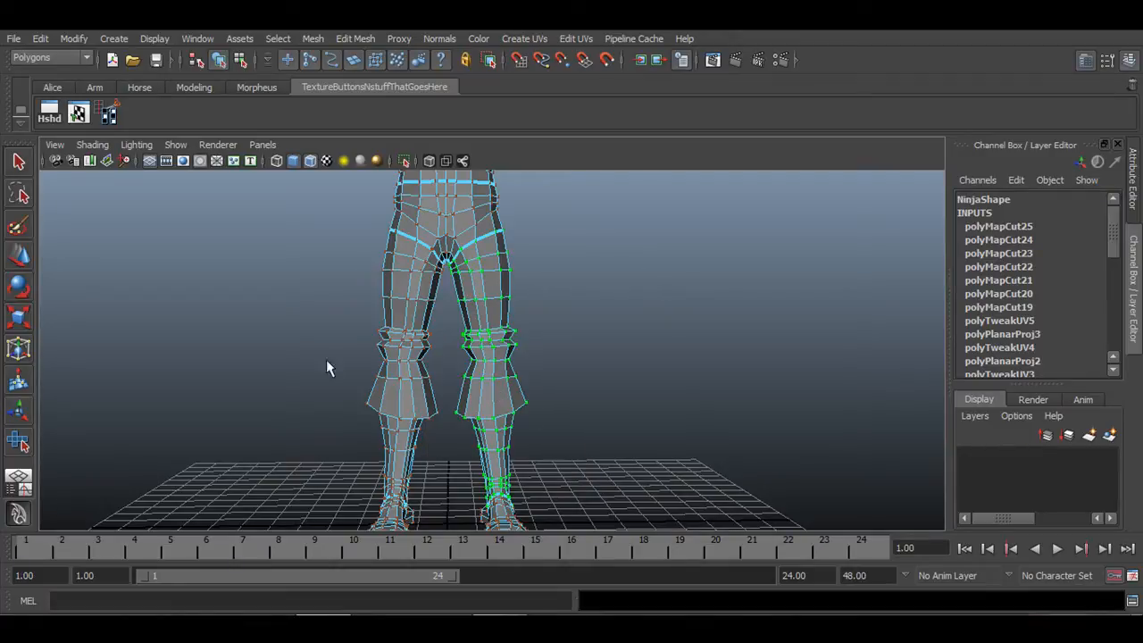
Open the UV Texture Editor and move the left leg's UVs out to the right of the texture square.
left_click(78, 114)
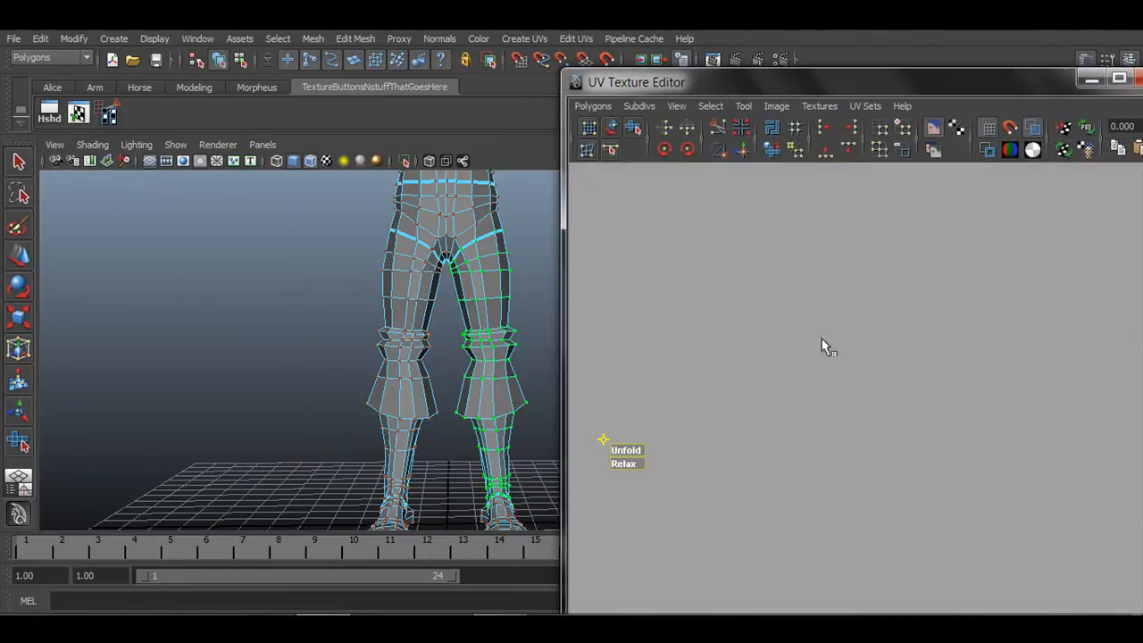
mouse_move(943, 446)
right_mouse_down("alt")
mouse_move(747, 388)
mouse_move(757, 361)
right_mouse_up("alt")
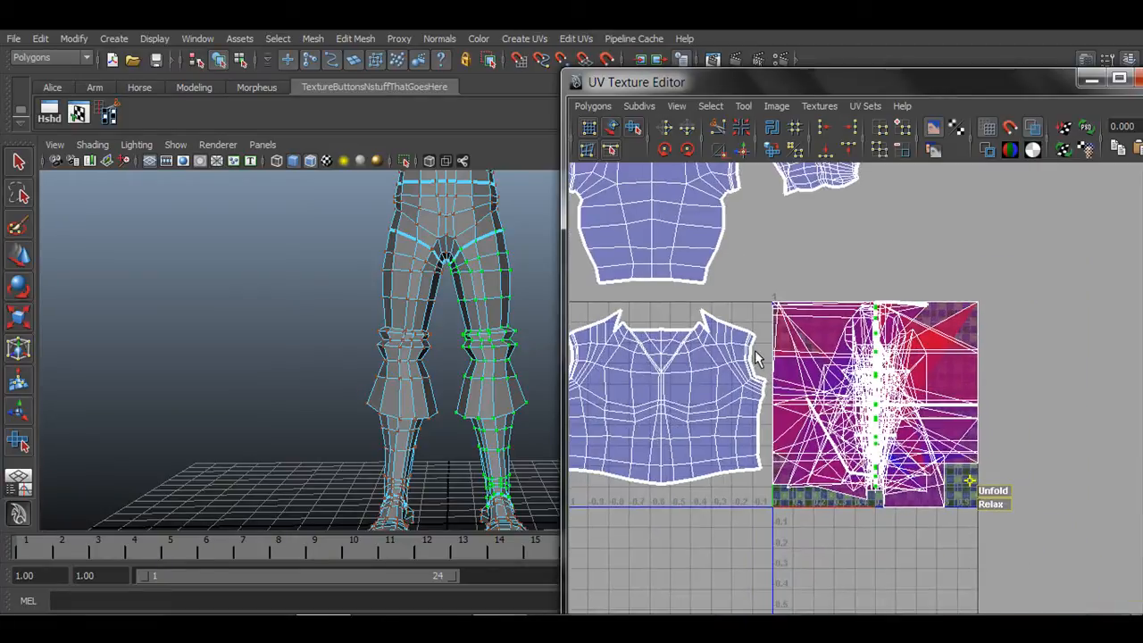
middle_click_drag(855, 408, 811, 402, "alt")
key("w")
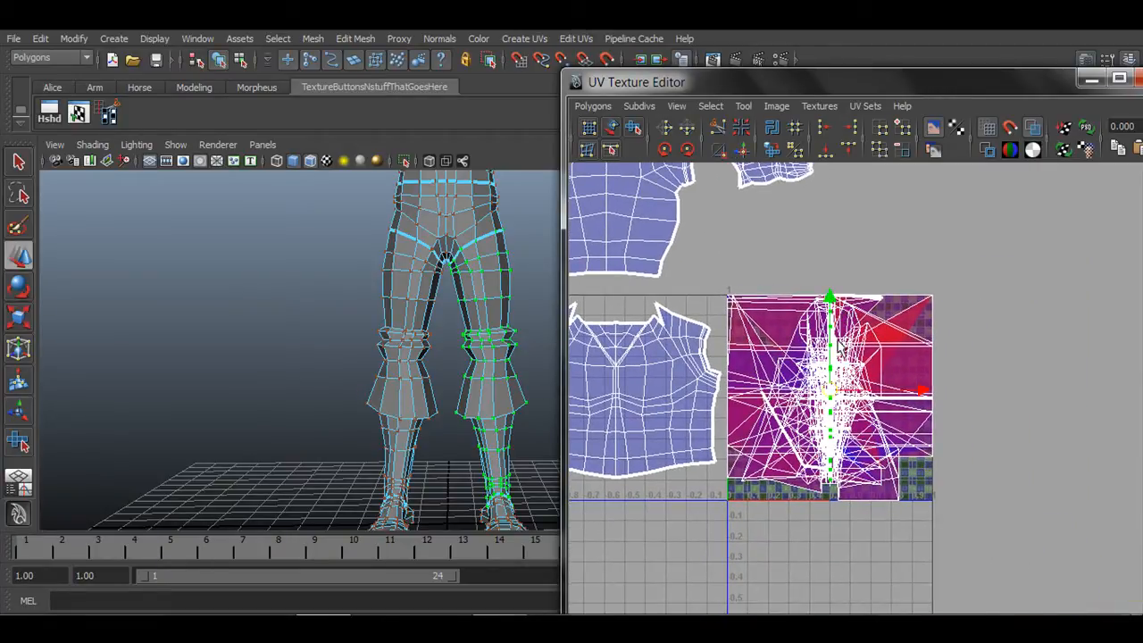
left_click_drag(830, 390, 1024, 387)
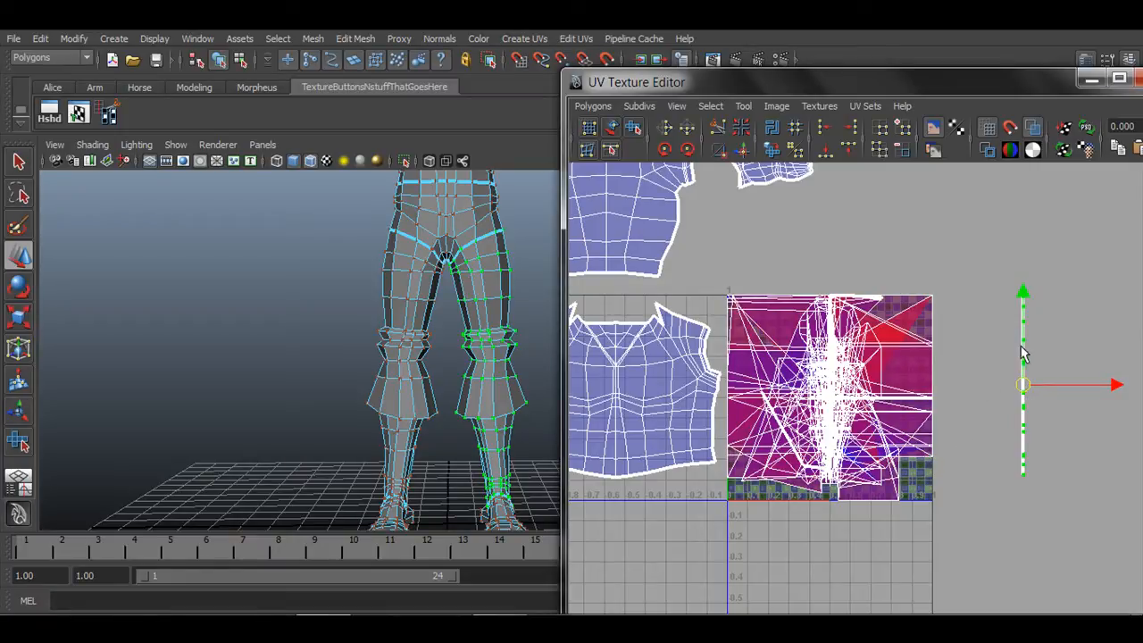
Select the left leg's faces in the UV layout and apply a bounding-box planar projection from the Z axis, keeping the image width/height ratio.
right_click_drag(1024, 350, 1026, 373)
left_click_drag(1009, 223, 1062, 505)
left_click_drag(465, 316, 413, 74, "alt")
left_click(571, 38)
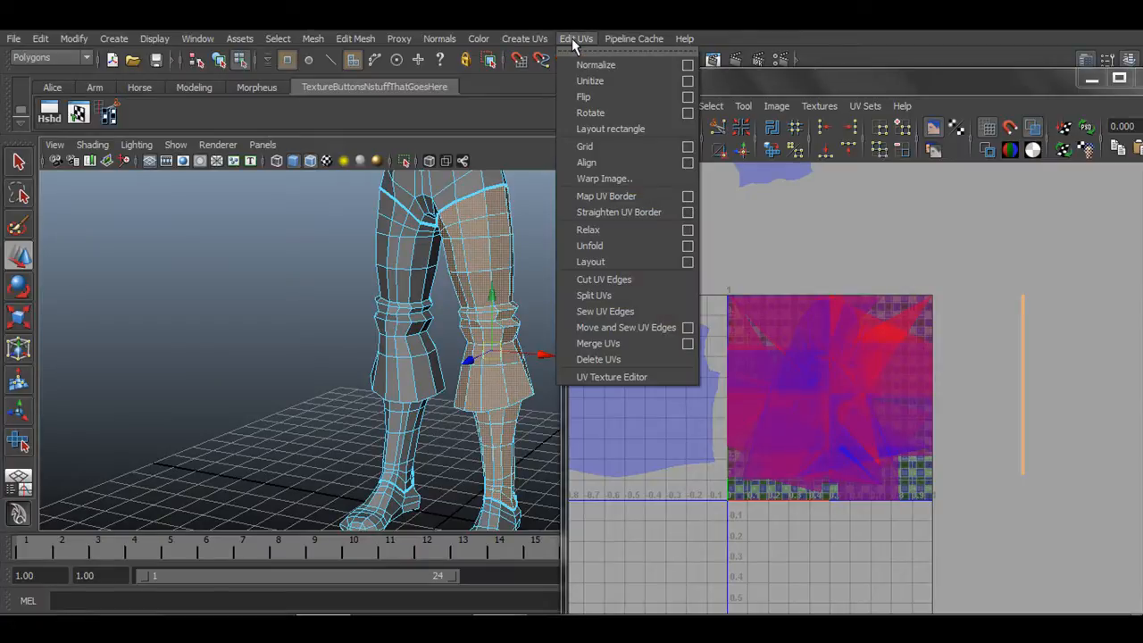
mouse_move(540, 39)
left_click(680, 65)
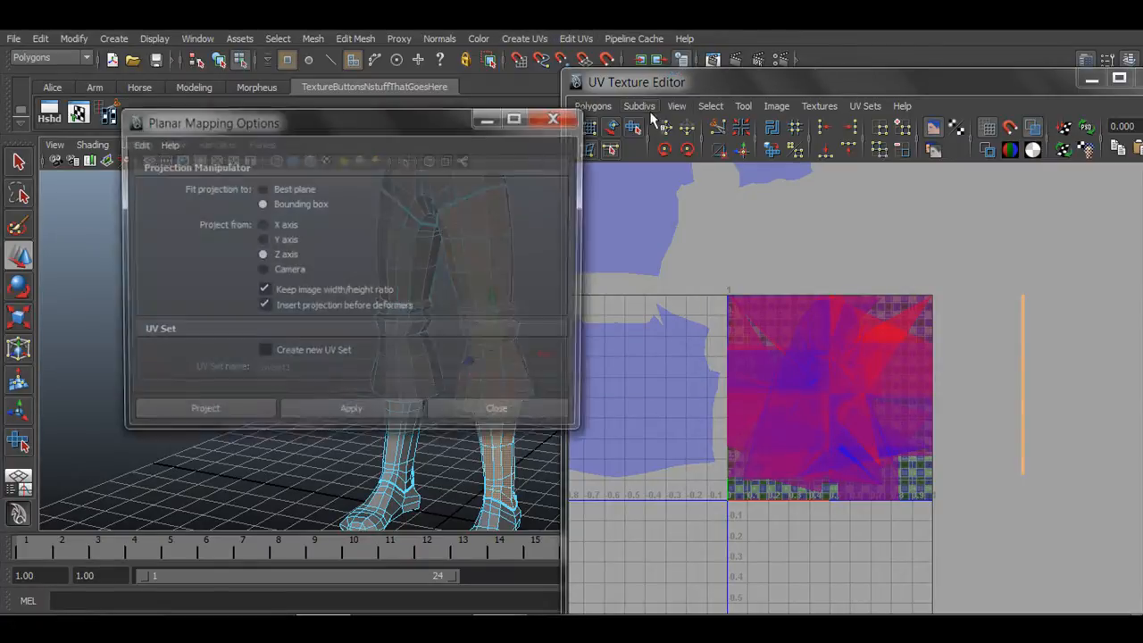
left_click(220, 414)
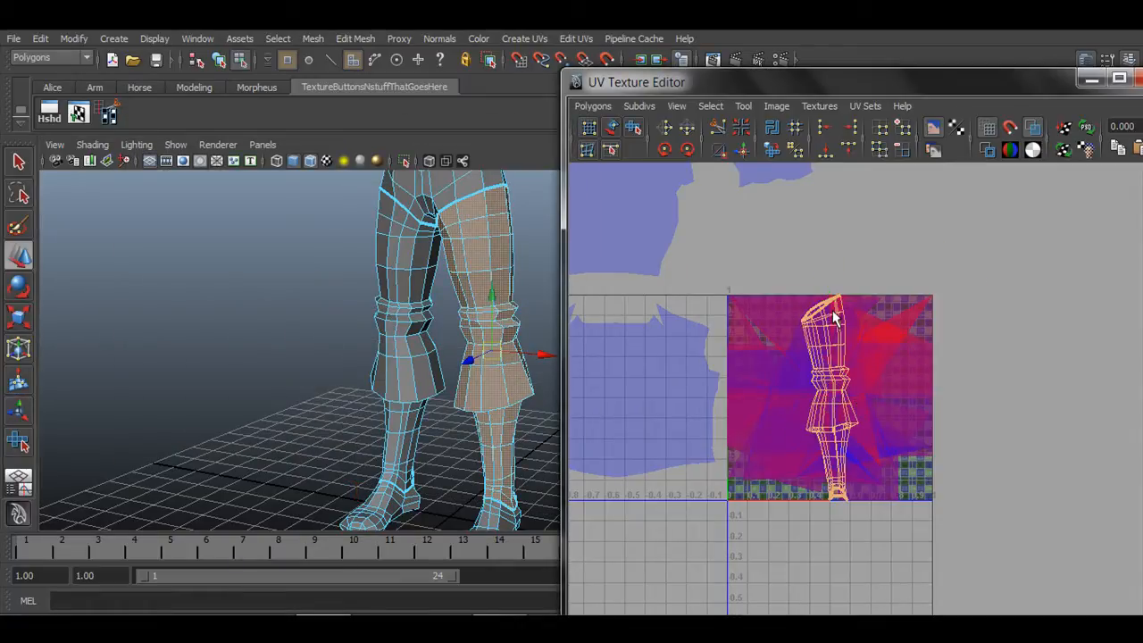
Select the newly projected left leg shell's UVs and move them to the empty area right of the texture square.
right_click_drag(831, 311, 887, 313)
left_click_drag(817, 289, 845, 327)
right_click_drag(838, 309, 898, 283, "ctrl")
left_click_drag(866, 400, 1080, 400)
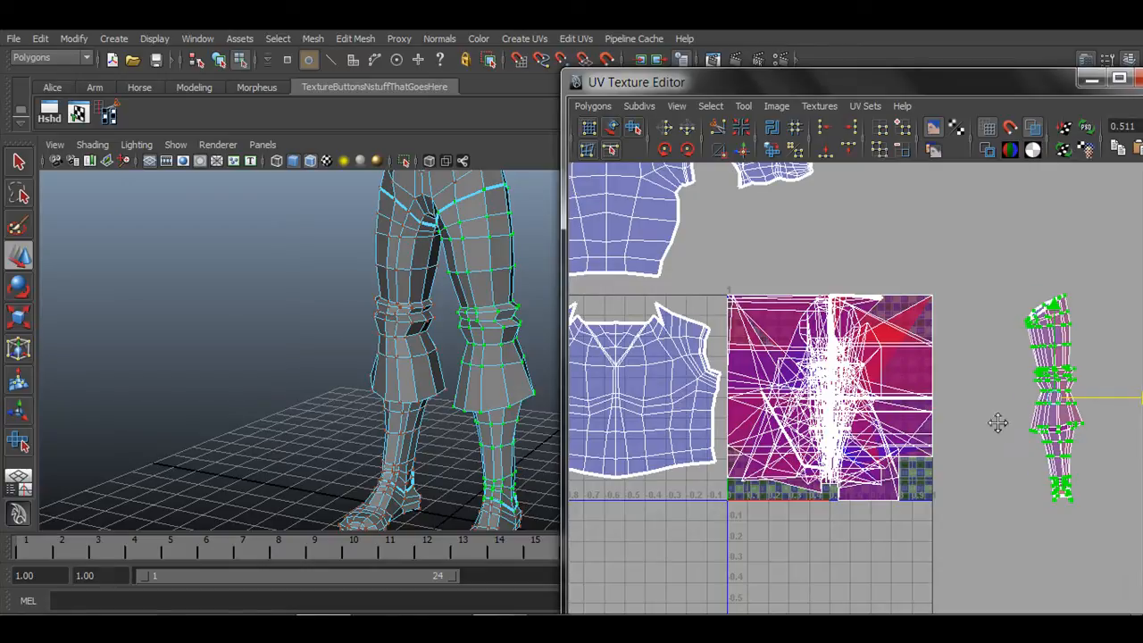
middle_click_drag(997, 423, 892, 383, "alt")
Switch to edge selection and select the vertical edge loop along the back inner side of the left leg.
left_click_drag(452, 325, 366, 340, "alt")
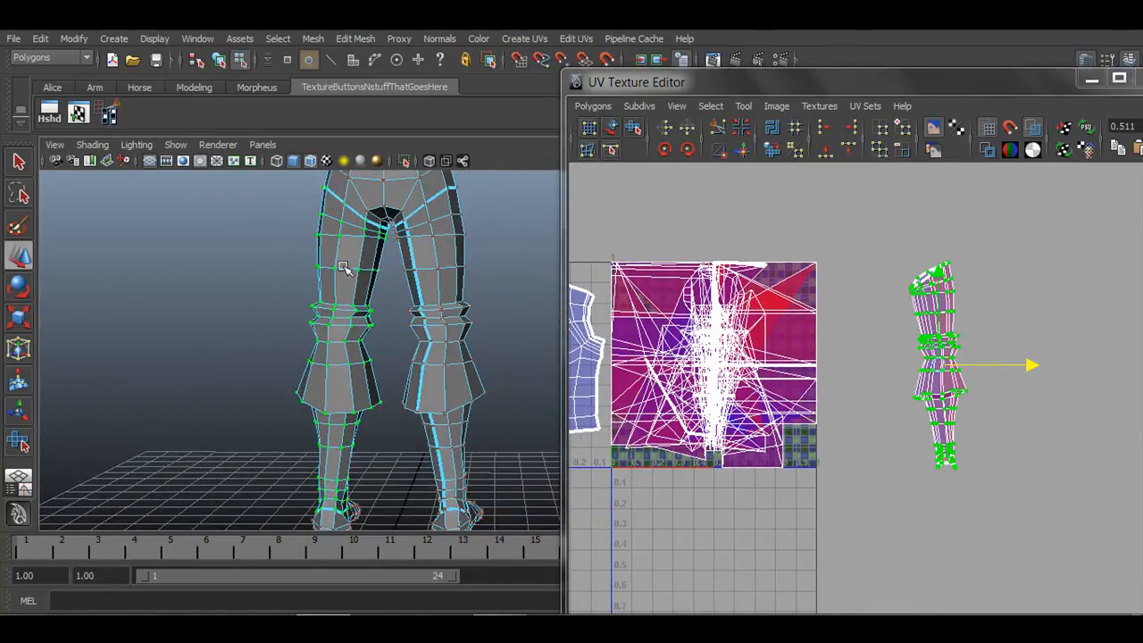
key("q")
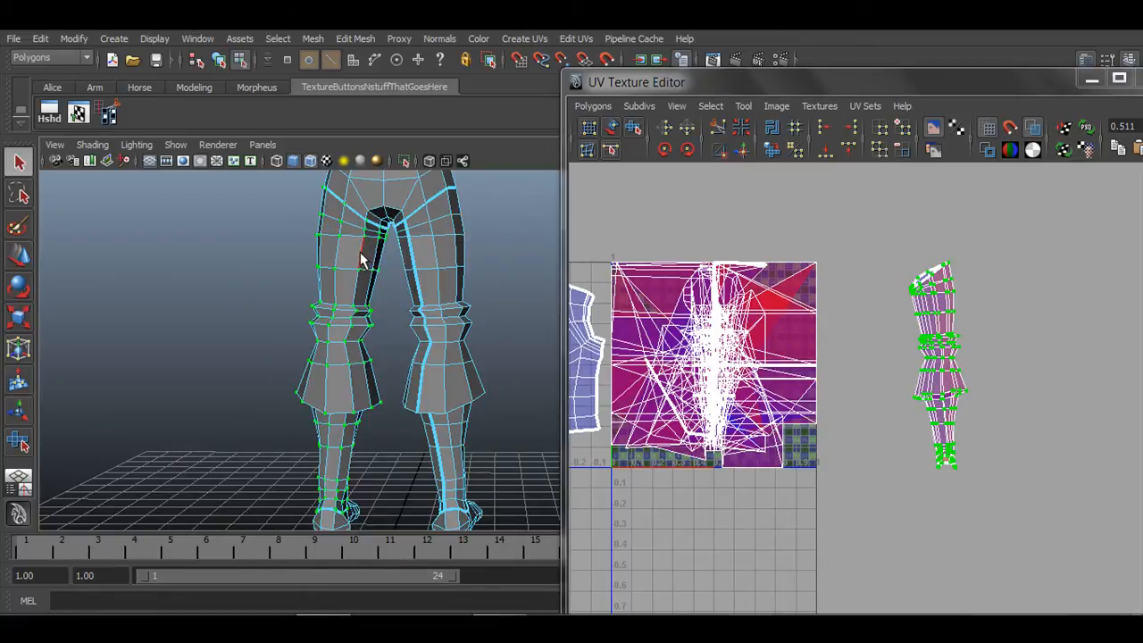
mouse_move(361, 259)
left_mouse_down("alt")
mouse_move(349, 298)
mouse_move(363, 275)
left_mouse_up("alt")
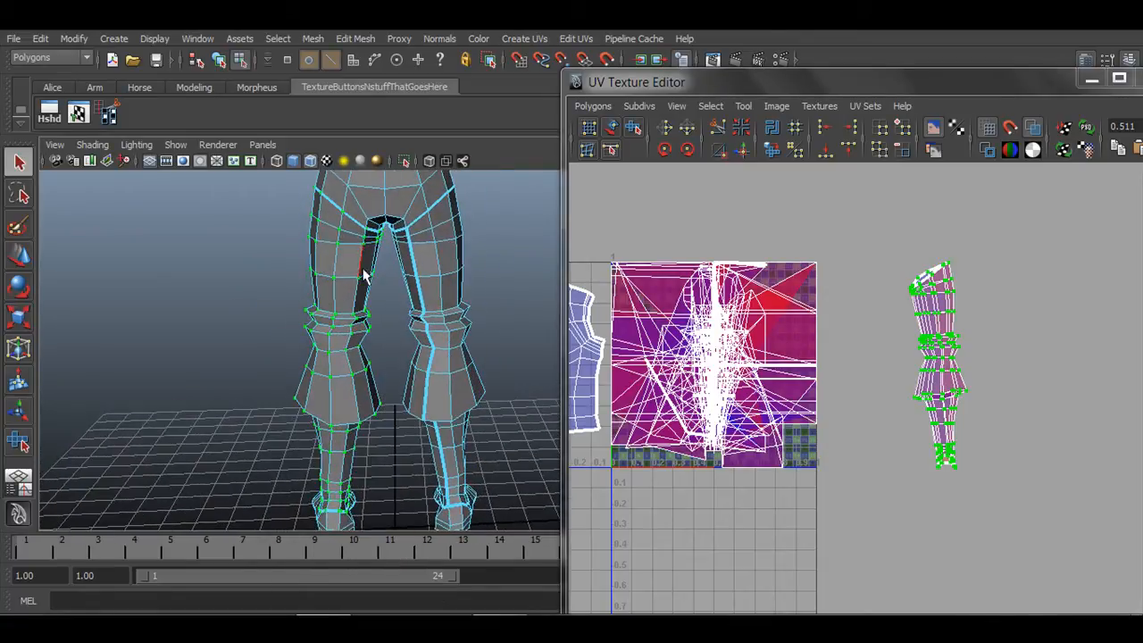
double_click(361, 261)
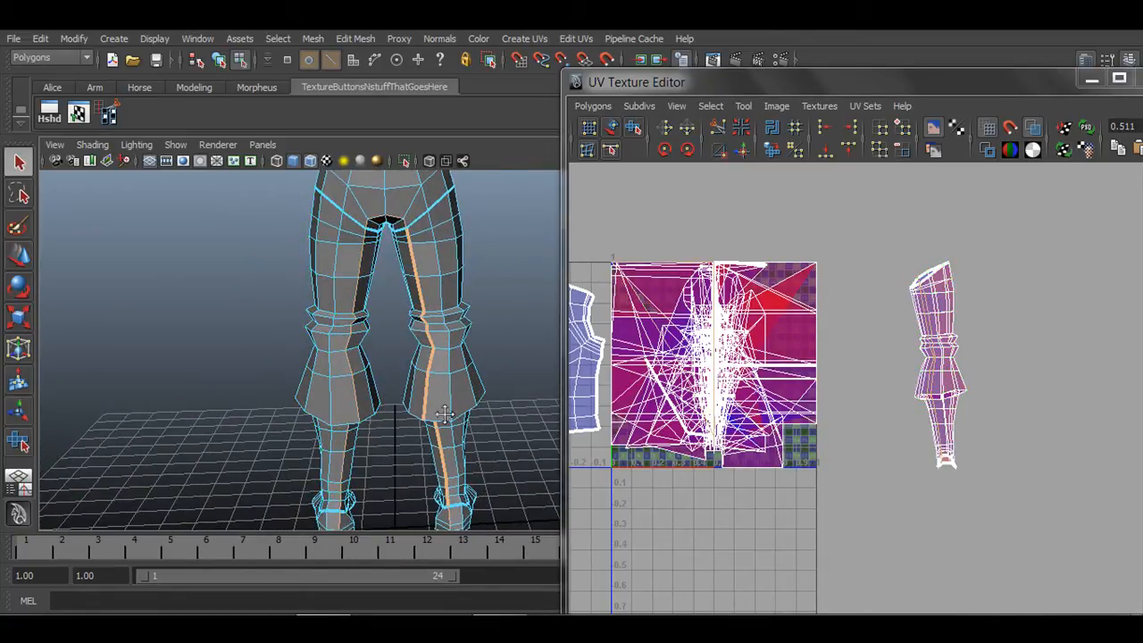
In wireframe display, deselect the loop's edges on the fronts of the legs and on the feet, and check where it ends at the ankles.
middle_click_drag(444, 414, 438, 339, "alt")
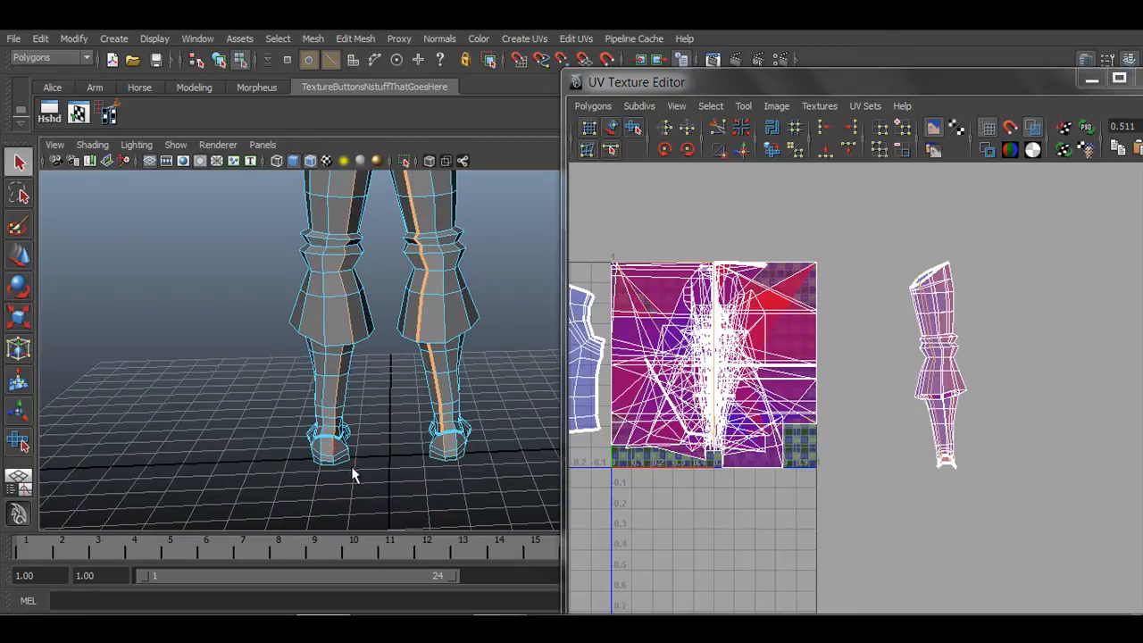
mouse_move(351, 475)
left_mouse_down("alt")
mouse_move(294, 452)
mouse_move(557, 454)
mouse_move(374, 471)
left_mouse_up("alt")
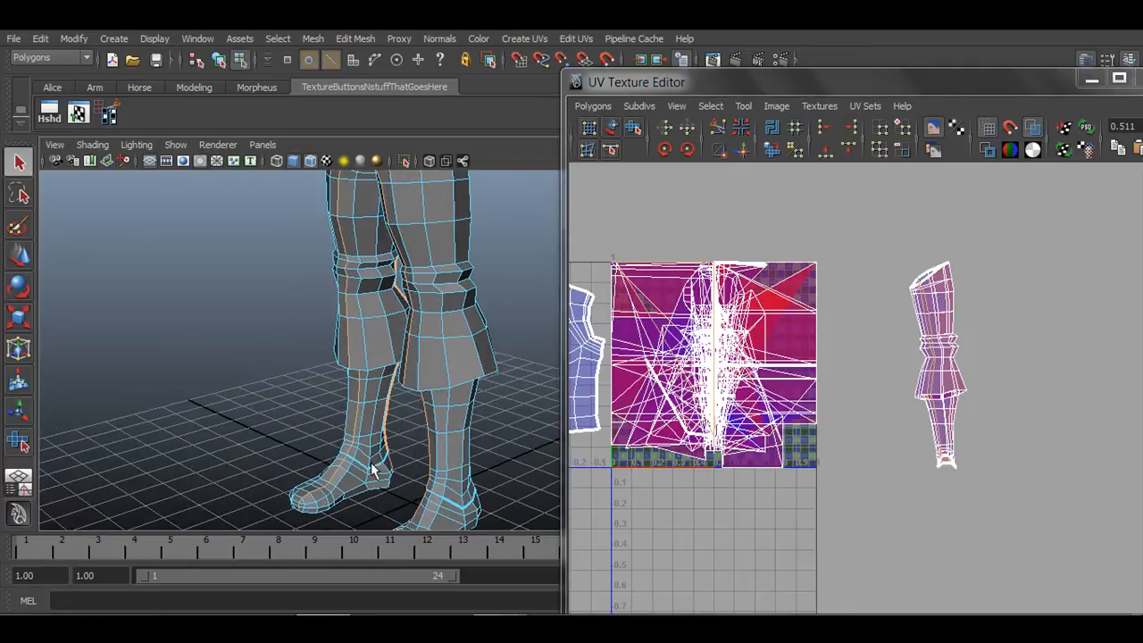
key("space")
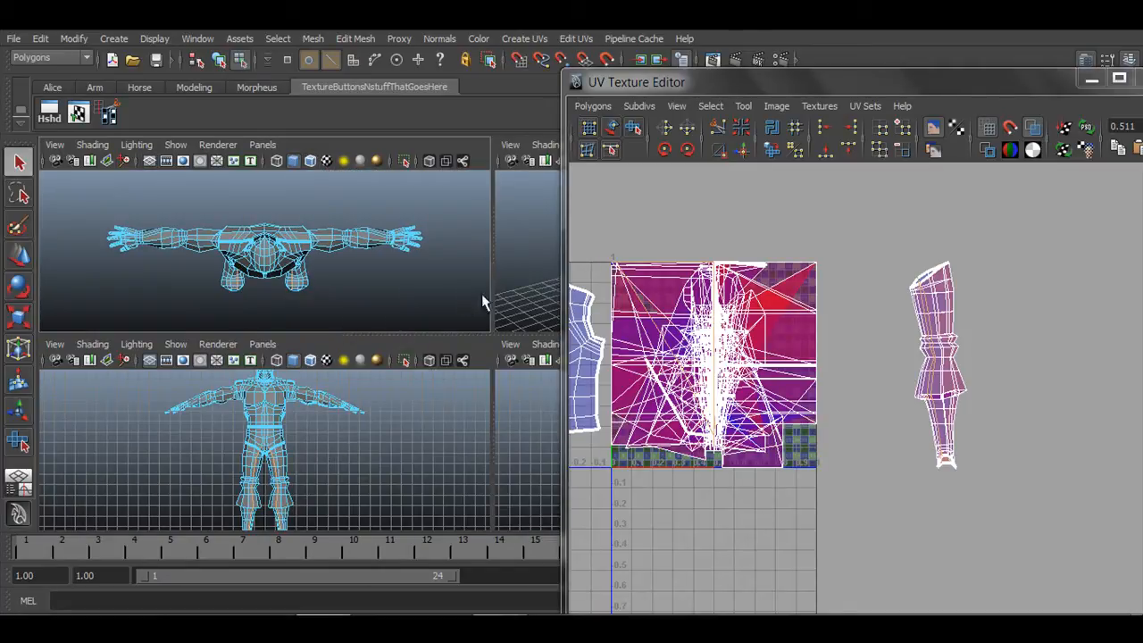
key("space")
left_click_drag(316, 378, 332, 345, "alt")
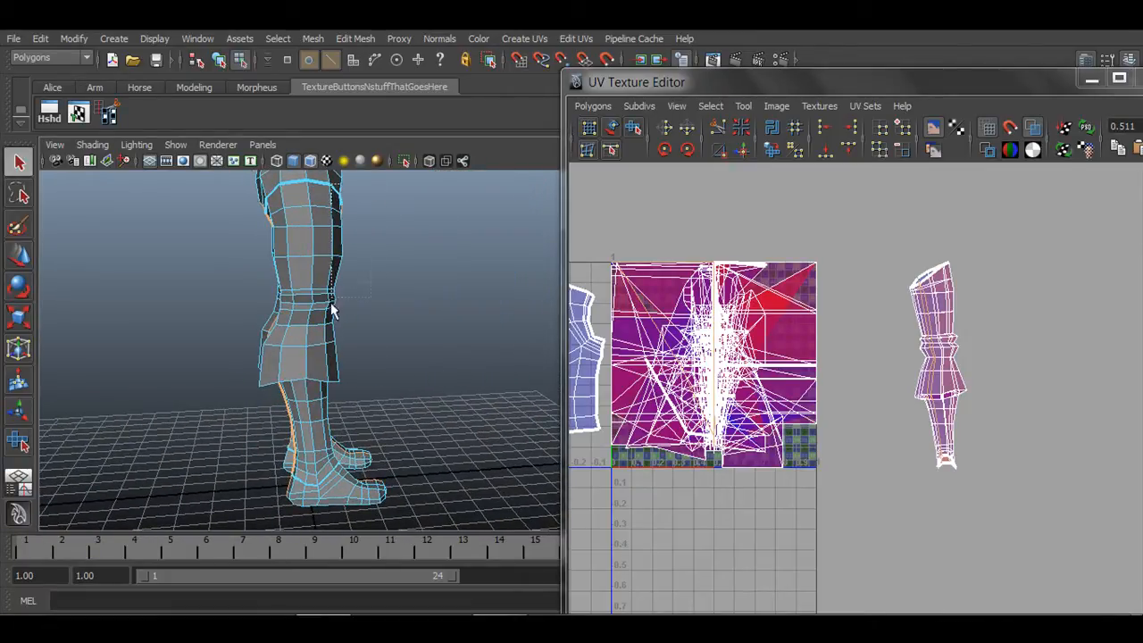
key("4")
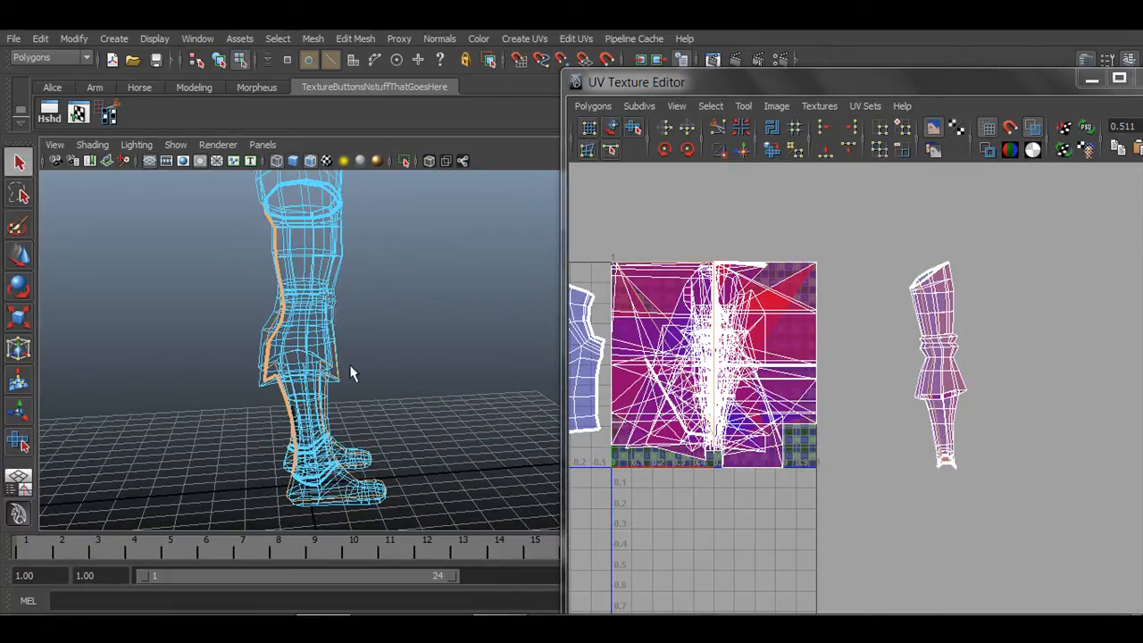
mouse_move(343, 415)
left_mouse_down("alt")
mouse_move(360, 426)
mouse_move(328, 427)
left_mouse_up("alt")
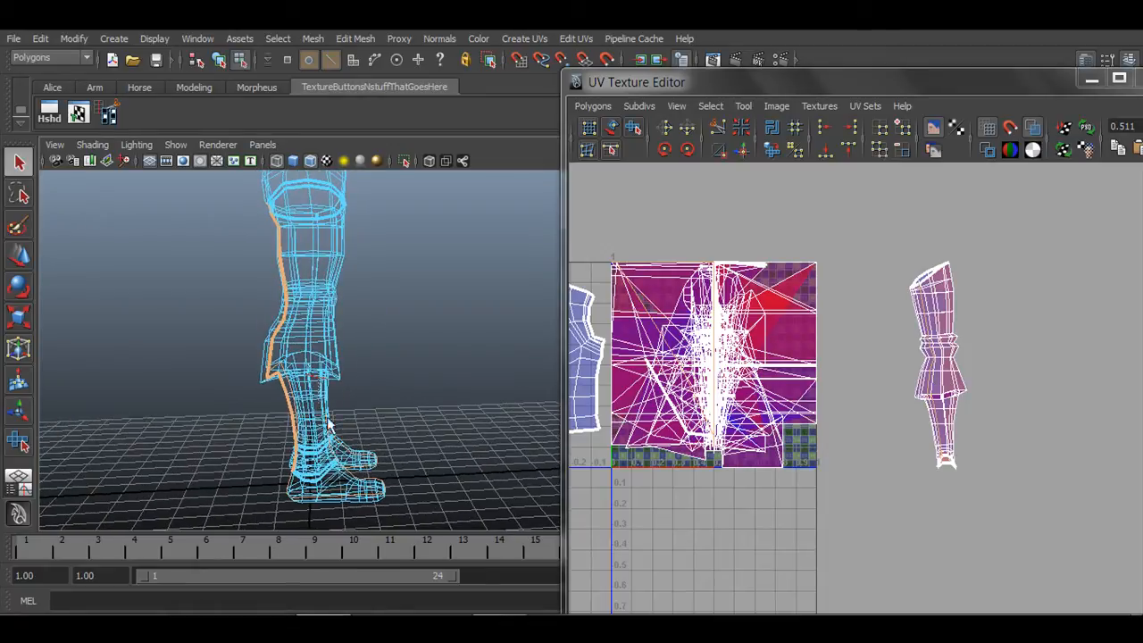
left_click_drag(393, 501, 394, 503, "ctrl")
middle_click_drag(394, 503, 366, 399, "alt")
right_click_drag(116, 446, 380, 471, "alt")
middle_click_drag(371, 464, 281, 460, "alt")
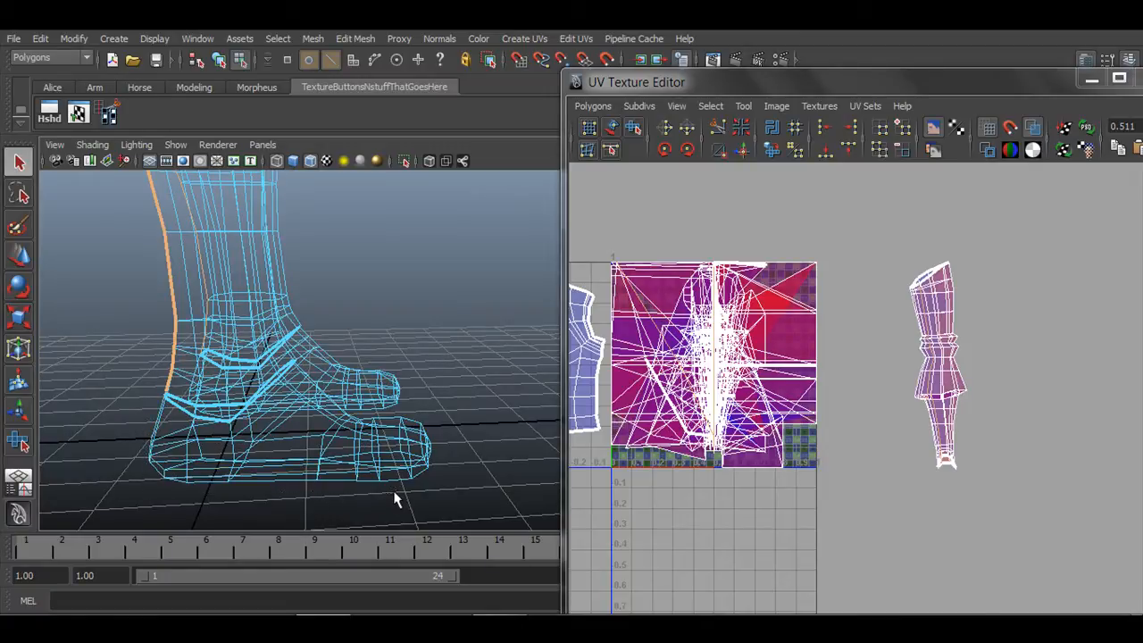
left_click_drag(396, 498, 279, 448, "alt")
right_click_drag(393, 444, 265, 402, "alt")
left_click_drag(266, 403, 224, 396, "alt")
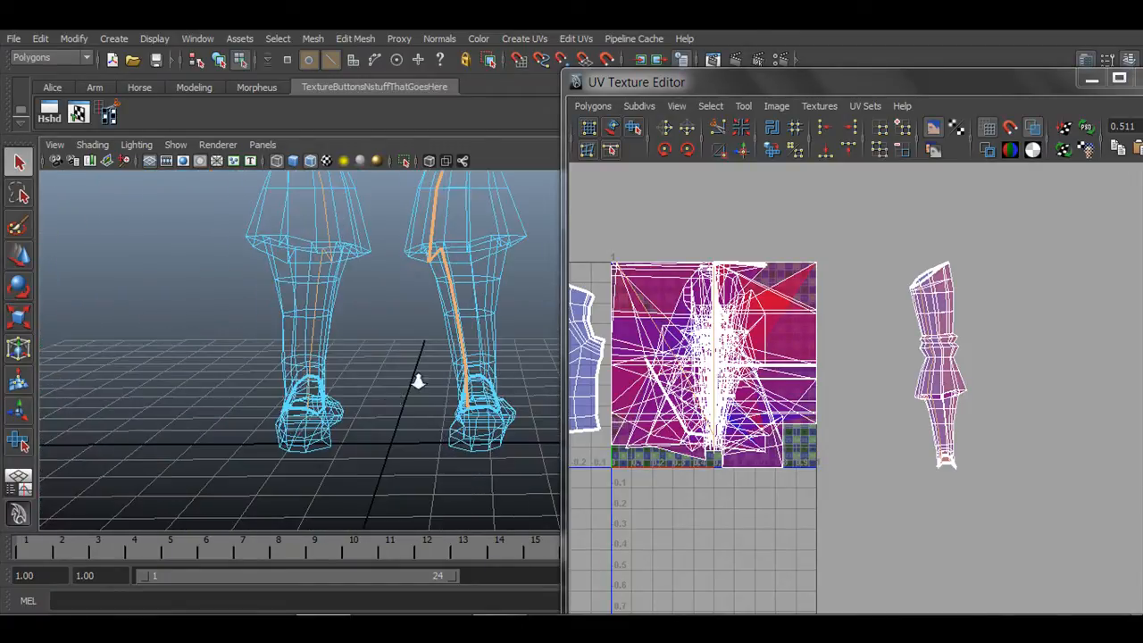
Deselect the loop's edges on the back of the right leg and return to shaded display.
right_click_drag(417, 381, 306, 359, "alt")
middle_click_drag(306, 360, 294, 401, "alt")
left_click_drag(294, 401, 319, 401, "alt")
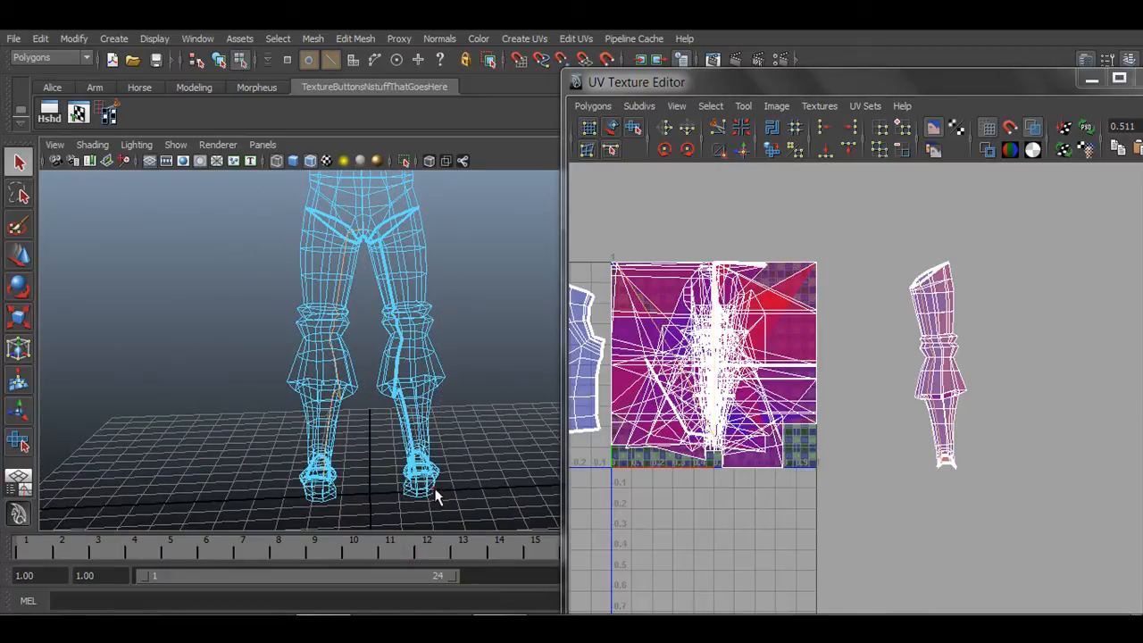
key("5")
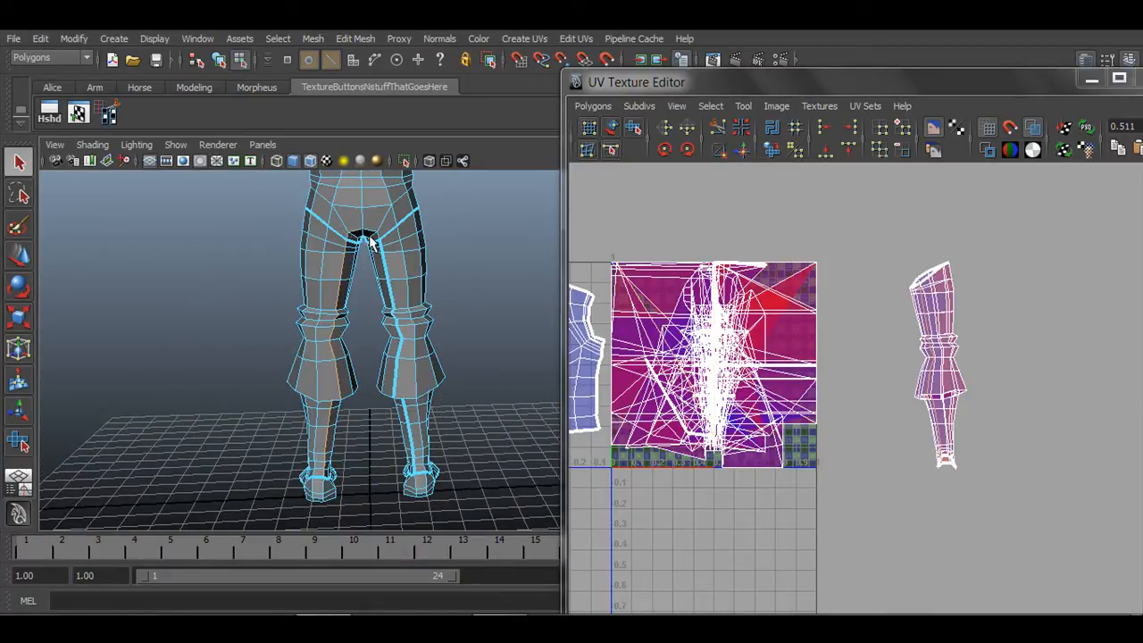
Check the selected edge loop down the back of the left leg from crotch to ankle and cut the UVs along it.
middle_click_drag(381, 435, 321, 357, "alt")
right_click_drag(321, 357, 541, 366, "alt")
left_click_drag(352, 393, 373, 357, "alt")
left_click_drag(399, 369, 347, 369, "alt")
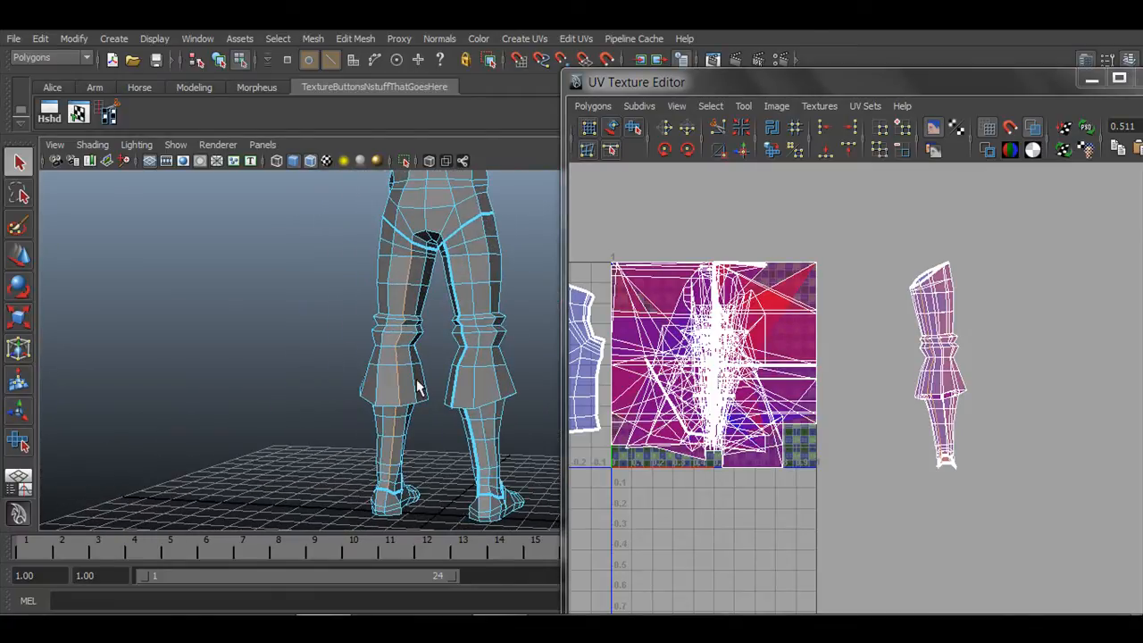
right_click_drag(390, 340, 464, 309, "alt")
middle_click_drag(335, 295, 321, 362, "alt")
right_click_drag(321, 362, 441, 374, "alt")
middle_click_drag(357, 327, 346, 375, "alt")
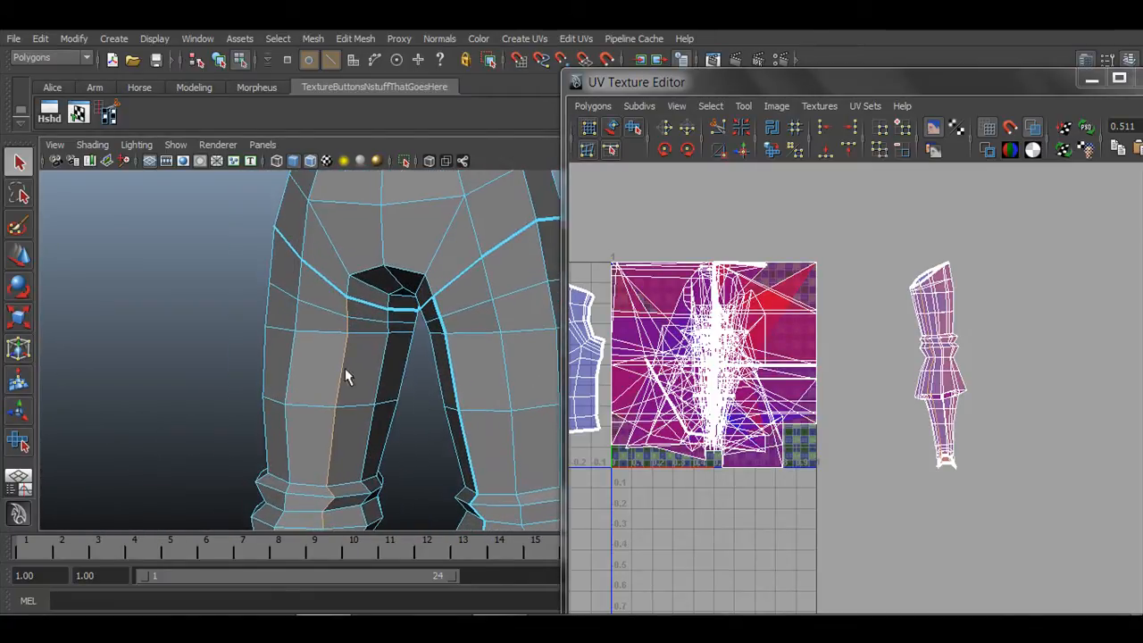
right_click_drag(373, 331, 259, 325, "alt")
middle_click_drag(409, 463, 405, 387, "alt")
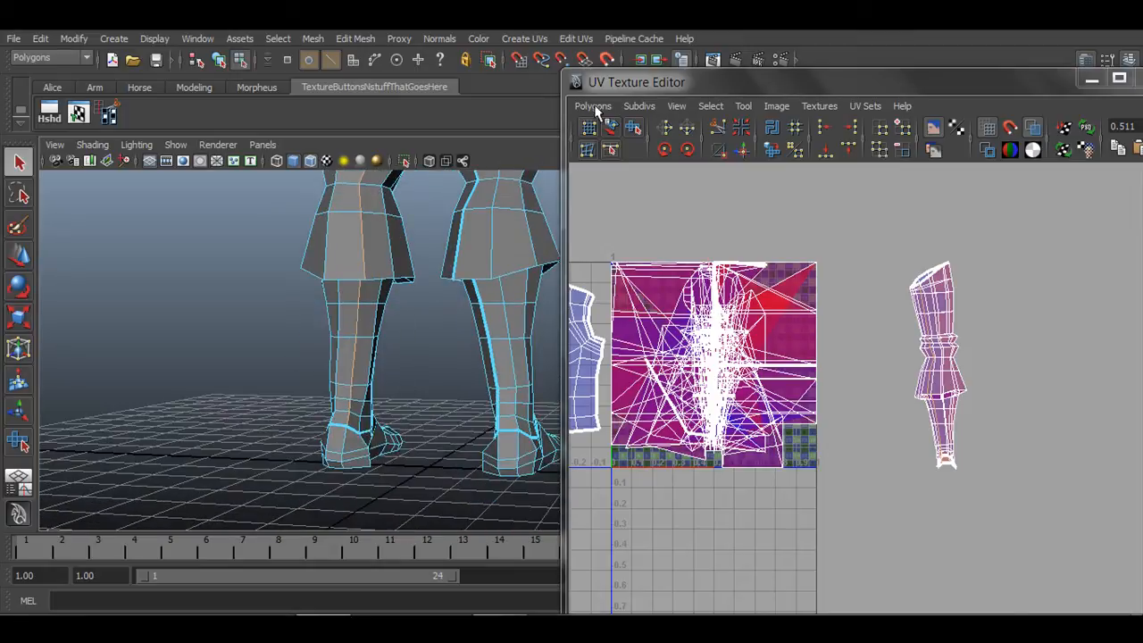
left_click(112, 115)
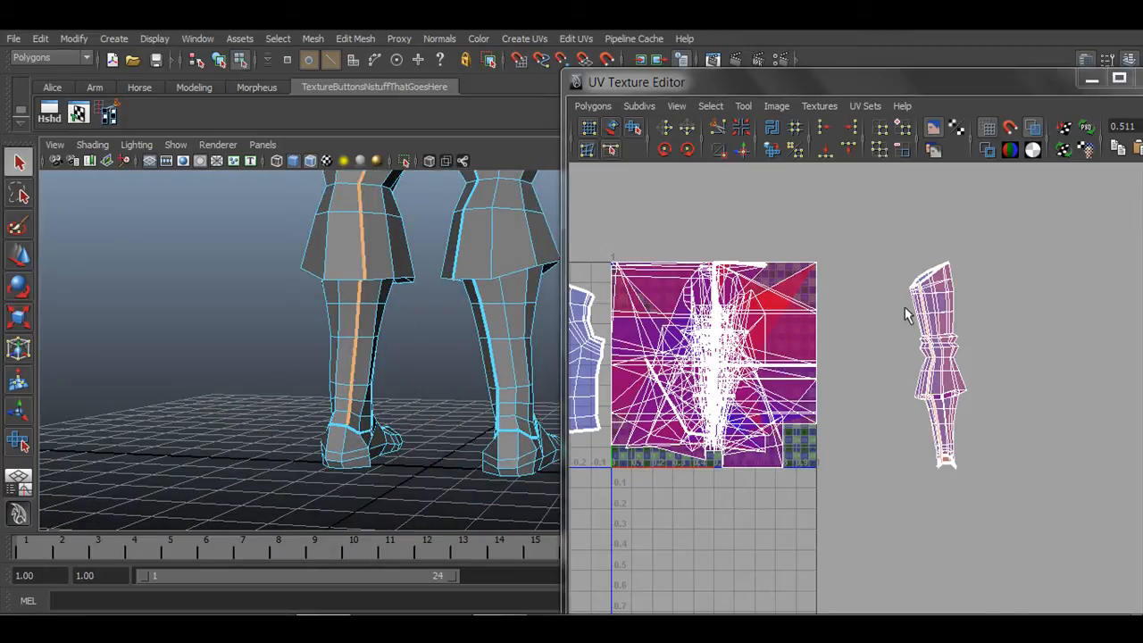
Select all UVs of the left leg shell and open the options for unfolding them.
middle_click_drag(915, 353, 818, 349, "alt")
right_click_drag(840, 304, 906, 308)
left_click_drag(791, 217, 916, 490)
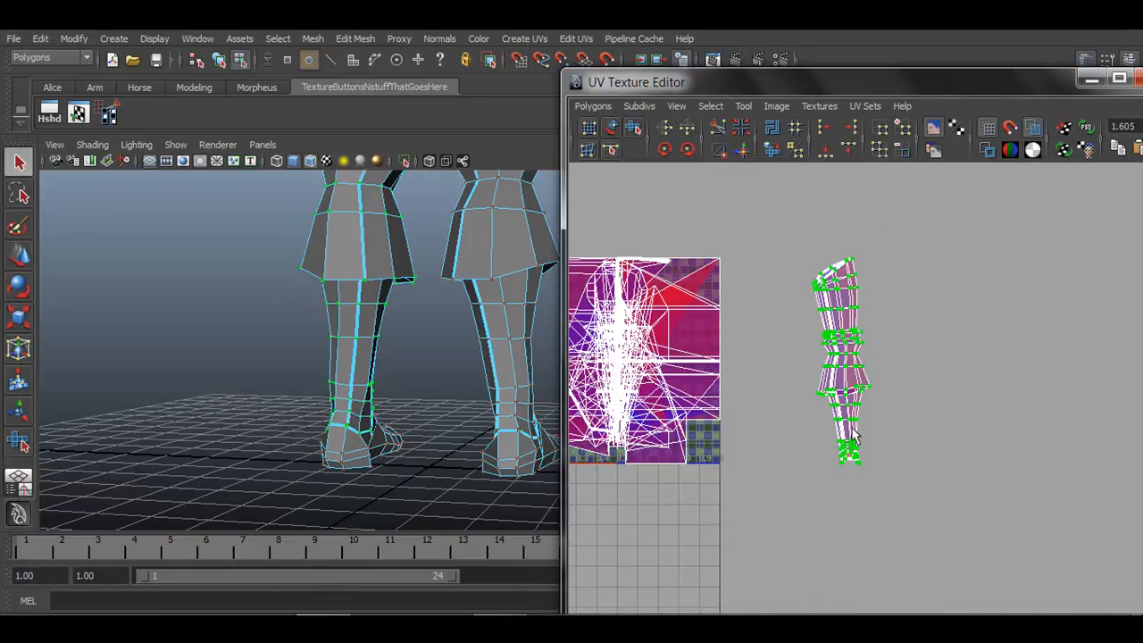
left_click(594, 106)
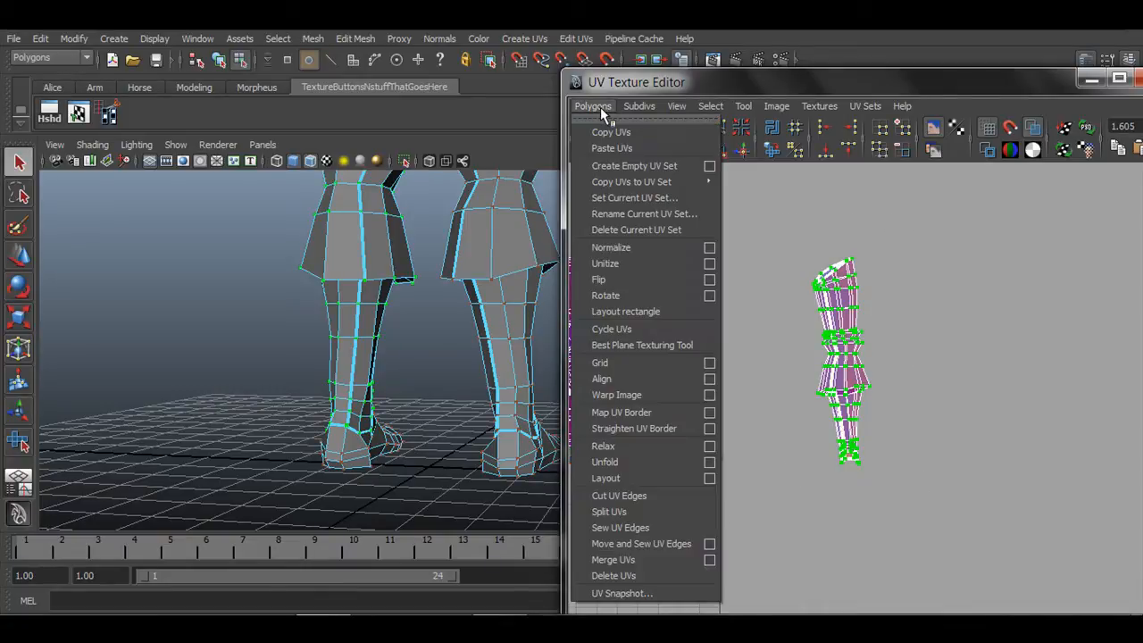
left_click(709, 462)
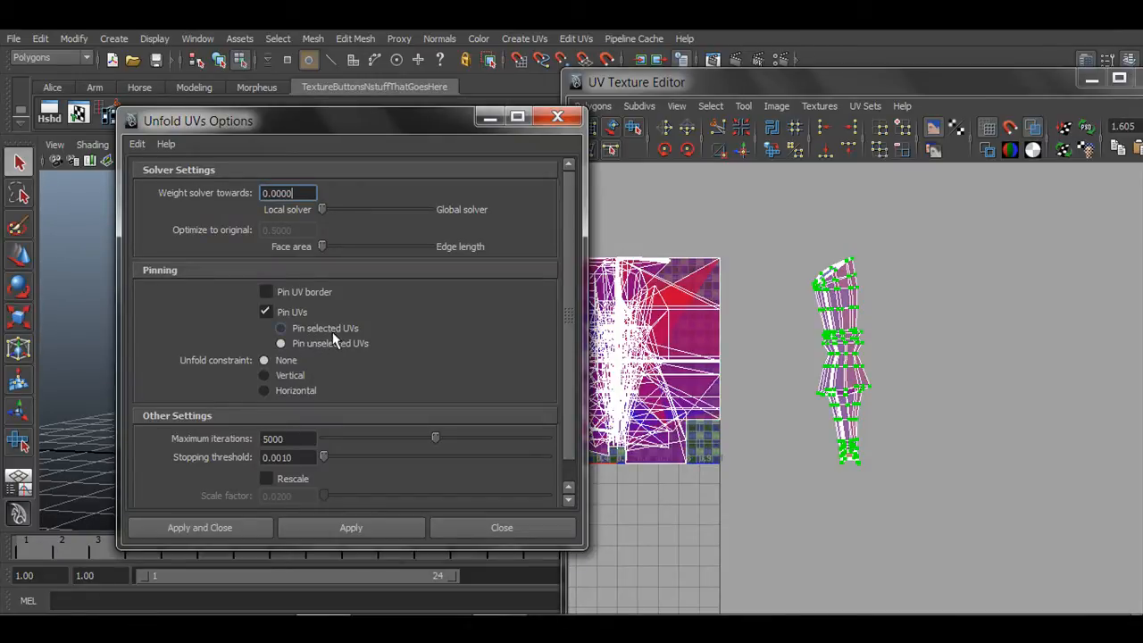
Try unfolding the whole left leg shell with unselected UVs pinned, and undo the unfold.
left_click(361, 527)
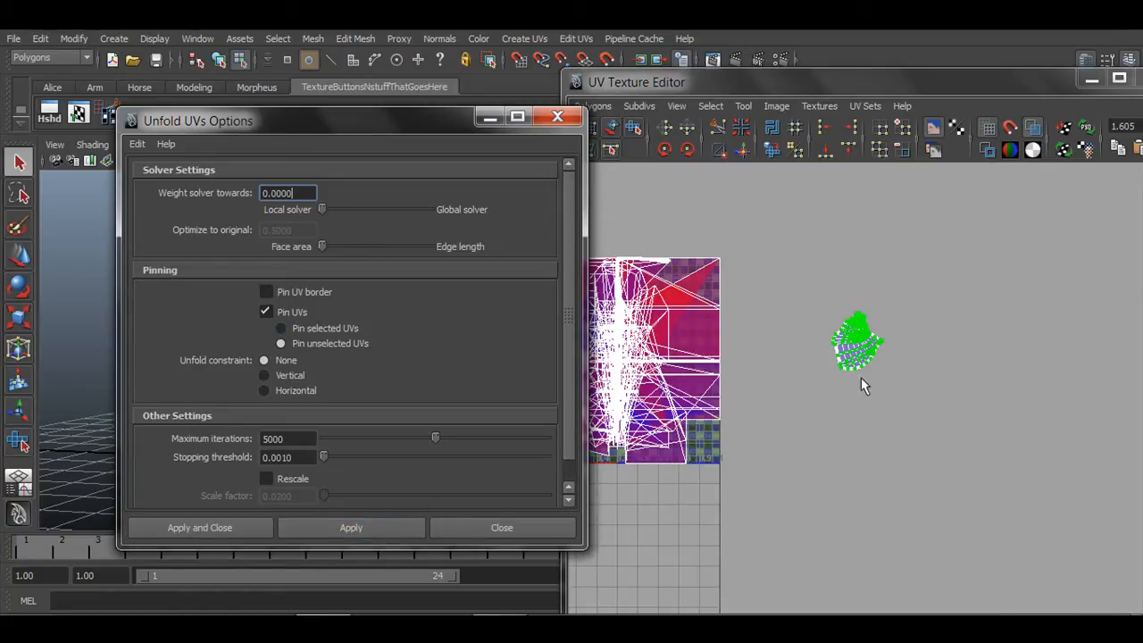
middle_click(861, 379)
key("f")
right_click_drag(975, 482, 806, 434, "alt")
key("ctrl+z")
Select the single UV at the top corner of the left leg shell and set Unfold to pin selected UVs.
right_click_drag(936, 423, 849, 400, "alt")
middle_click_drag(960, 482, 941, 370, "alt")
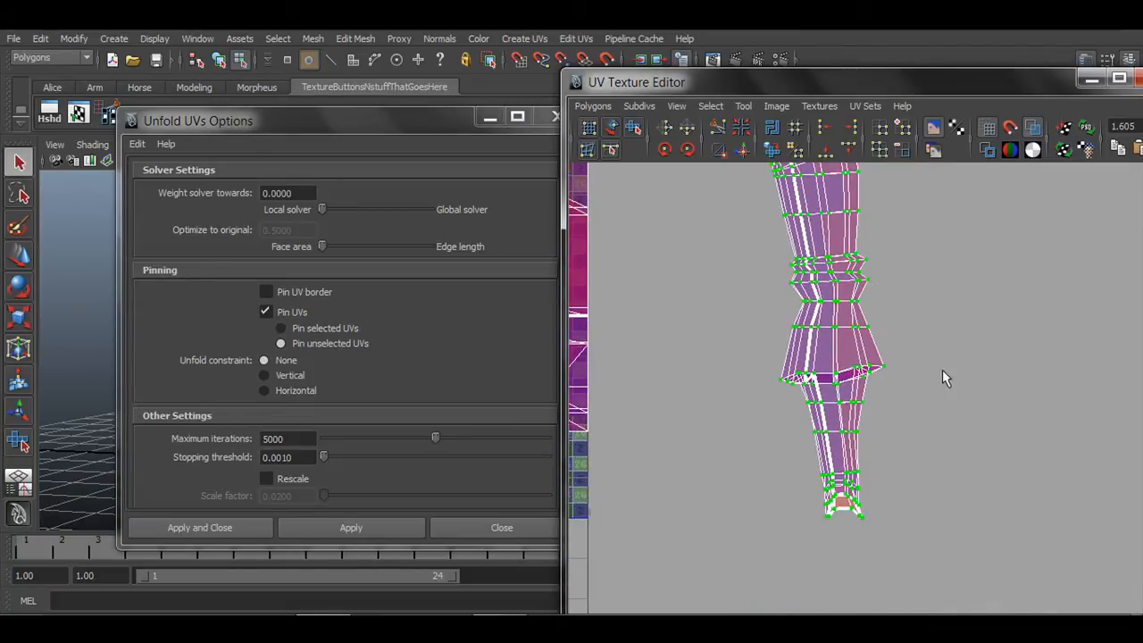
right_click_drag(941, 370, 890, 335, "alt")
middle_click_drag(890, 335, 906, 379, "alt")
left_click(838, 229)
left_click(307, 321)
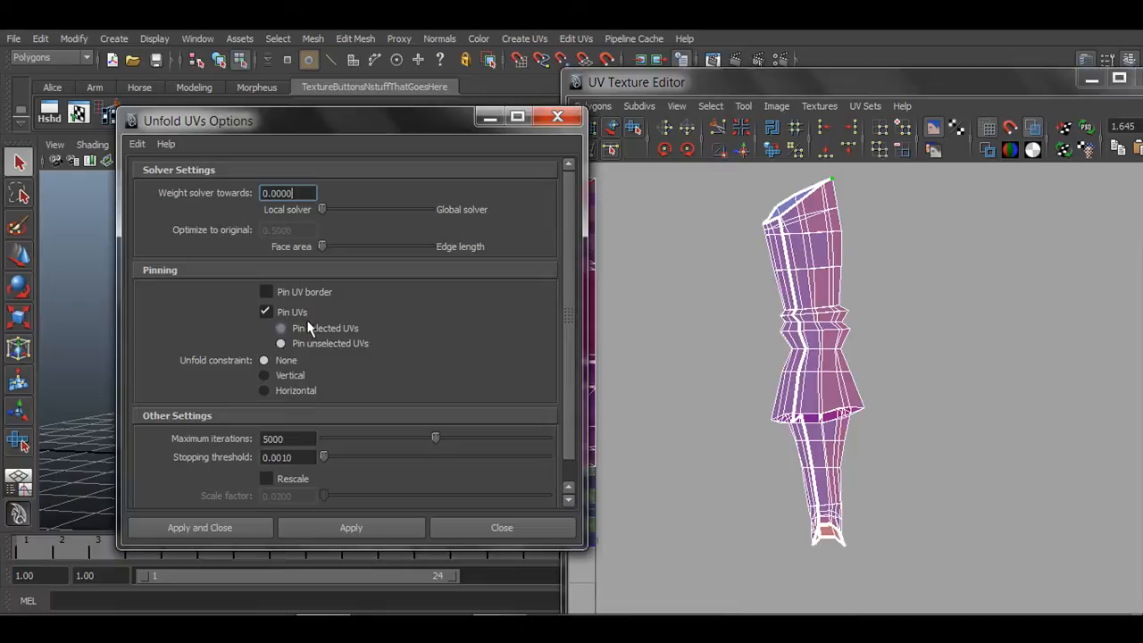
Try unfolding the left leg shell with only its top corner UV pinned, and undo the unfold.
left_click(361, 527)
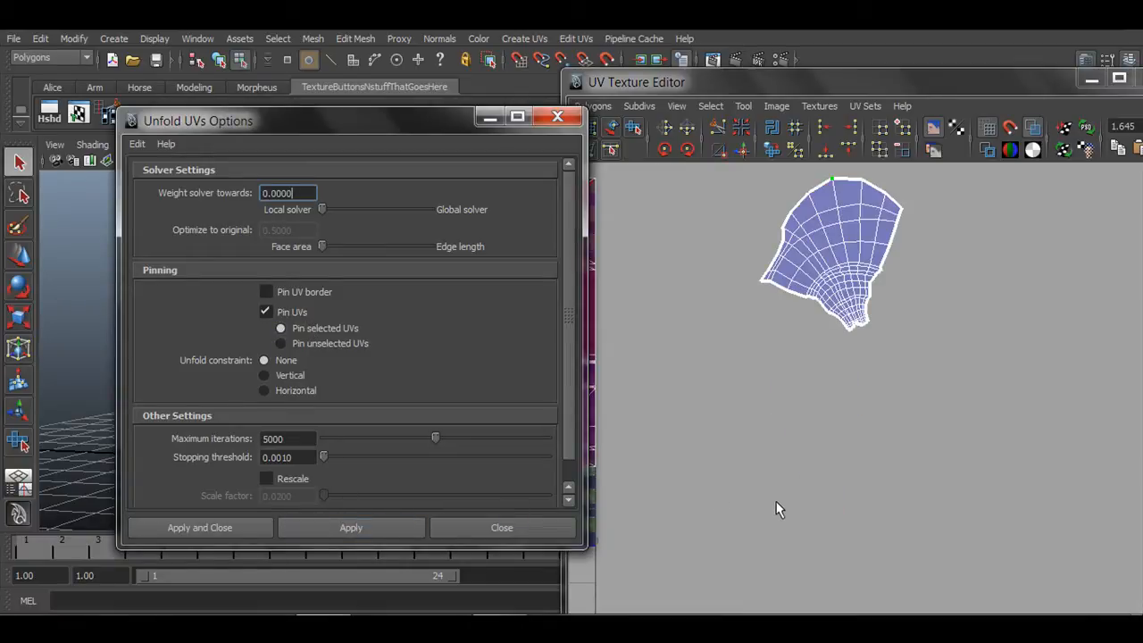
left_click(787, 471)
key("ctrl+z")
Add the shell's bottom corner UV to the pinned selection, unfold the left leg shell, and minimize the Unfold options.
middle_click_drag(812, 505, 705, 393, "alt")
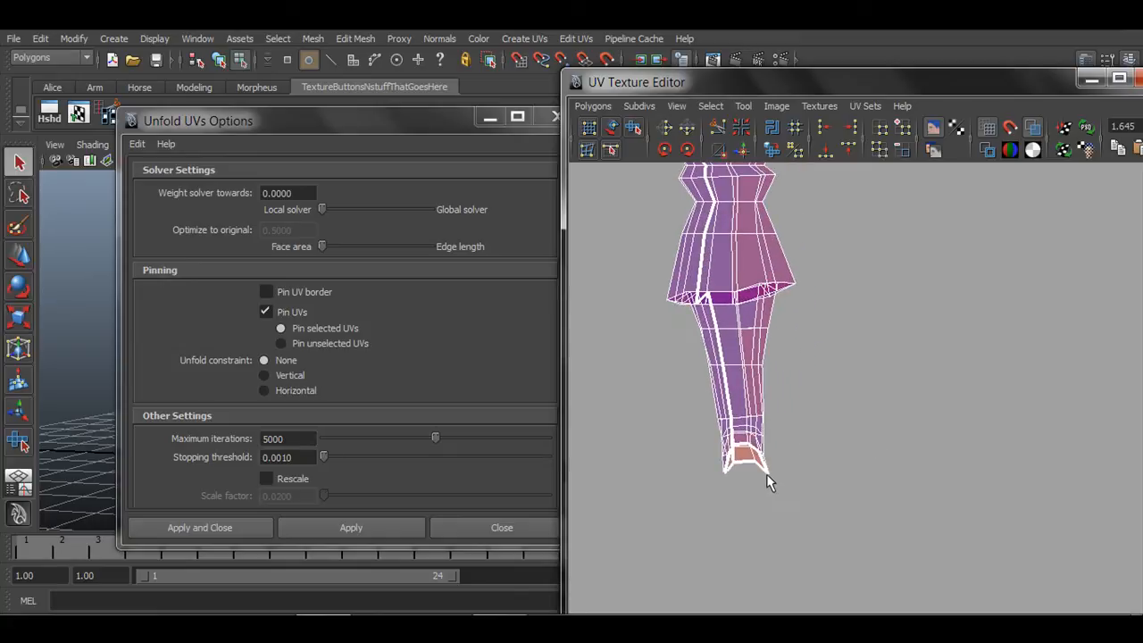
left_click(357, 528)
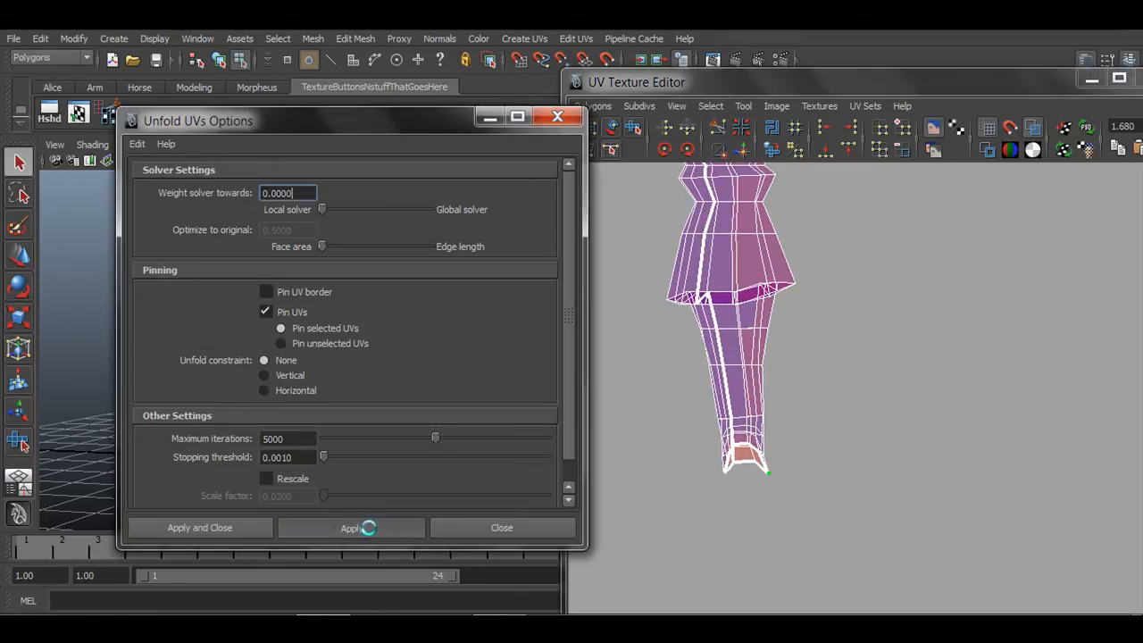
scroll(803, 339, "down", 1)
middle_click_drag(811, 328, 890, 482, "alt")
scroll(879, 475, "down", 1)
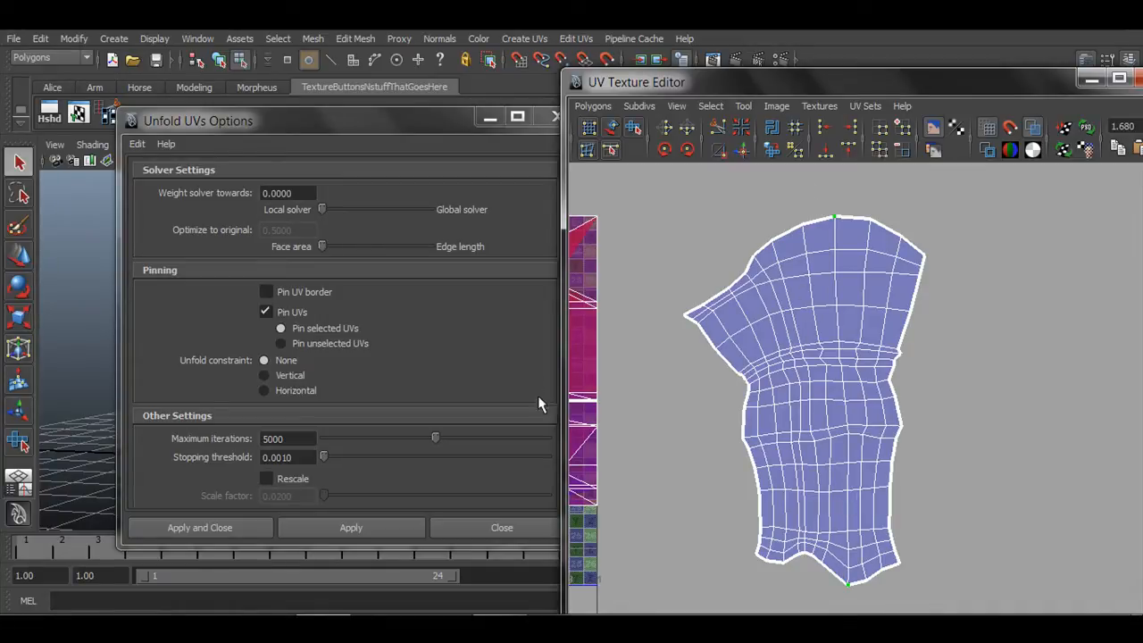
left_click(490, 117)
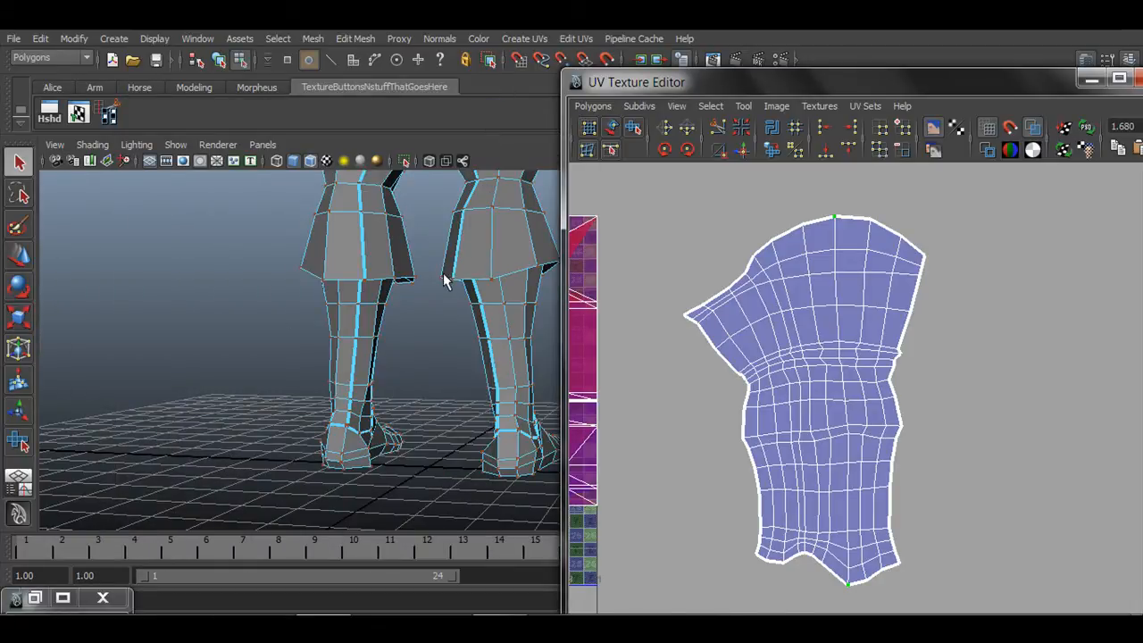
Examine where the pinned UVs sit on the model by picking points at the left leg's outer hip and outer ankle.
scroll(437, 290, "up", 3)
left_click_drag(362, 302, 525, 317, "alt")
middle_click_drag(462, 290, 364, 312, "alt")
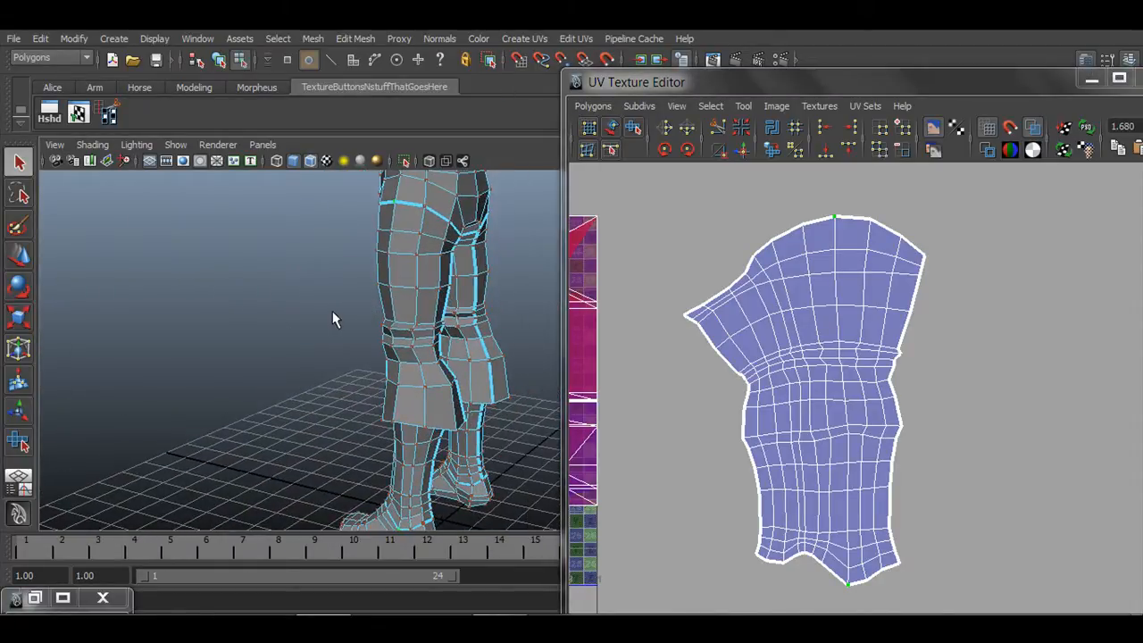
left_click_drag(332, 313, 356, 302, "alt")
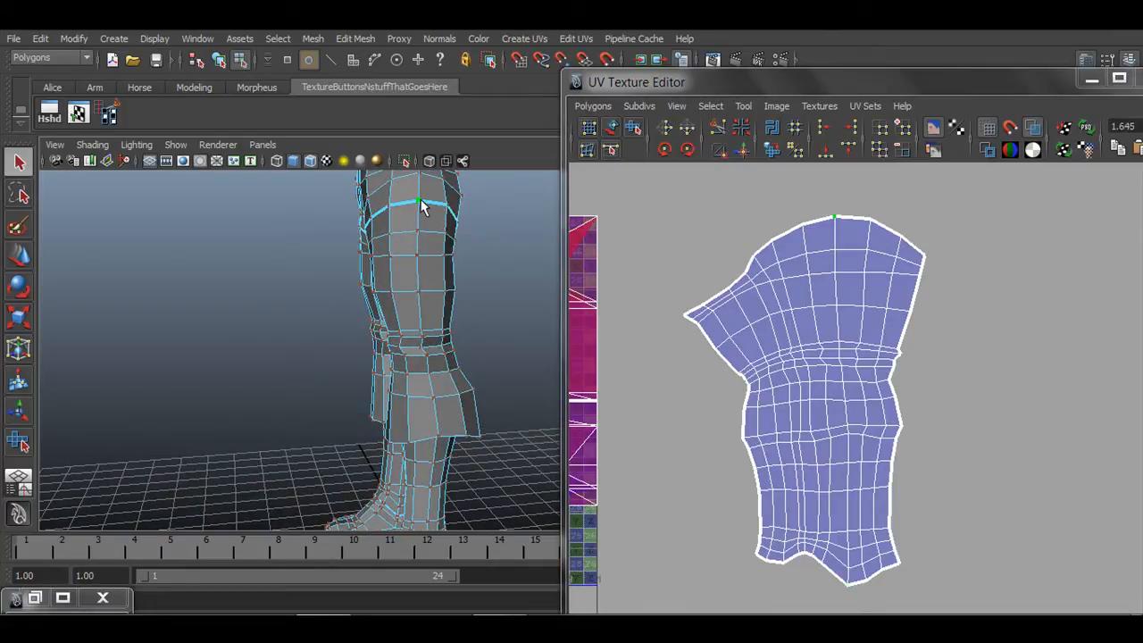
left_click_drag(446, 382, 401, 428, "alt")
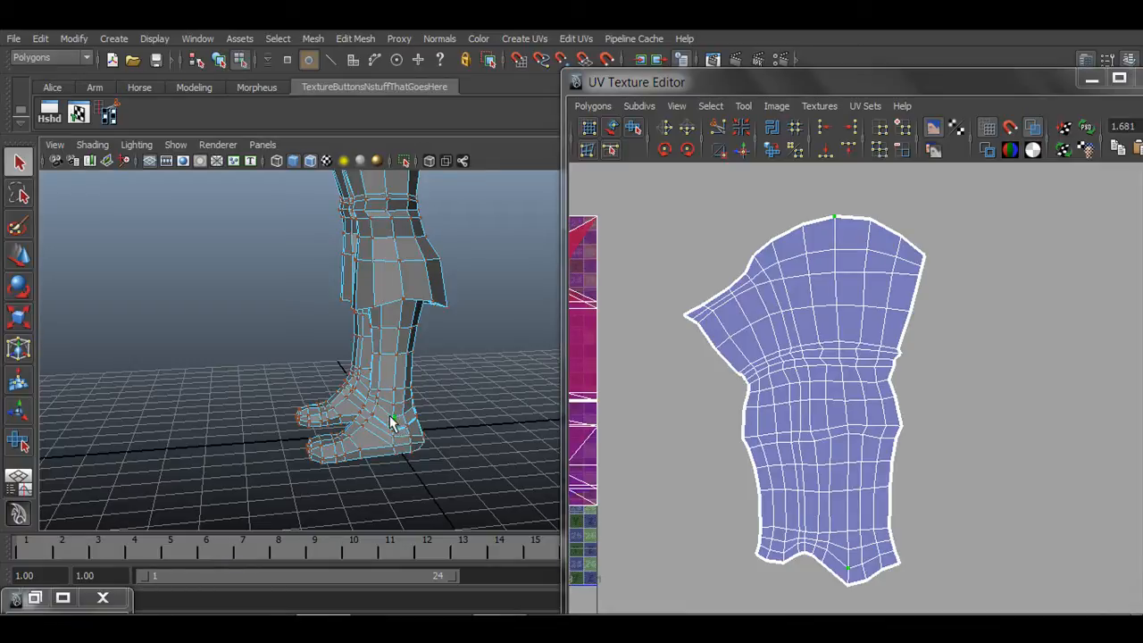
left_click_drag(390, 421, 375, 393, "alt")
right_click_drag(965, 349, 893, 438, "alt")
middle_click_drag(890, 459, 928, 418, "alt")
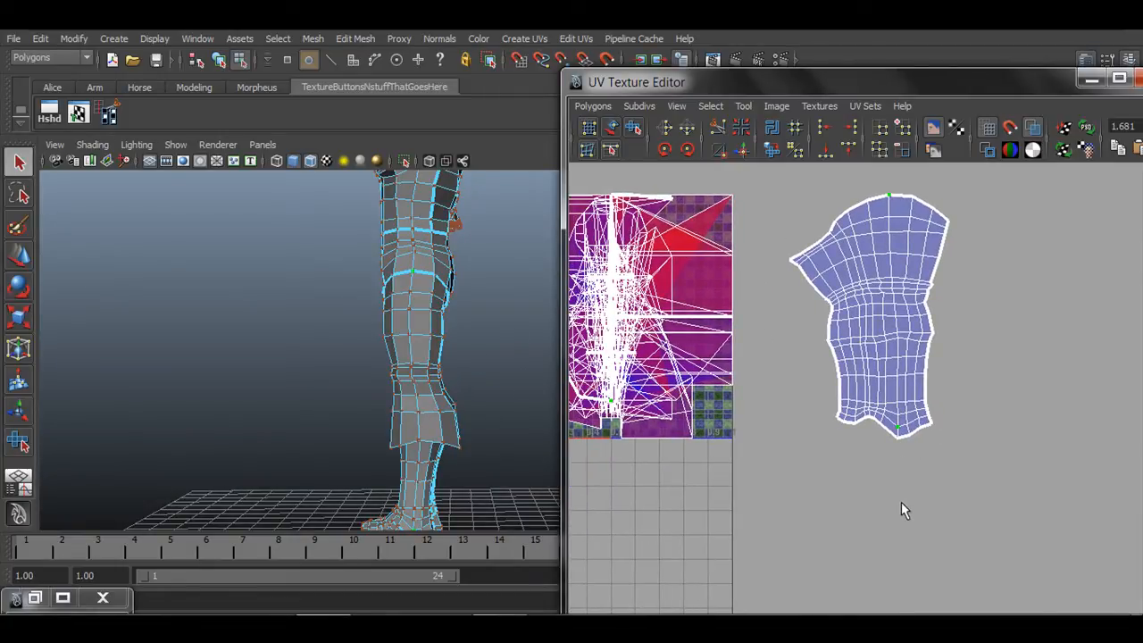
left_click_drag(321, 365, 418, 401, "alt")
right_click_drag(984, 372, 872, 375, "alt")
Select the unfolded left leg shell's UVs and move them up and away from the texture square.
right_click_drag(879, 335, 926, 344)
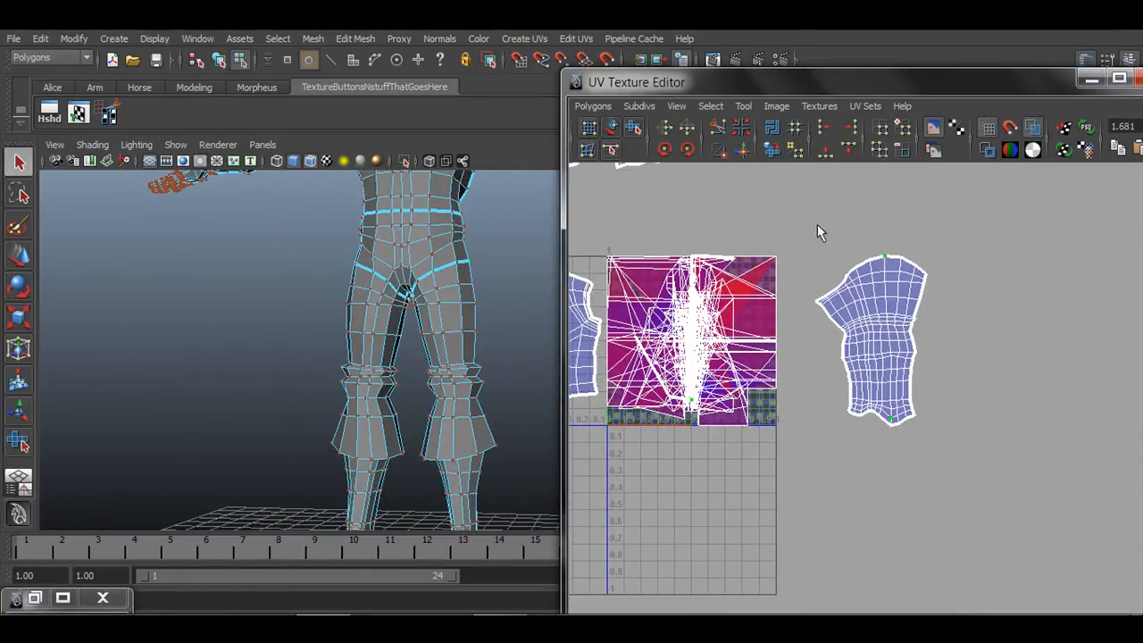
left_click_drag(983, 465, 983, 464)
key("w")
left_click_drag(873, 342, 987, 199)
middle_click_drag(1020, 311, 923, 443, "alt")
left_click_drag(895, 333, 951, 284)
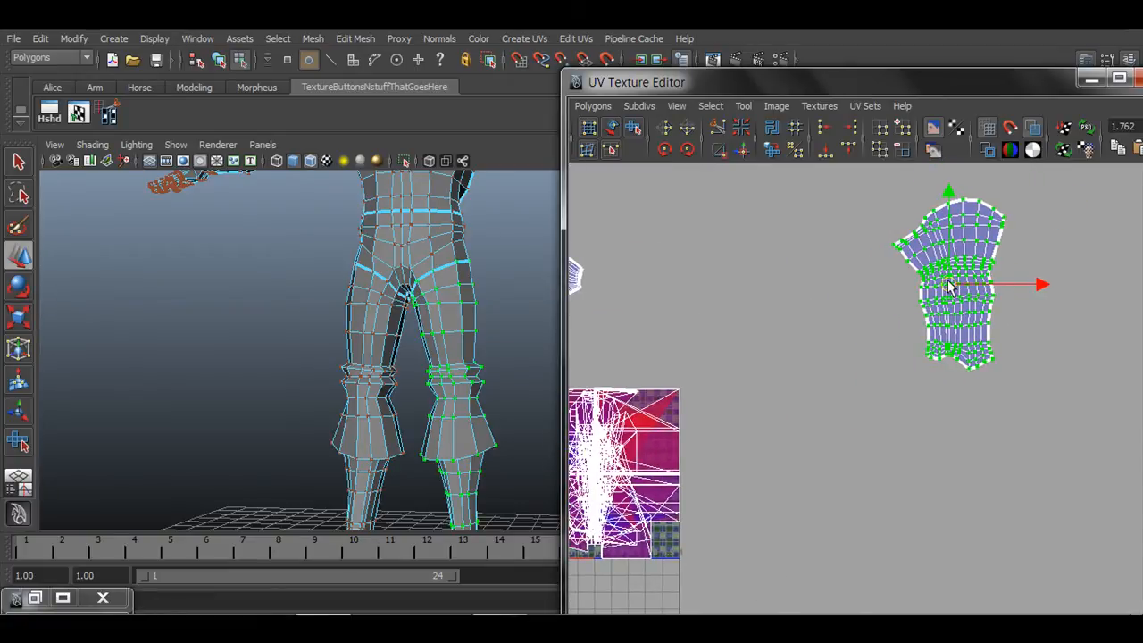
Pick UVs along the unfolded shell's upper edge and check which part of the thigh they belong to.
left_click(1004, 202)
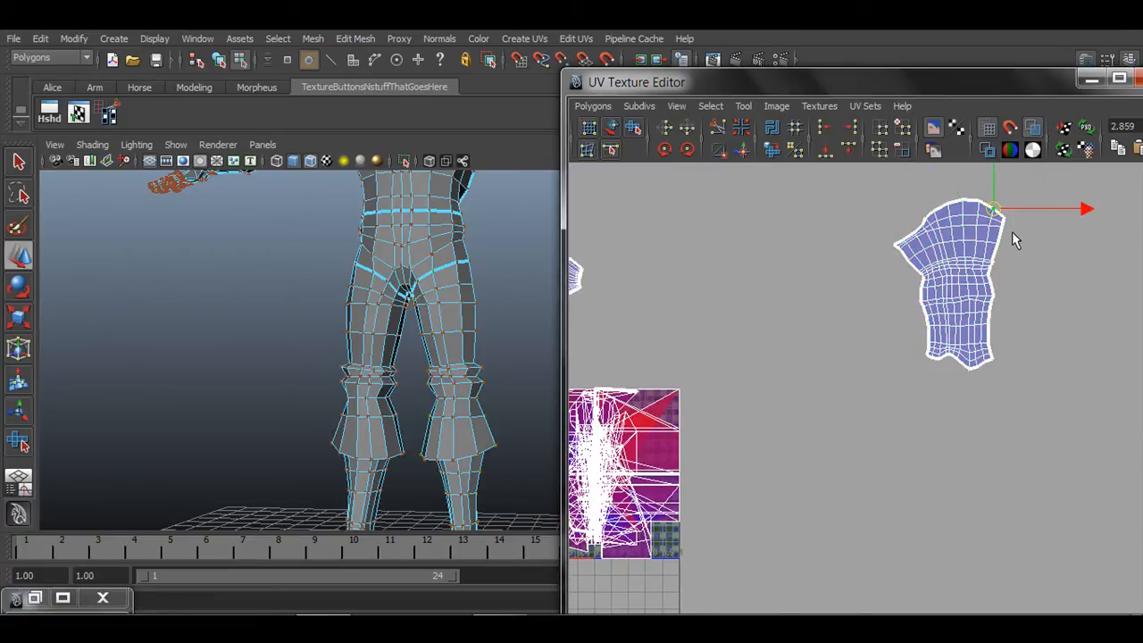
left_click(940, 207)
left_click_drag(934, 211, 929, 233)
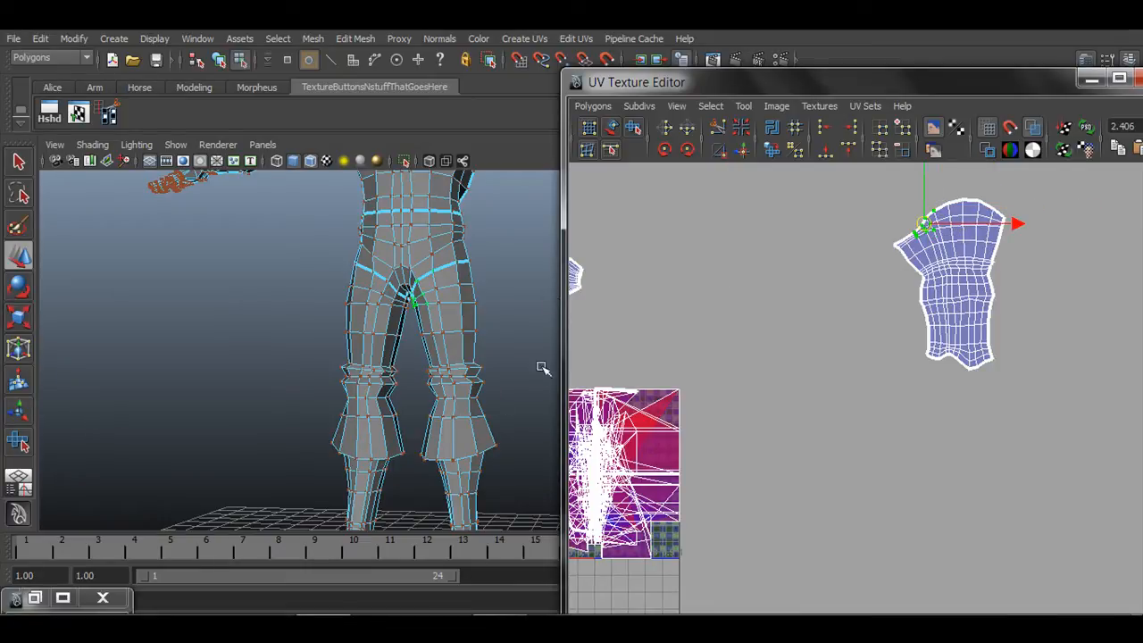
Select the right leg's UV shell from an edge on its thigh and move it right of the texture square.
left_click_drag(359, 393, 342, 420, "alt")
middle_click_drag(343, 419, 299, 398, "alt")
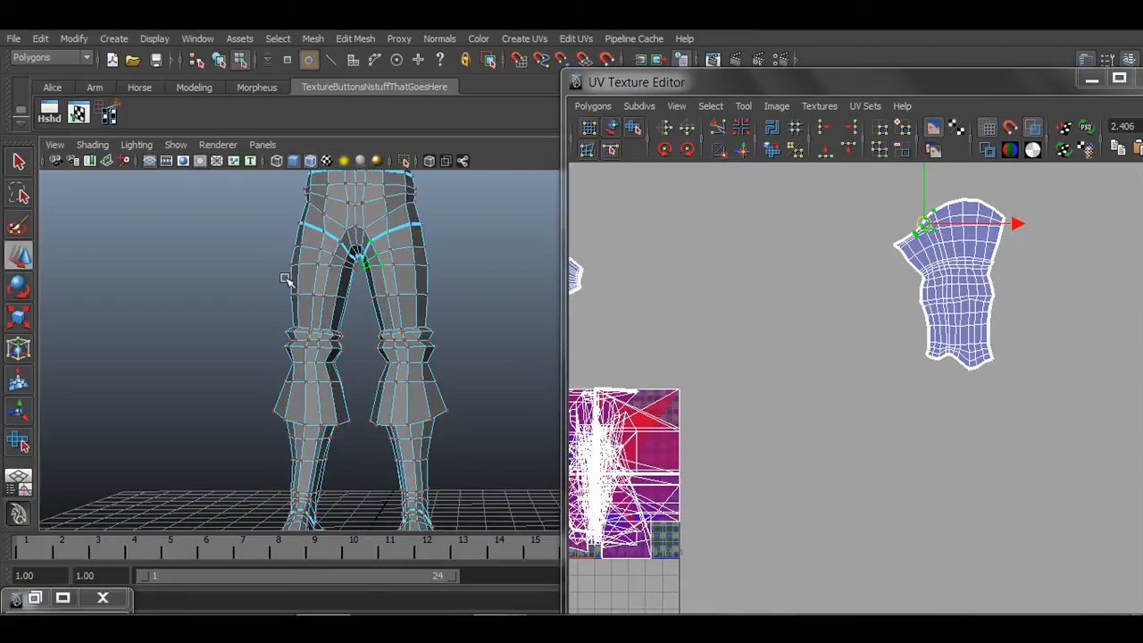
left_click(323, 308)
right_click(320, 299, "ctrl")
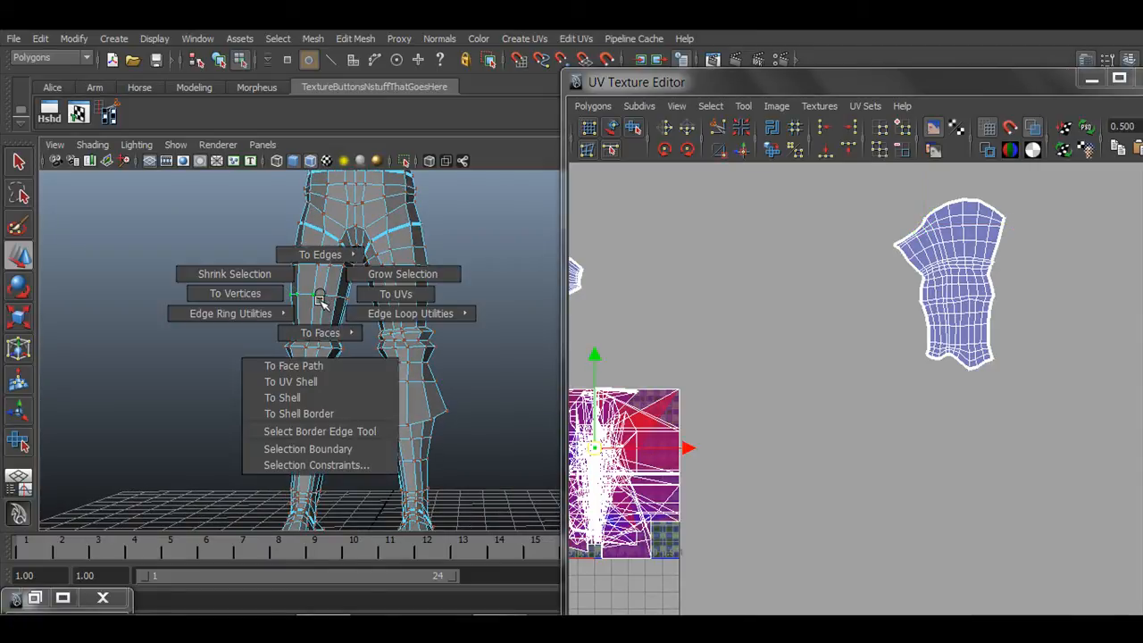
left_click(319, 382)
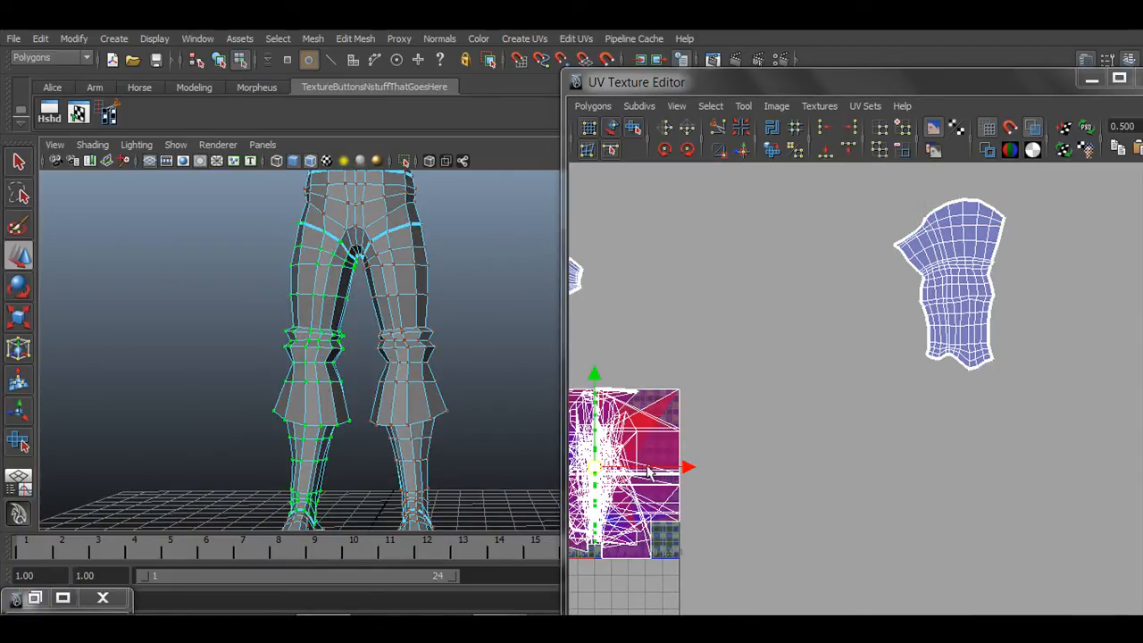
left_click_drag(754, 473, 821, 476)
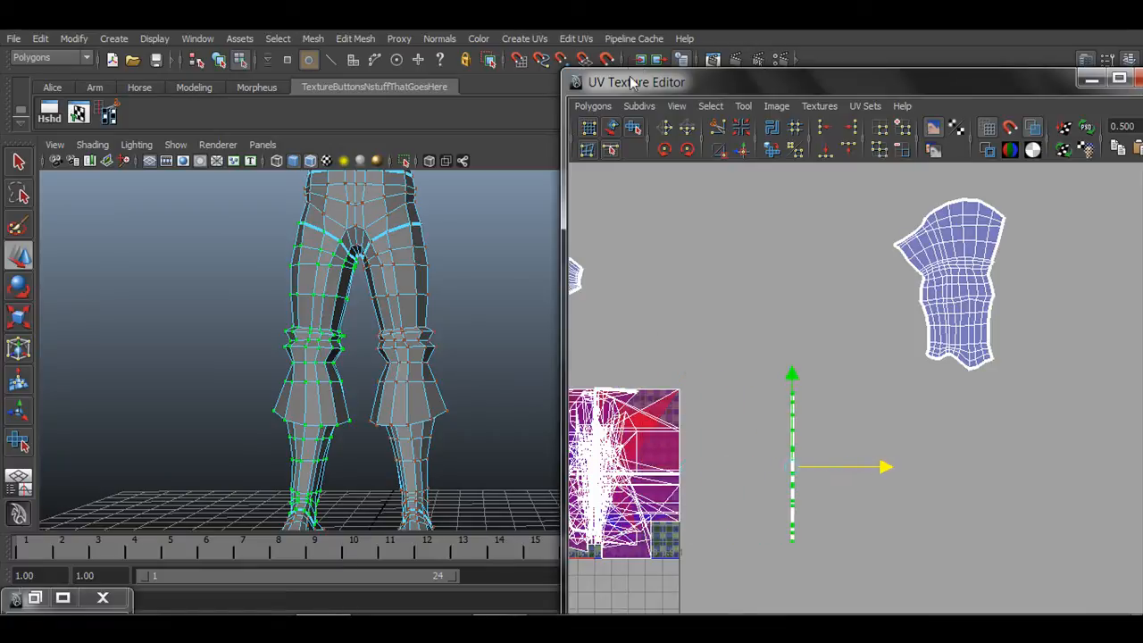
Select the right leg shell's faces and apply planar mapping to them from the front.
right_click_drag(796, 428, 793, 469)
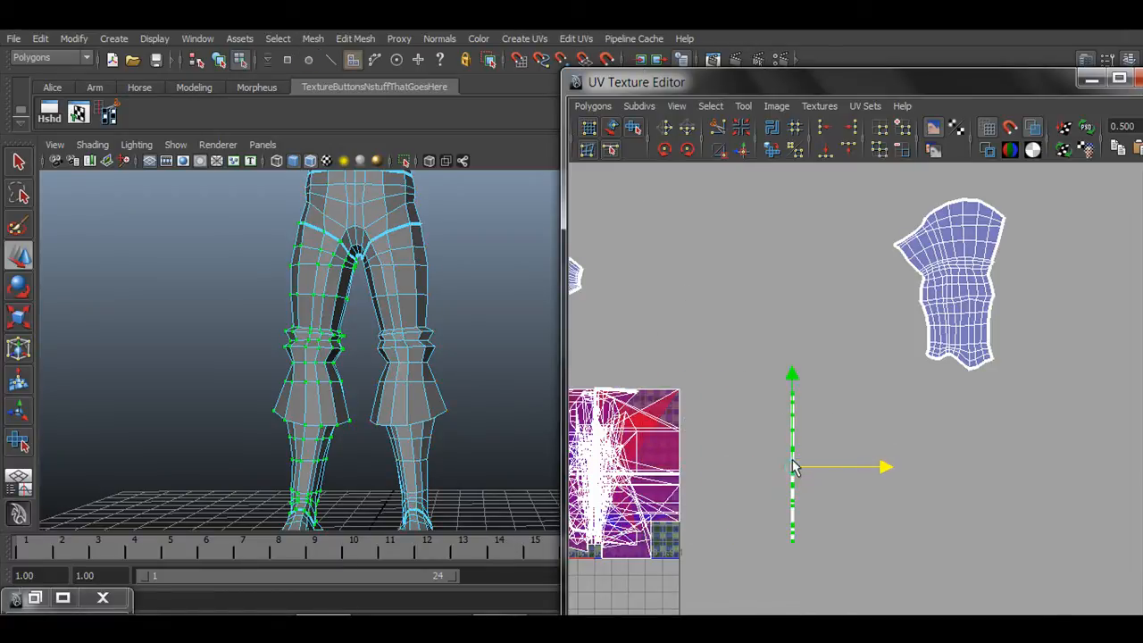
left_click_drag(759, 319, 824, 575)
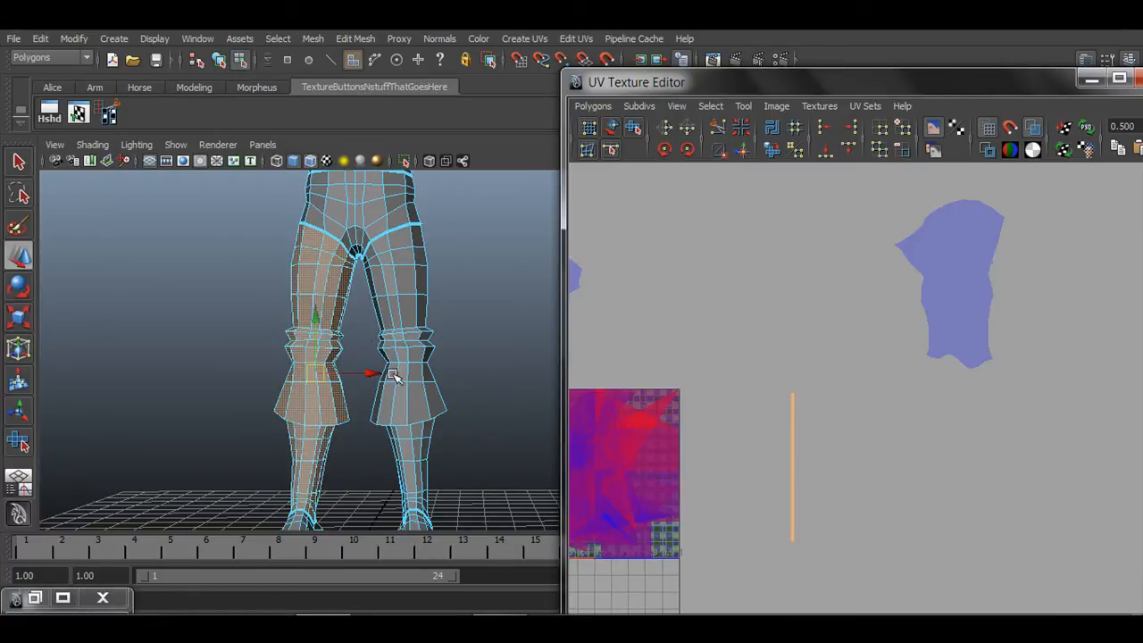
left_click_drag(472, 415, 502, 302, "alt")
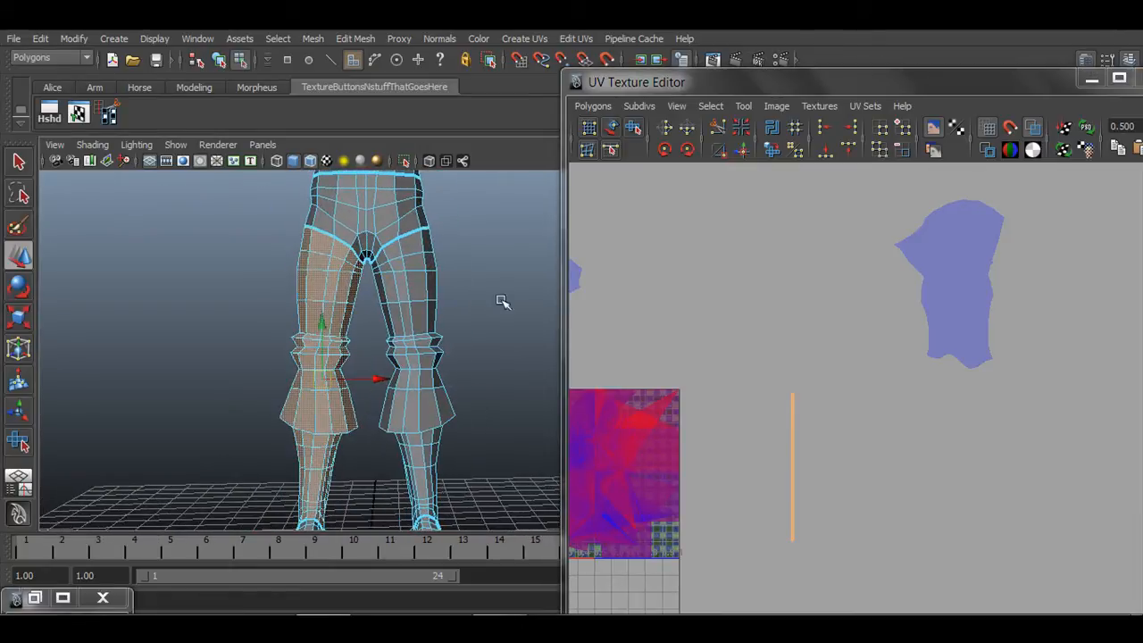
left_click(591, 39)
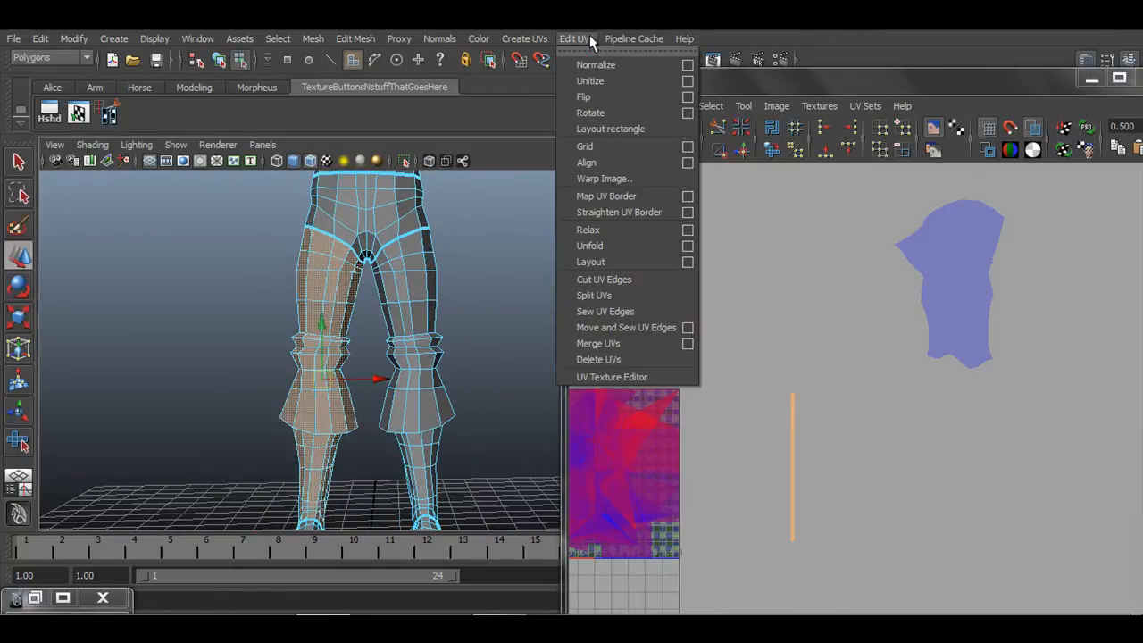
mouse_move(541, 41)
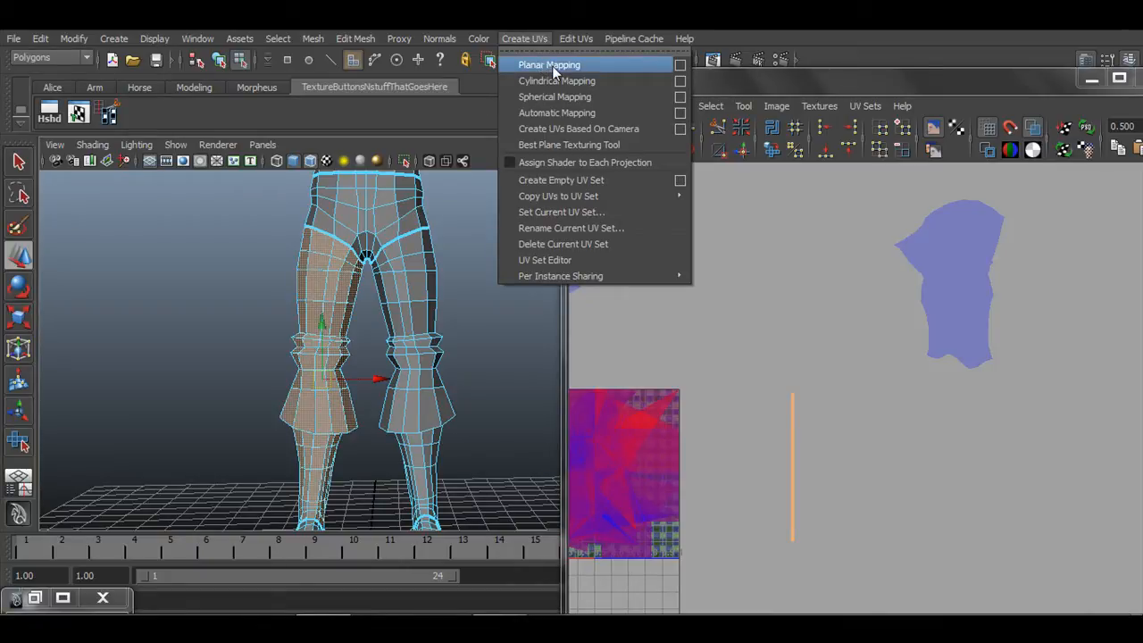
left_click(549, 65)
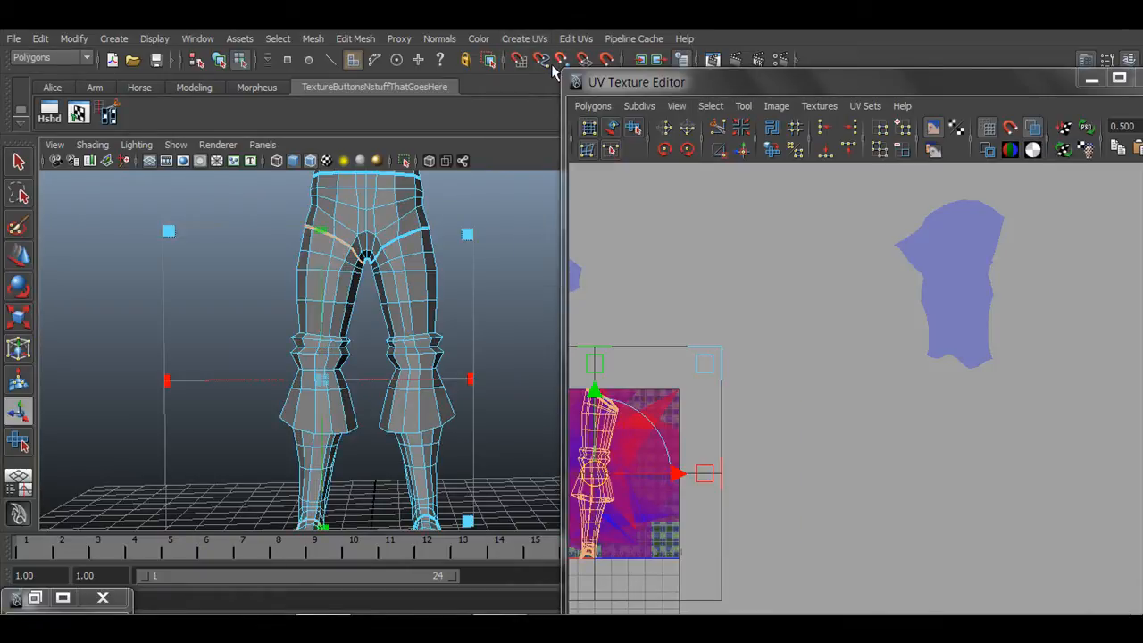
Select the newly projected right leg shell's UVs and move them right, into the space below the unfolded left leg.
key("q")
right_click_drag(602, 403, 650, 408)
left_click_drag(636, 376, 586, 437)
right_click_drag(600, 411, 639, 399, "ctrl")
key("w")
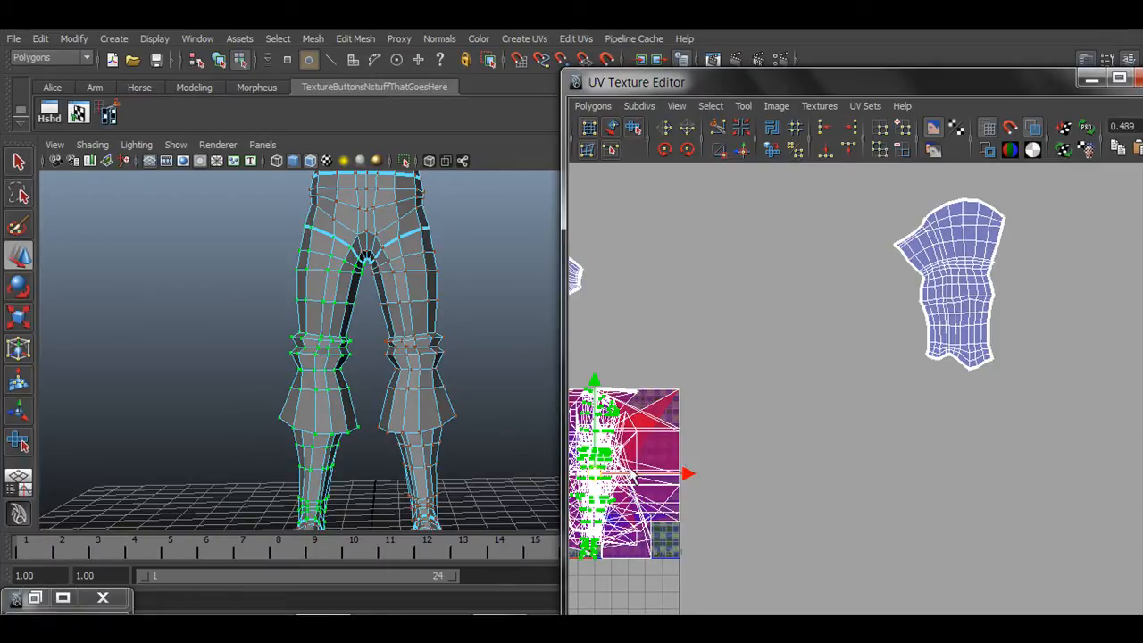
left_click_drag(631, 476, 884, 491)
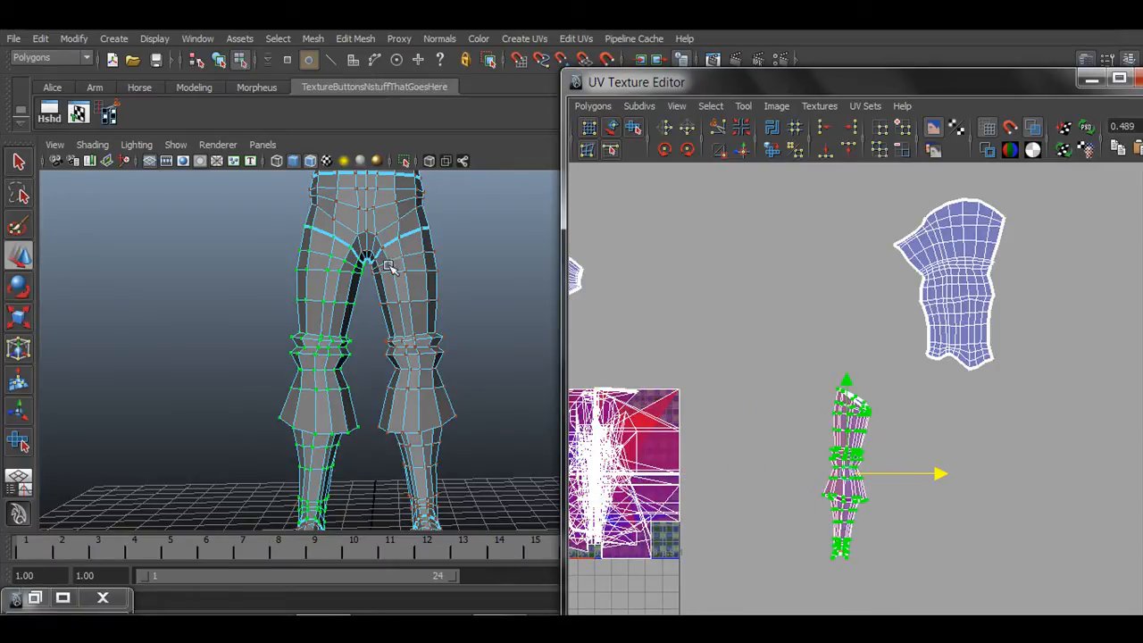
Clear the UV selection and pick a UV on the front of the right thigh's upper seam to locate it on the projected shell.
middle_click_drag(862, 459, 829, 404, "alt")
key("q")
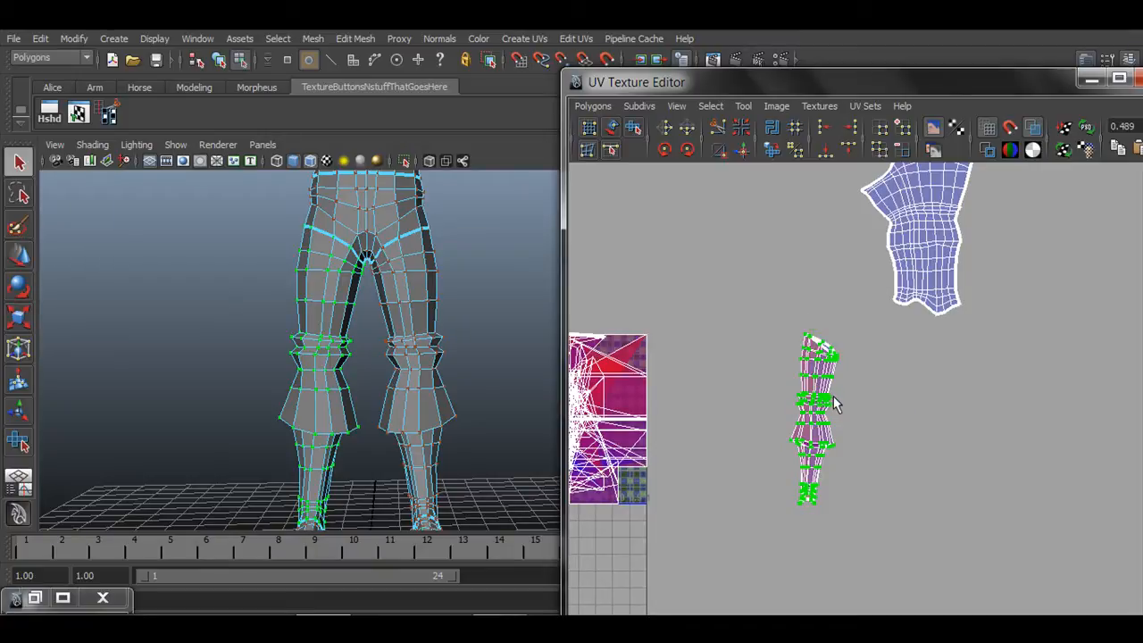
left_click(853, 379)
scroll(884, 392, "up", 3)
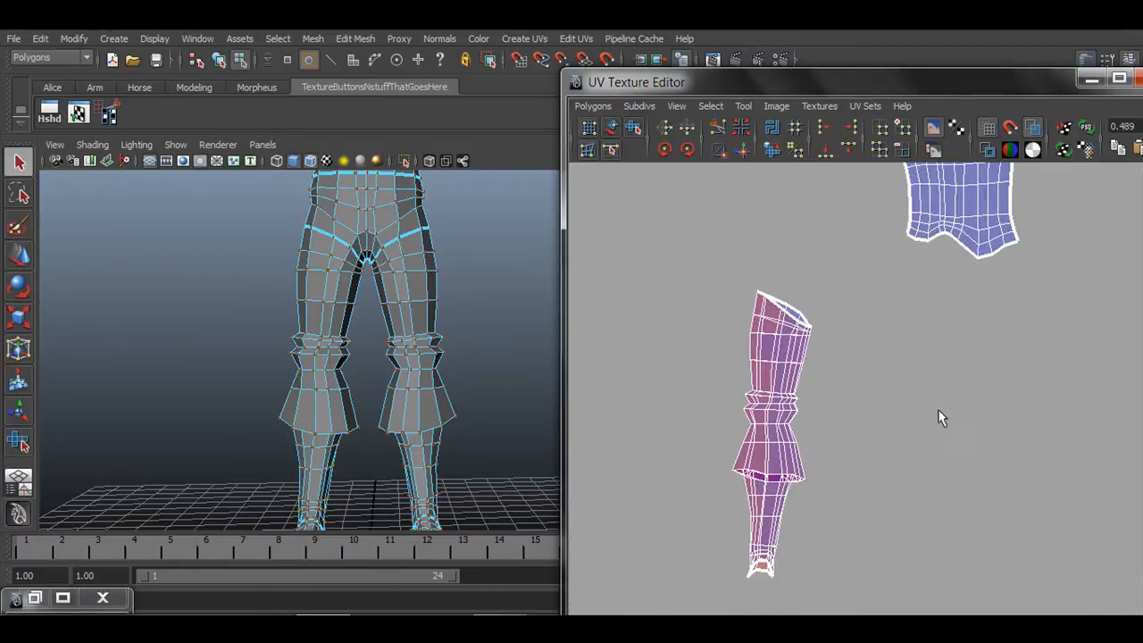
right_click_drag(332, 270, 355, 275)
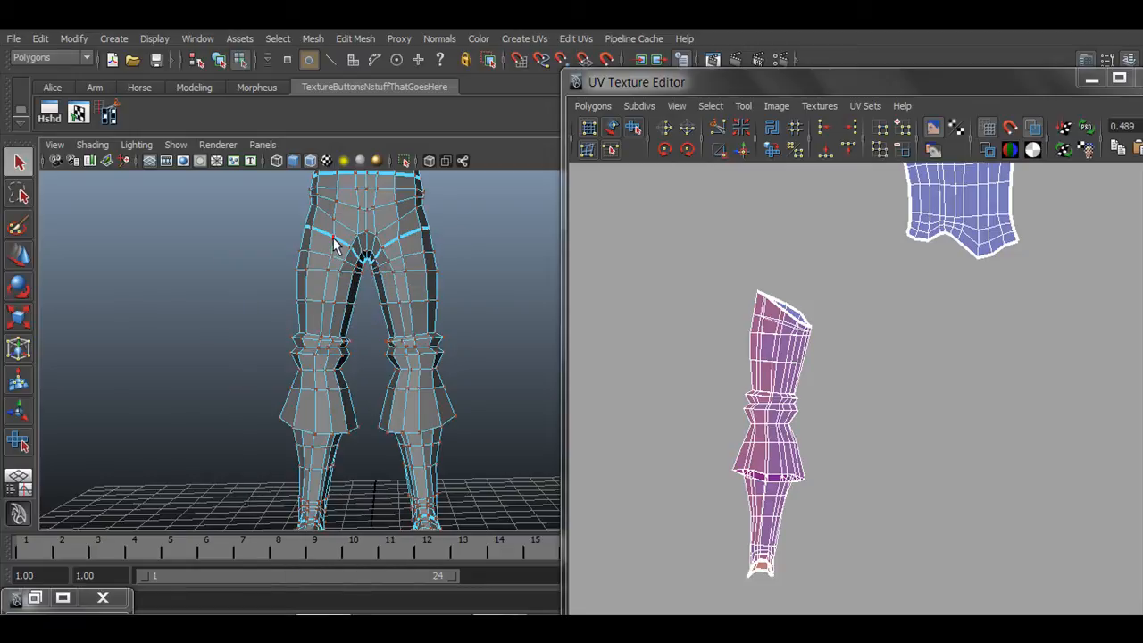
left_click(333, 238)
middle_click_drag(370, 355, 389, 252, "alt")
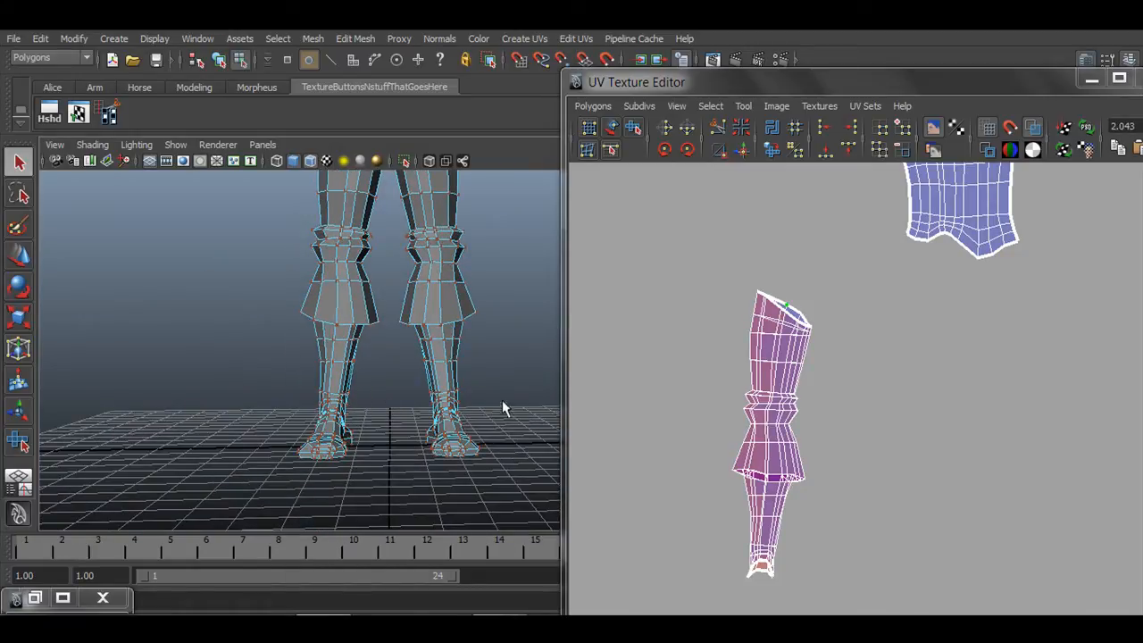
right_click_drag(847, 421, 708, 409, "alt")
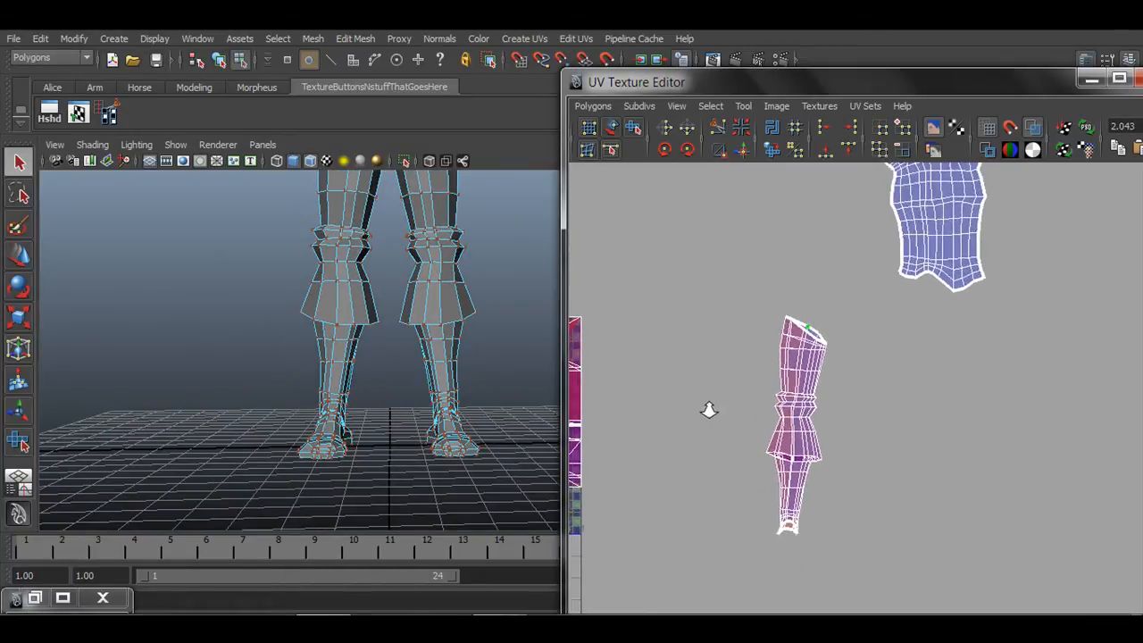
Try to unfold the right leg shell with one UV at its upper corner and one at its lower corner pinned.
left_click(785, 318)
left_click(776, 534, "shift")
left_click(592, 105)
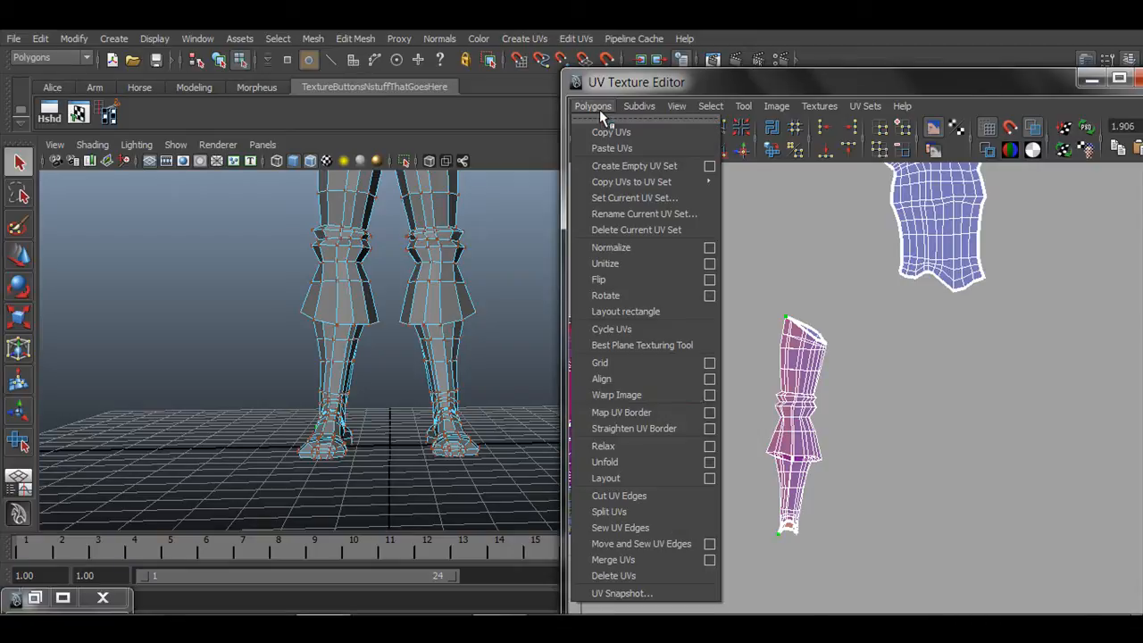
left_click(709, 462)
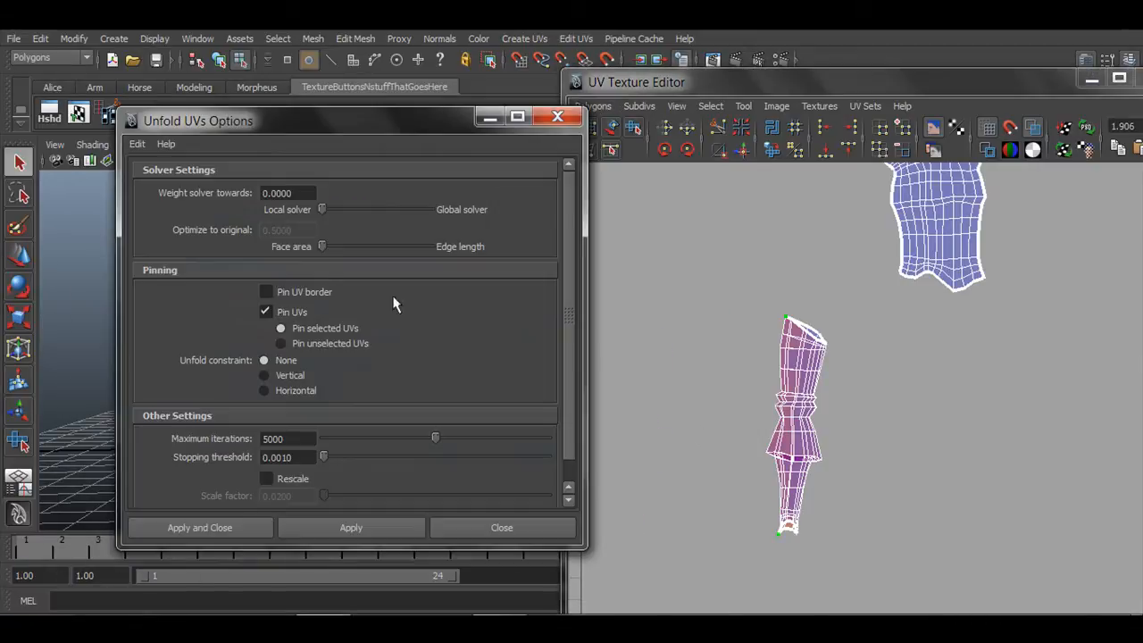
left_click(353, 526)
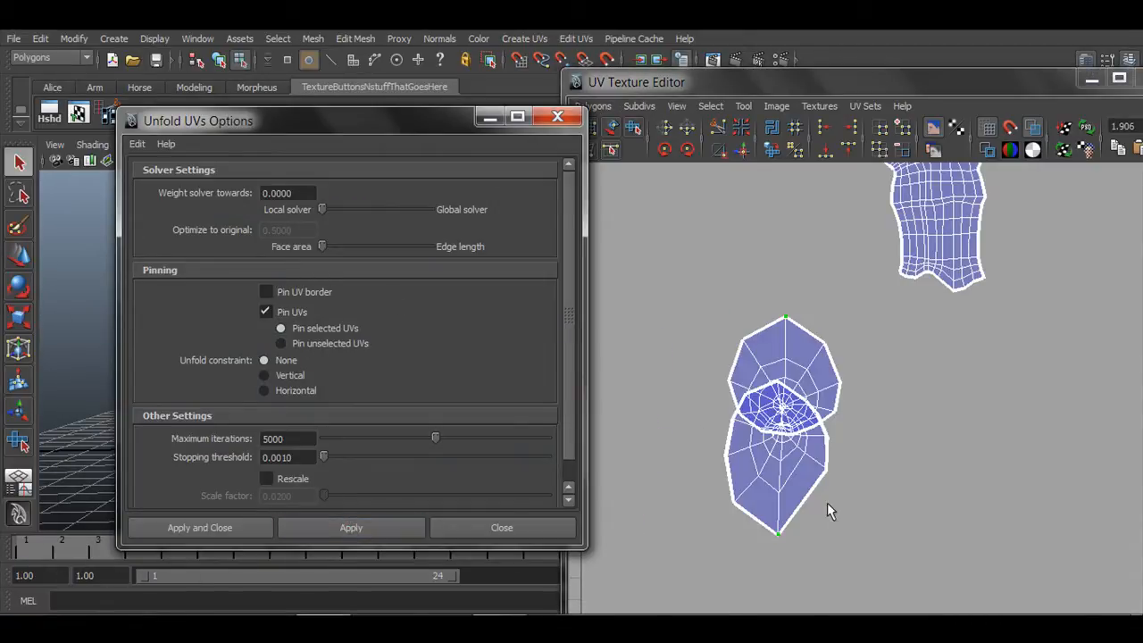
Undo the right leg shell's unfold and close the unfold options.
left_click(827, 450)
key("ctrl+z")
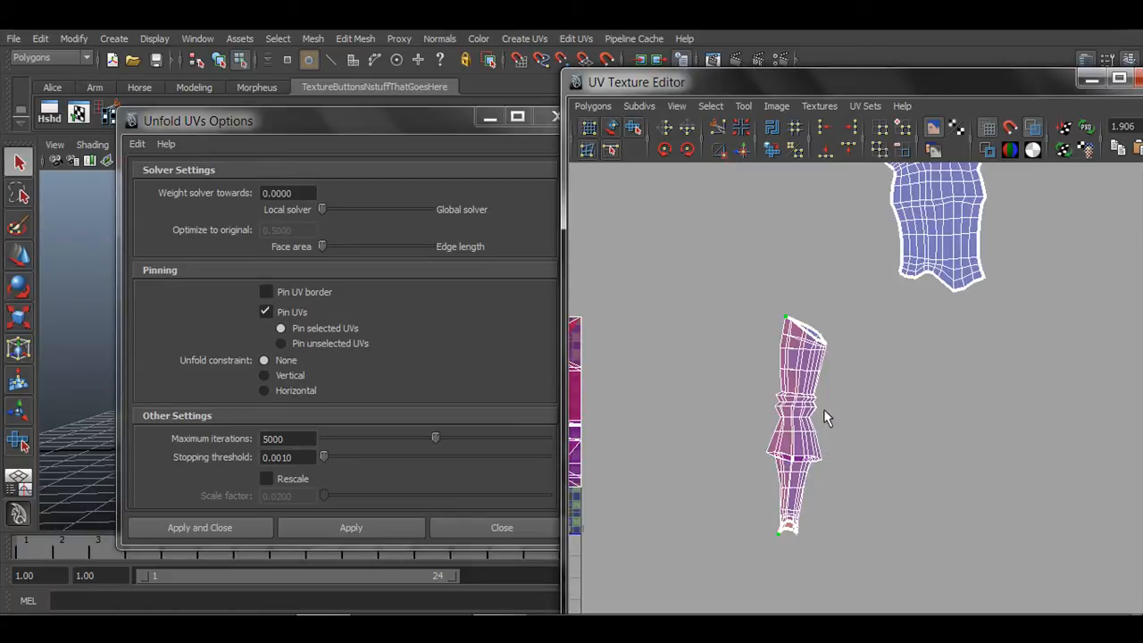
left_click(523, 534)
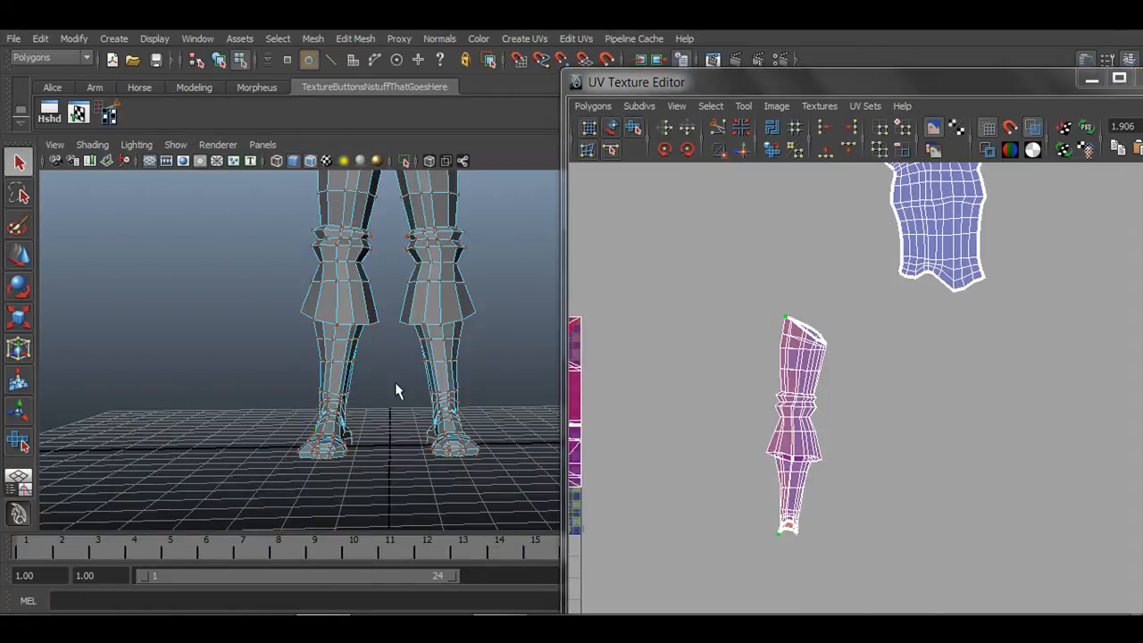
Select the line of edges down the inner back of the right thigh, from the crotch seam towards the knee.
scroll(335, 300, "up", 3)
left_click_drag(336, 300, 428, 350, "alt")
middle_click_drag(428, 350, 268, 355, "alt")
right_click_drag(268, 356, 316, 241, "alt")
mouse_move(316, 241)
left_mouse_down("alt")
mouse_move(311, 268)
mouse_move(320, 250)
left_mouse_up("alt")
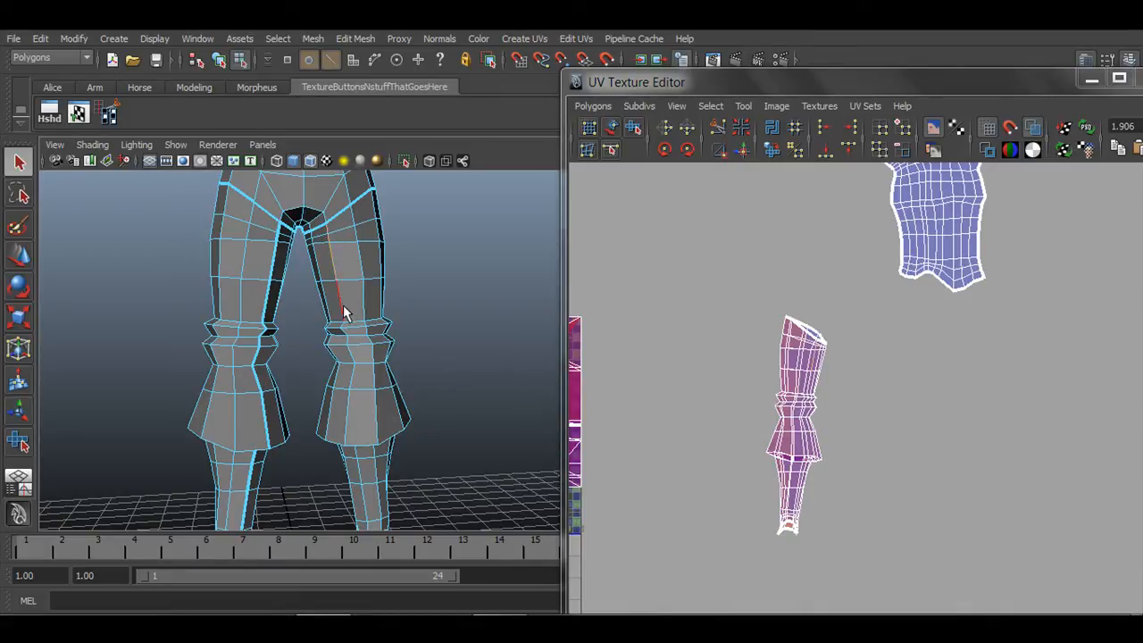
middle_click_drag(346, 311, 371, 382, "alt")
right_click_drag(371, 382, 398, 341, "alt")
middle_click_drag(477, 419, 380, 335, "alt")
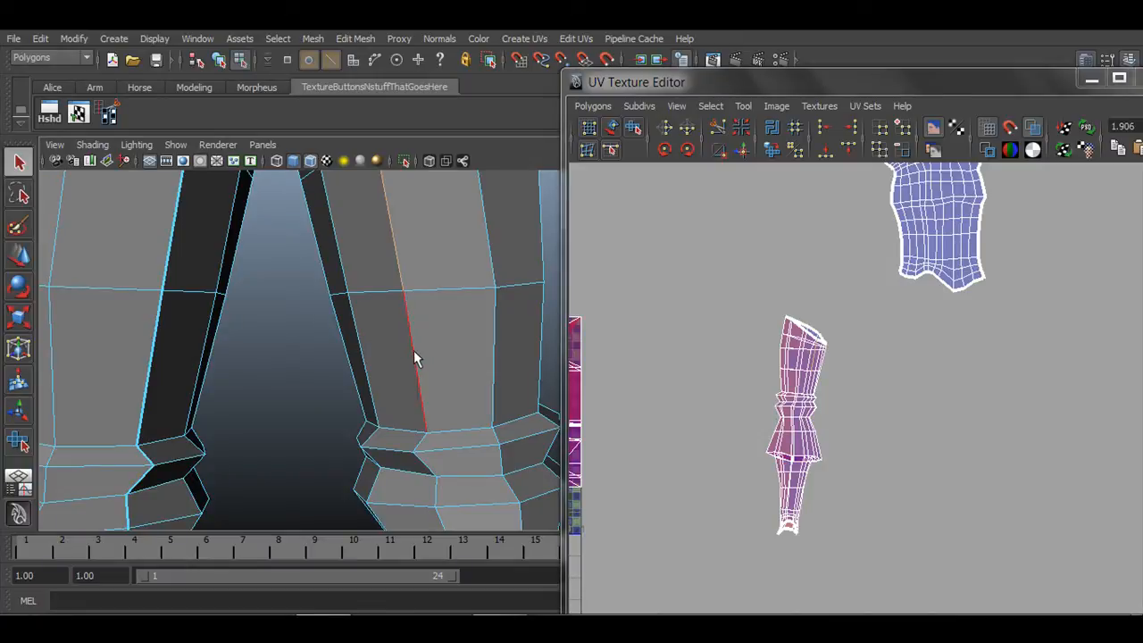
Extend the edge selection down the back of the right leg through the knee folds and flared cuff, continuing underneath the cuff's rim.
key("4")
middle_click_drag(460, 407, 428, 340, "alt")
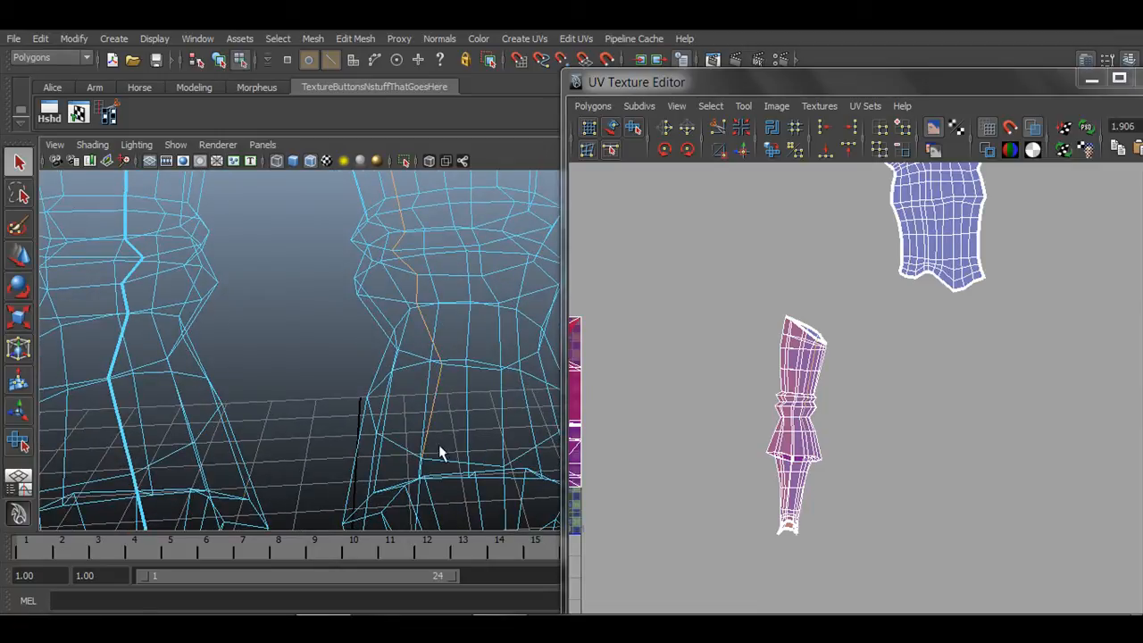
middle_click_drag(438, 455, 415, 379, "alt")
left_click_drag(415, 373, 436, 361, "alt")
left_click(424, 353, "shift")
middle_click_drag(427, 375, 432, 285, "alt")
mouse_move(423, 402)
left_mouse_down("alt")
mouse_move(407, 312)
mouse_move(426, 370)
mouse_move(419, 398)
left_mouse_up("alt")
left_click(428, 329, "shift")
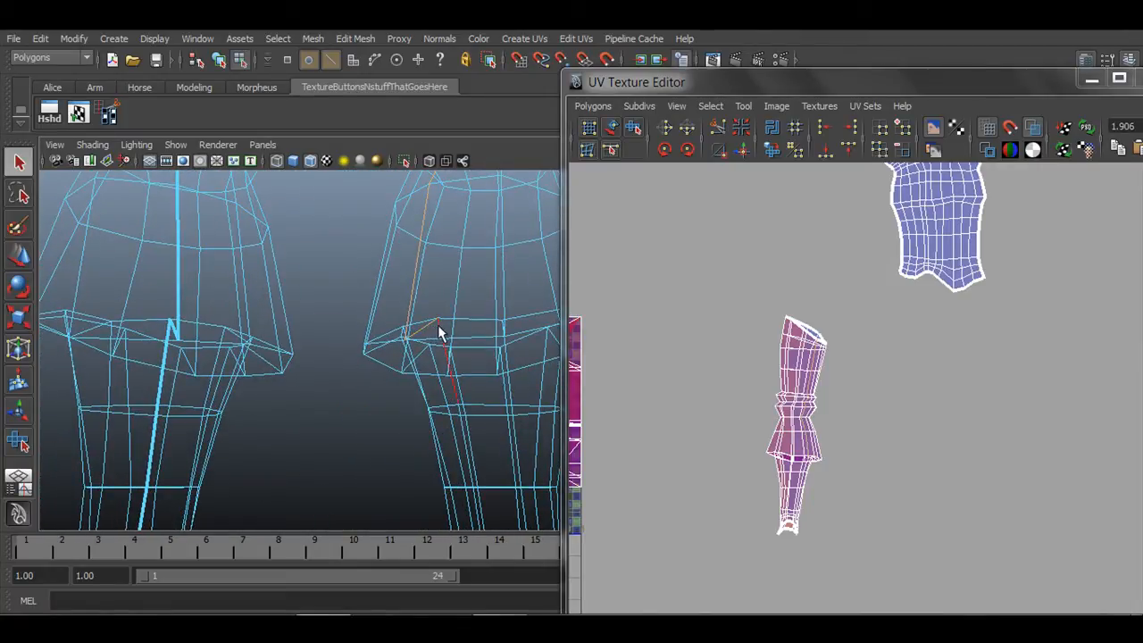
left_click(438, 327, "shift")
Continue the edge selection down the back of the right calf to the ankle.
middle_click_drag(457, 402, 448, 328, "alt")
left_click_drag(448, 416, 453, 388, "alt")
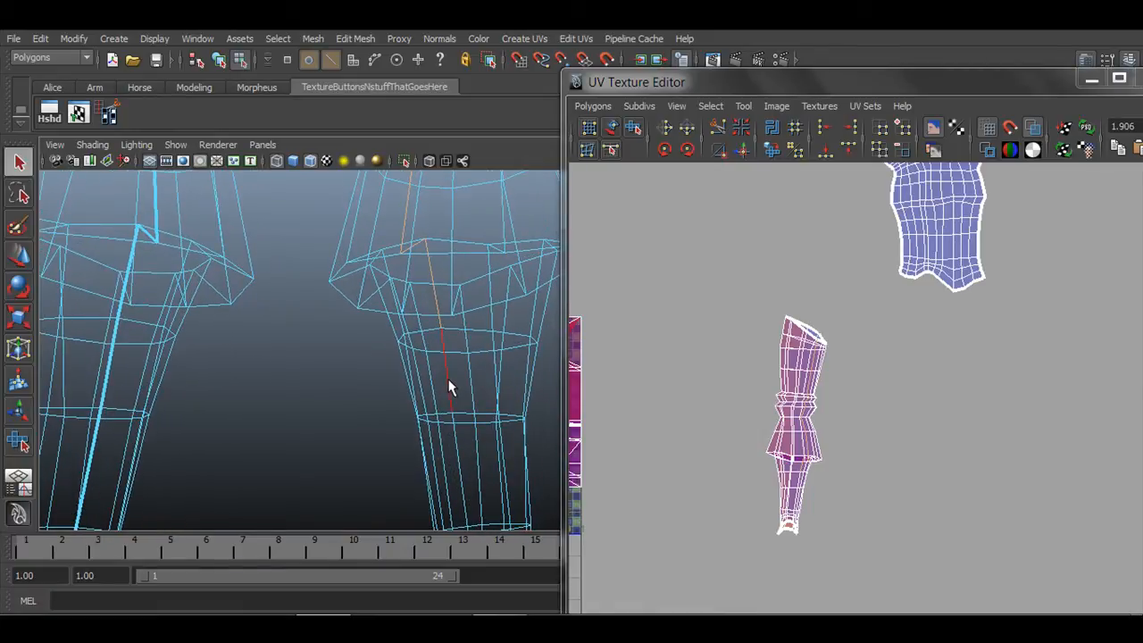
left_click(451, 386, "shift")
left_click_drag(468, 457, 330, 355, "alt")
left_click(451, 332, "shift")
left_click_drag(464, 292, 483, 280, "alt")
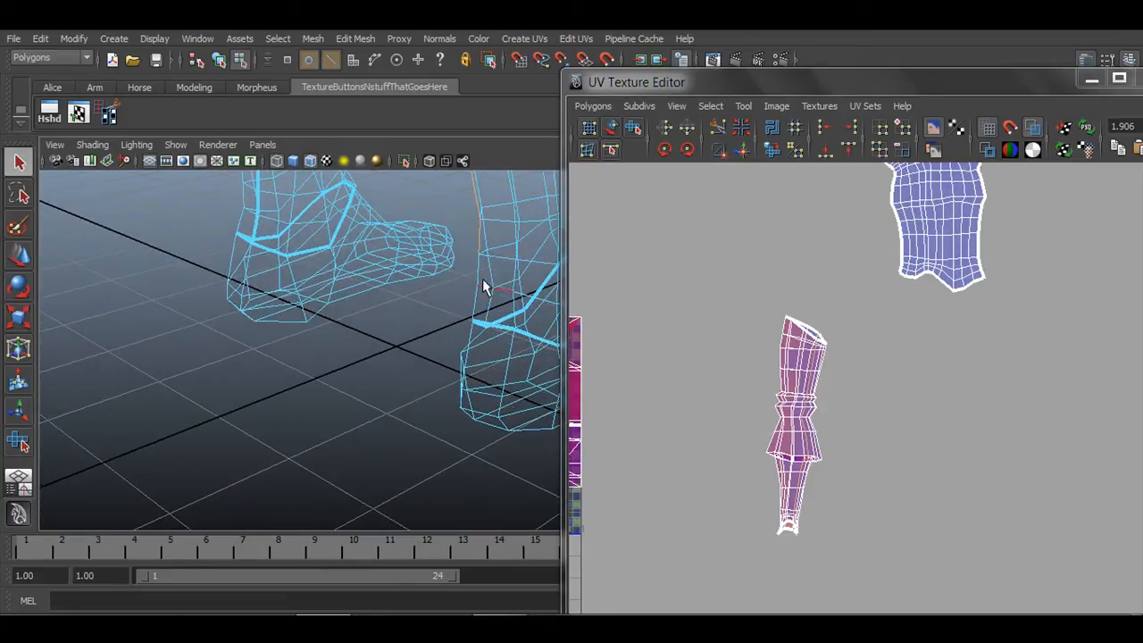
left_click_drag(462, 334, 311, 411, "alt")
right_click_drag(311, 410, 428, 421, "alt")
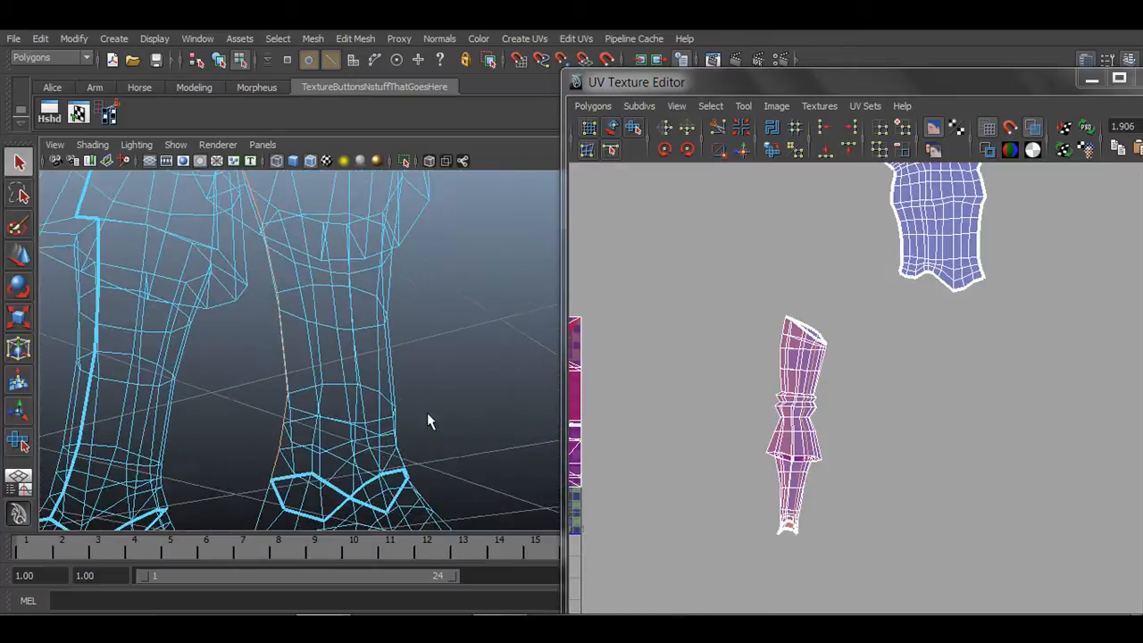
Complete the edge selection down to the right ankle's existing seam and cut the UVs along the whole back-of-leg line.
left_click_drag(428, 420, 273, 413, "alt")
right_click_drag(273, 414, 449, 417, "alt")
middle_click_drag(275, 445, 364, 387, "alt")
key("5")
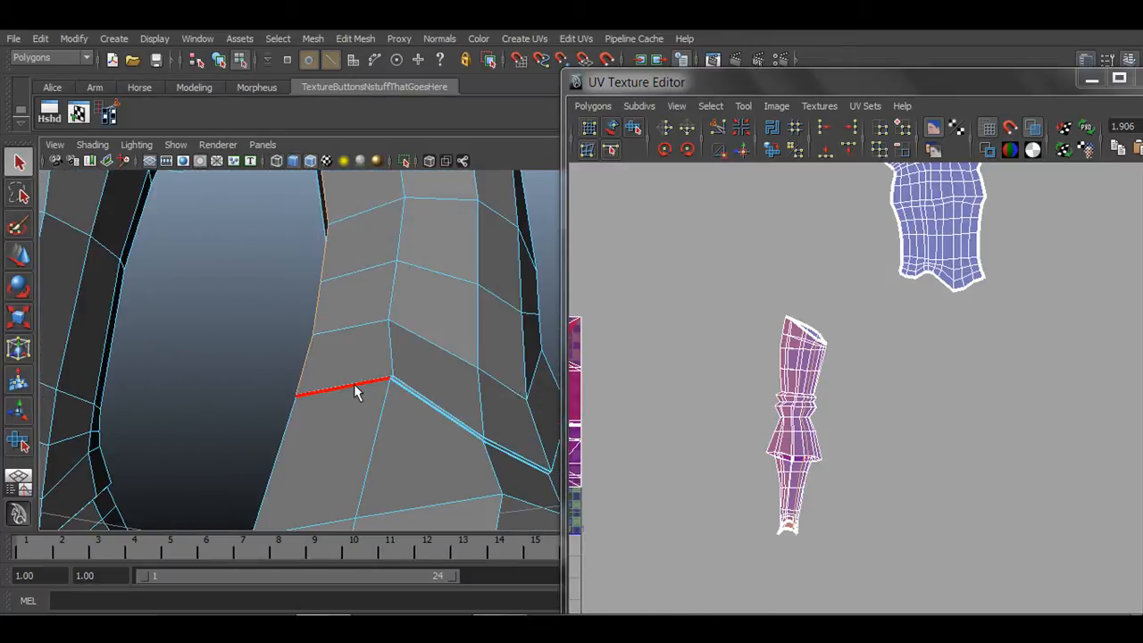
mouse_move(285, 431)
left_mouse_down("alt")
mouse_move(367, 424)
mouse_move(255, 396)
mouse_move(528, 420)
mouse_move(452, 377)
mouse_move(291, 387)
left_mouse_up("alt")
right_click_drag(291, 387, 231, 355, "alt")
middle_click_drag(291, 364, 295, 365, "alt")
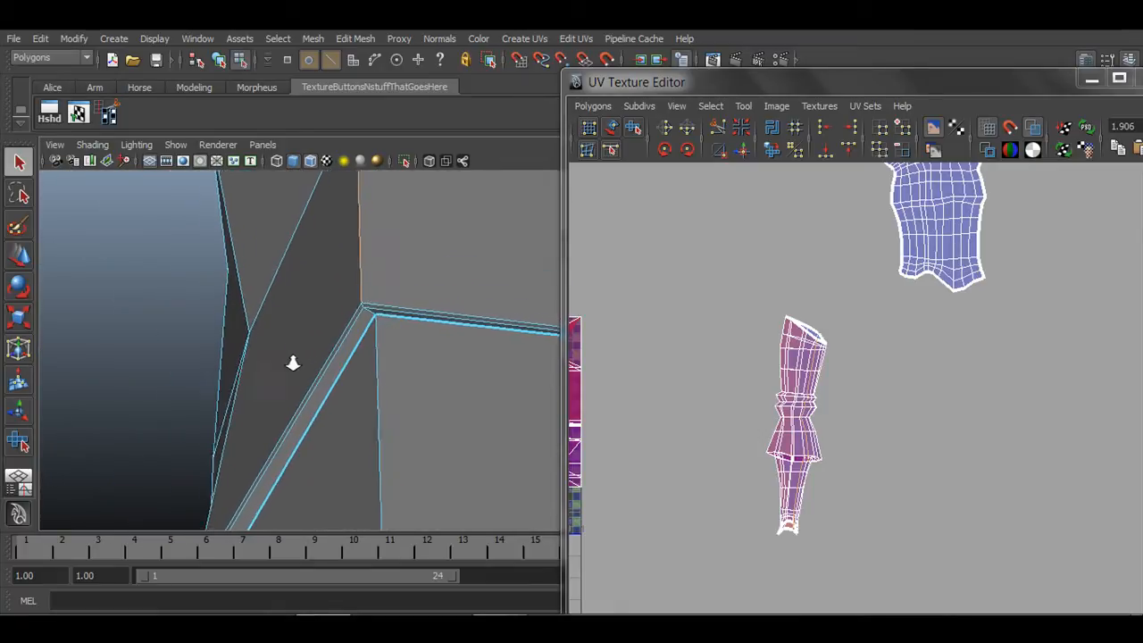
left_click_drag(292, 363, 324, 366, "alt")
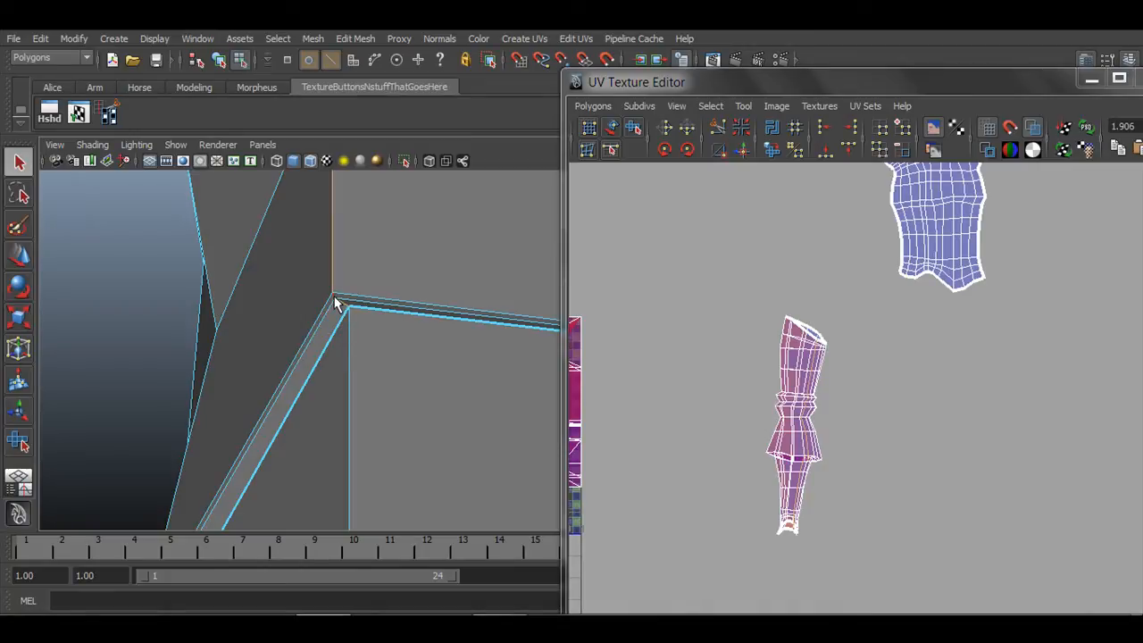
left_click(110, 117)
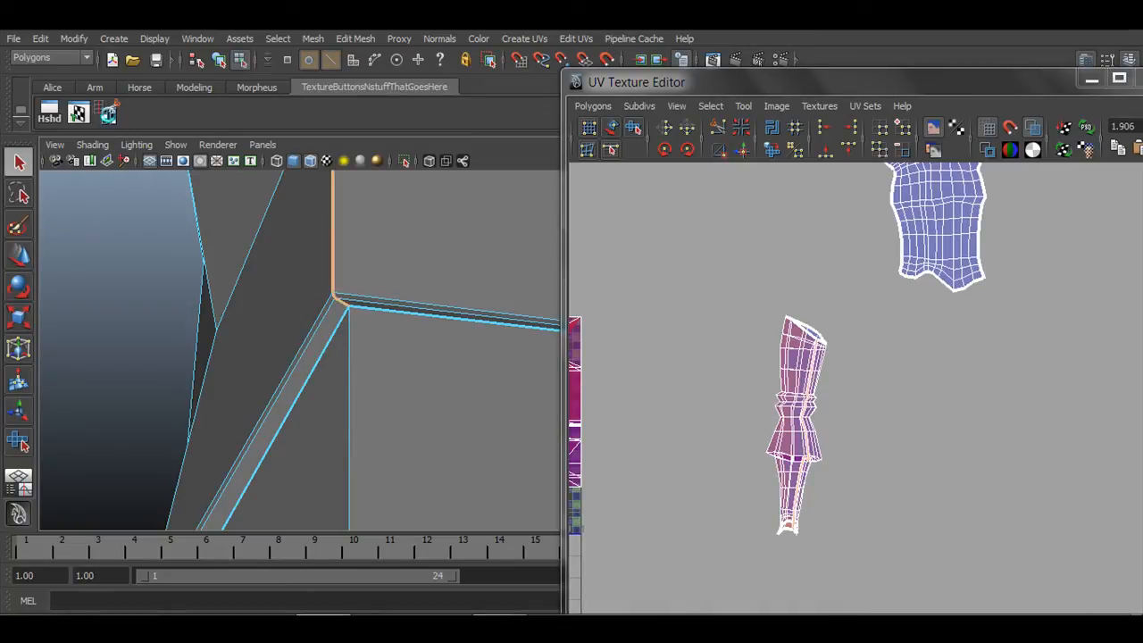
scroll(404, 407, "down", 10)
left_click_drag(403, 416, 399, 375, "alt")
scroll(399, 375, "down", 2)
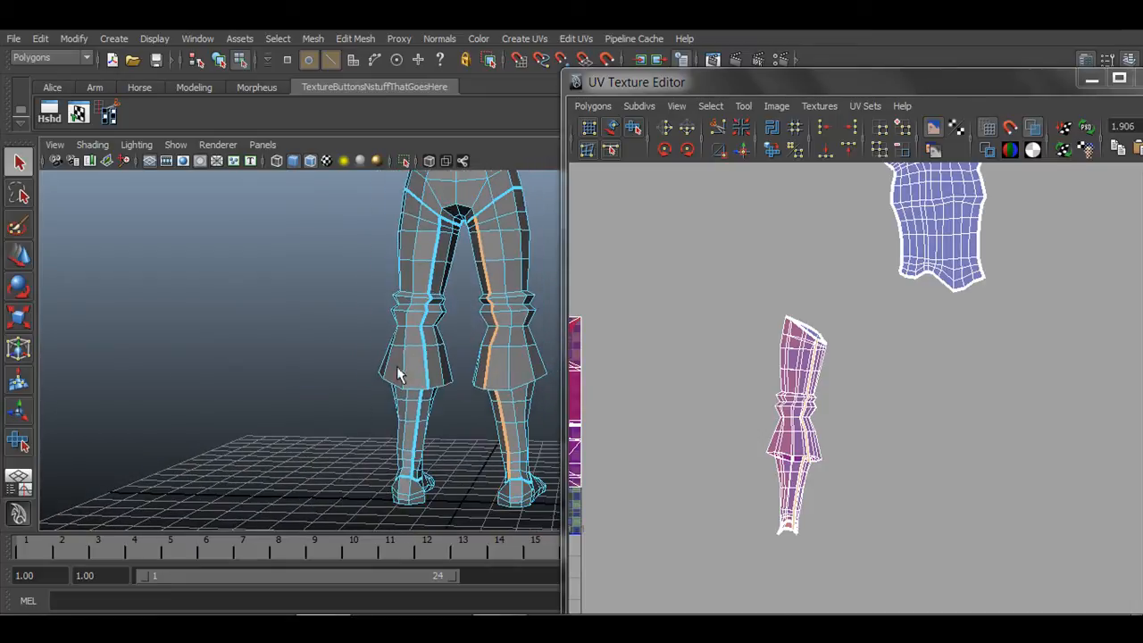
left_click_drag(487, 255, 491, 294, "alt")
Select one UV at the right leg shell's upper corner and one at its lower corner, and unfold the shell with Pin selected UVs.
right_click_drag(794, 342, 837, 343)
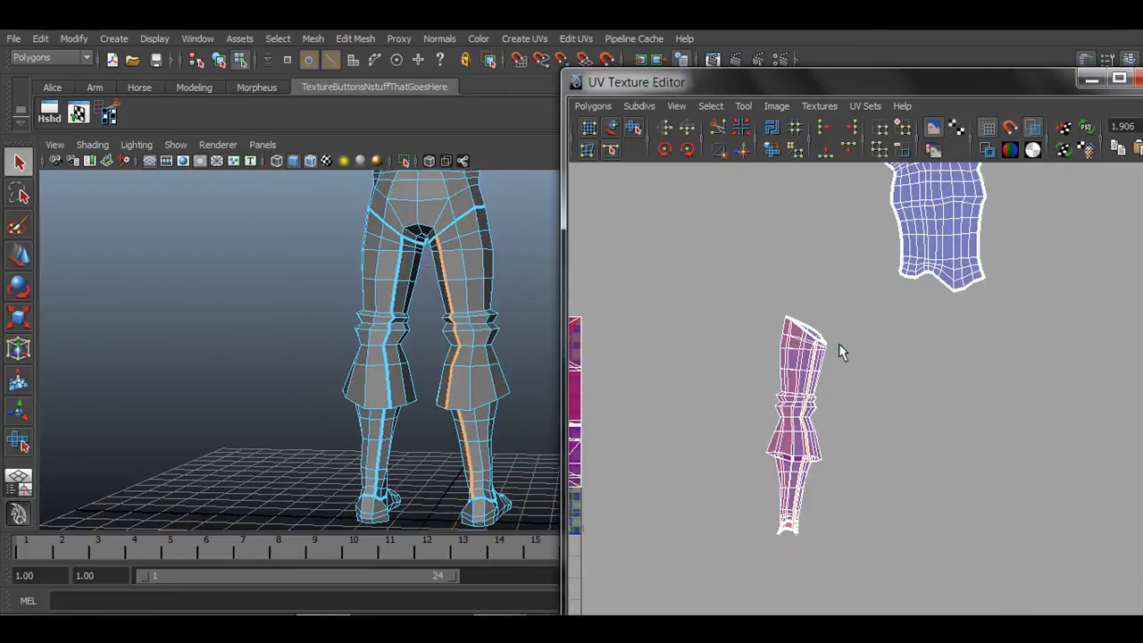
left_click(786, 318)
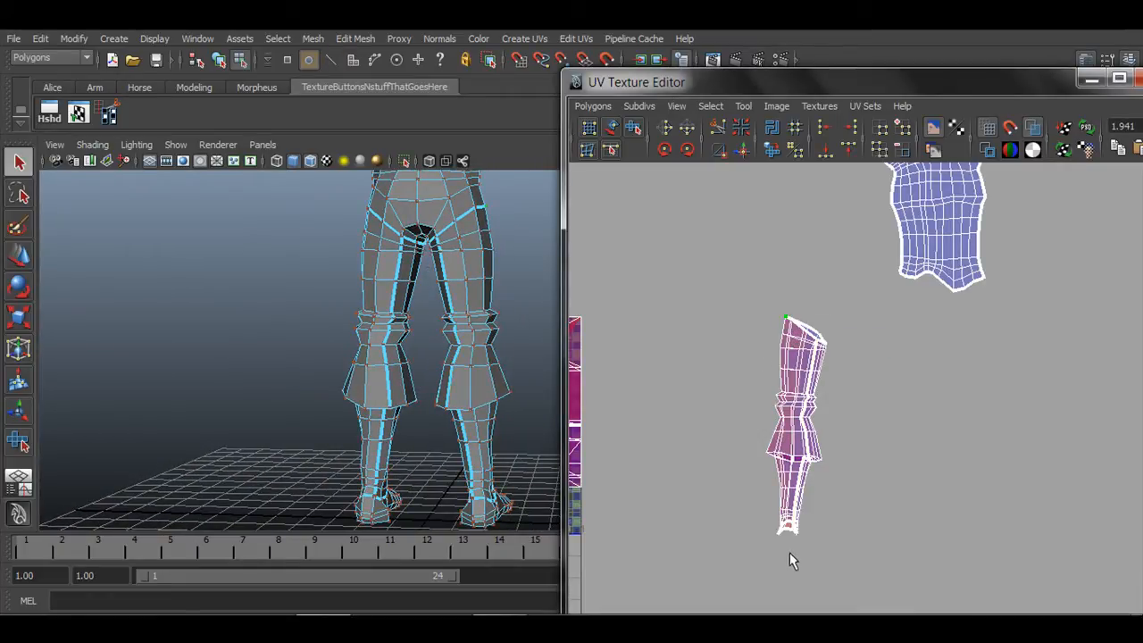
left_click(777, 533, "shift")
left_click(589, 107)
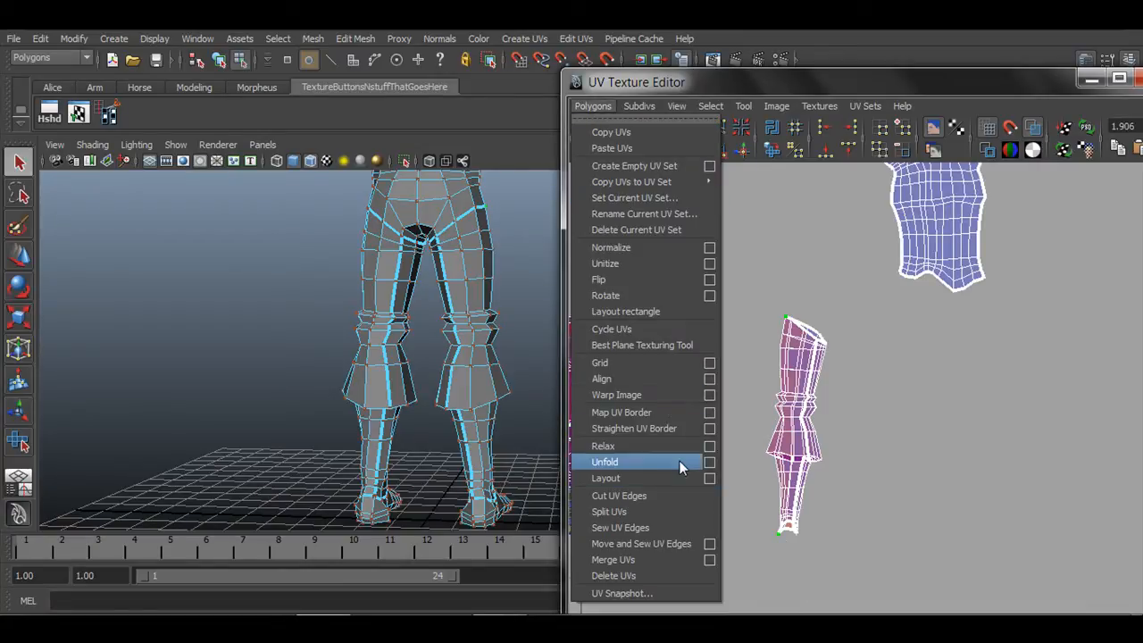
left_click(708, 462)
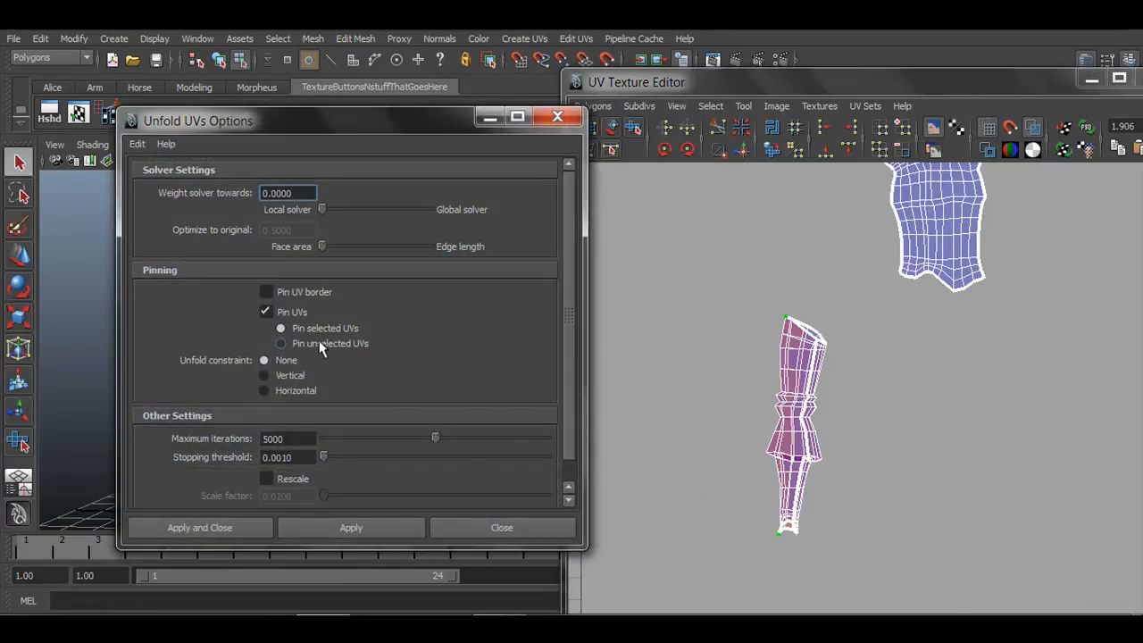
left_click(317, 327)
left_click(347, 527)
middle_click_drag(923, 356, 929, 417, "alt")
Select all UVs of the unfolded right leg shell and move them level beside the left leg shell, closing the unfold options.
right_click_drag(821, 437, 880, 433)
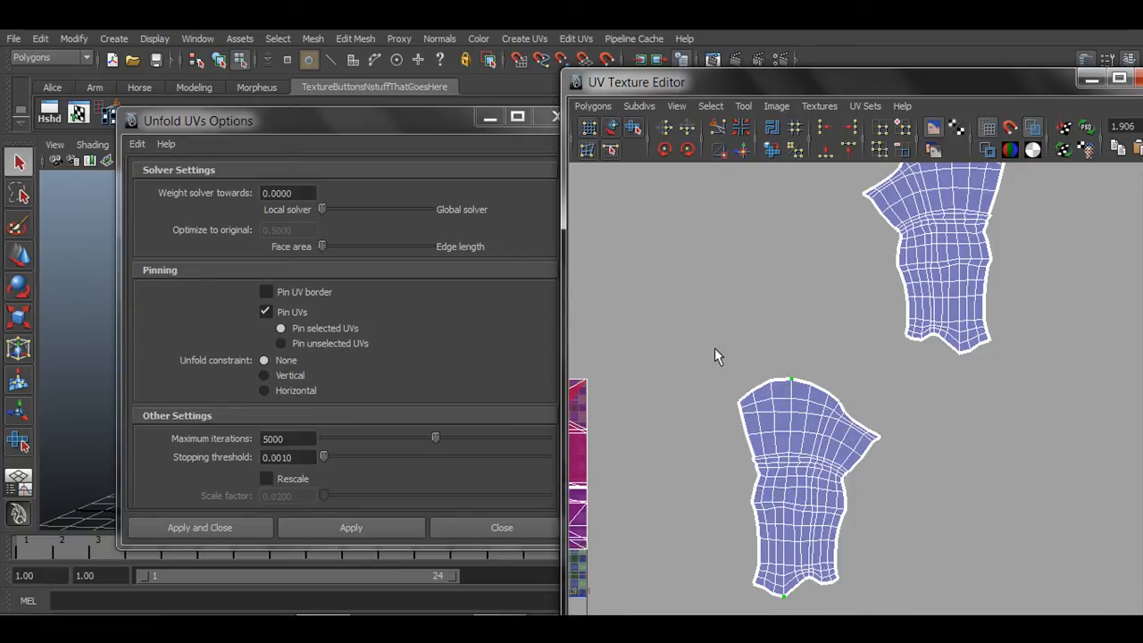
left_click_drag(715, 349, 886, 606)
key("w")
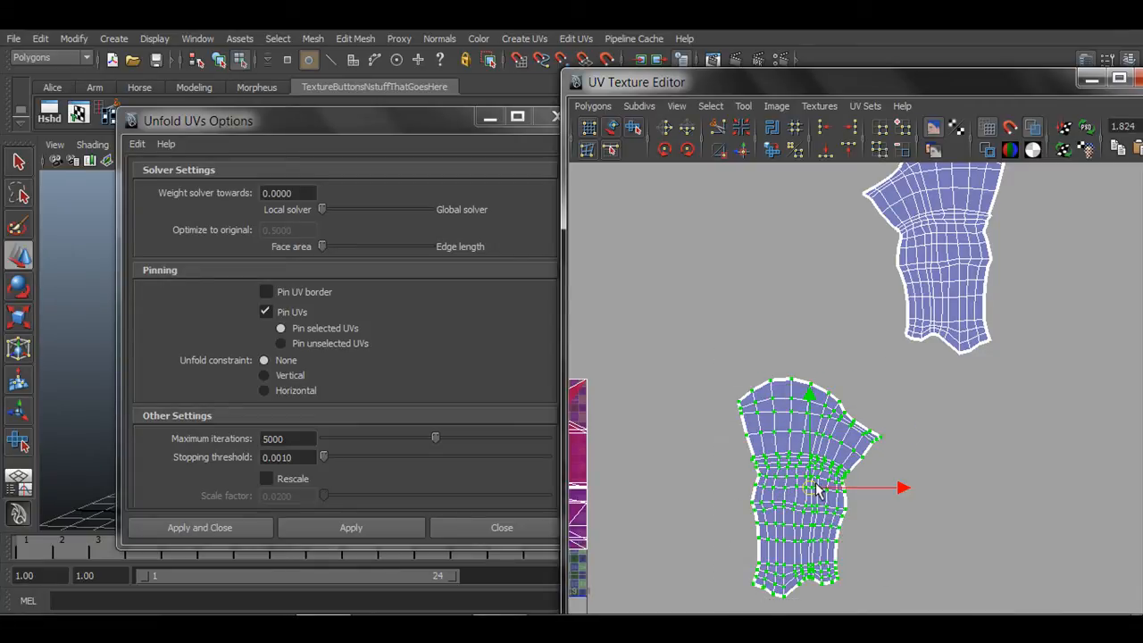
left_click_drag(815, 485, 812, 279)
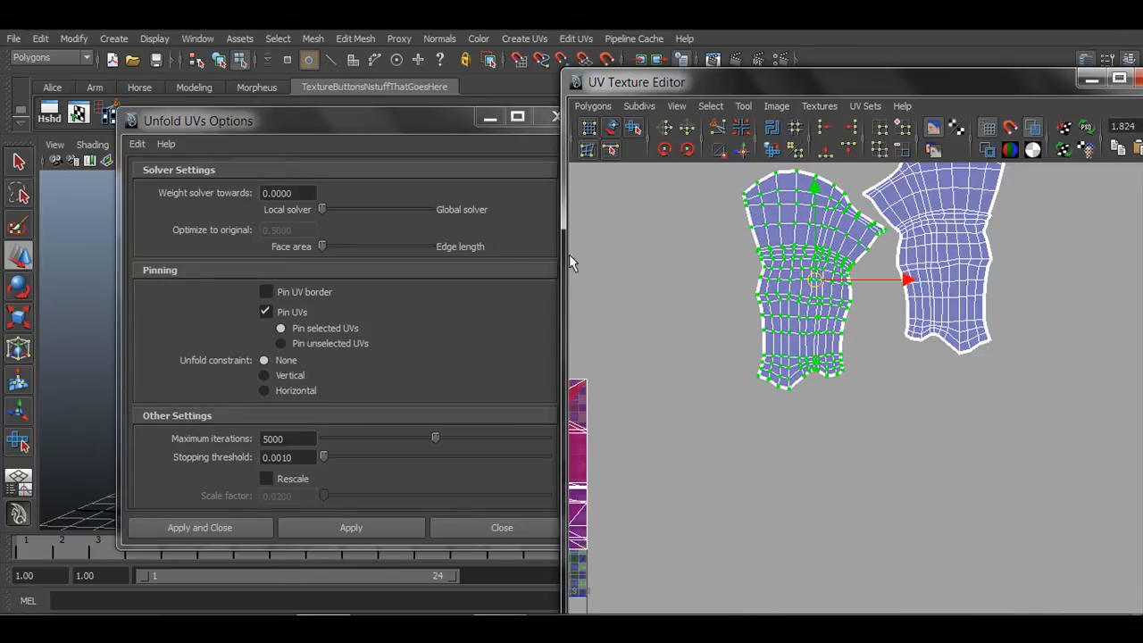
left_click(478, 534)
left_click_drag(314, 390, 441, 344, "alt")
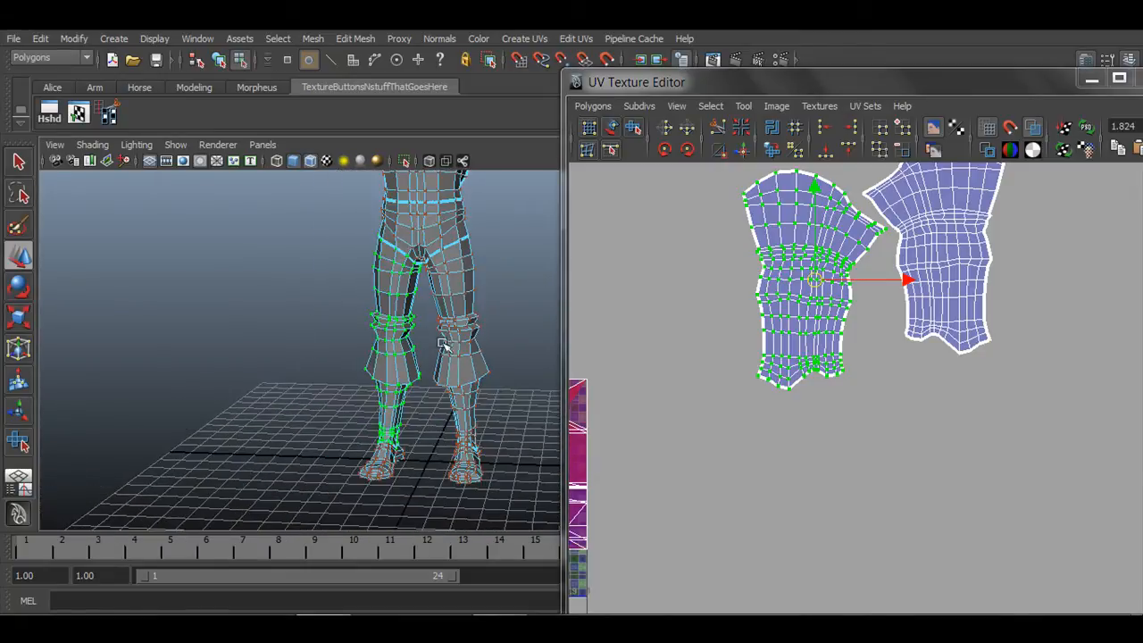
middle_click_drag(884, 285, 903, 403, "alt")
left_click_drag(837, 401, 798, 370)
key("q")
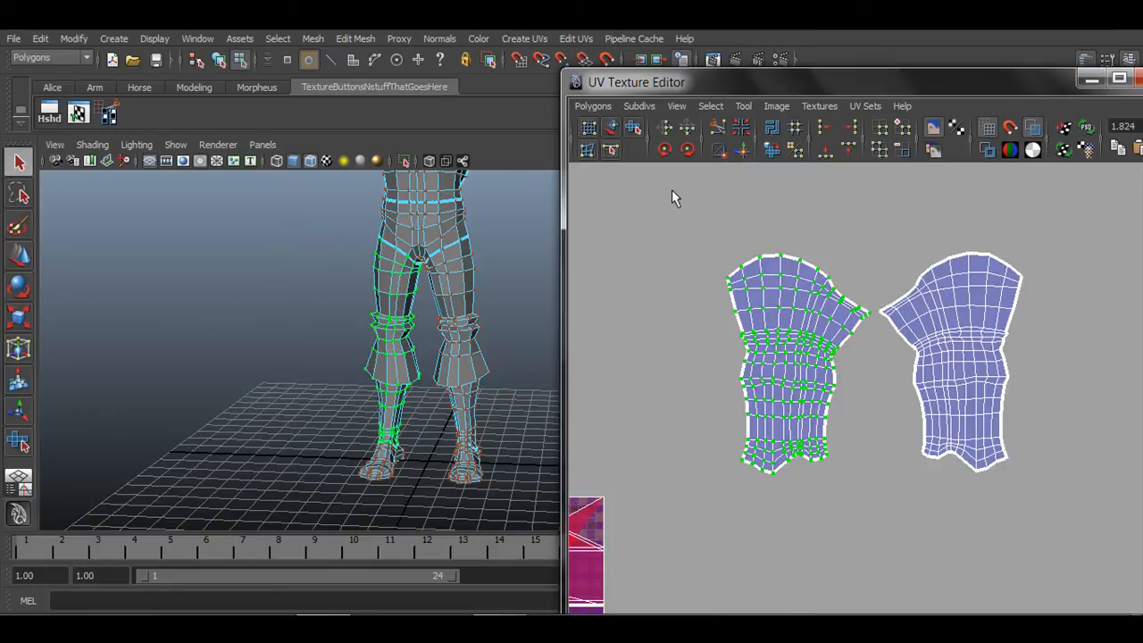
Flip the right leg shell horizontally and overlay it on the left leg shell.
left_click(665, 130)
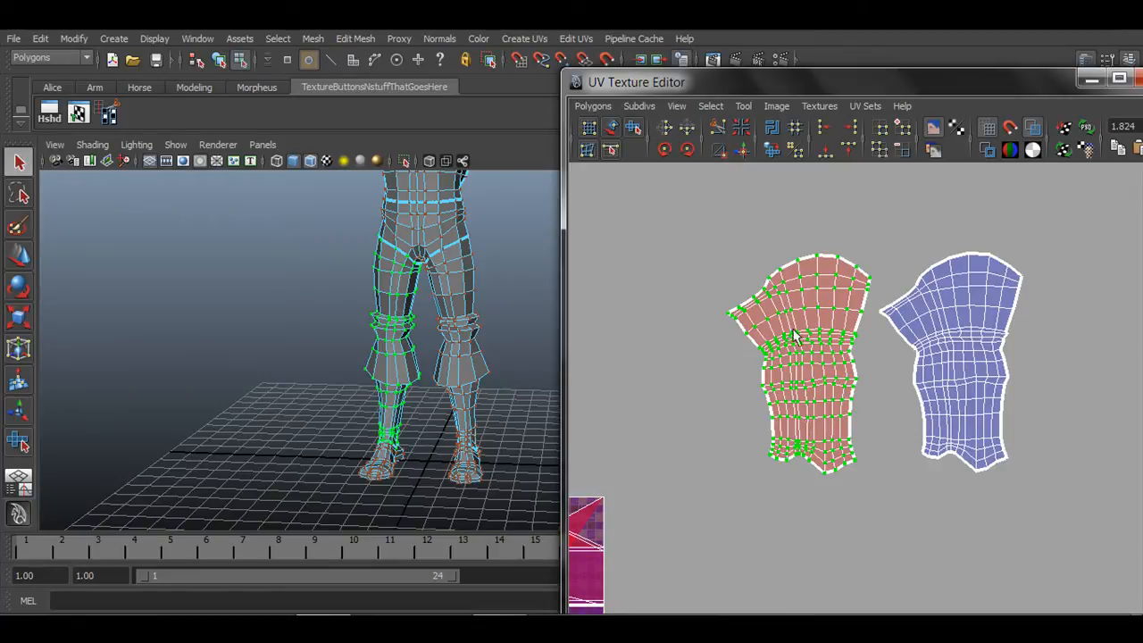
middle_click_drag(1006, 404, 952, 406, "alt")
key("w")
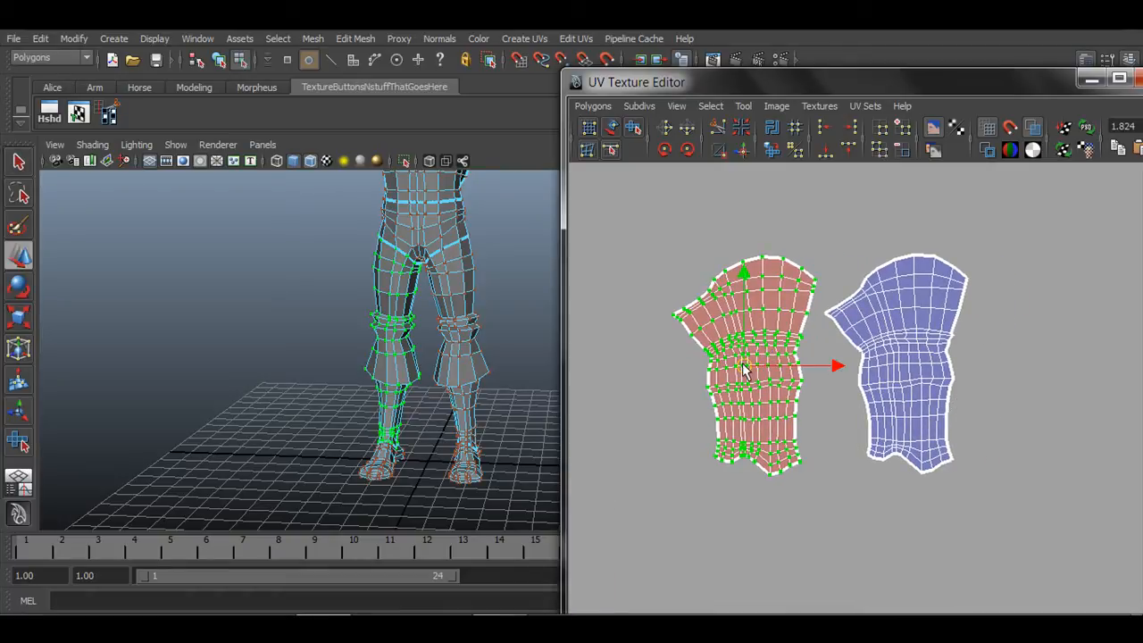
left_click_drag(744, 369, 893, 366)
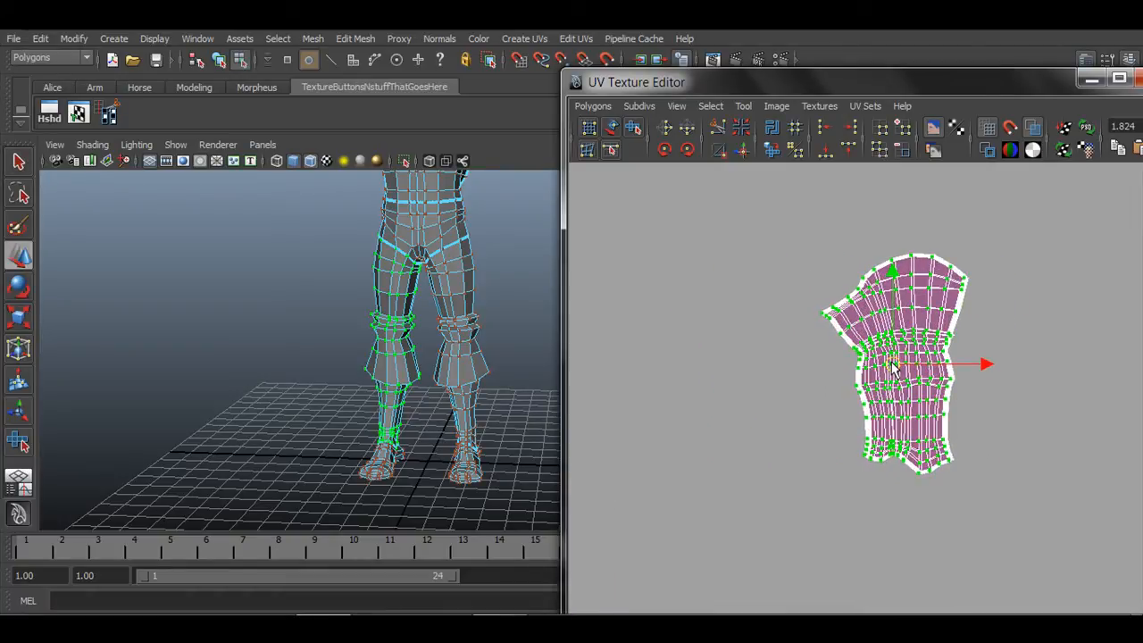
scroll(893, 367, "up", 3)
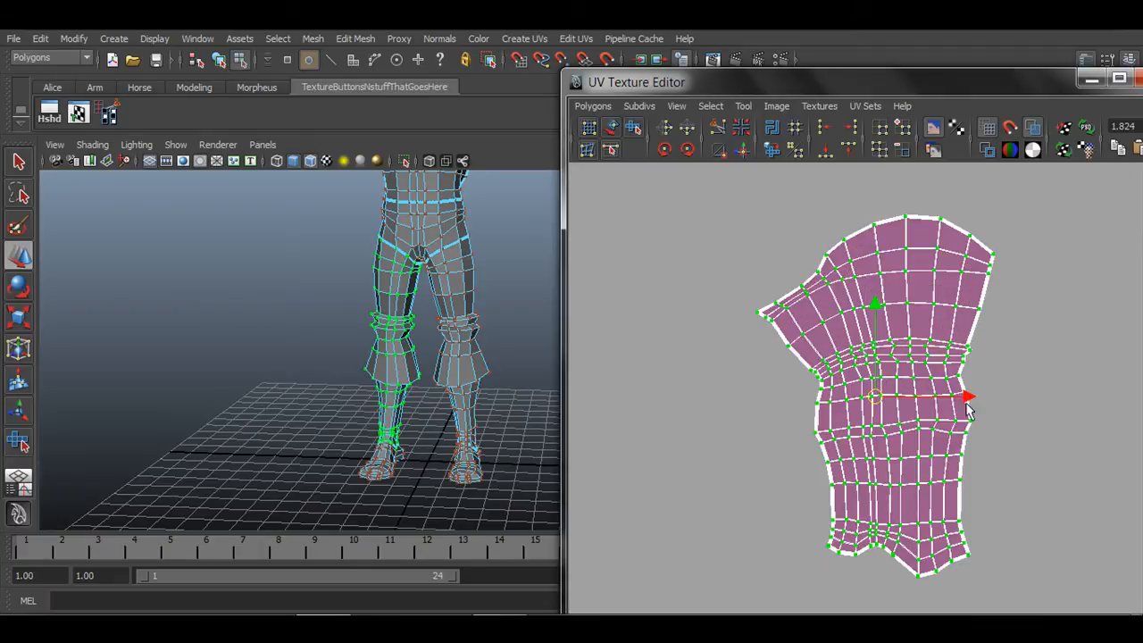
Nudge the flipped right leg shell horizontally and vertically into exact alignment over the left leg shell and return to object mode.
scroll(969, 409, "up", 2)
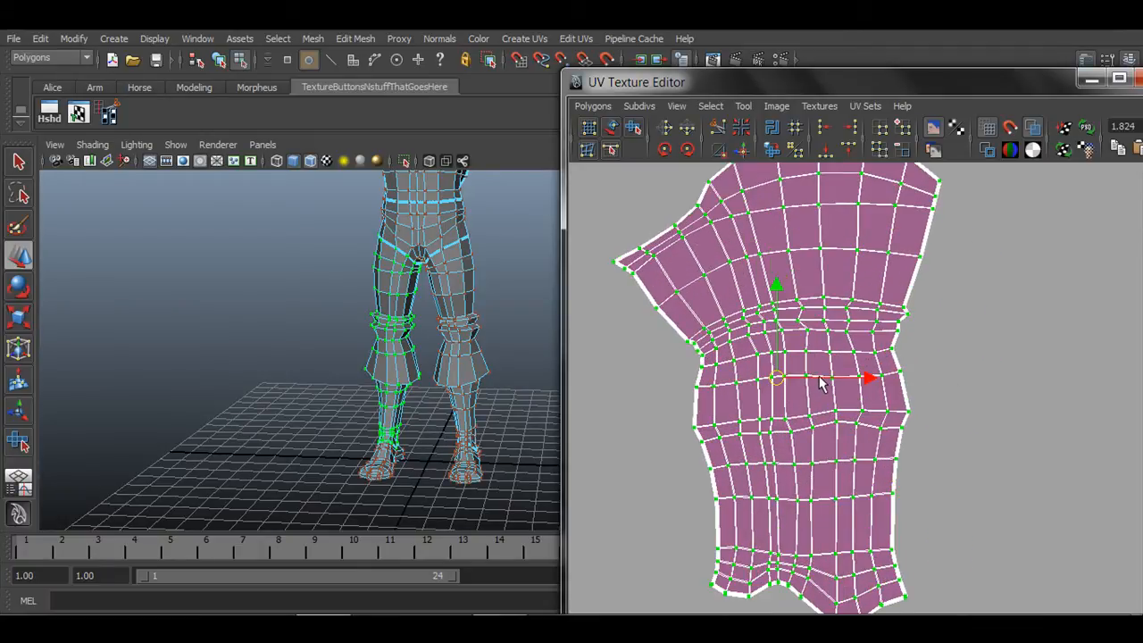
left_click_drag(819, 376, 820, 375)
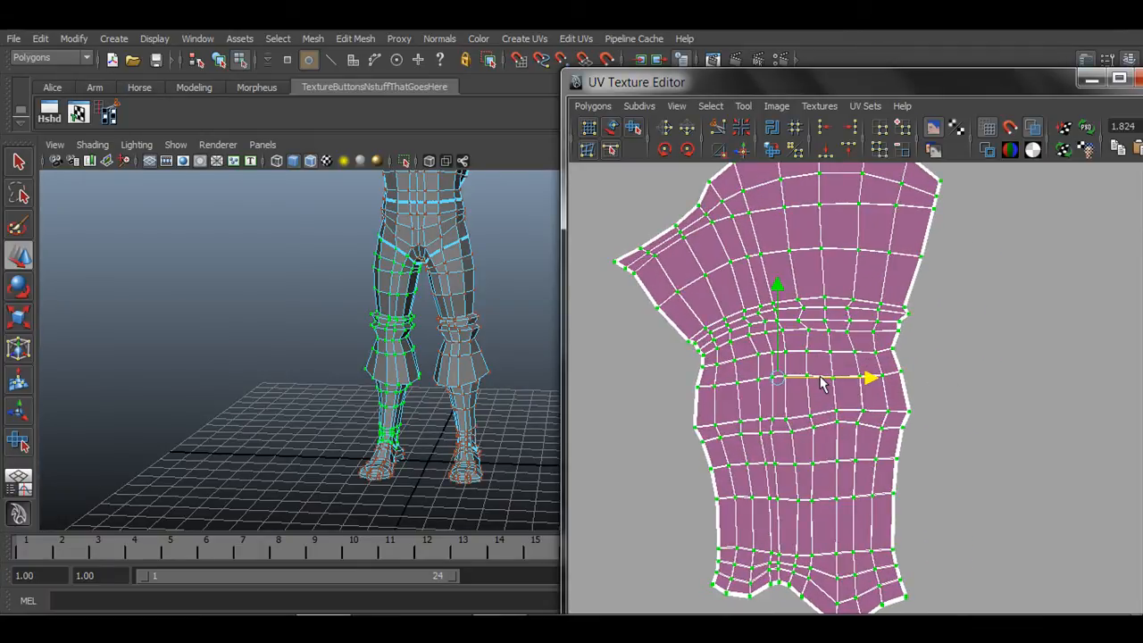
left_click(780, 326)
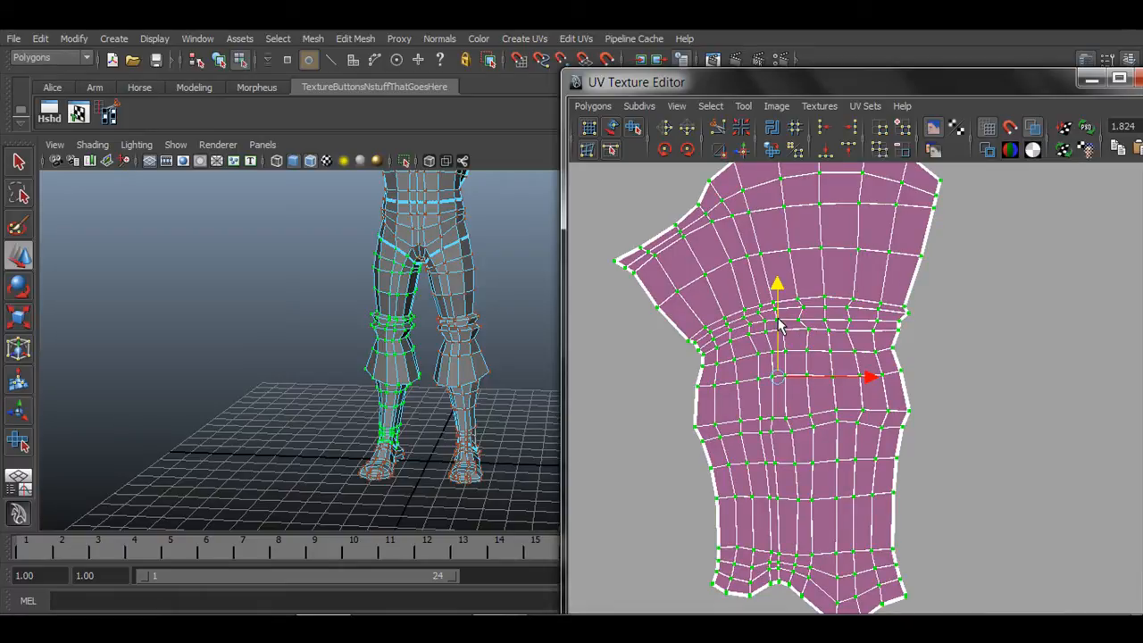
scroll(970, 497, "down", 4)
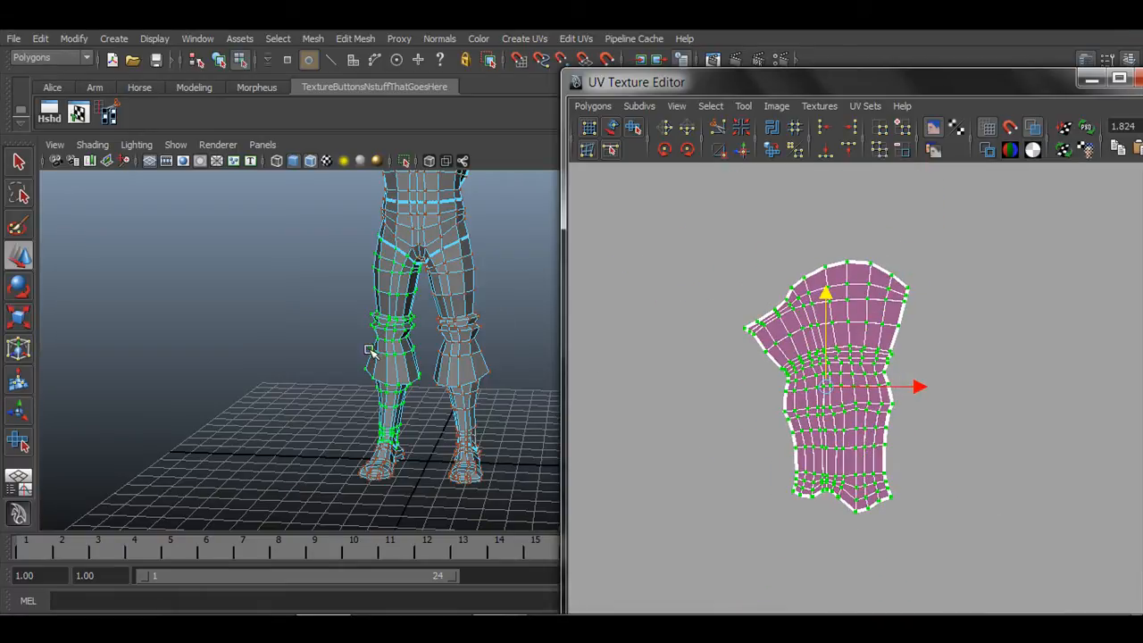
right_click_drag(398, 300, 454, 291)
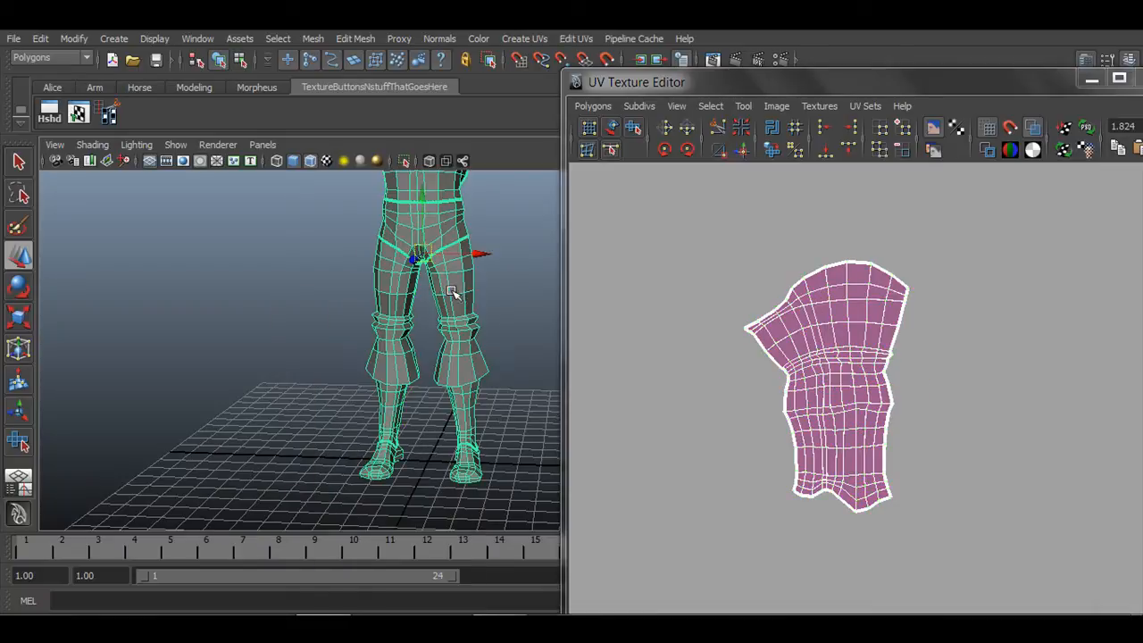
Examine the overlapped leg shells alongside the rest of the UV layout and the whole character model.
scroll(893, 393, "down", 2)
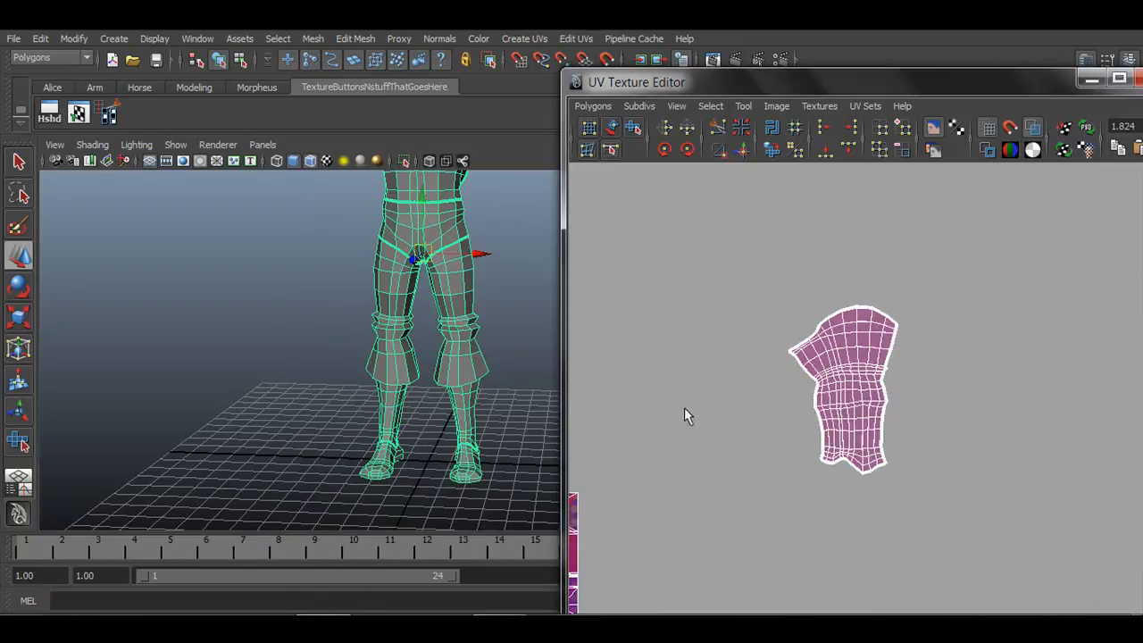
scroll(685, 409, "down", 3)
middle_click_drag(904, 379, 973, 350, "alt")
middle_click_drag(866, 363, 934, 383, "alt")
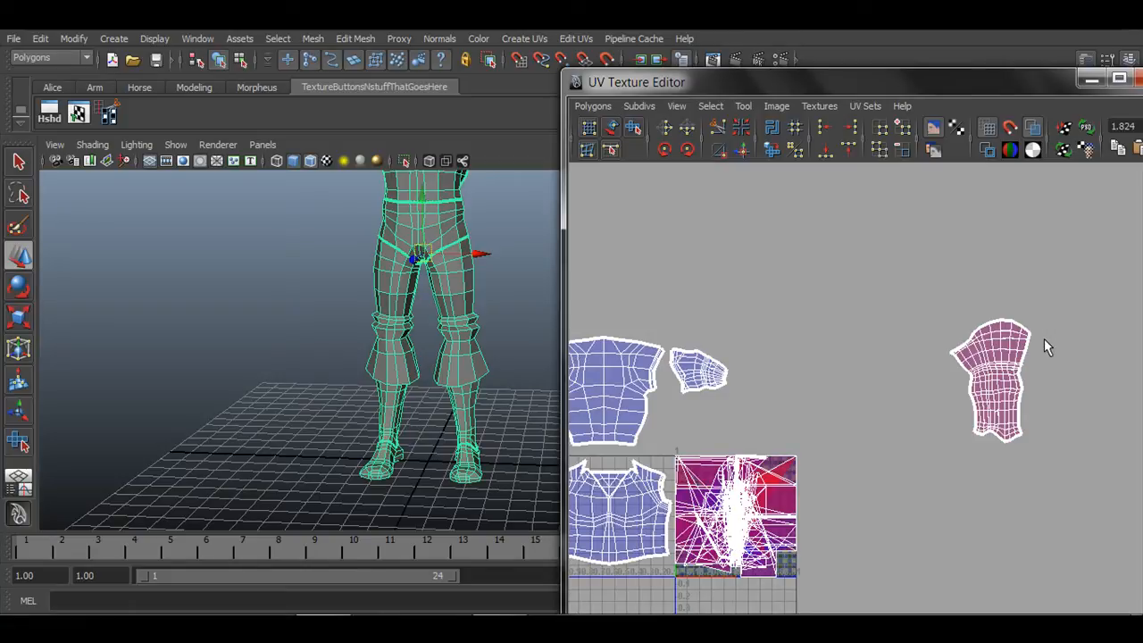
middle_click_drag(411, 220, 386, 421, "alt")
right_click_drag(385, 421, 344, 420, "alt")
middle_click_drag(393, 434, 320, 416, "alt")
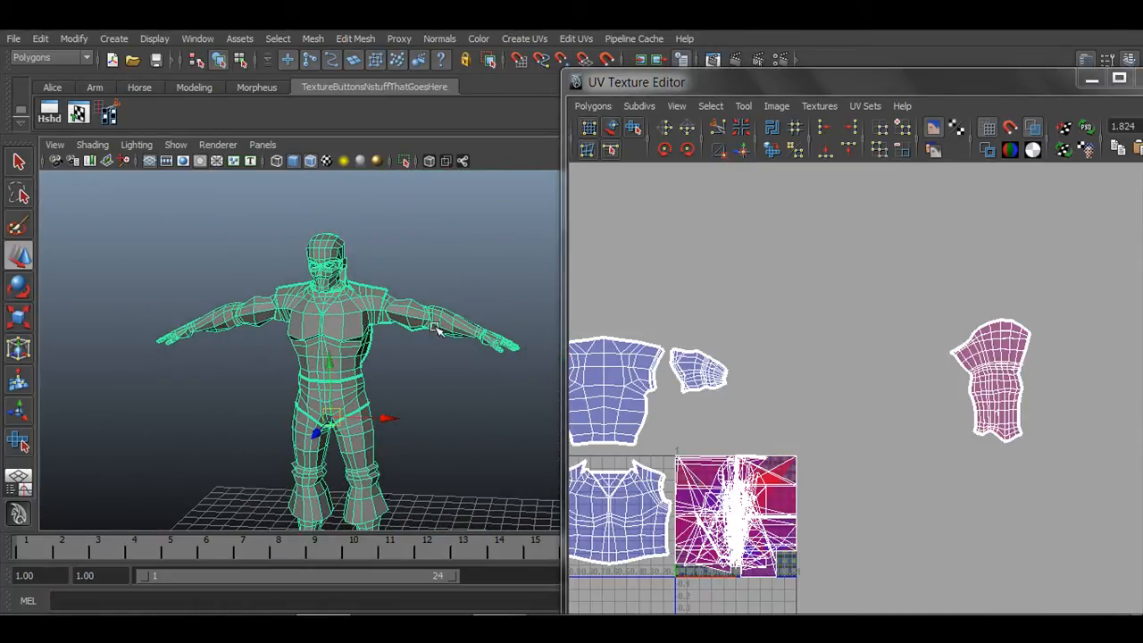
middle_click_drag(814, 452, 846, 415, "alt")
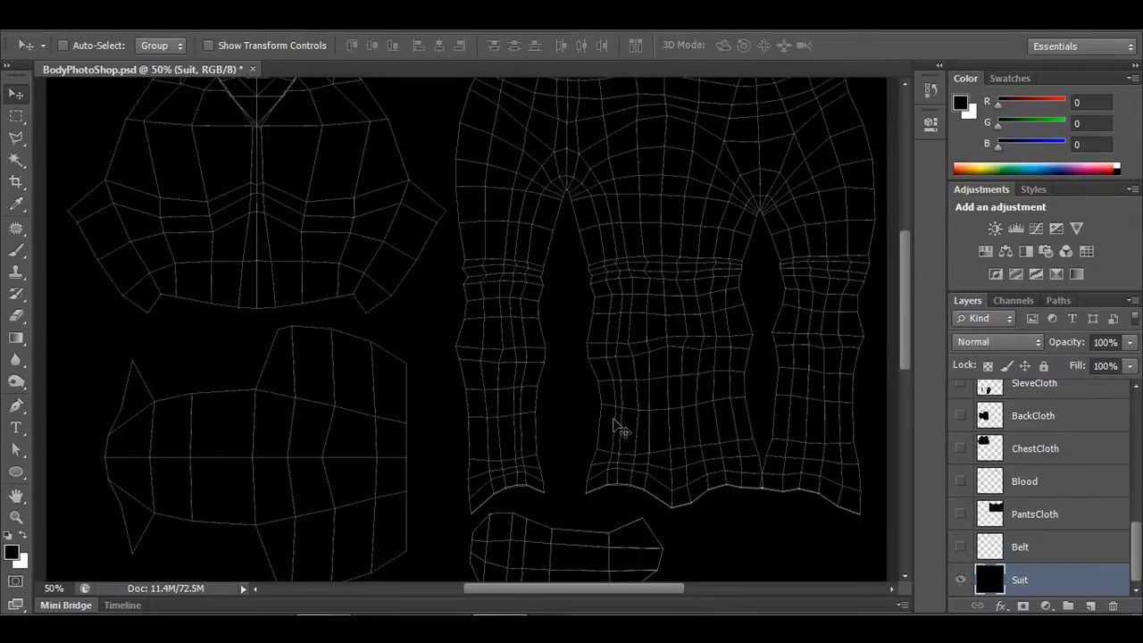
Switch to Photoshop and examine the wireframe UV layout in BodyPhotoShop.psd from the pants down to the hands.
key("ctrl+minus")
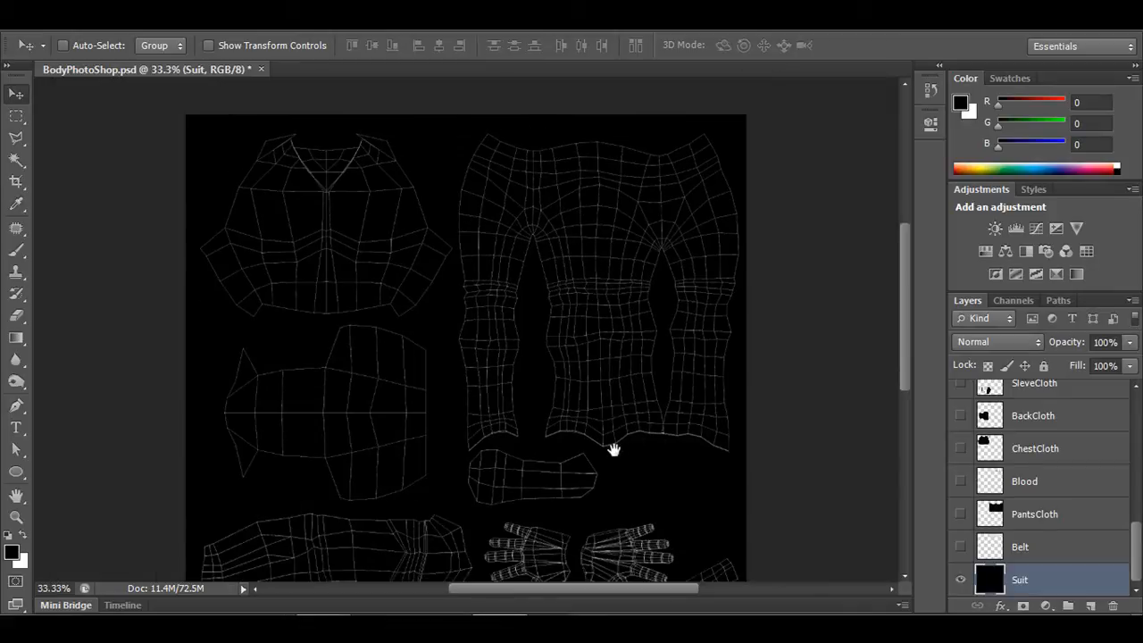
left_click_drag(612, 449, 675, 271)
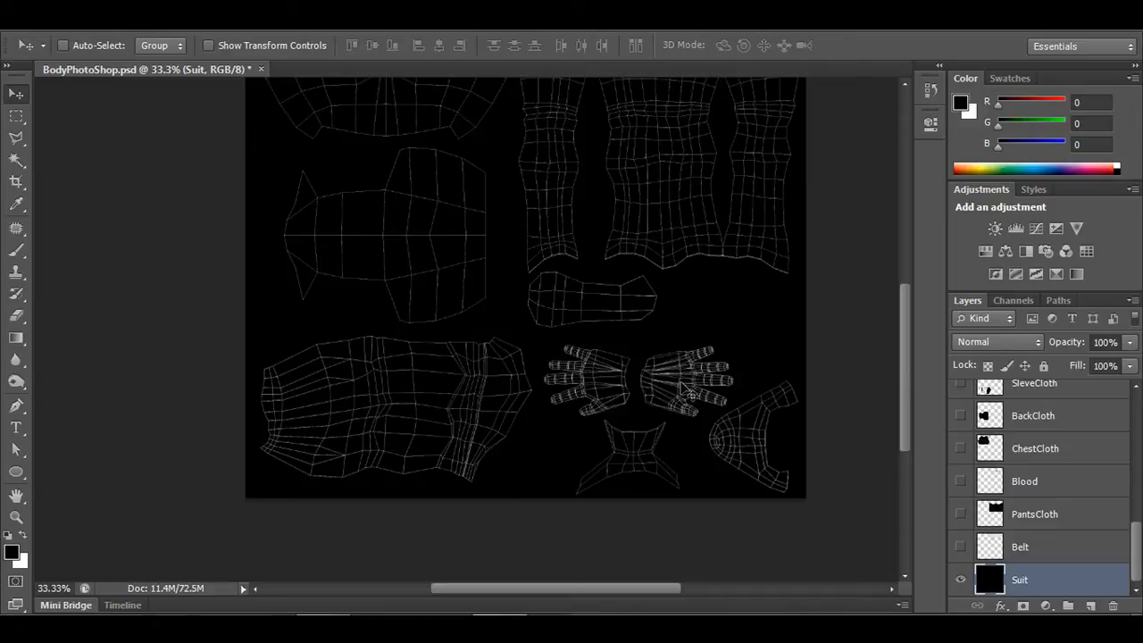
left_click_drag(671, 169, 625, 339)
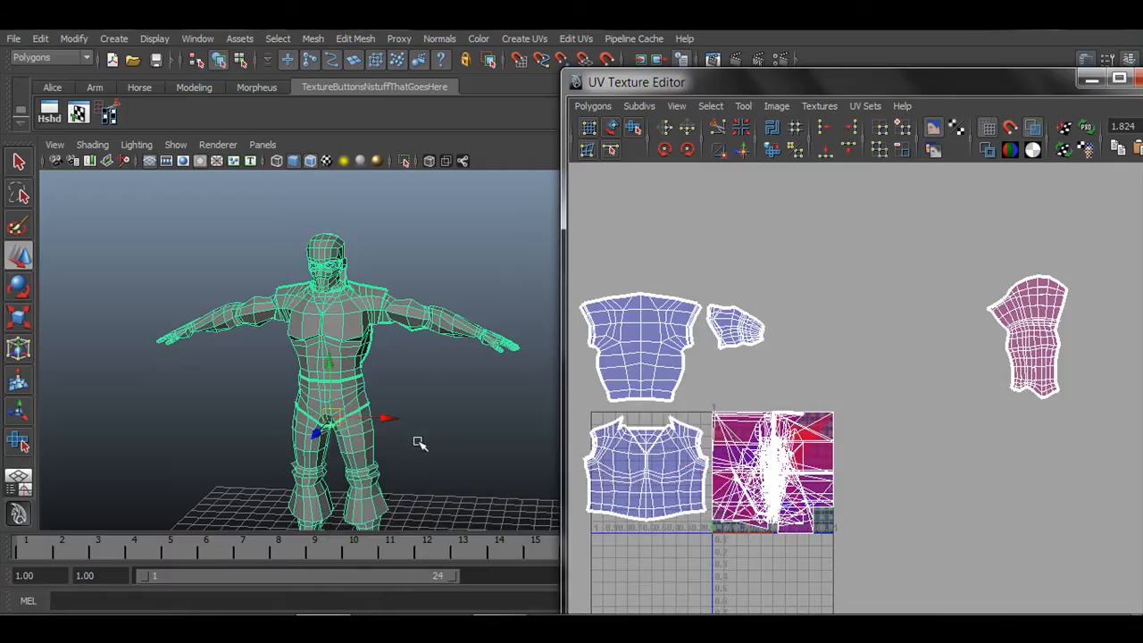
Switch back to Maya, select the vertical edges between the waist and leg seams on one side of the pelvis, and cut the UVs.
middle_click_drag(418, 442, 447, 351, "alt")
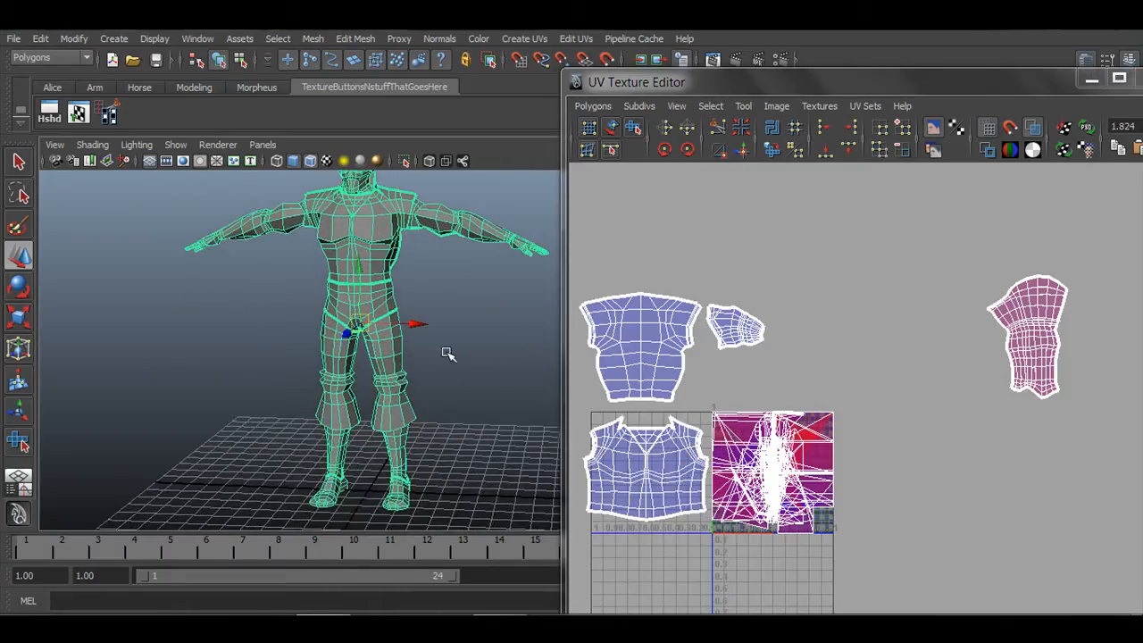
middle_click_drag(1042, 371, 998, 381, "alt")
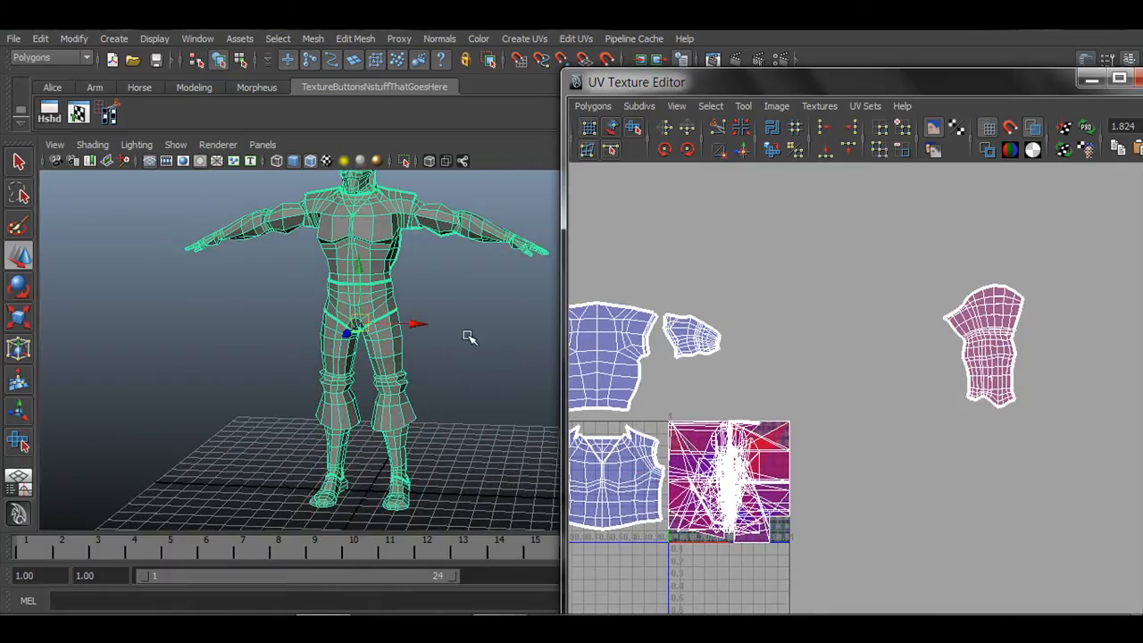
key("q")
scroll(365, 396, "up", 5)
left_click_drag(311, 333, 372, 416, "alt")
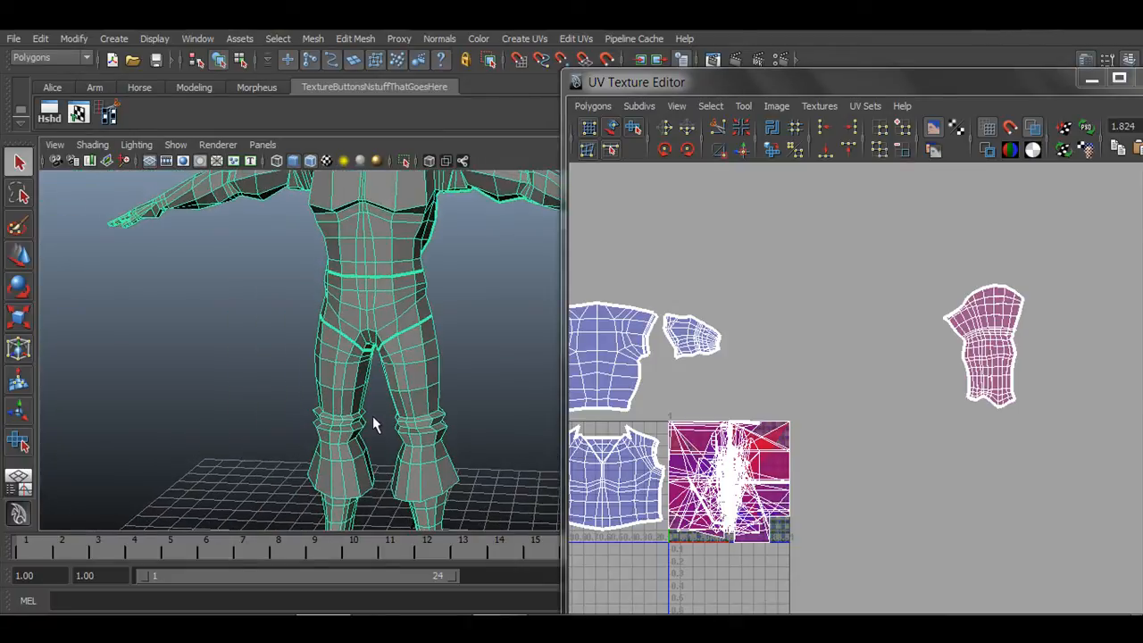
scroll(295, 381, "up", 4)
middle_click_drag(286, 306, 360, 371, "alt")
left_click_drag(360, 372, 341, 318, "alt")
right_click_drag(341, 317, 342, 287)
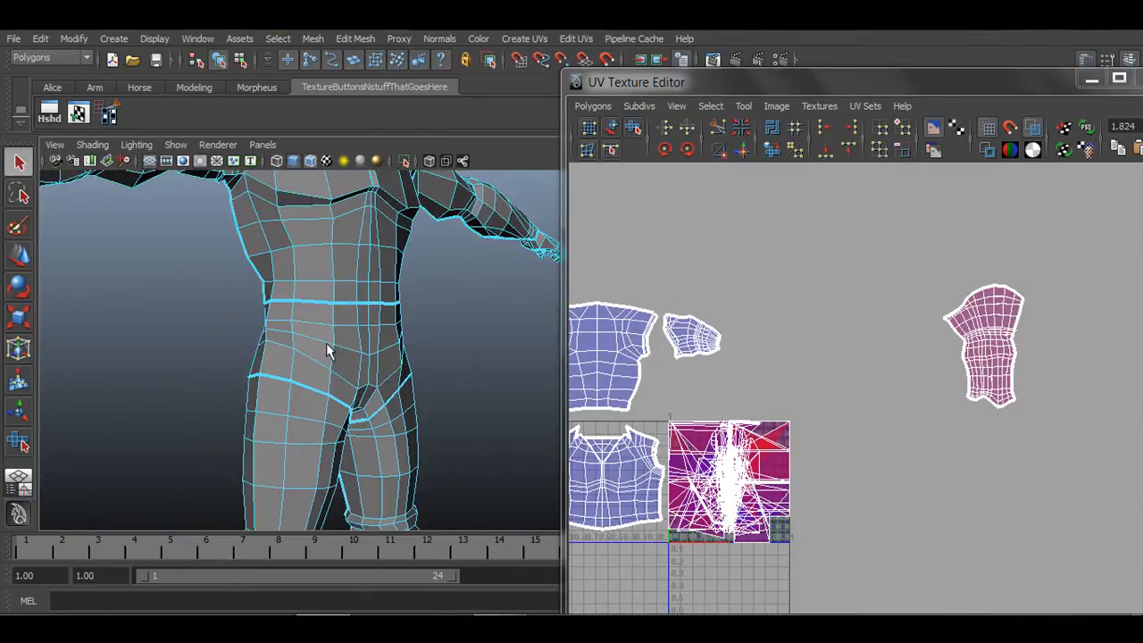
left_click_drag(342, 338, 422, 353, "alt")
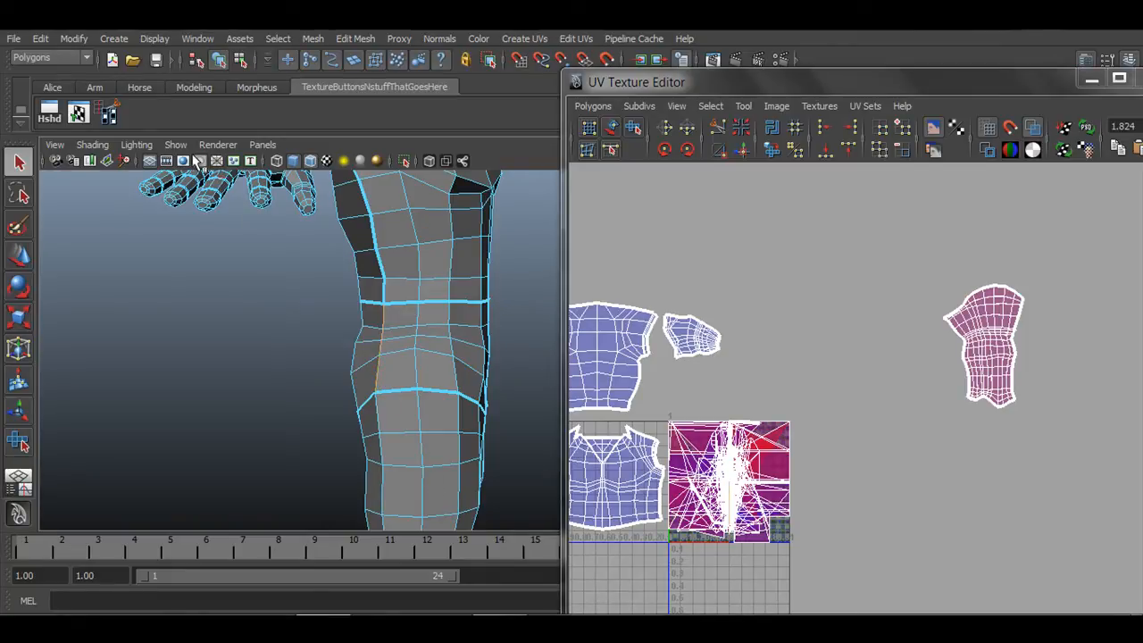
left_click(113, 115)
Select the matching vertical edges from the waist seam to the leg seam on the pelvis's other side for the second cut.
scroll(341, 371, "up", 3)
left_click_drag(340, 369, 574, 389, "alt")
left_click_drag(253, 371, 288, 305, "alt")
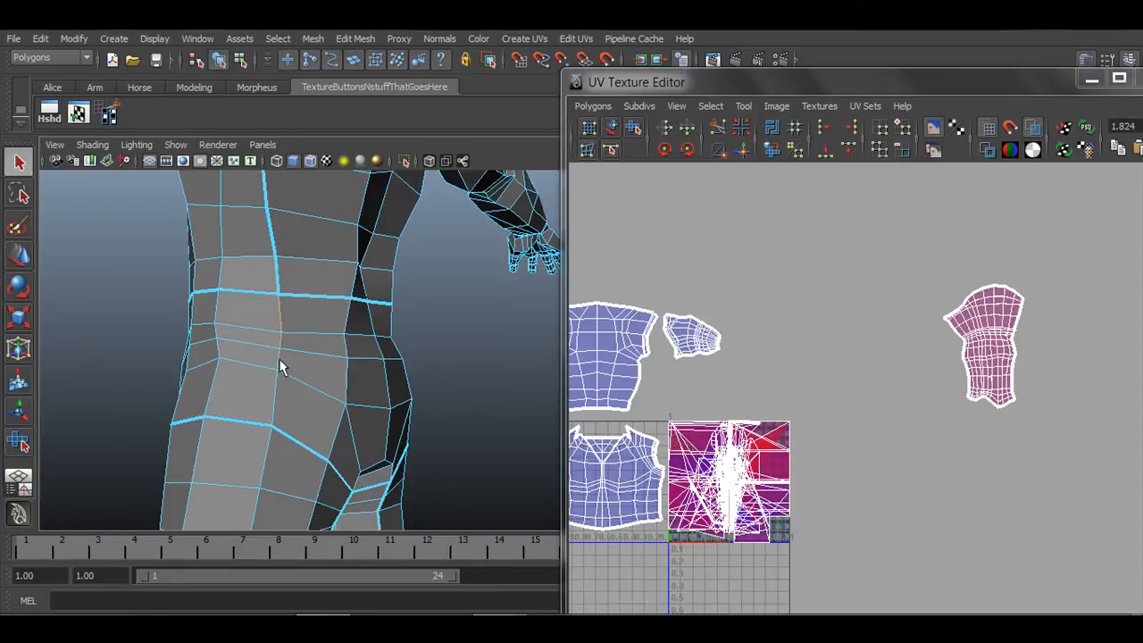
left_click(274, 398, "shift")
Select one UV on the pelvis and expand the selection to its whole UV shell.
left_click_drag(380, 421, 385, 382, "alt")
right_click(370, 318)
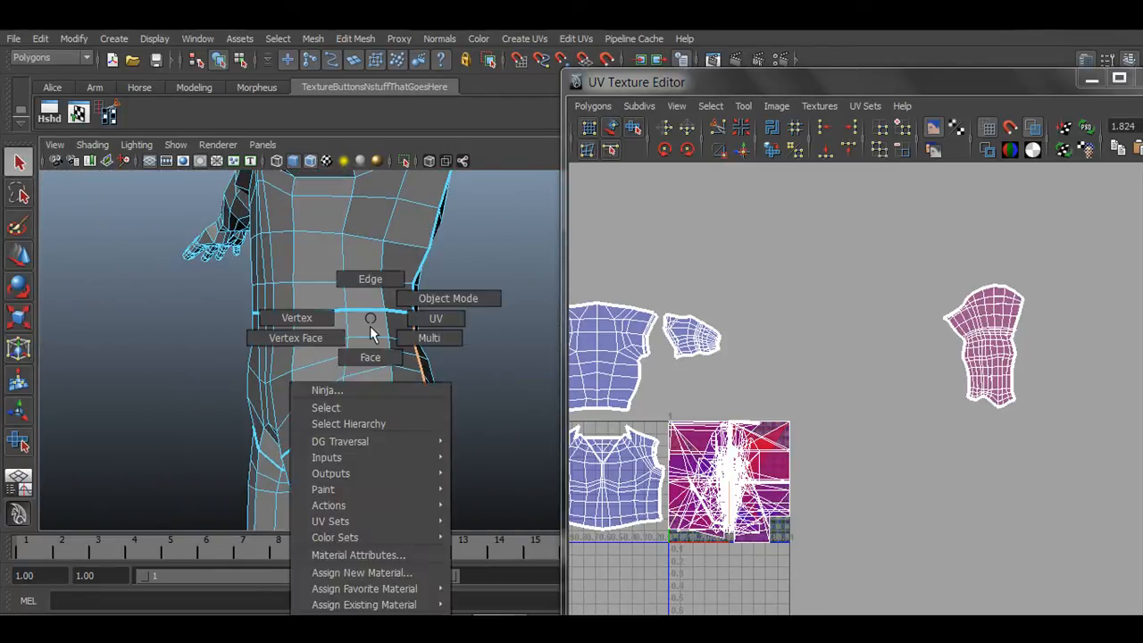
left_click(379, 357)
right_click(348, 318)
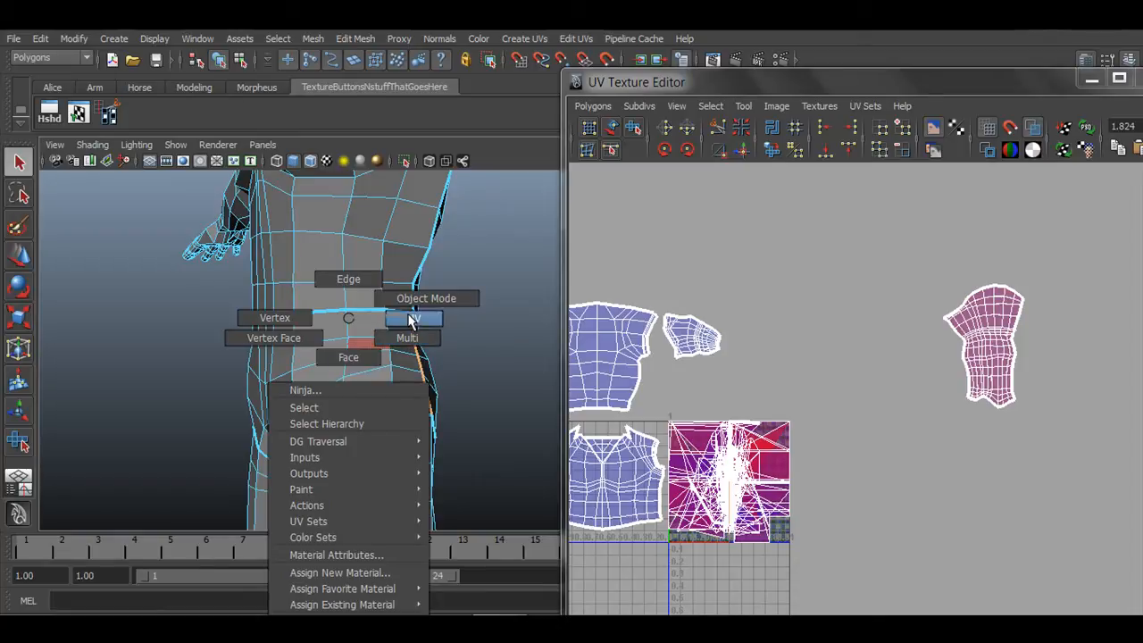
left_click(412, 320)
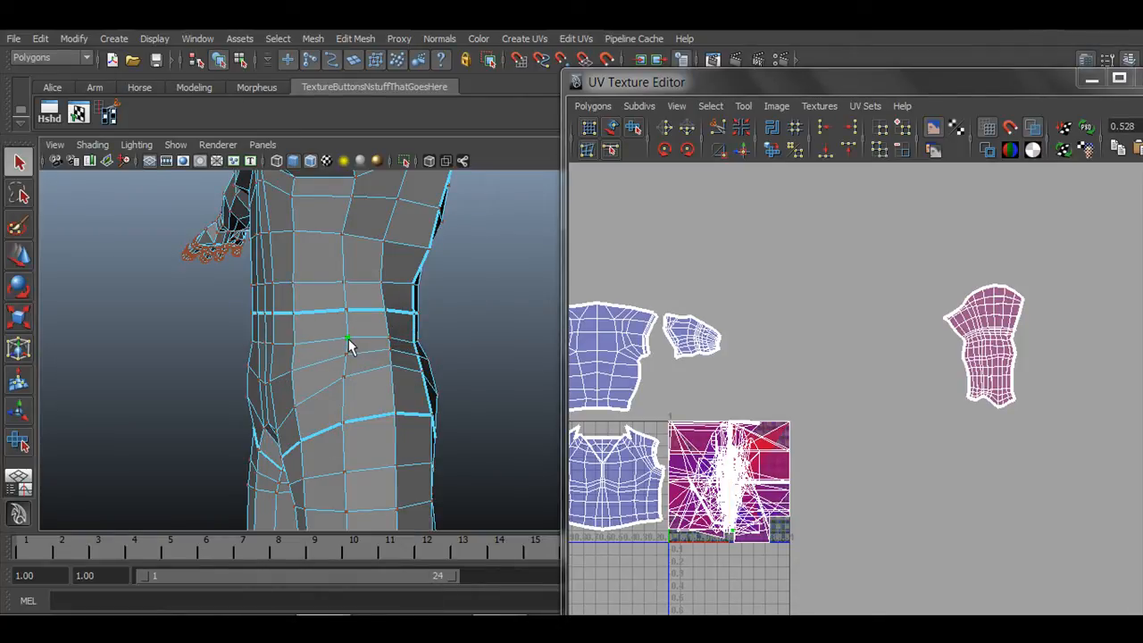
right_click(348, 346, "ctrl")
left_click(353, 423)
left_click_drag(422, 406, 401, 424, "alt")
scroll(319, 389, "up", 4)
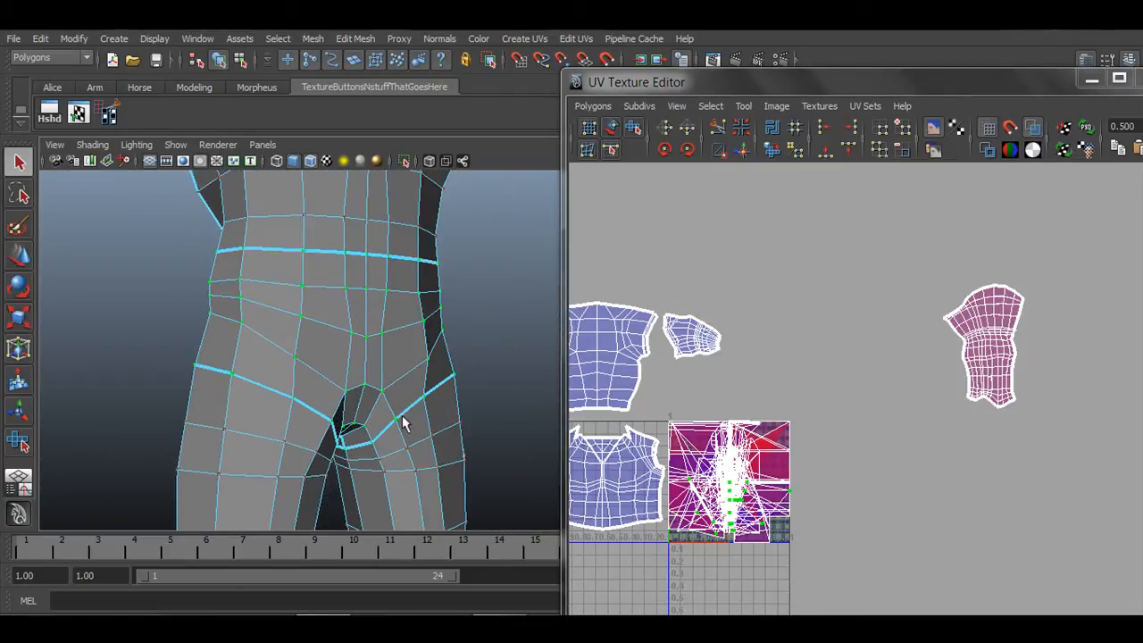
left_click(525, 39)
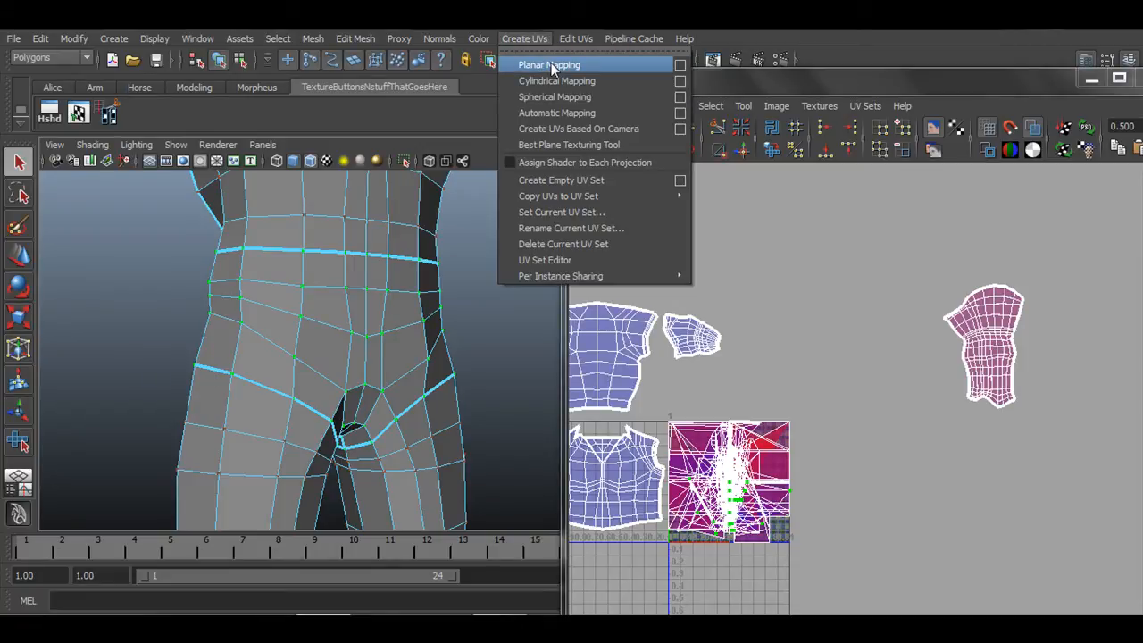
left_click(551, 65)
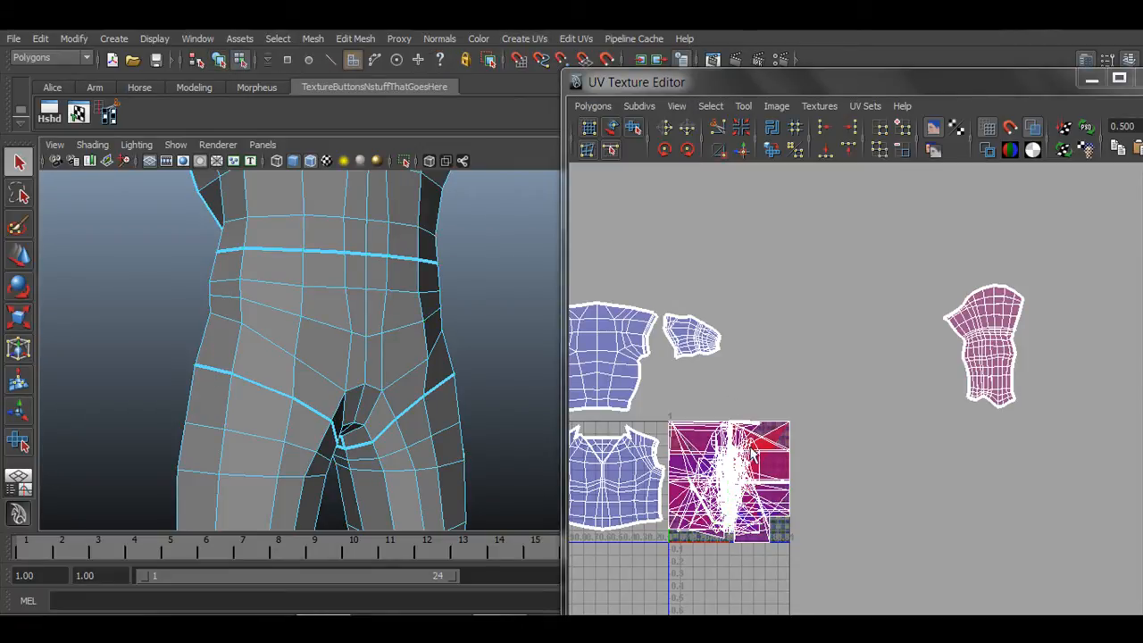
key("ctrl+z")
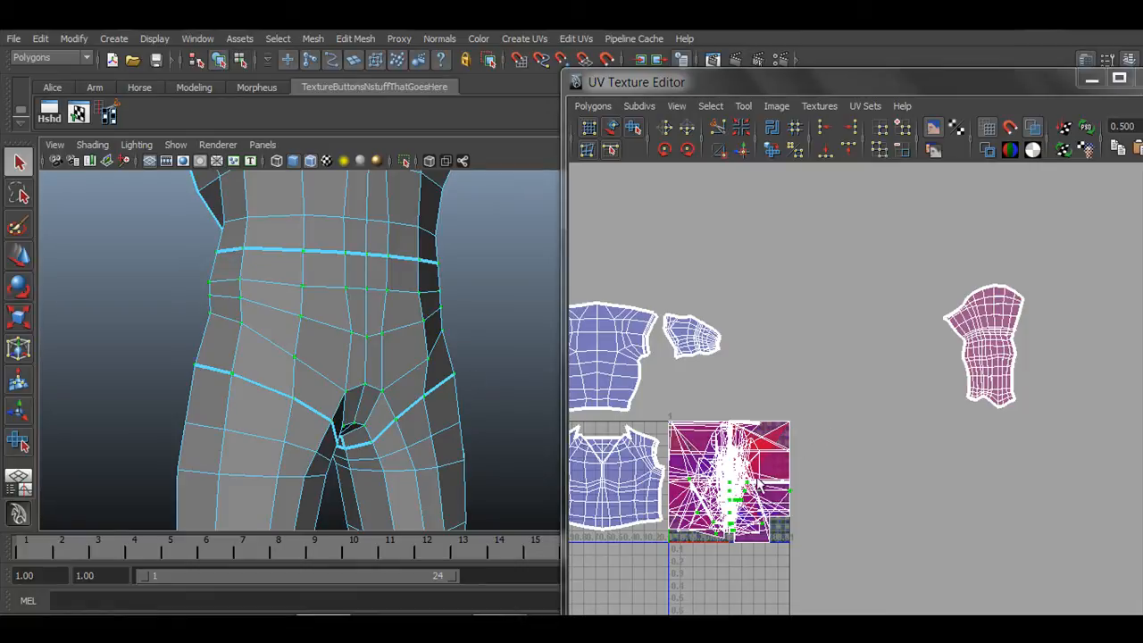
Move the pelvis UVs out of the tangled texture square and select all faces of that shell.
key("w")
left_click_drag(768, 509, 936, 509)
right_click_drag(915, 455, 914, 497)
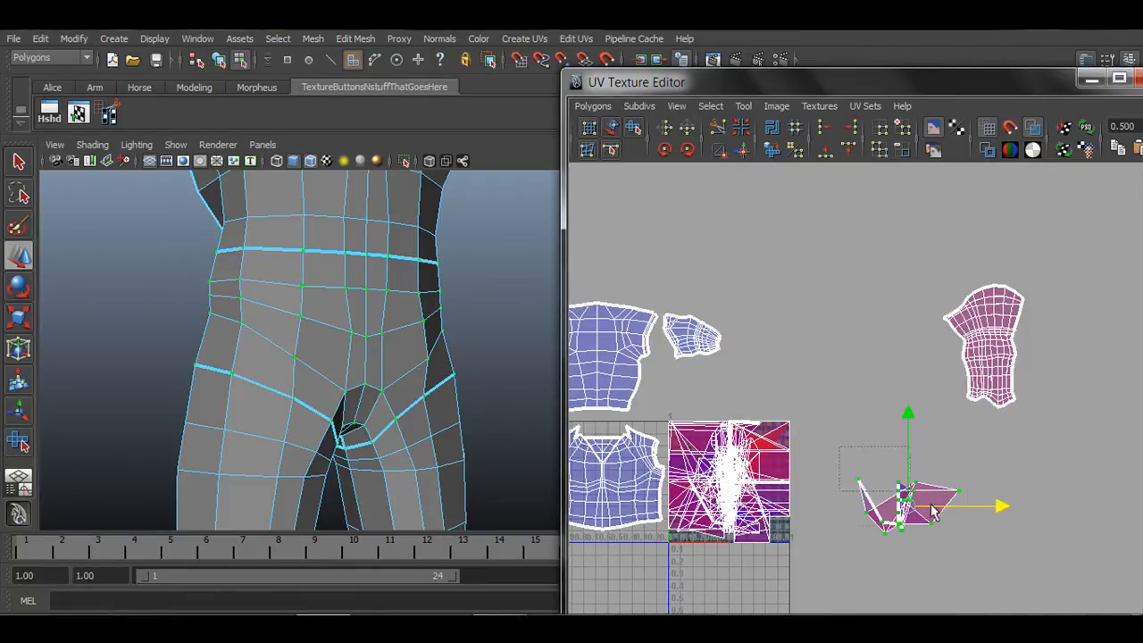
left_click_drag(931, 504, 987, 544)
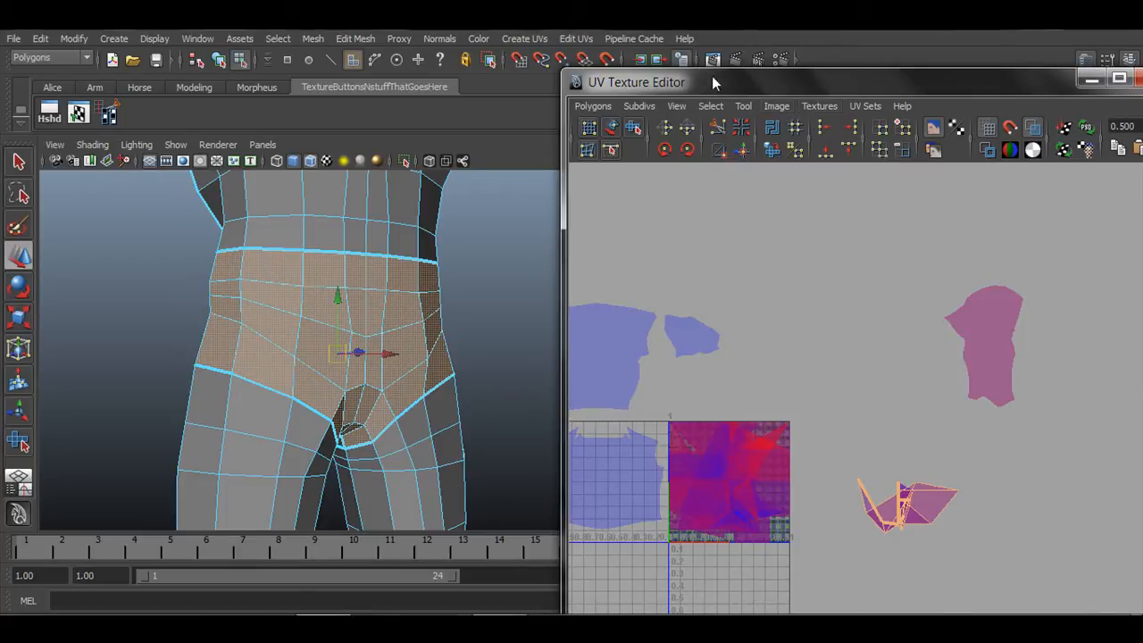
Apply Planar Mapping to the pelvis faces and move the projected UV shell out of the texture square below the leg shells.
left_click(523, 40)
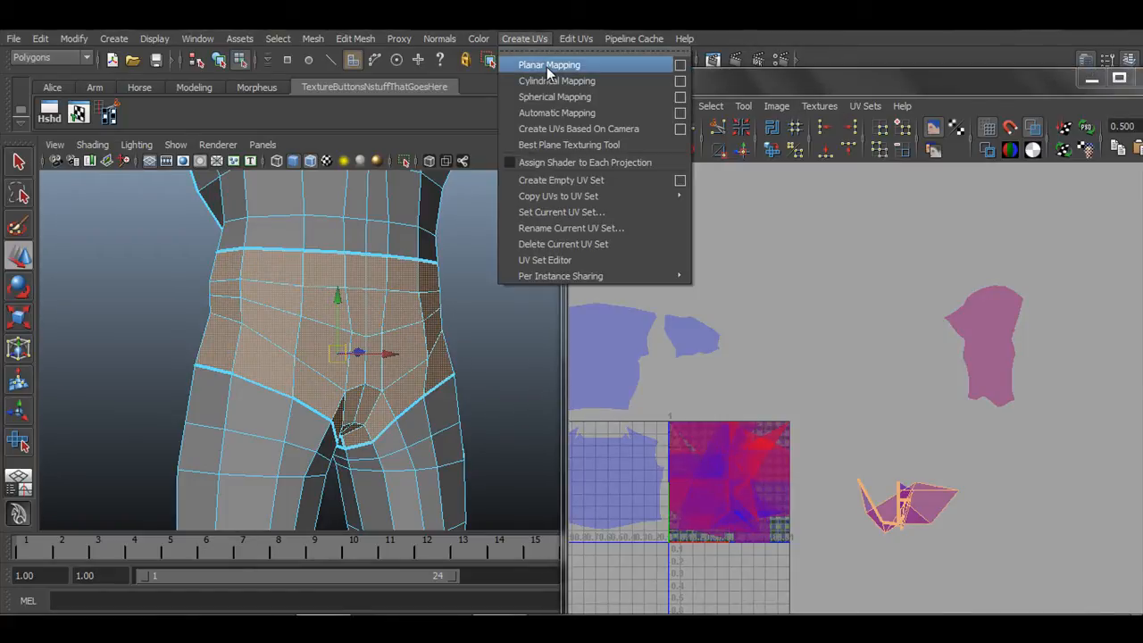
left_click(547, 65)
key("w")
right_click_drag(744, 461, 797, 458)
left_click_drag(797, 458, 797, 458)
right_click_drag(774, 449, 826, 424, "ctrl")
left_click_drag(805, 483, 988, 489)
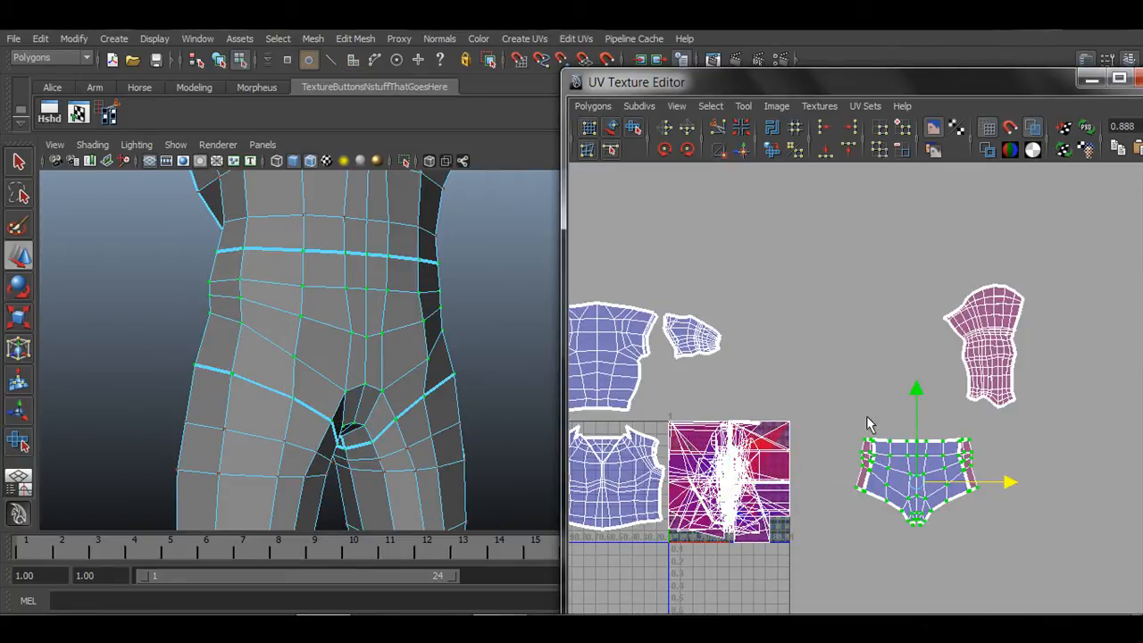
Select the UVs along the vertical centre line of the pelvis shell.
left_click(898, 533)
middle_click_drag(968, 559, 852, 518, "alt")
scroll(839, 511, "up", 2)
middle_click_drag(782, 490, 795, 436, "alt")
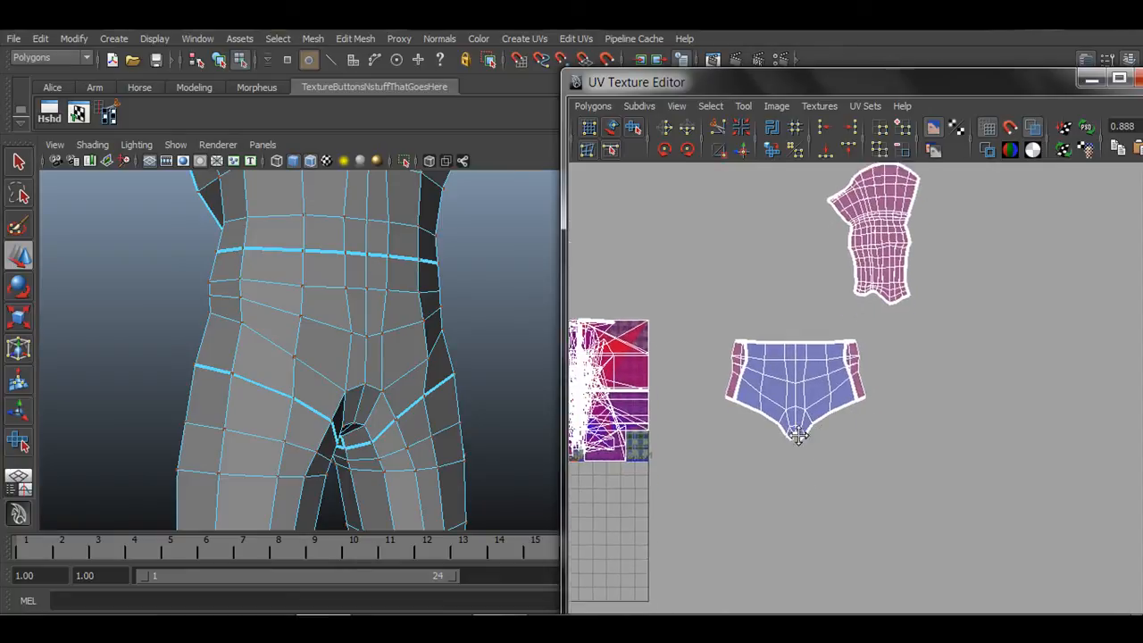
scroll(785, 447, "up", 3)
middle_click_drag(665, 396, 744, 417, "alt")
scroll(746, 418, "up", 2)
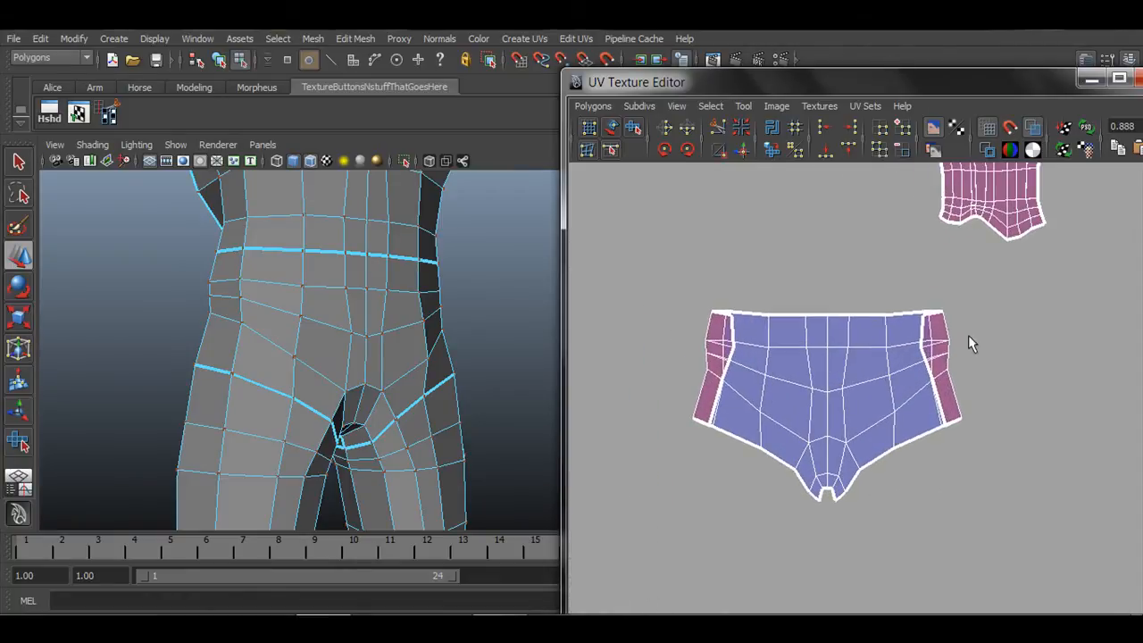
right_click_drag(832, 329, 816, 295)
left_click_drag(833, 451, 829, 497)
Unfold the pelvis shell with Pin selected UVs and close the unfold options.
left_click(593, 105)
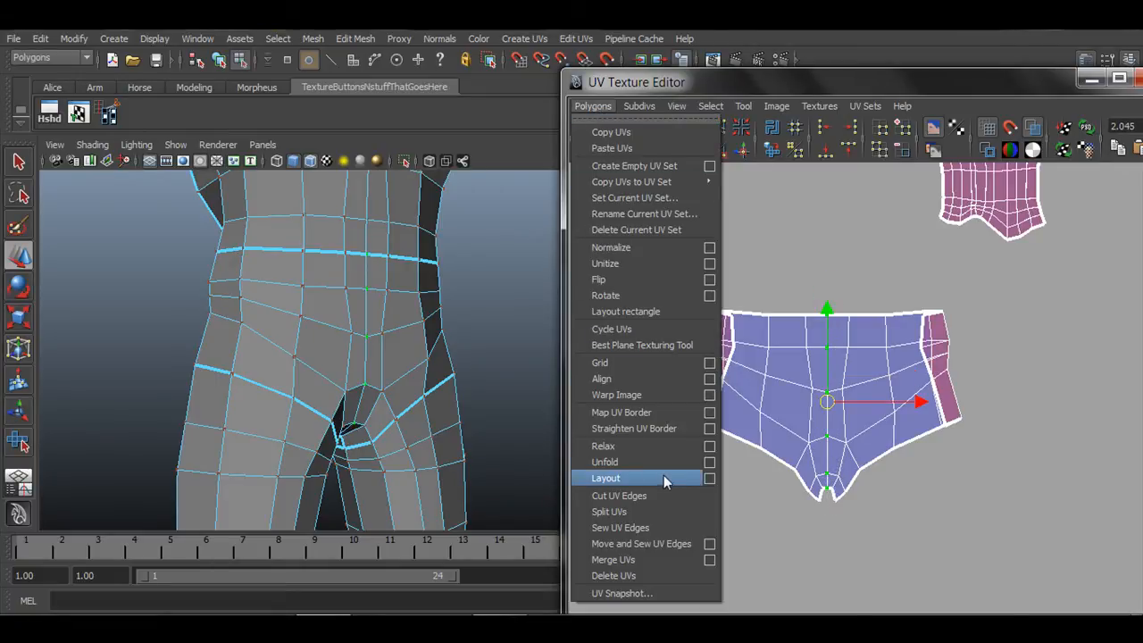
left_click(709, 462)
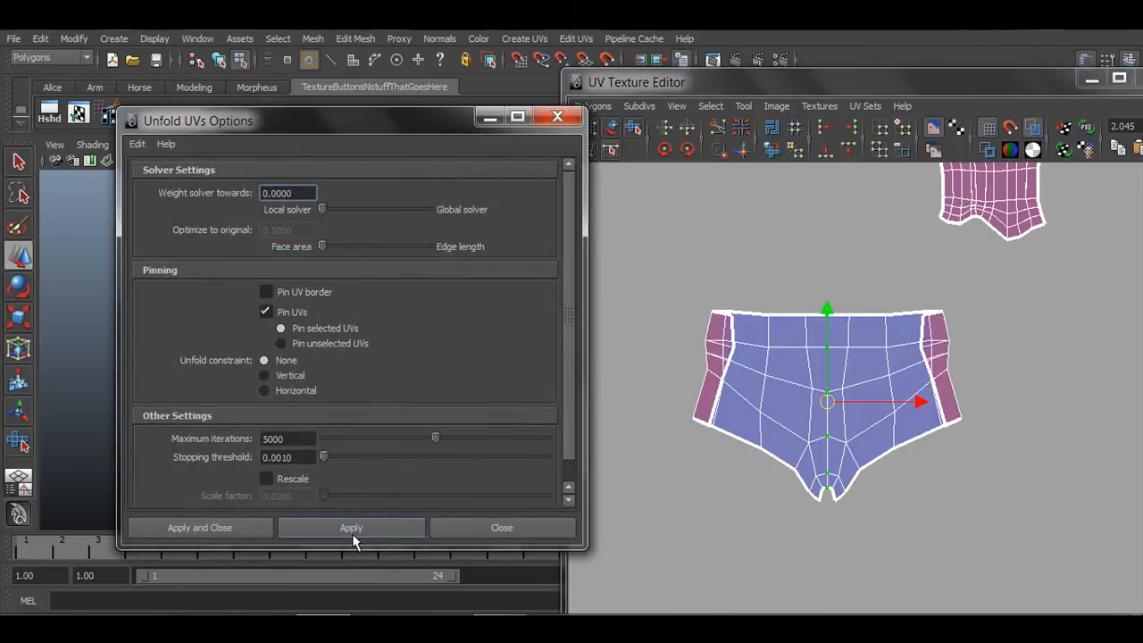
left_click(352, 532)
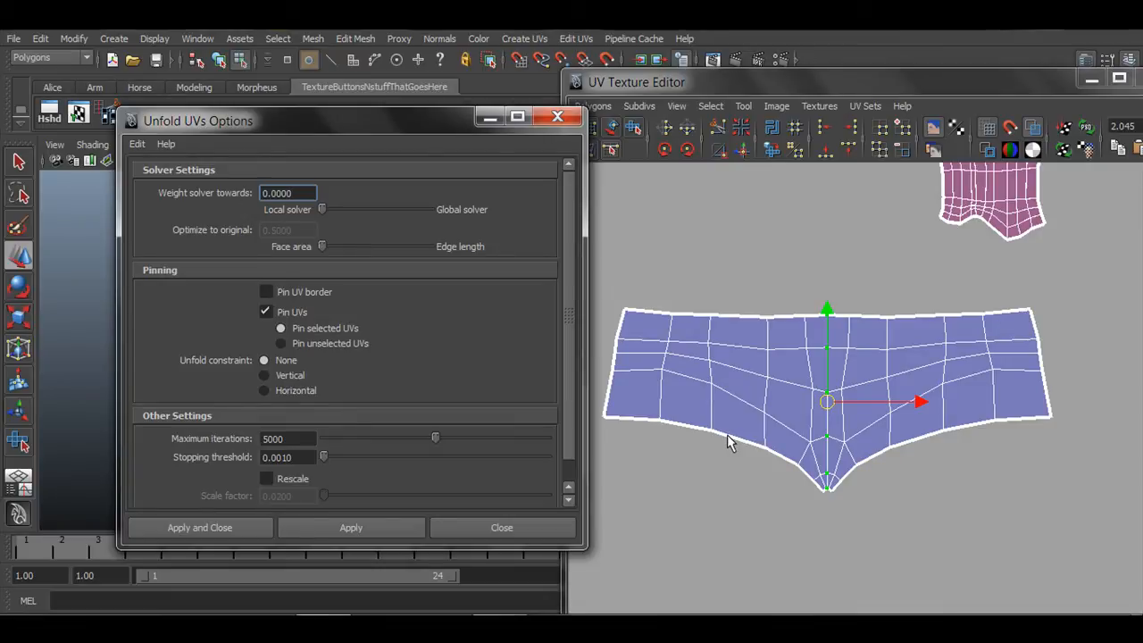
left_click(501, 528)
scroll(773, 451, "down", 3)
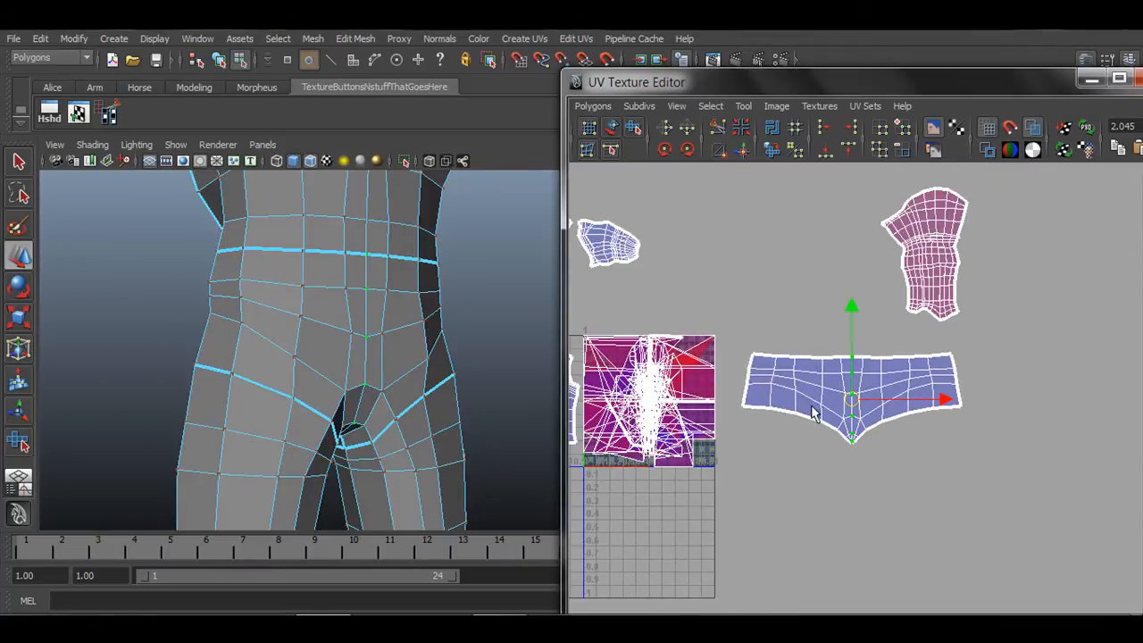
Select all UVs of the unfolded pelvis shell and move it up clear of the leg shells.
key("q")
right_click_drag(813, 391, 897, 380)
key("w")
left_click_drag(855, 399, 845, 231)
middle_click_drag(884, 280, 884, 435, "alt")
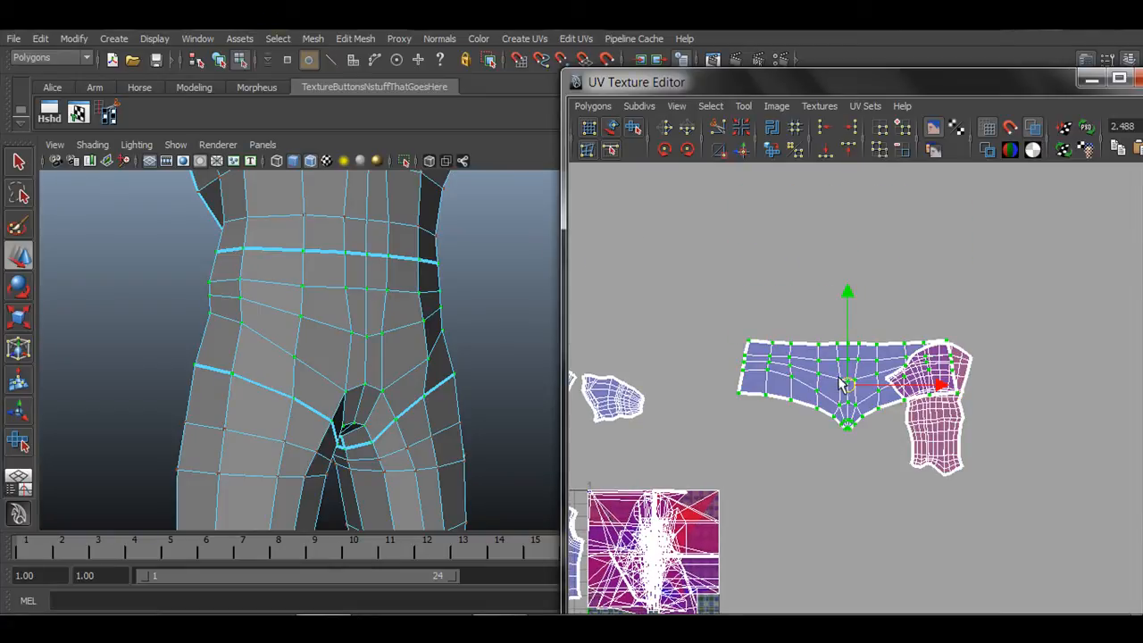
left_click_drag(842, 384, 857, 323)
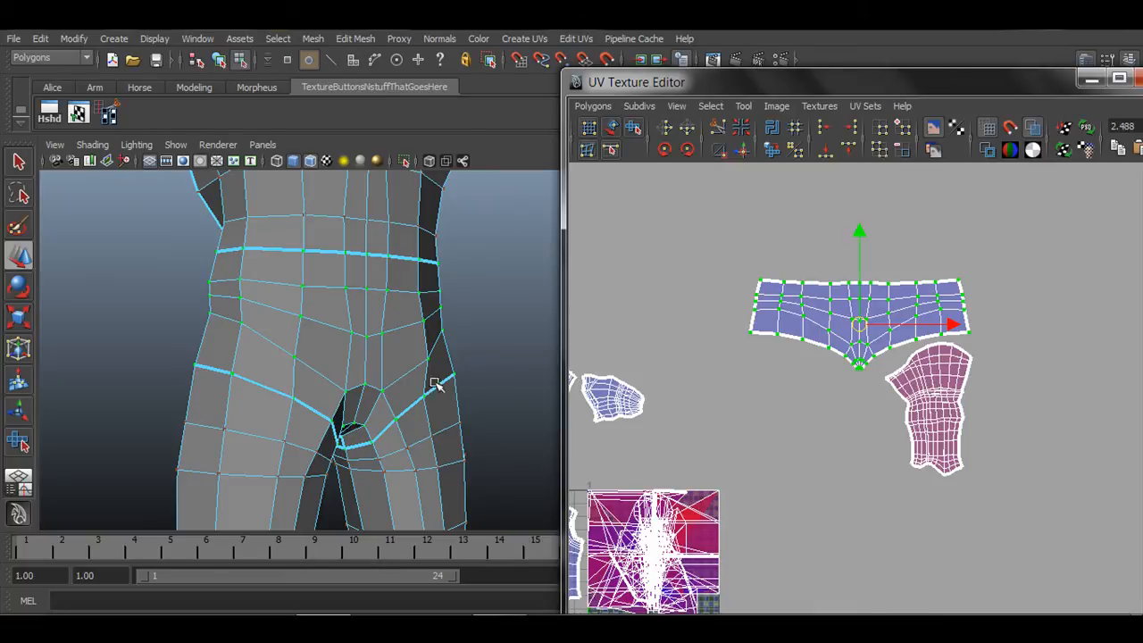
Move the UV shell of the pelvis's other side out of the tangled texture square and select all its faces.
left_click_drag(435, 384, 306, 331, "alt")
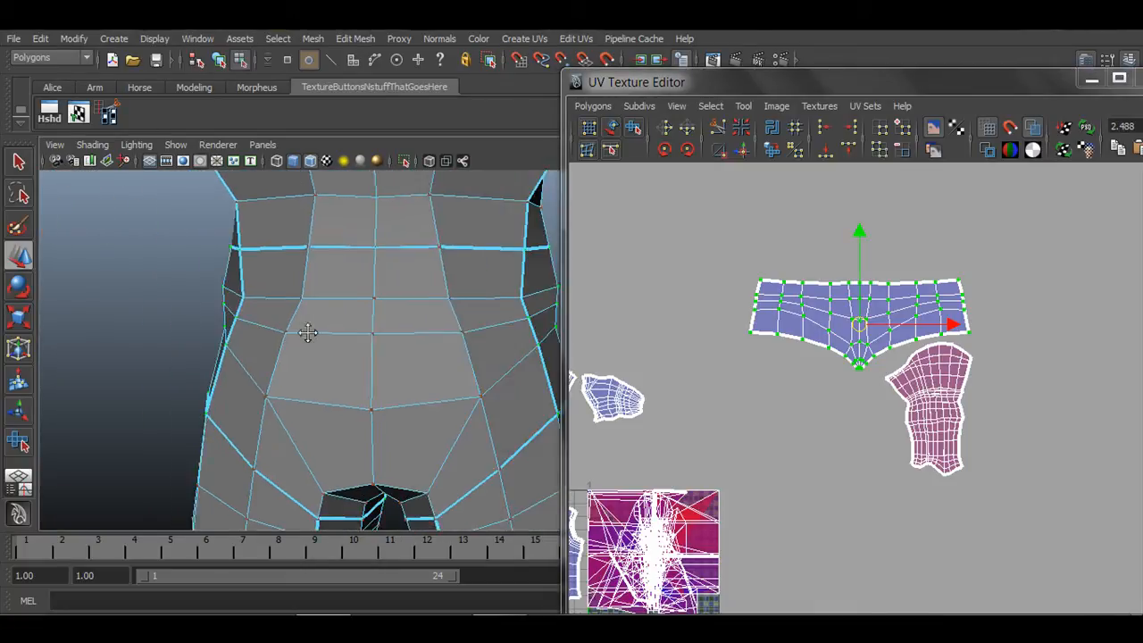
left_click(363, 333)
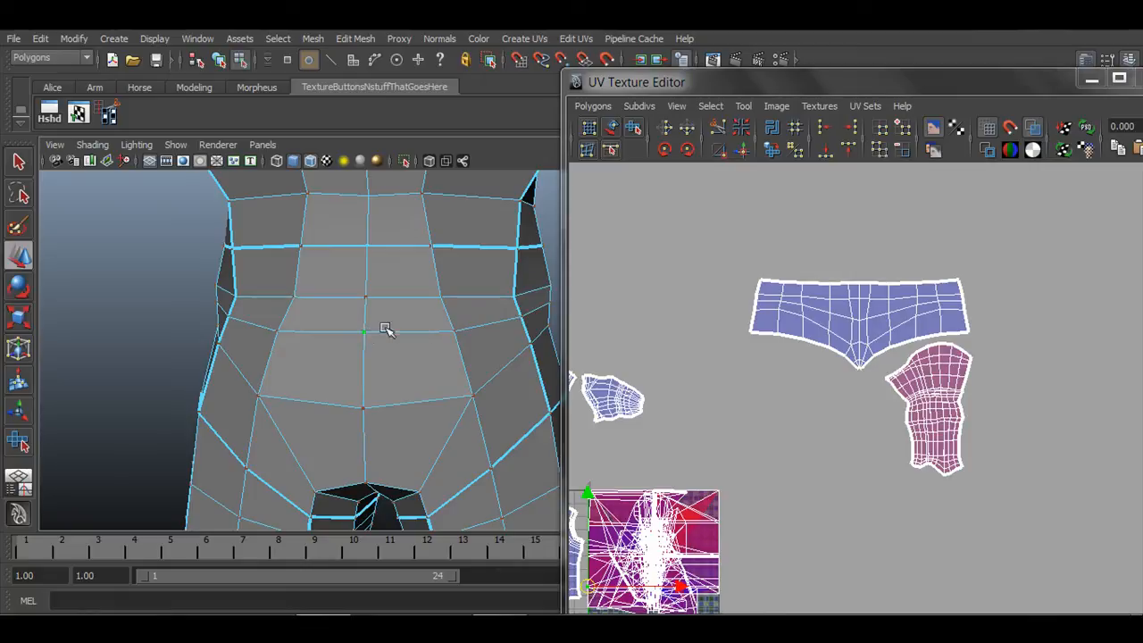
right_click(364, 334, "ctrl")
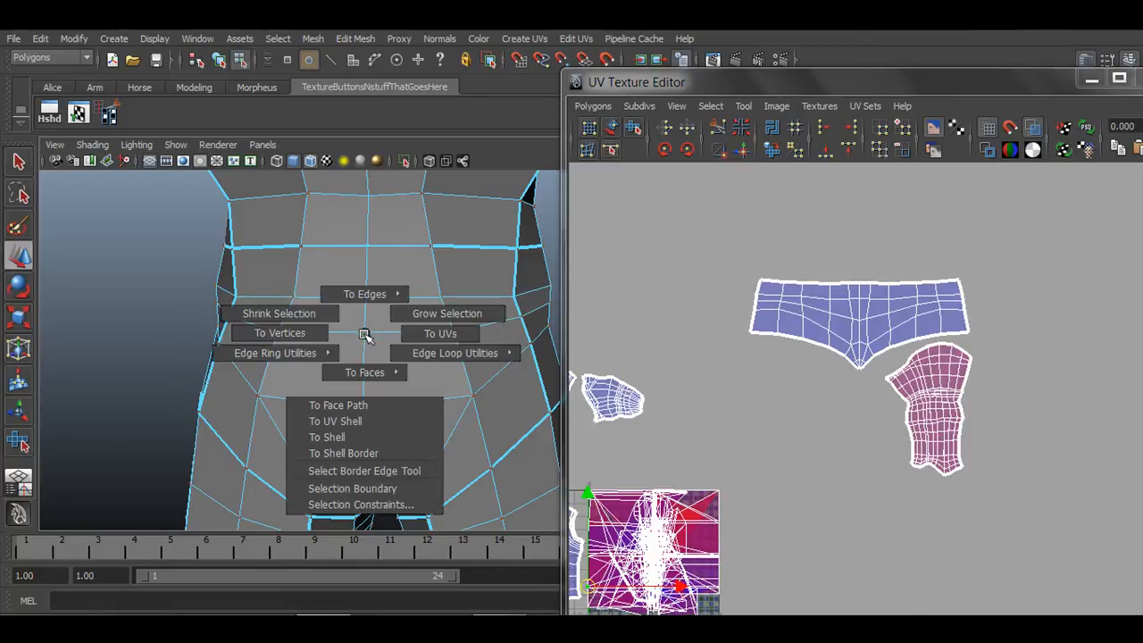
left_click(359, 424)
left_click_drag(616, 555, 818, 479)
right_click(813, 455)
key("q")
left_click_drag(777, 407, 868, 553)
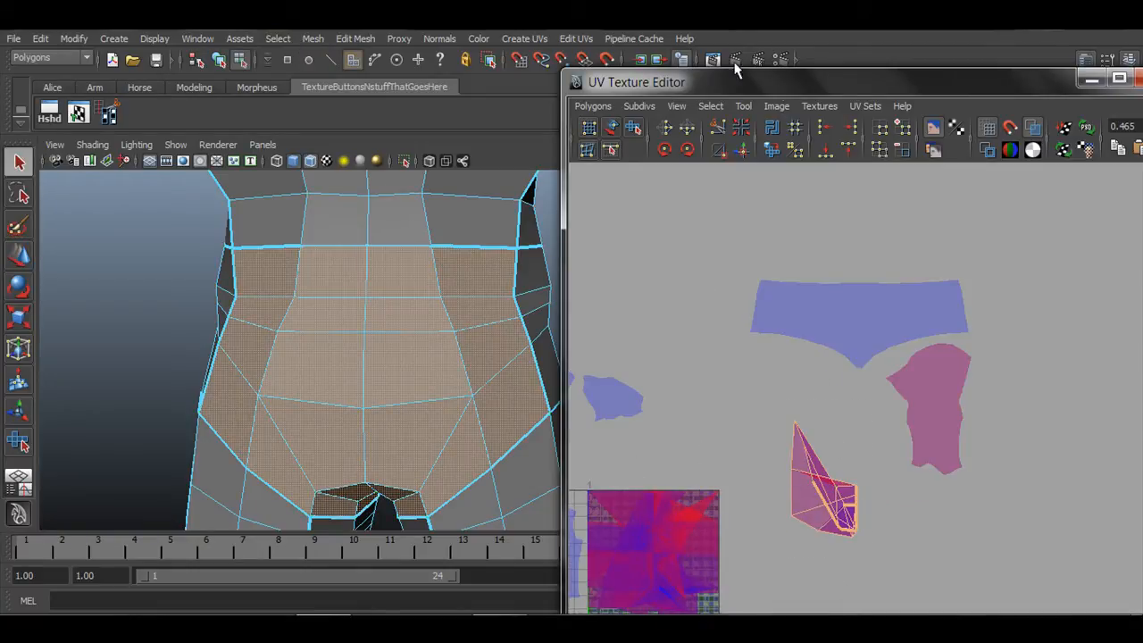
Apply Planar Mapping to these pelvis faces and move the projected UV shell out of the texture square.
left_click(524, 38)
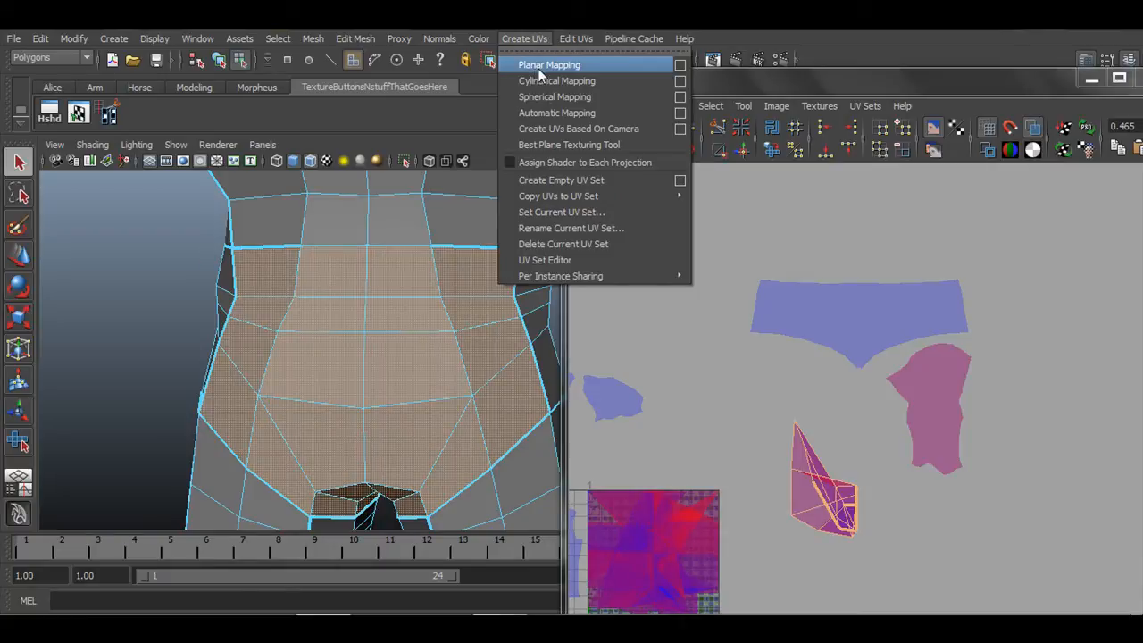
left_click(544, 66)
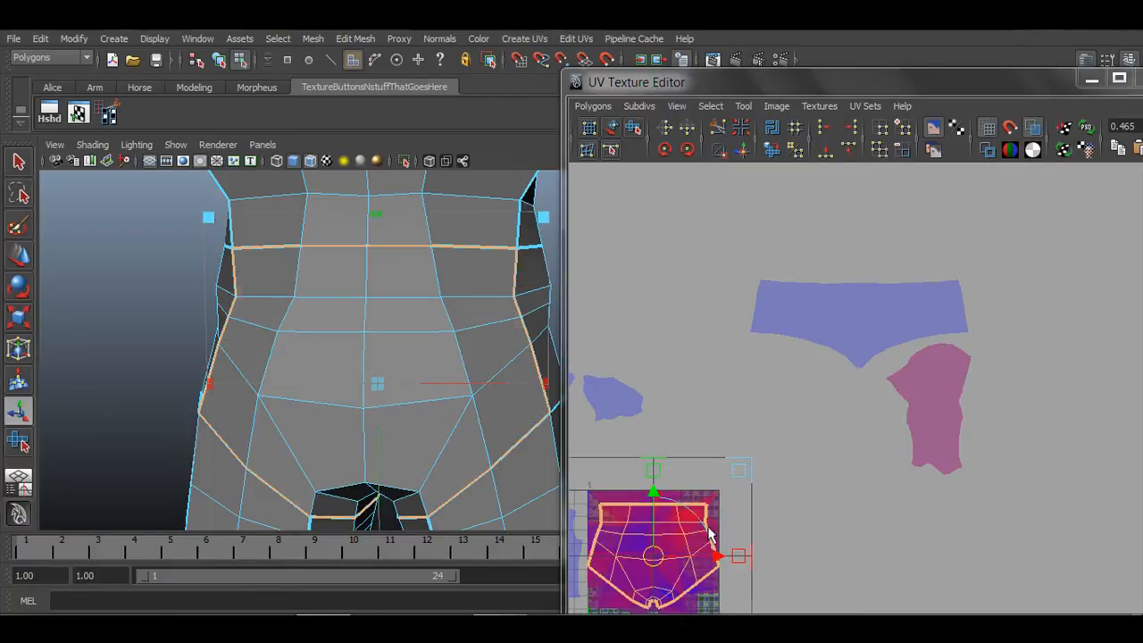
key("q")
right_click_drag(704, 455, 768, 453)
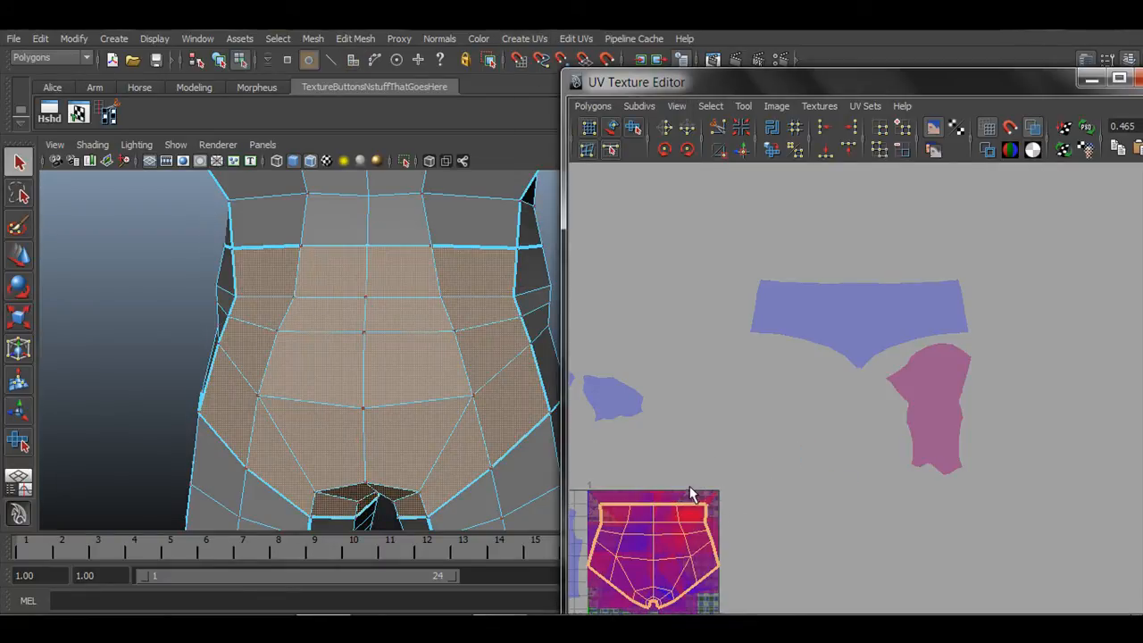
left_click_drag(689, 486, 716, 525)
right_click_drag(705, 507, 765, 482, "ctrl")
key("w")
left_click_drag(665, 568, 794, 449)
Flip the newly projected pelvis shell in the U direction.
key("f")
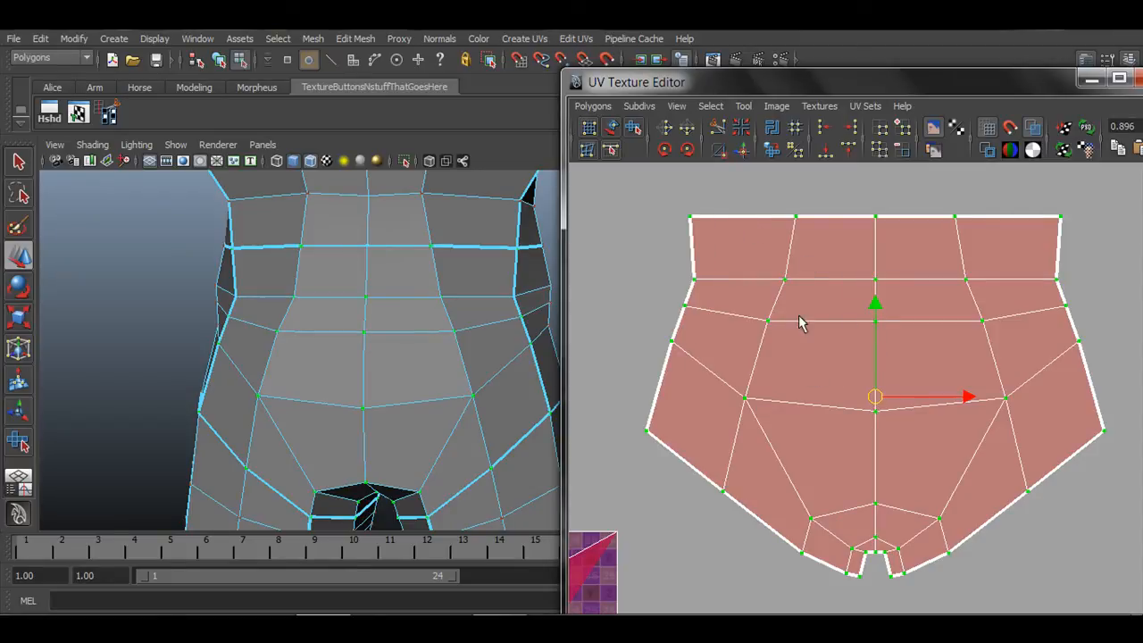
scroll(910, 438, "down", 2)
scroll(829, 454, "down", 2)
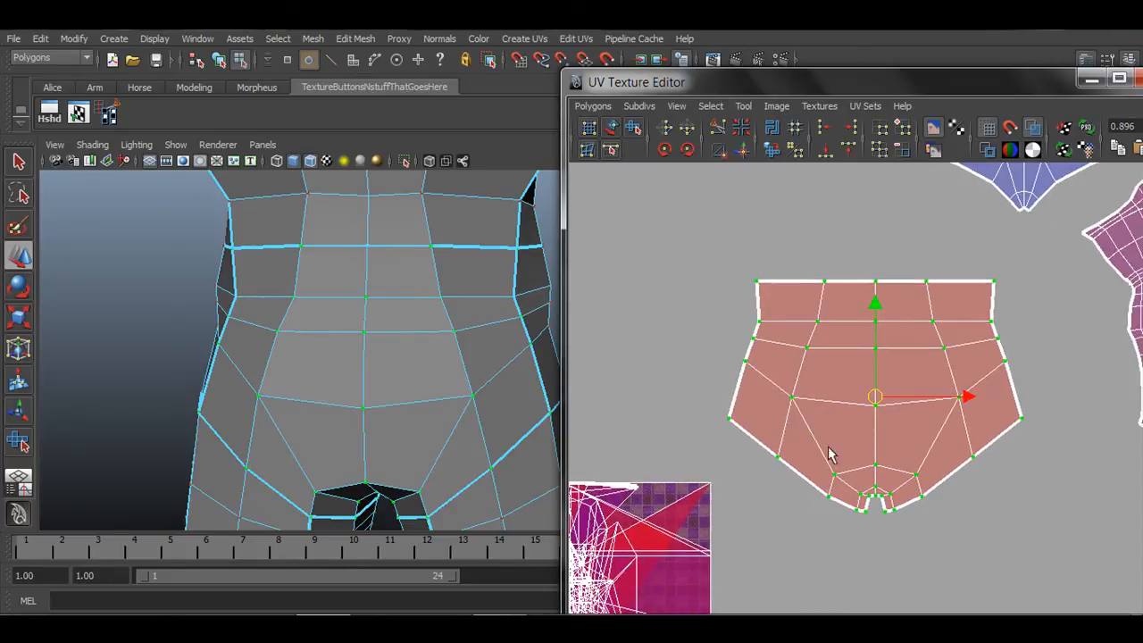
scroll(798, 476, "down", 1)
scroll(797, 475, "down", 2)
scroll(803, 477, "down", 1)
scroll(866, 474, "down", 1)
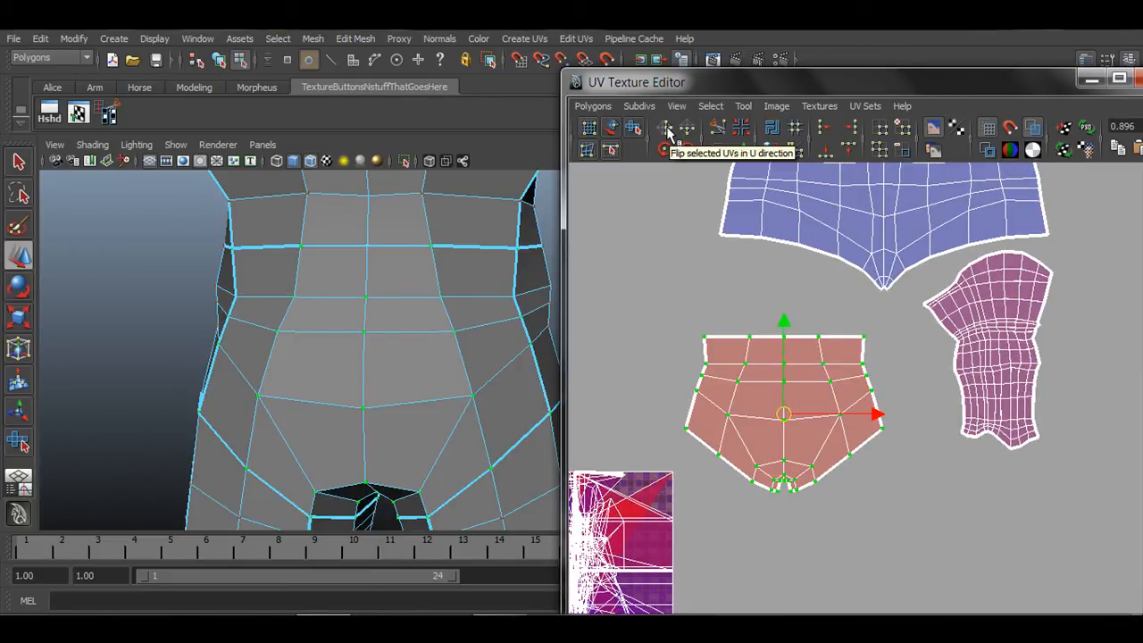
left_click(666, 128)
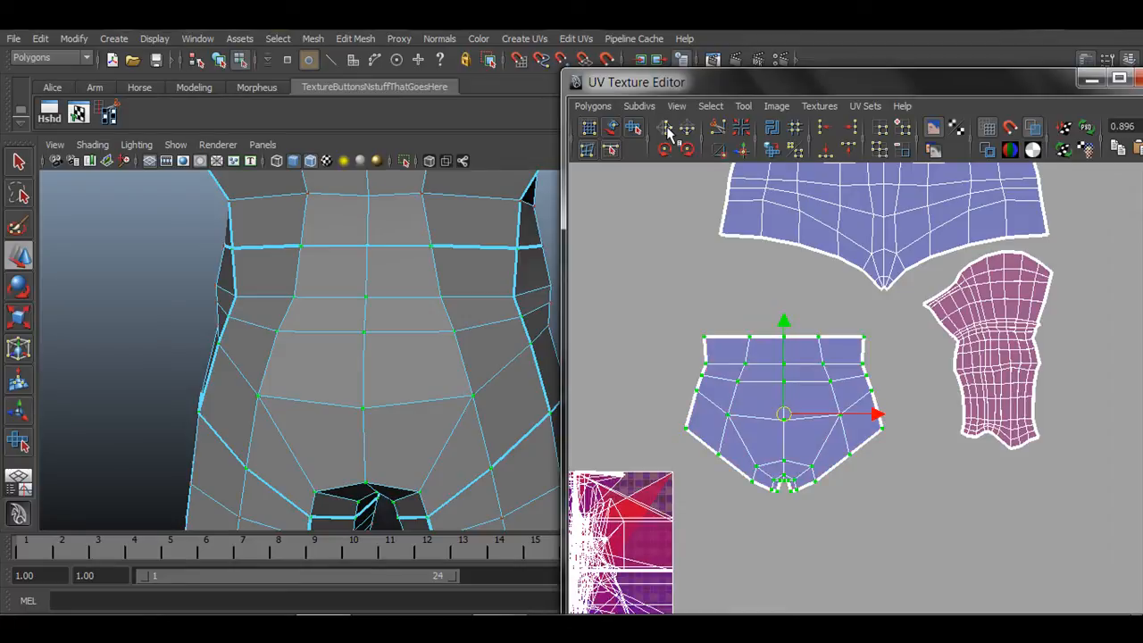
Move the flipped pelvis shell beside the wide unfolded pelvis shell, clear of the other shells.
right_click_drag(888, 509, 776, 470, "alt")
middle_click_drag(852, 412, 801, 457, "alt")
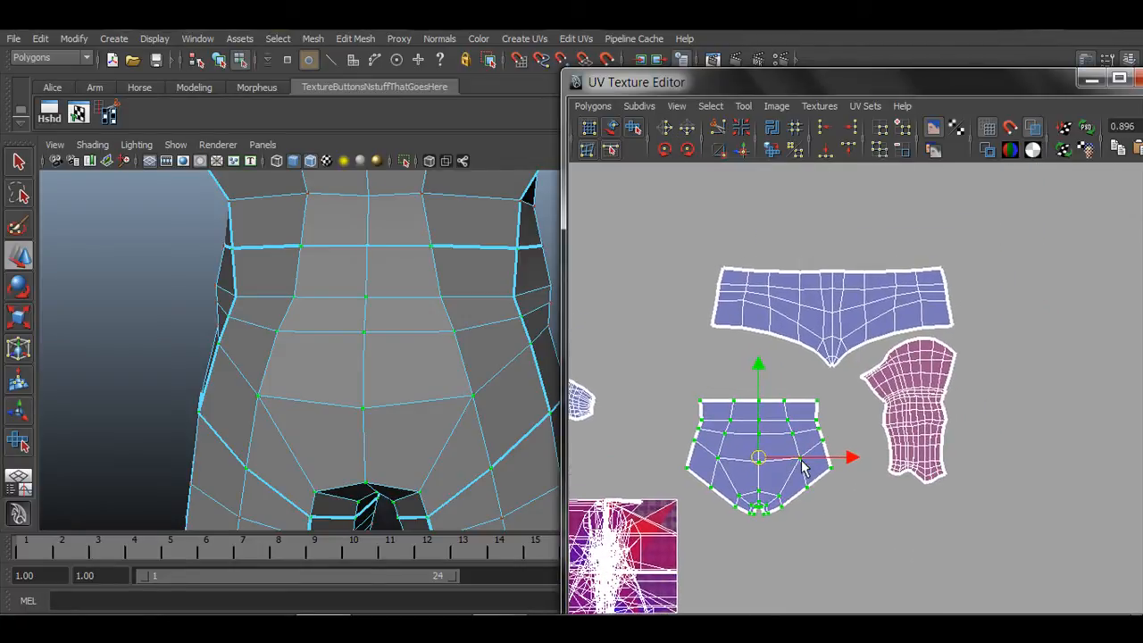
left_click_drag(758, 457, 706, 311)
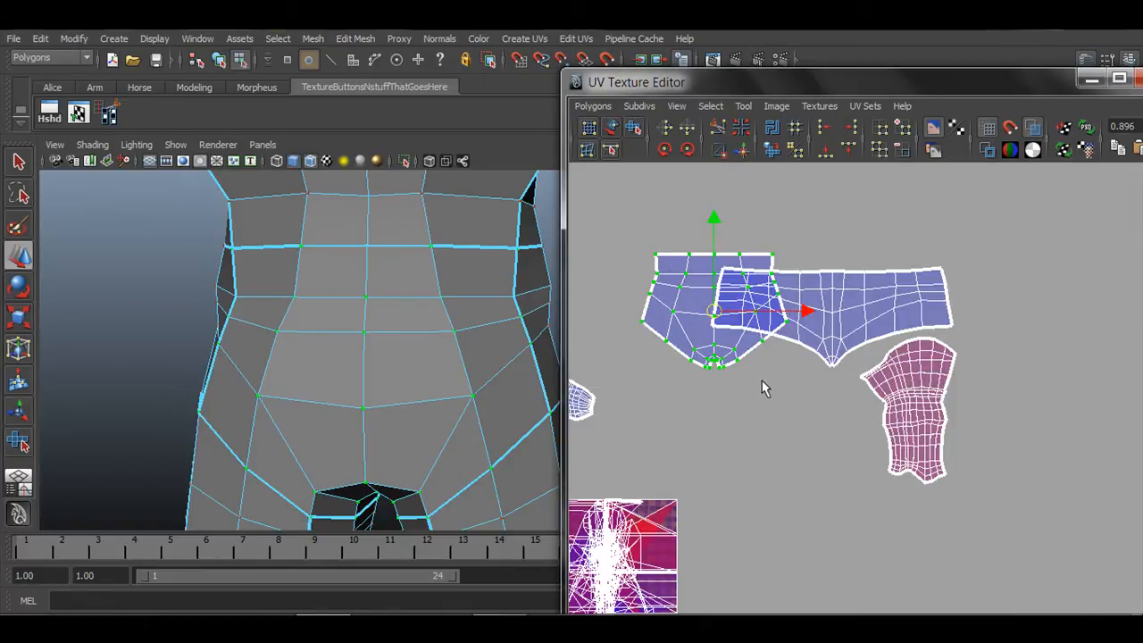
middle_click_drag(777, 383, 892, 444, "alt")
left_click_drag(811, 377, 741, 378)
middle_click_drag(857, 503, 893, 420, "alt")
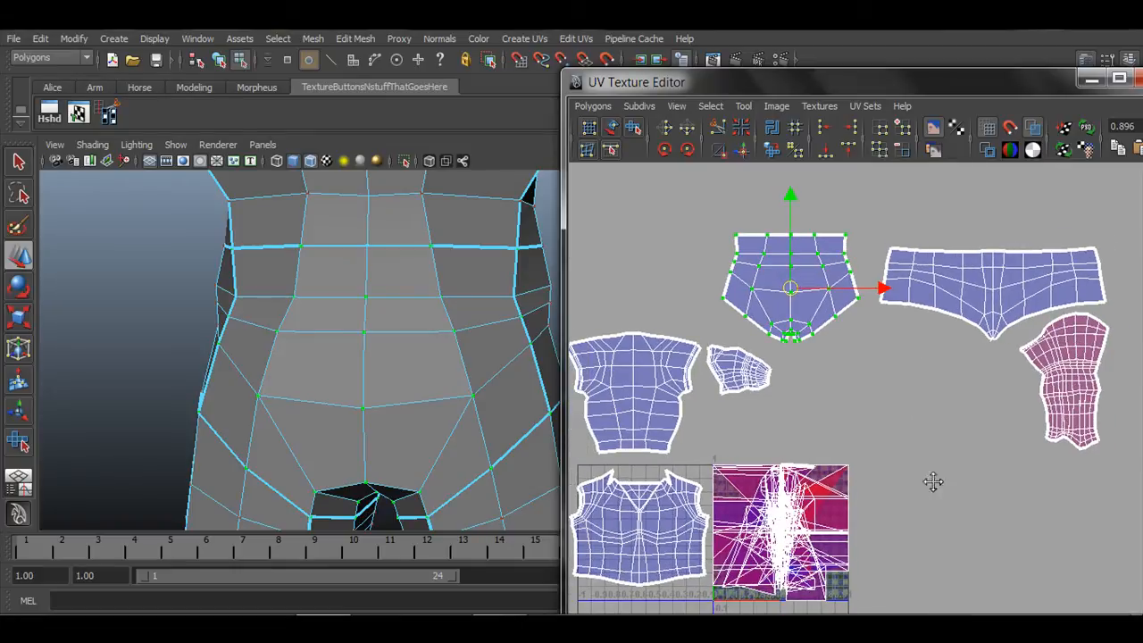
middle_click_drag(928, 479, 986, 413, "alt")
Return the ninja mesh to object mode and clear the selection.
left_click_drag(396, 360, 309, 361, "alt")
right_click_drag(384, 332, 439, 301)
scroll(455, 339, "down", 5)
left_click_drag(495, 407, 236, 367, "alt")
left_click(380, 349)
right_click_drag(237, 367, 298, 323, "alt")
middle_click_drag(308, 318, 207, 359, "alt")
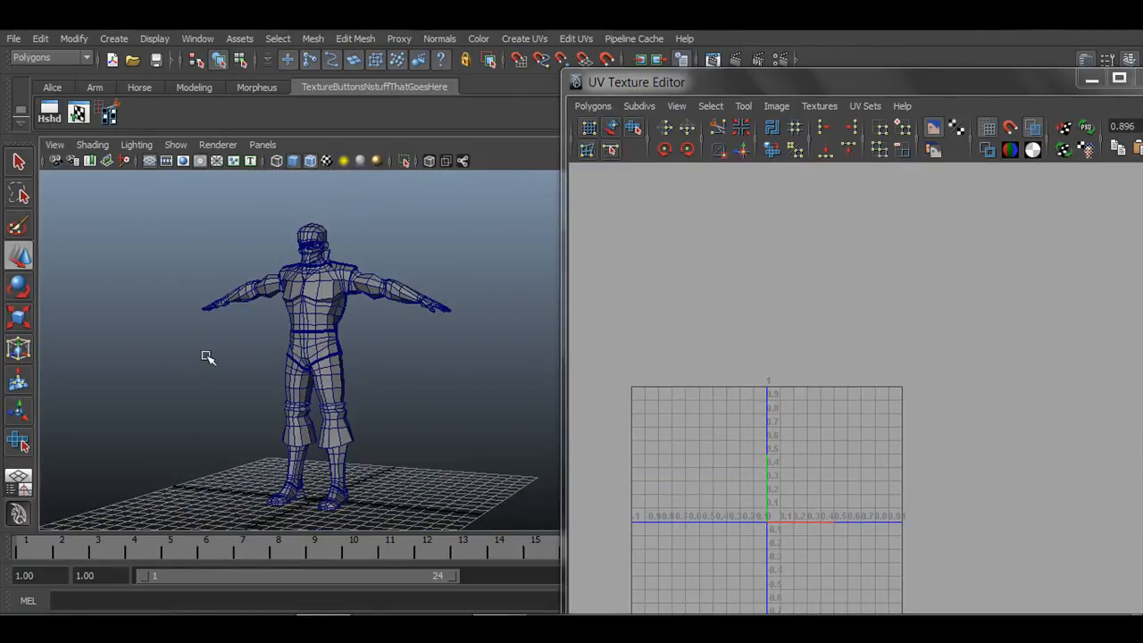
Examine the cut seams on the ninja's torso, arms, feet and head.
mouse_move(261, 363)
left_mouse_down("alt")
mouse_move(298, 363)
mouse_move(280, 370)
left_mouse_up("alt")
middle_click_drag(392, 375, 286, 378, "alt")
right_click_drag(286, 378, 422, 355, "alt")
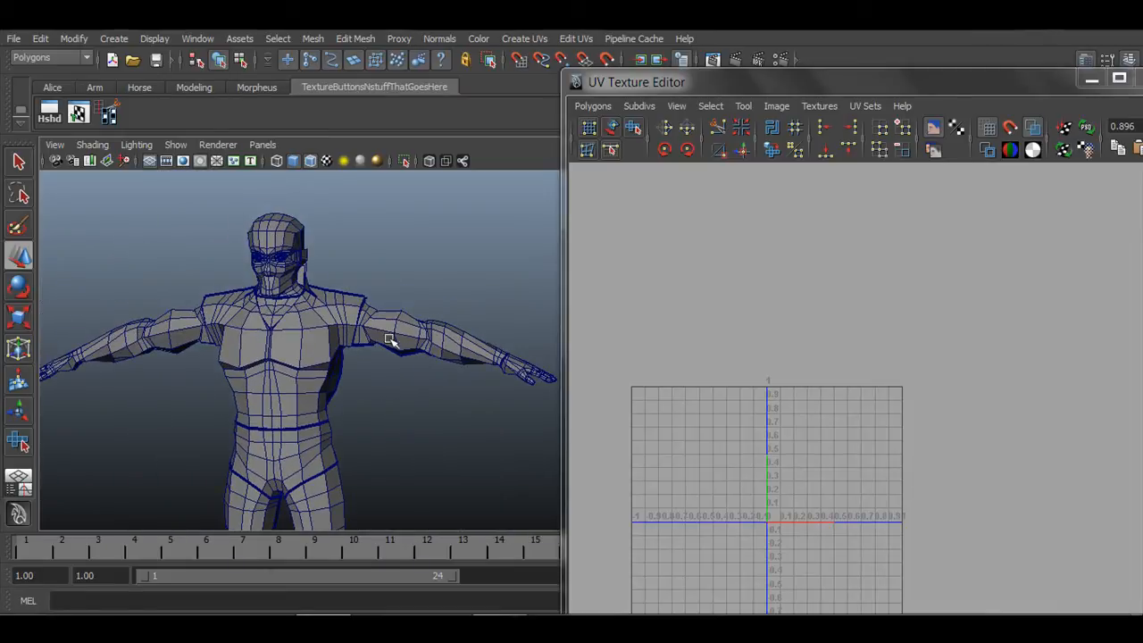
middle_click_drag(259, 390, 335, 389, "alt")
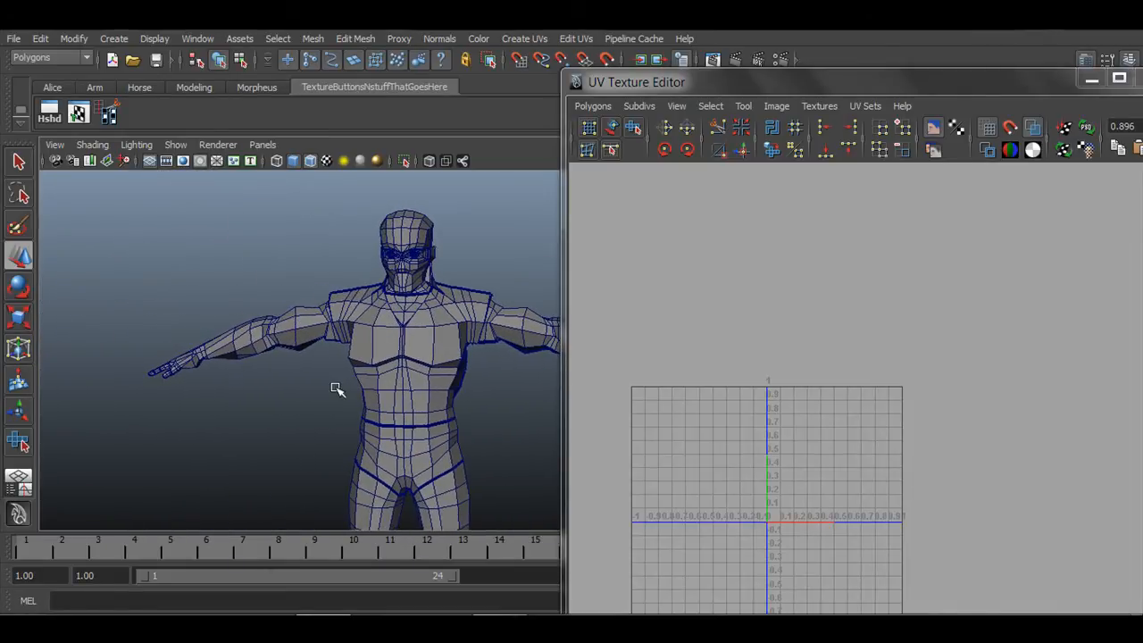
middle_click_drag(374, 442, 356, 289, "alt")
middle_click_drag(391, 401, 408, 318, "alt")
right_click_drag(408, 318, 412, 384, "alt")
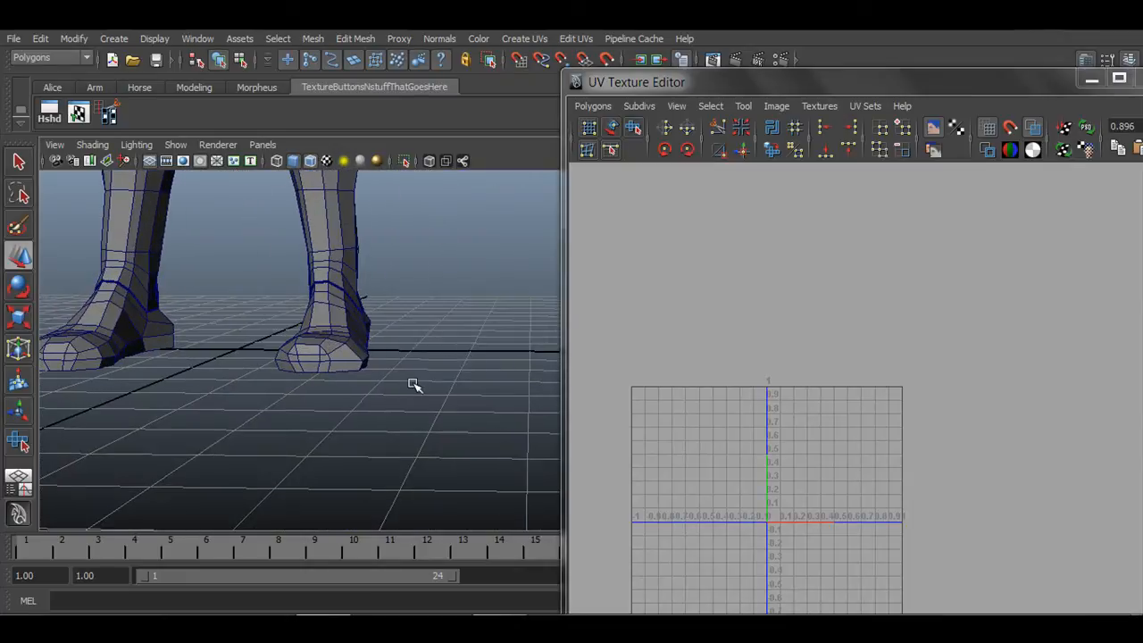
middle_click_drag(350, 301, 365, 504, "alt")
middle_click_drag(395, 467, 399, 422, "alt")
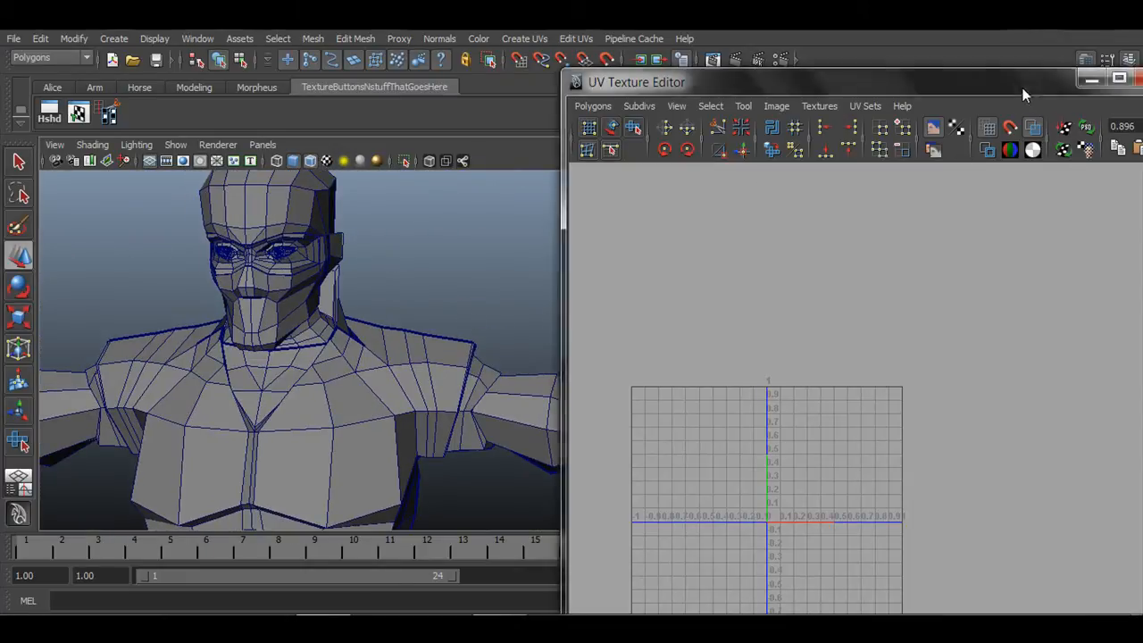
Put the UV Texture Editor away and select the faces of the ninja's left arm from upper arm to wrist.
left_click_drag(1060, 89, 829, 77)
left_click(926, 65)
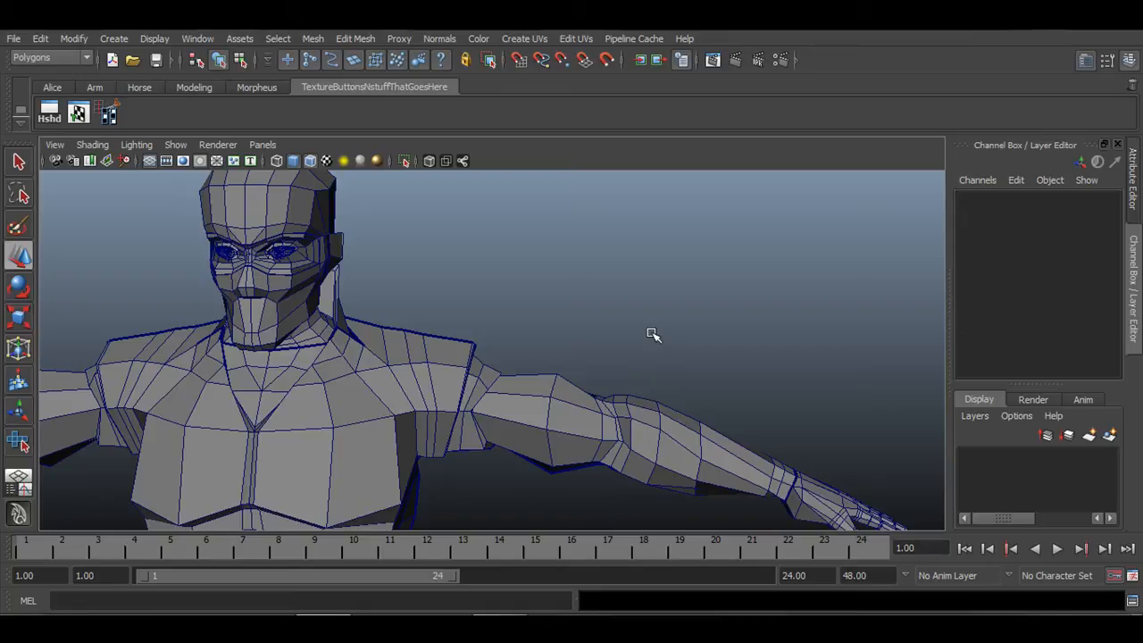
right_click_drag(602, 349, 339, 326, "alt")
middle_click_drag(406, 316, 474, 304, "alt")
right_click_drag(408, 380, 672, 408, "alt")
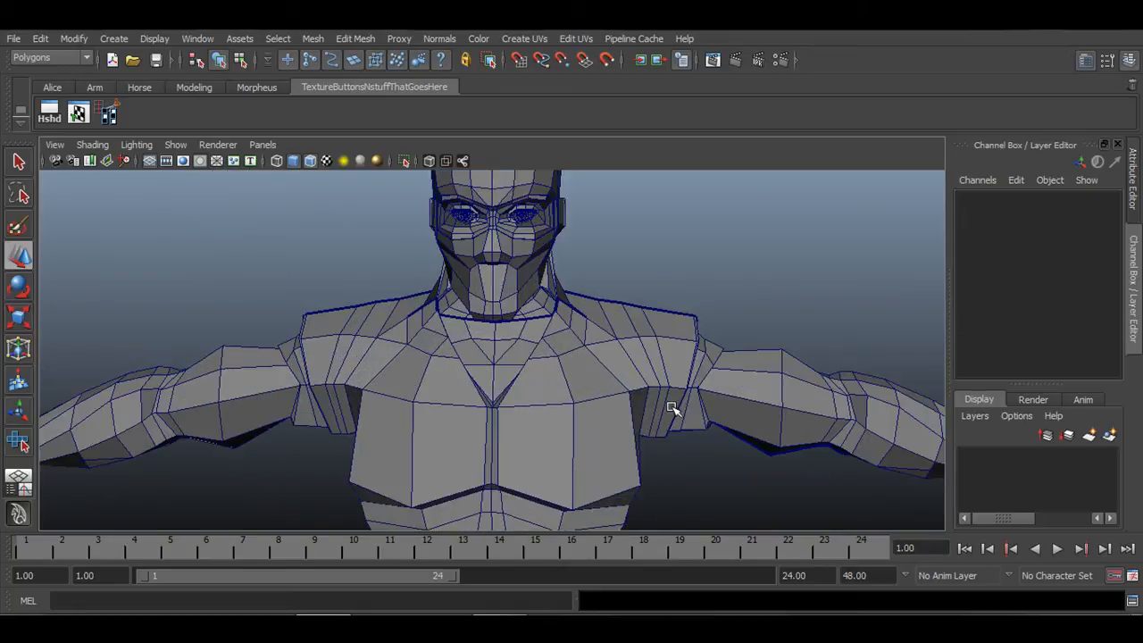
left_click_drag(672, 408, 525, 374, "alt")
middle_click_drag(389, 337, 543, 382, "alt")
key("q")
right_click_drag(584, 318, 585, 357)
left_click_drag(511, 238, 763, 510)
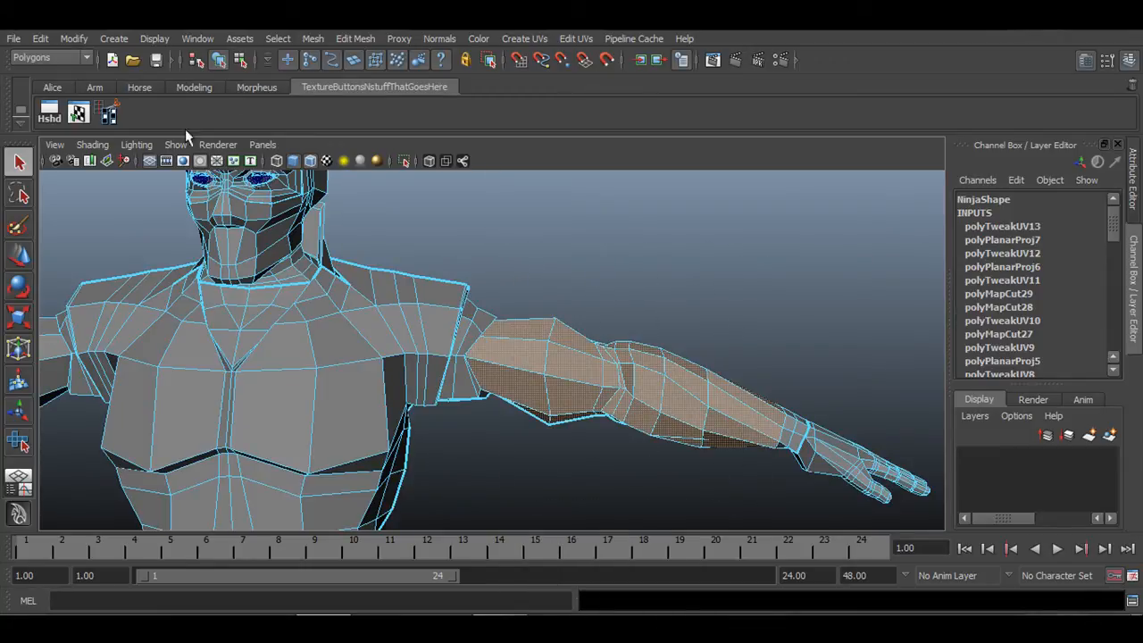
Create a new Lambert material in the Hypershade and set its colour to black.
left_click(50, 113)
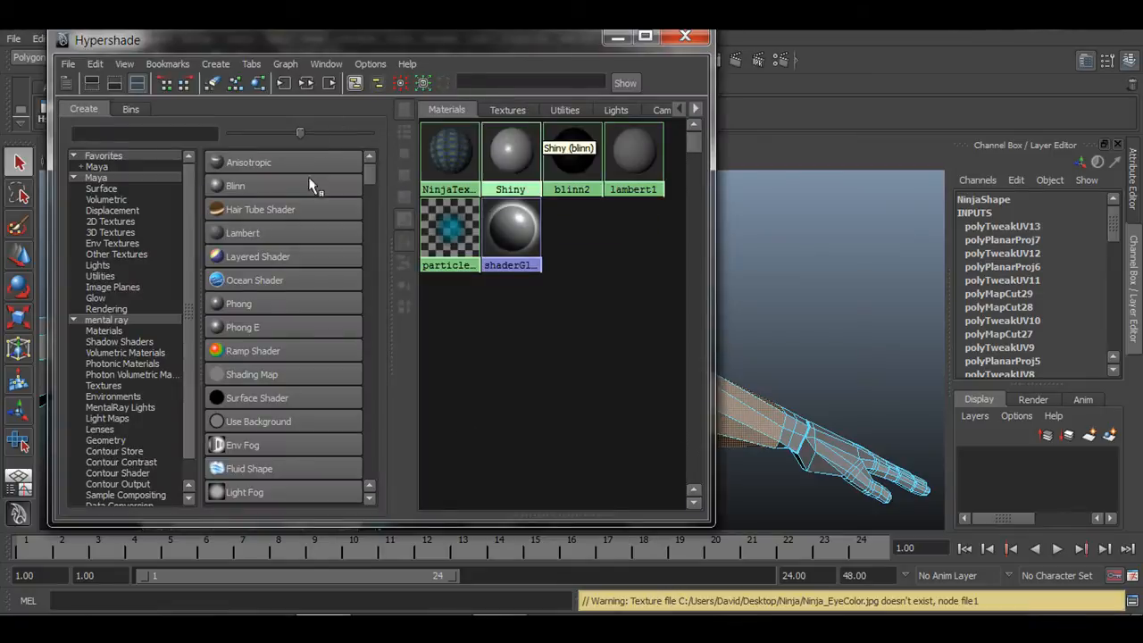
left_click(254, 232)
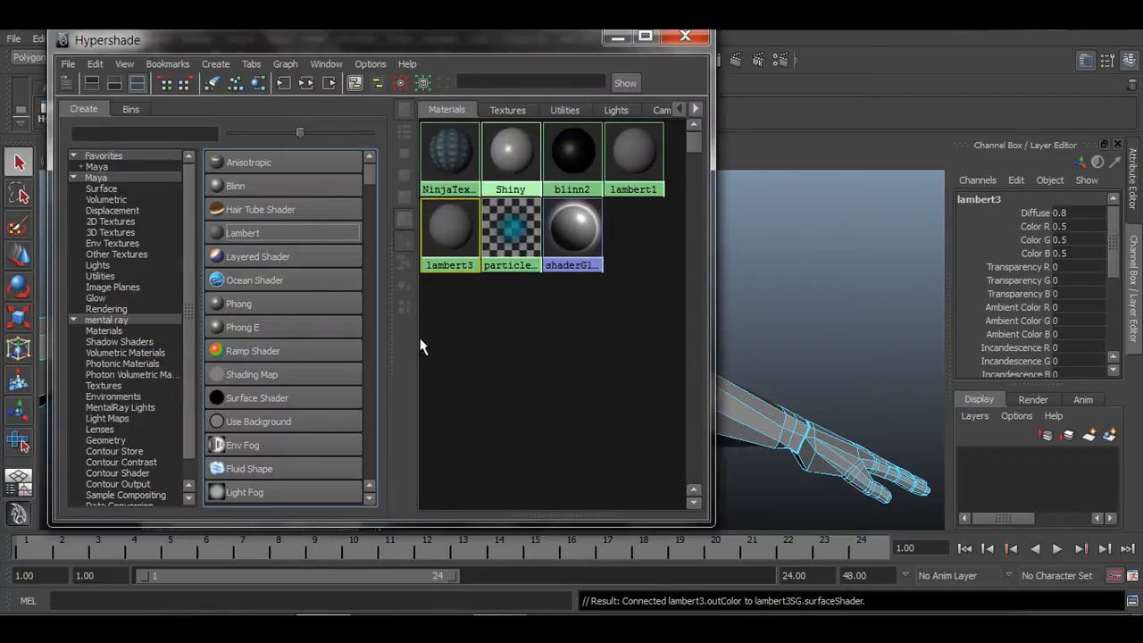
left_click_drag(489, 42, 662, 82)
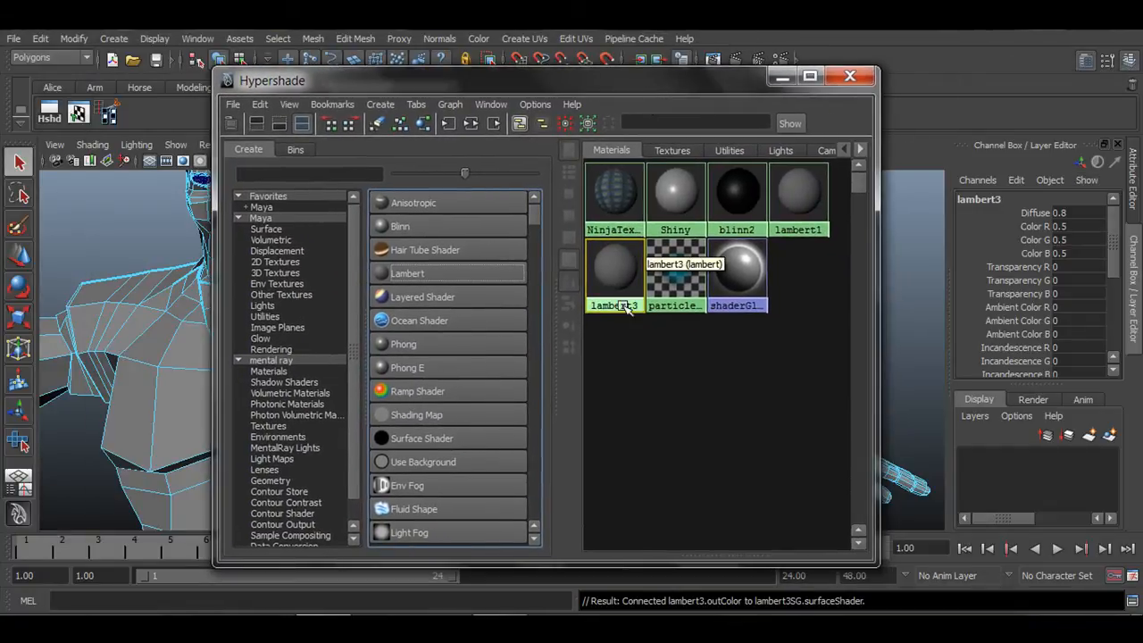
double_click(614, 279)
left_click_drag(1016, 387, 968, 388)
left_click_drag(639, 76, 1006, 88)
Reselect the left arm's faces, assign the black Lambert material to them and return to object mode.
left_click_drag(536, 347, 394, 393, "alt")
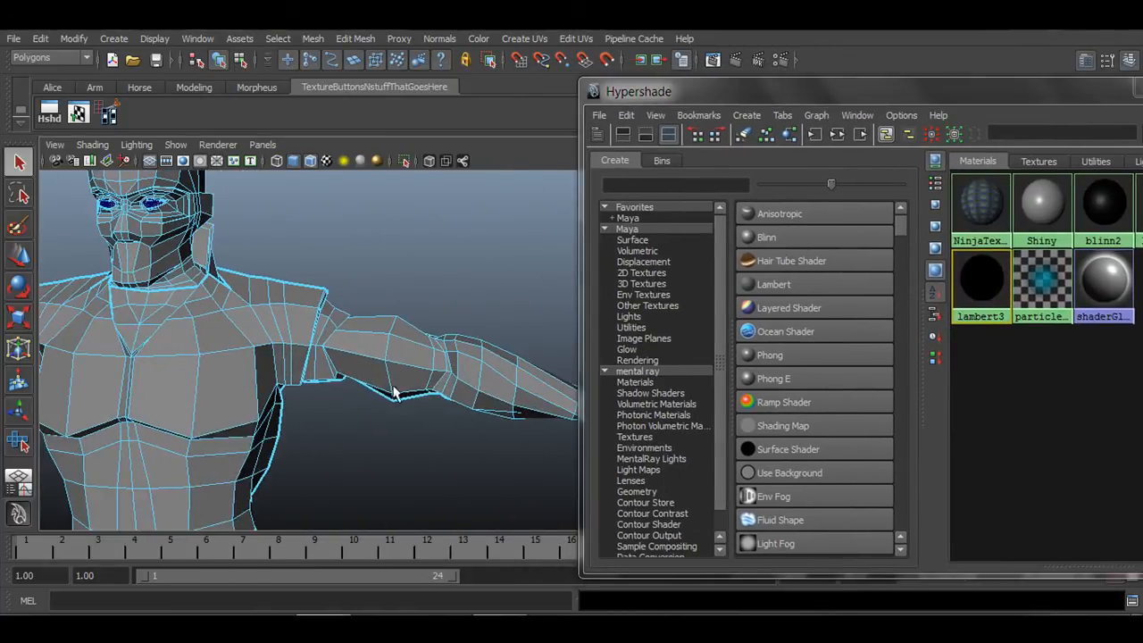
left_click_drag(444, 349, 550, 440)
middle_click_drag(549, 416, 456, 410, "alt")
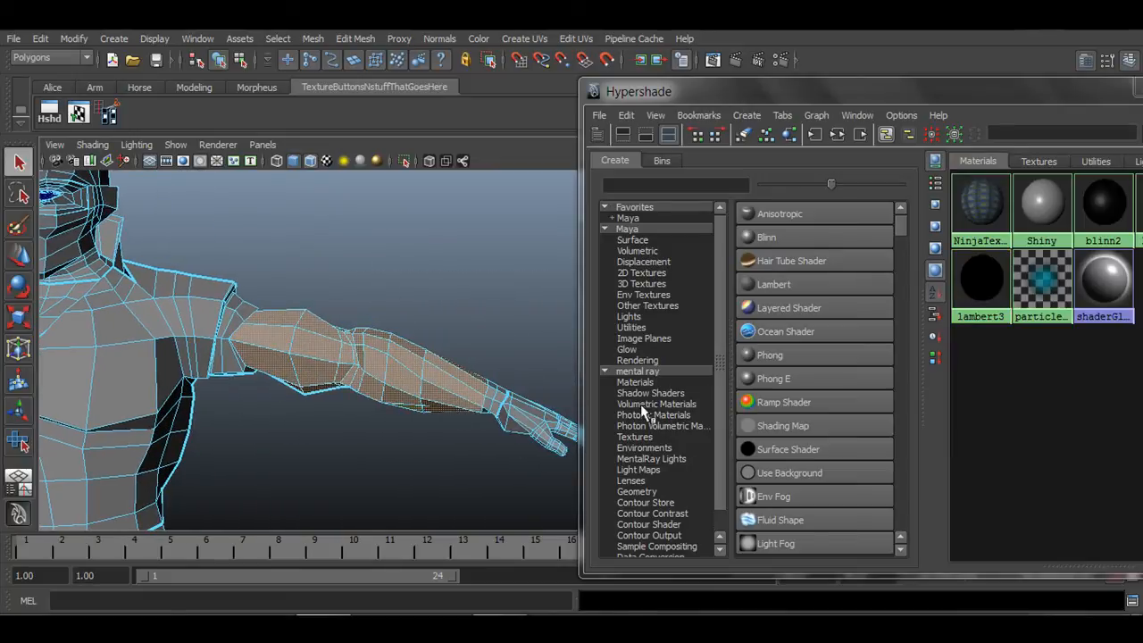
right_click(976, 282)
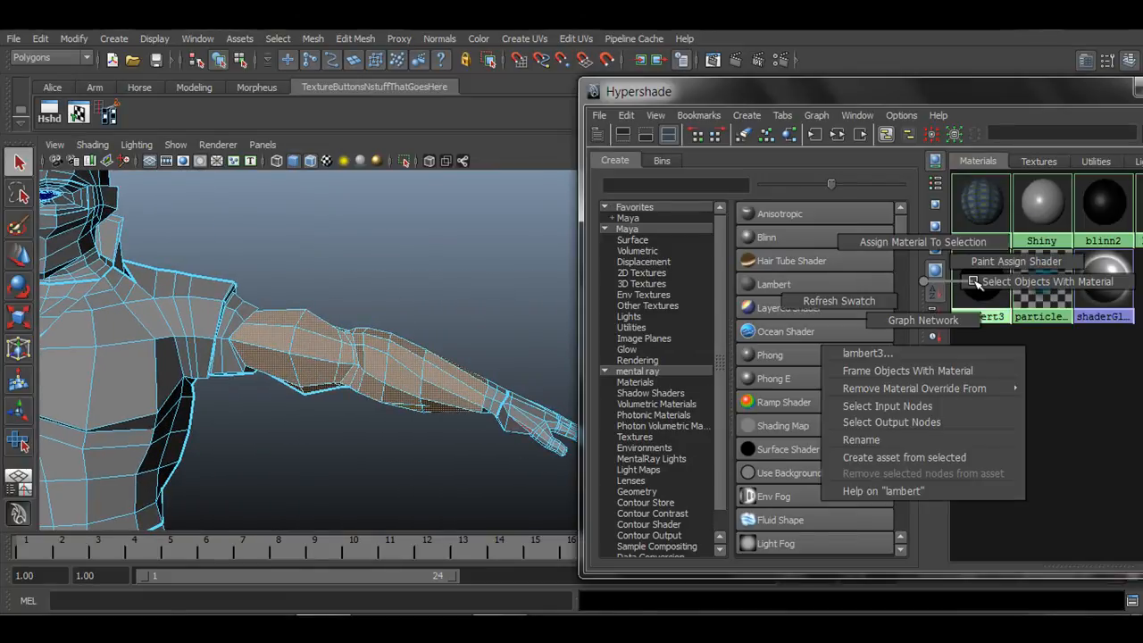
left_click(920, 243)
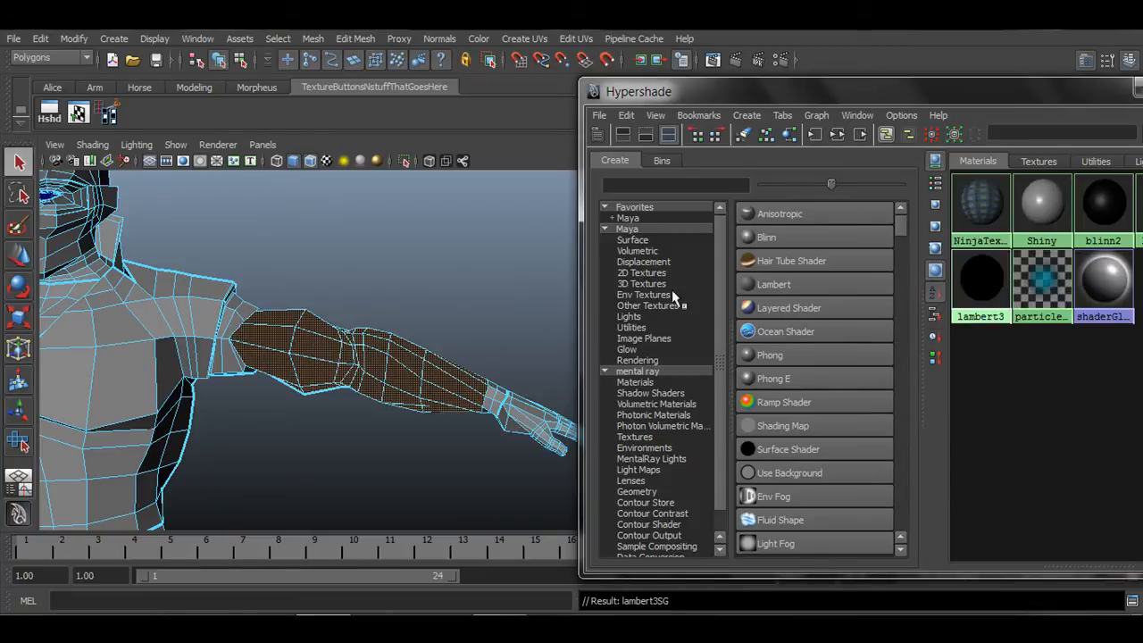
right_click(372, 318)
left_click(437, 304)
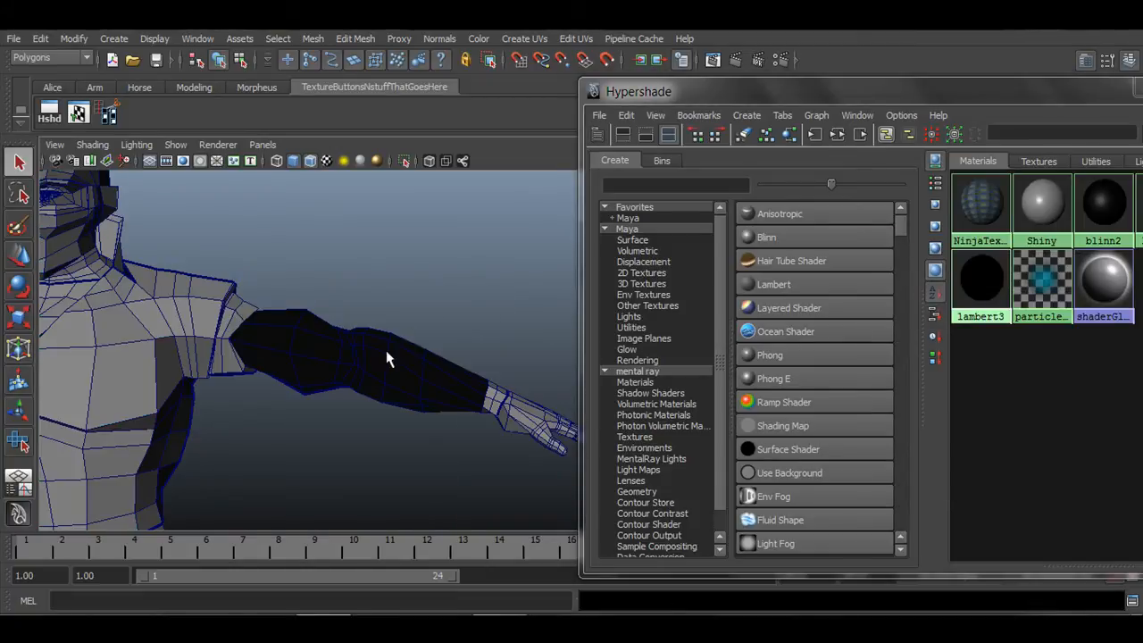
Select the faces of the ninja's chest and abdomen and assign the black Lambert material to them.
left_click(411, 368)
right_click_drag(477, 424, 300, 417, "alt")
middle_click_drag(299, 418, 431, 410, "alt")
right_click_drag(341, 358, 325, 390)
left_click(294, 362)
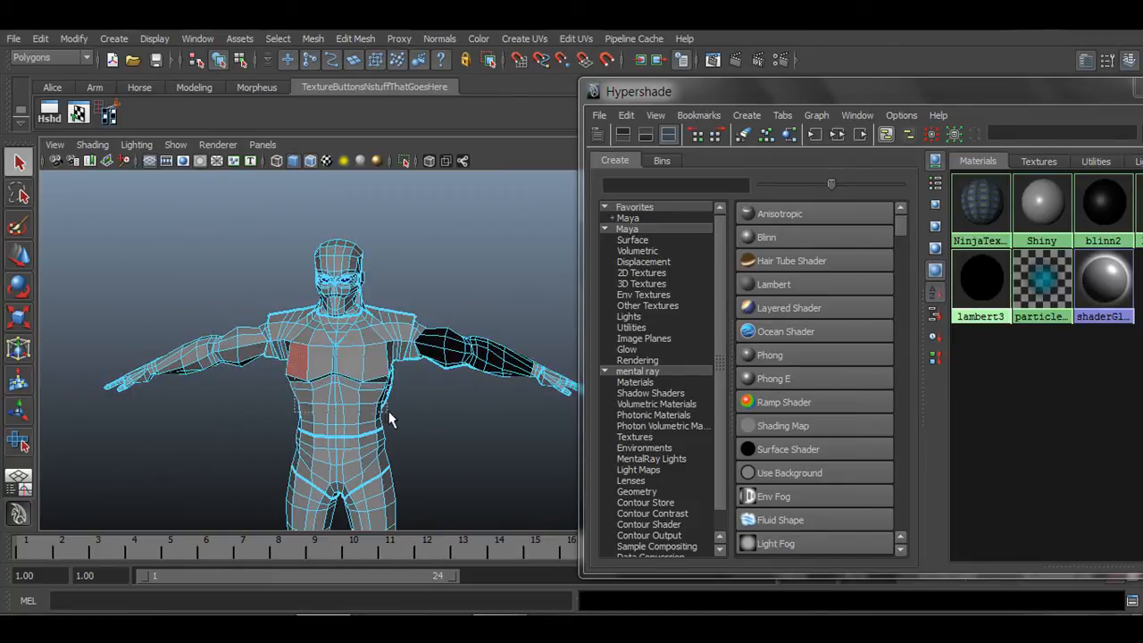
left_click_drag(388, 411, 286, 341)
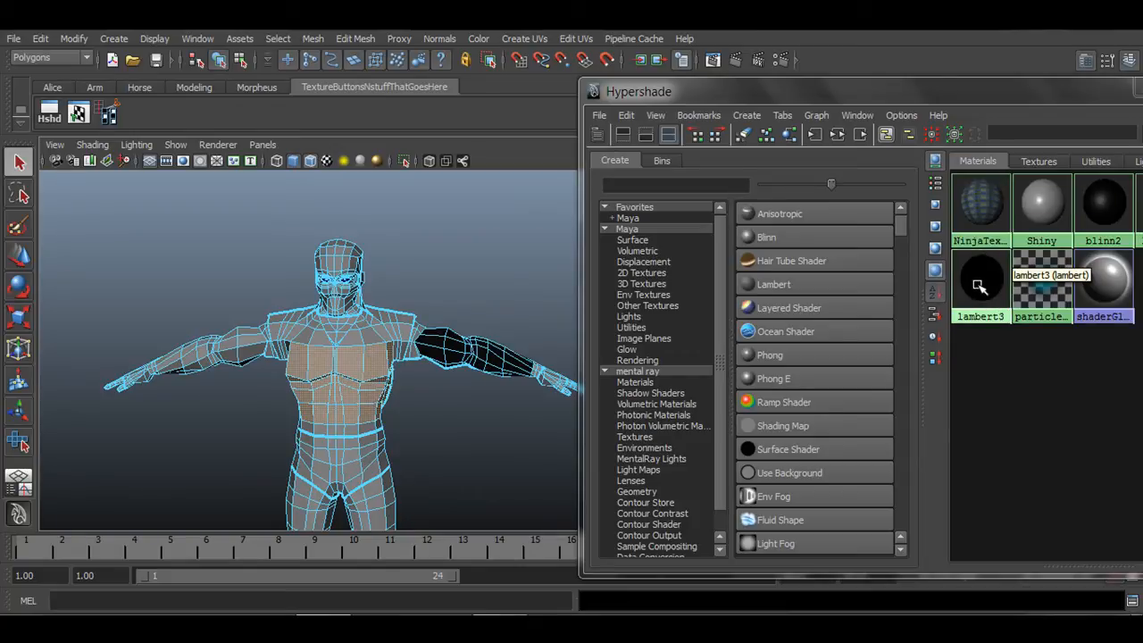
right_click_drag(979, 286, 935, 250)
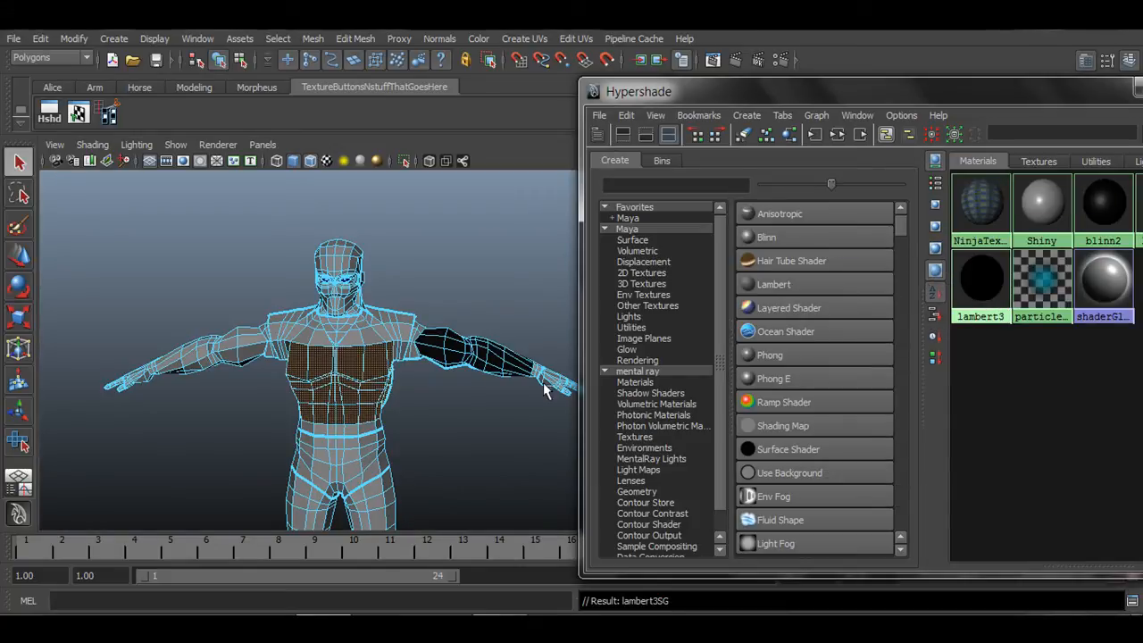
Undo the black material assignment on the ninja's torso and create a new Blinn material in the Hypershade.
key("ctrl+z")
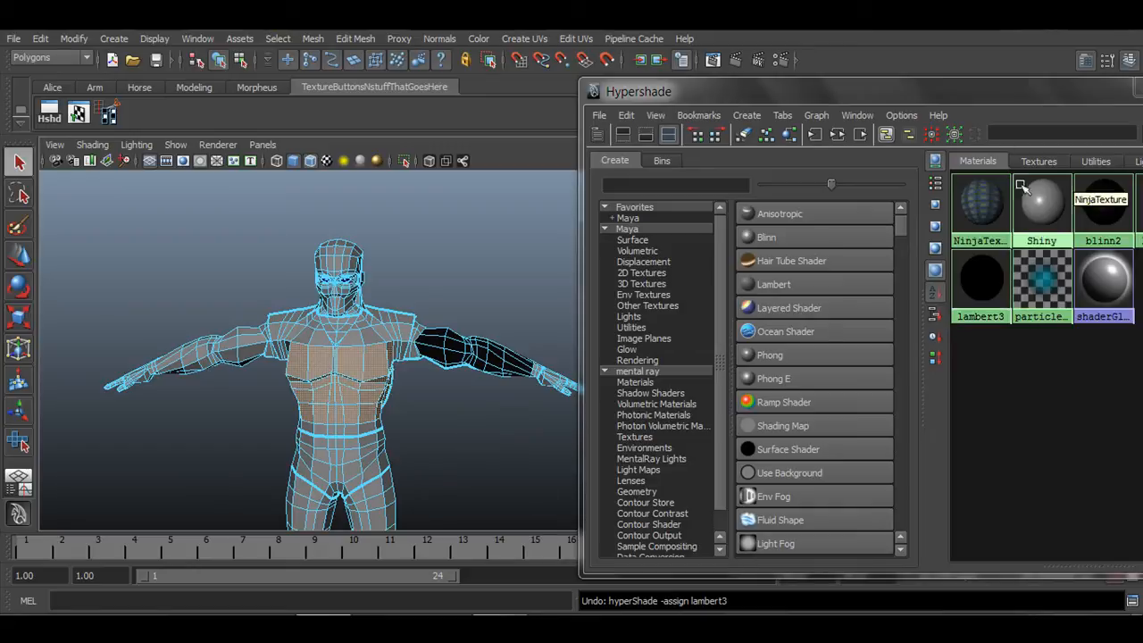
left_click(766, 237)
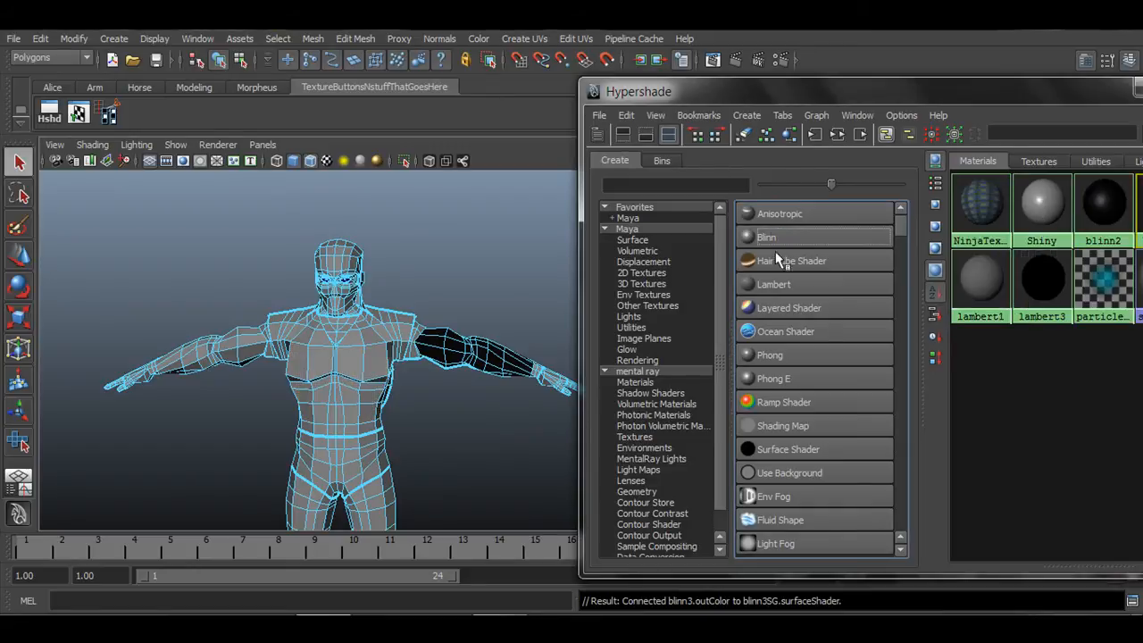
left_click_drag(1036, 94, 912, 104)
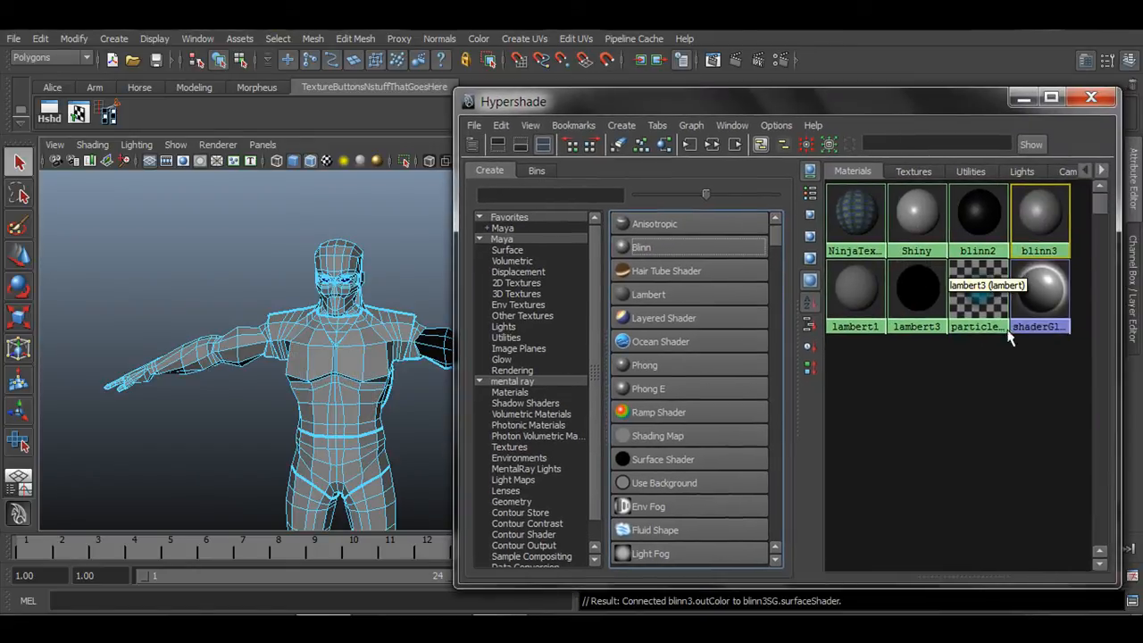
Select the faces of the ninja's chest and abdomen and assign the new Blinn material to them.
right_click(1039, 221)
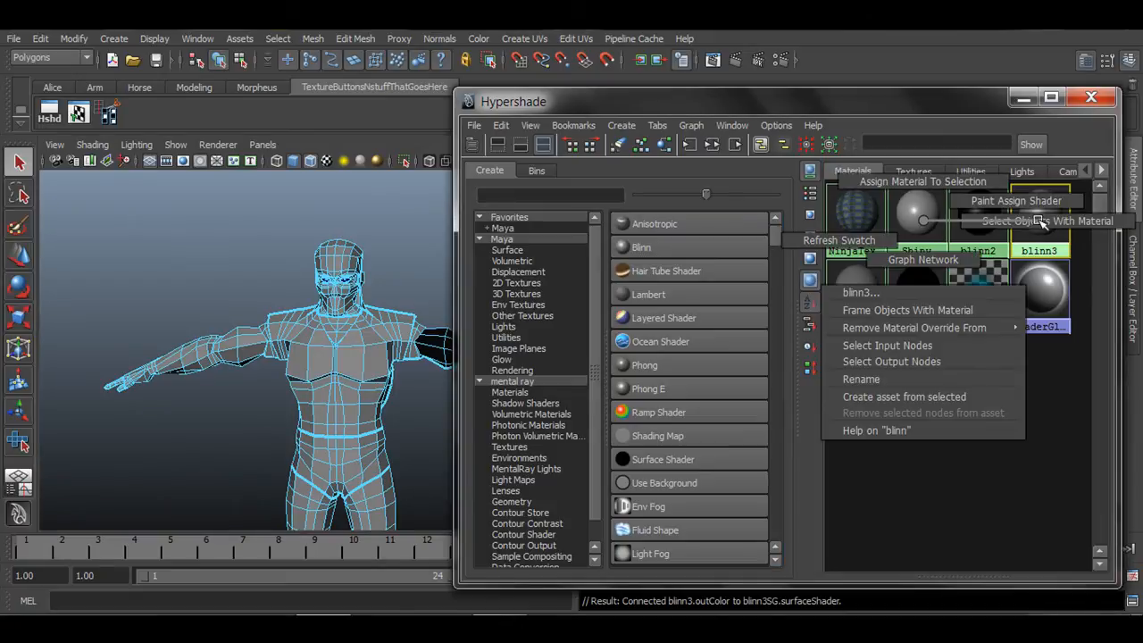
right_click_drag(1038, 221, 921, 223)
right_click(328, 375)
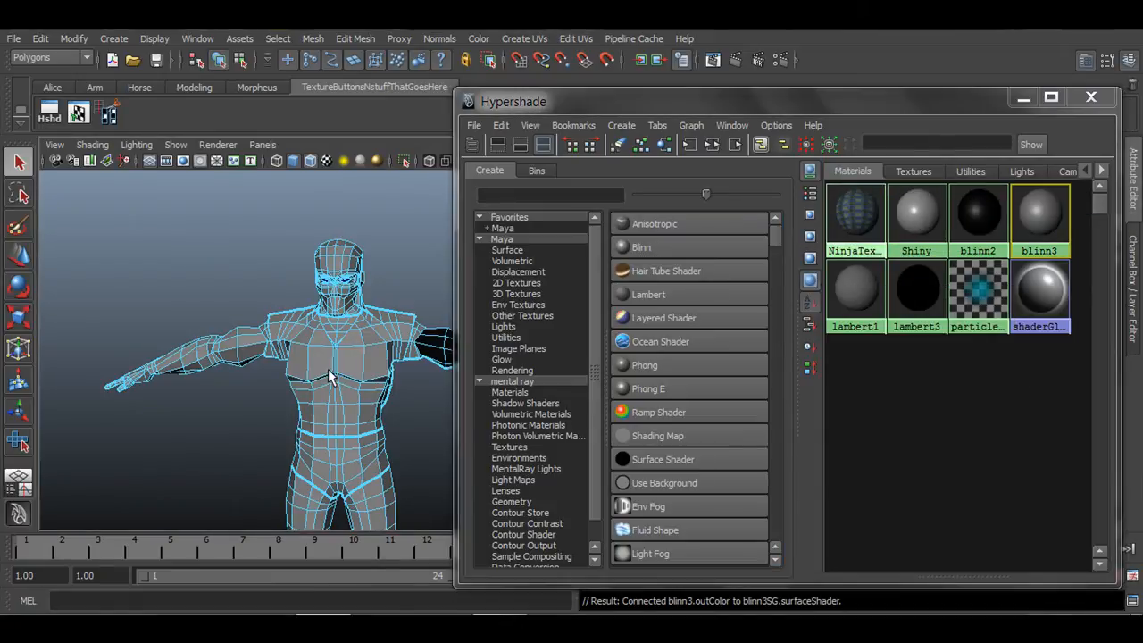
right_click_drag(327, 319, 329, 370)
left_click_drag(307, 359, 388, 409)
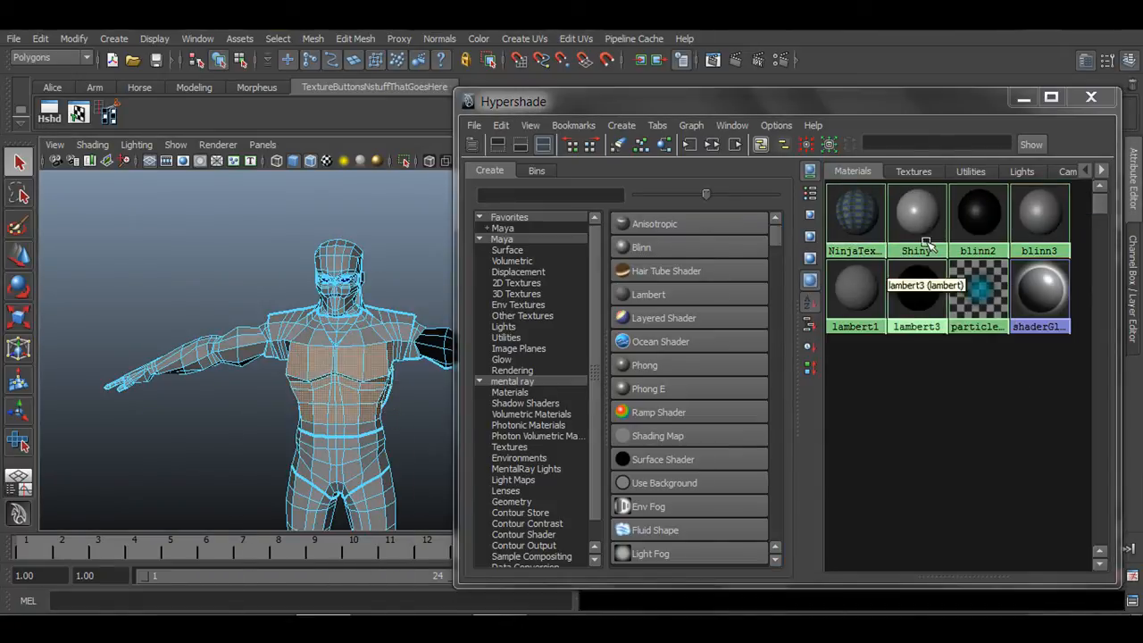
right_click_drag(1039, 219, 1046, 161)
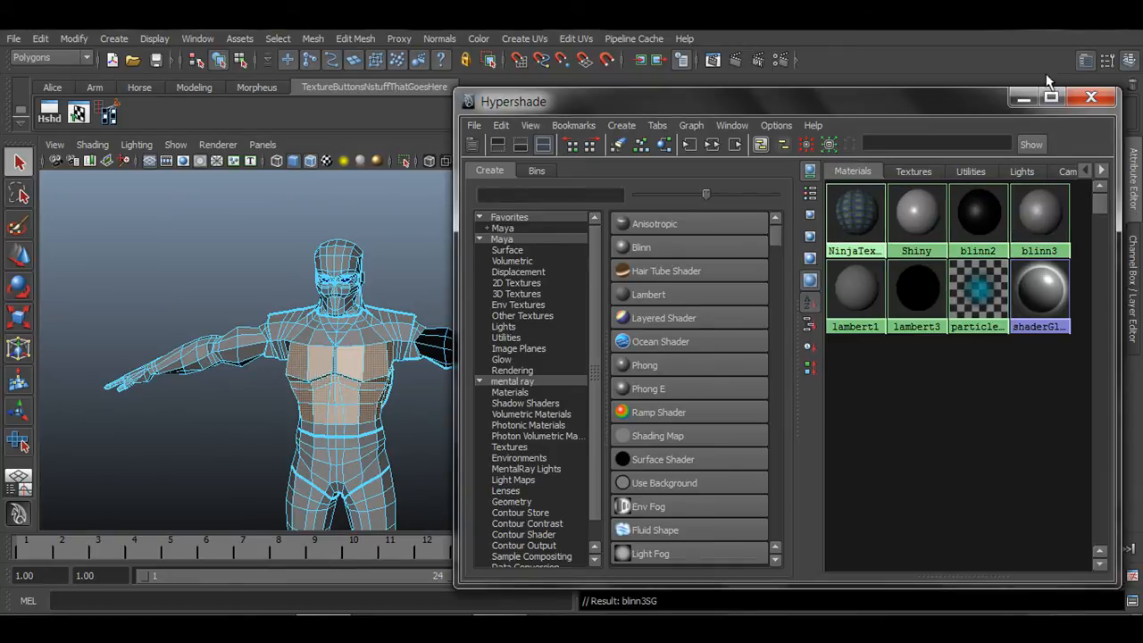
Close the Hypershade, bring up the attributes of the torso's Blinn material and set its colour to white.
left_click(1091, 98)
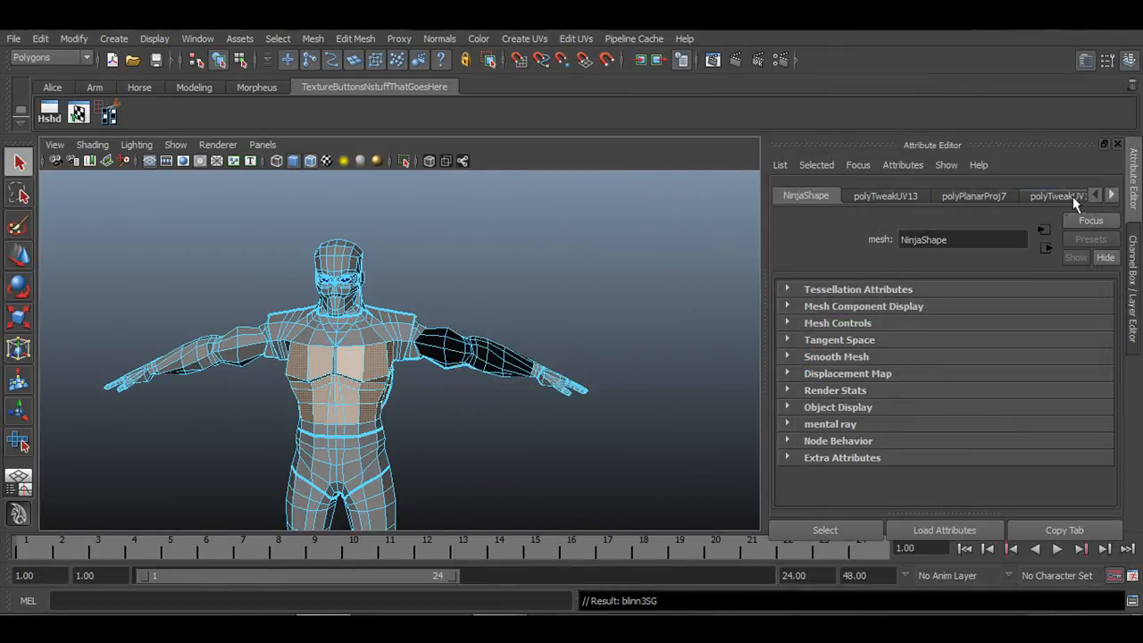
left_click(1112, 195)
left_click(1112, 196)
left_click(1112, 195)
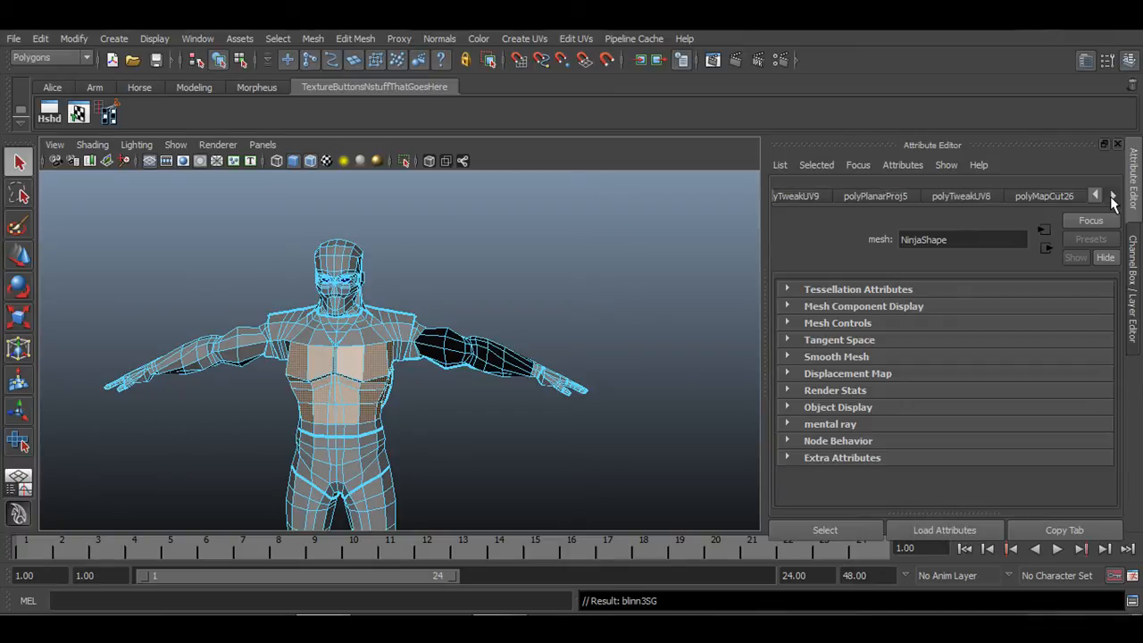
left_click(1112, 195)
left_click(1111, 195)
left_click(1111, 196)
left_click(1112, 196)
left_click(1111, 196)
left_click(1111, 195)
left_click(1112, 195)
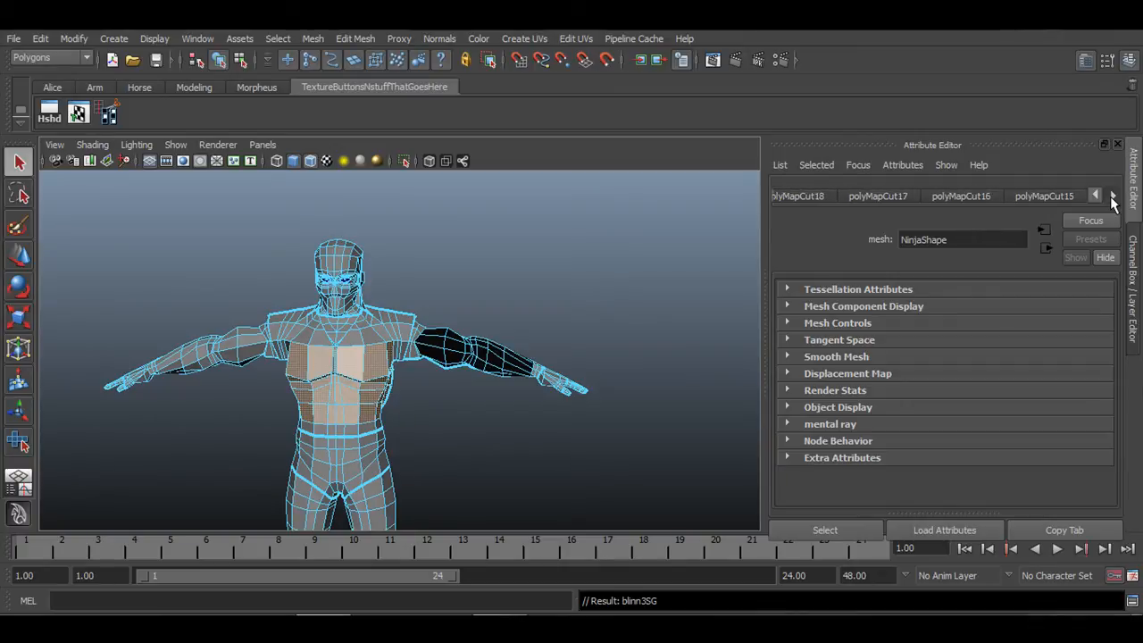
left_click(1111, 196)
left_click(1112, 195)
left_click(1111, 196)
left_click(1111, 195)
left_click(1112, 195)
left_click(1111, 195)
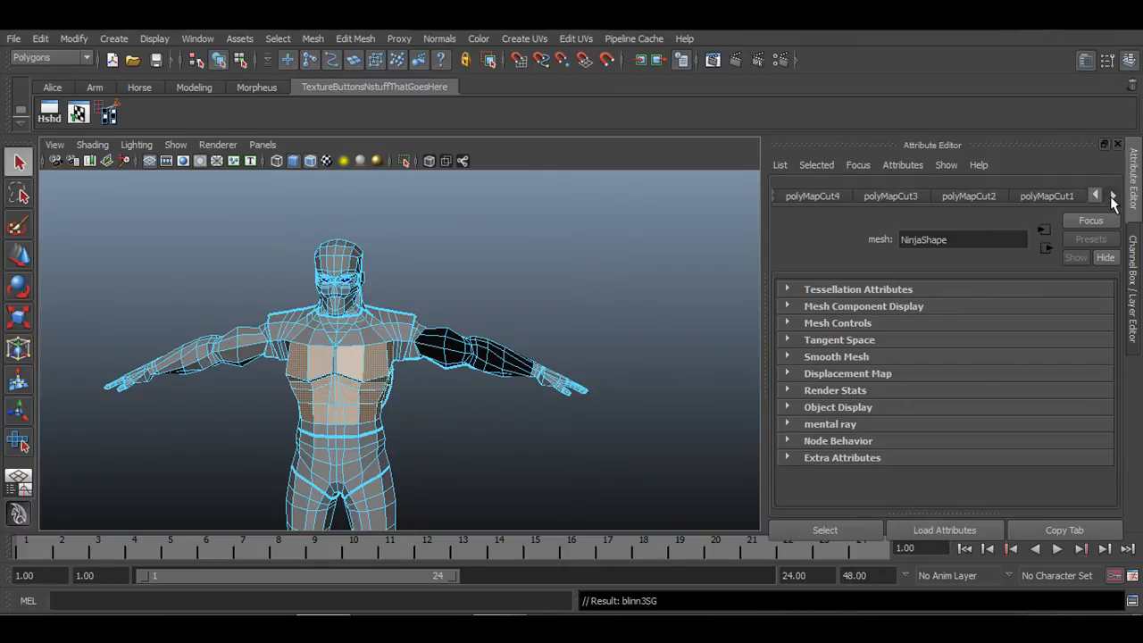
left_click(1112, 195)
left_click(1111, 195)
left_click(1062, 196)
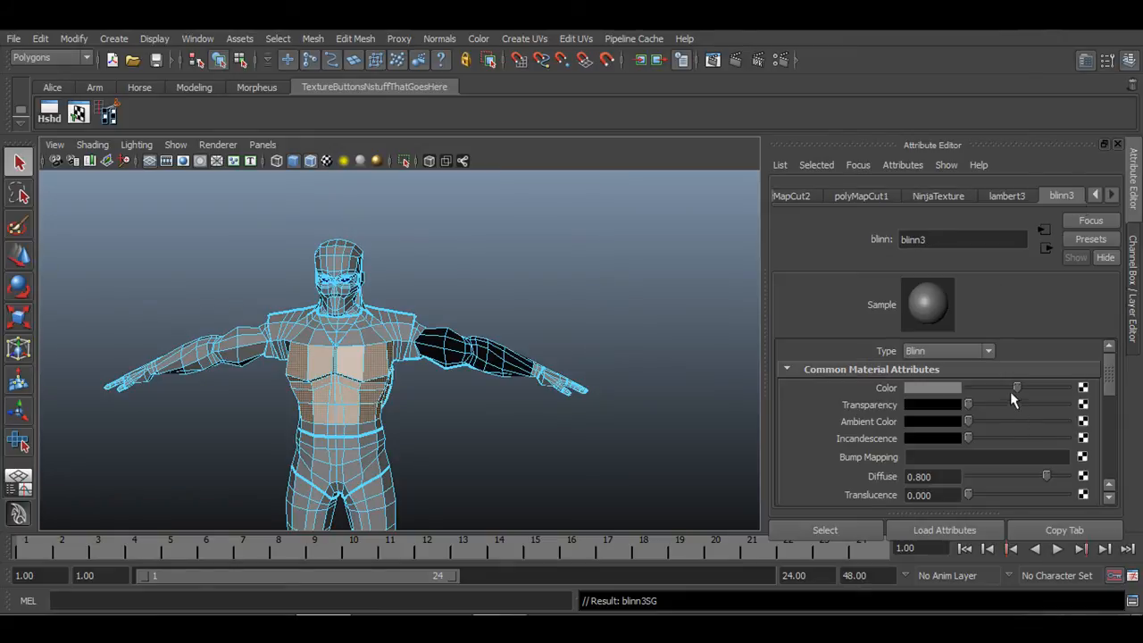
left_click_drag(1015, 388, 1082, 390)
Return the ninja to object mode, deselect it and display it shaded without the wireframe overlay.
left_click(555, 308)
middle_click_drag(444, 456, 552, 381, "alt")
right_click_drag(439, 296, 498, 278)
left_click(479, 283)
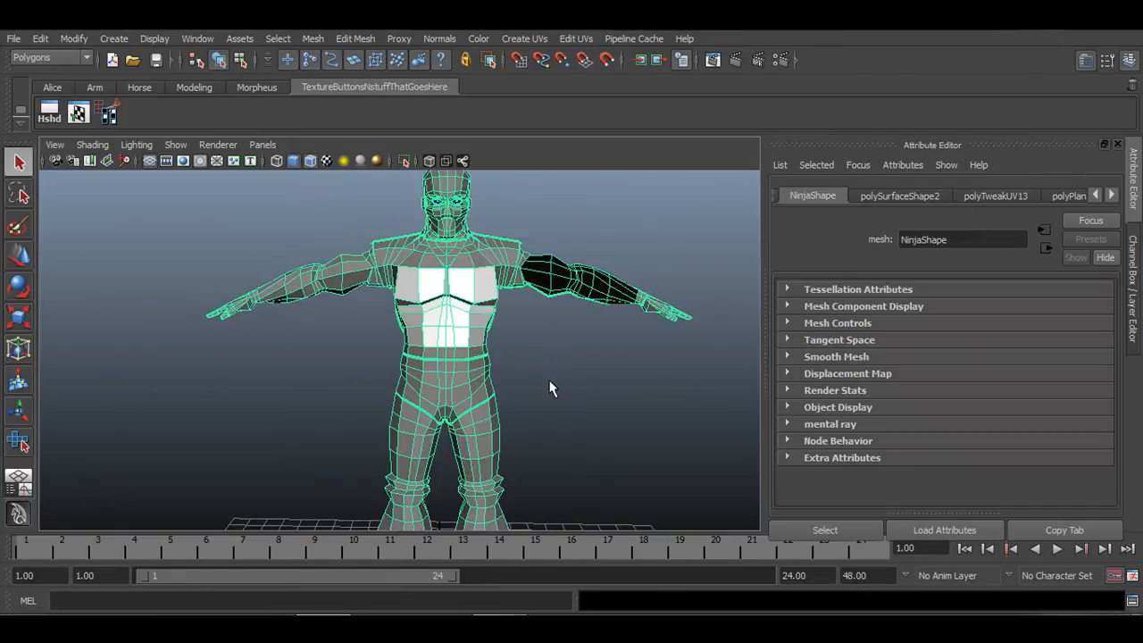
left_click(282, 255)
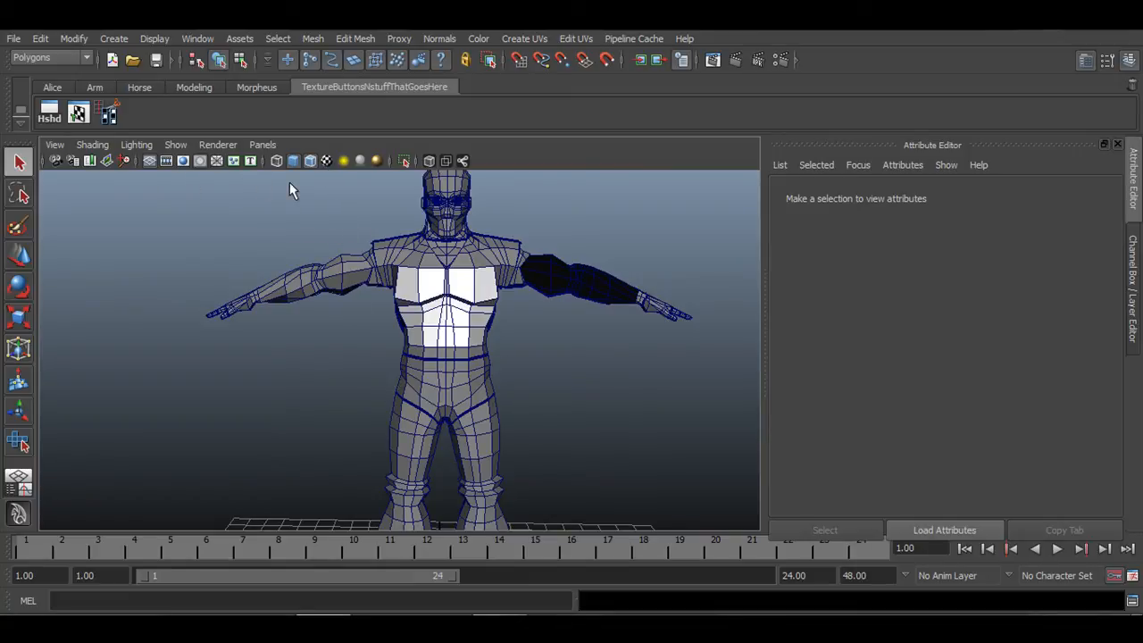
left_click(295, 159)
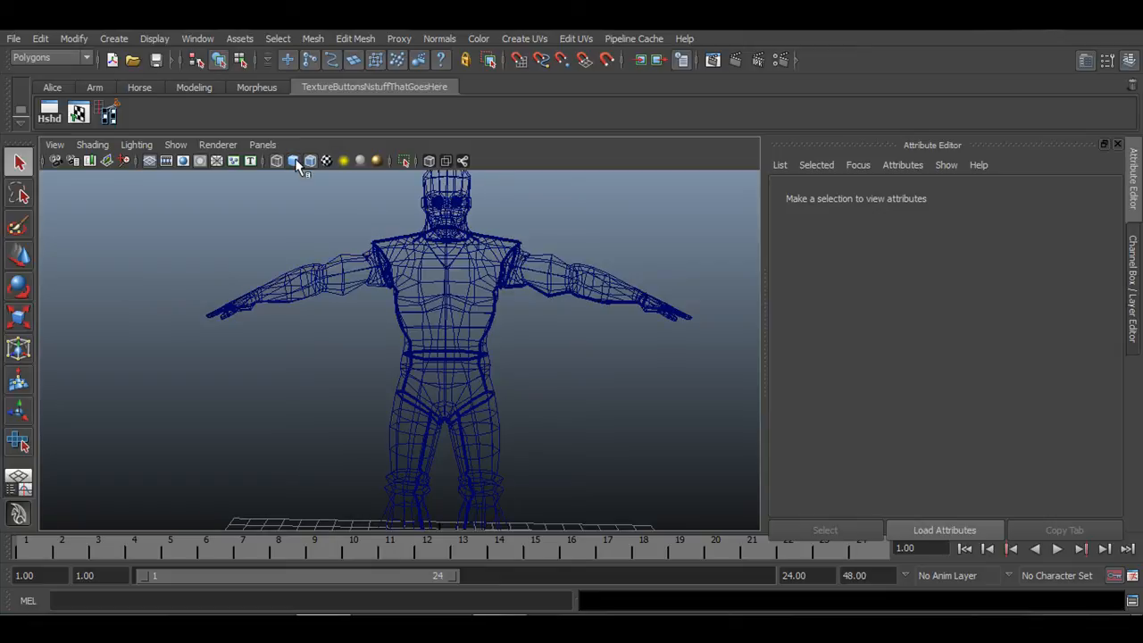
left_click(294, 159)
left_click(306, 162)
Examine how the white torso and black left arm materials look on the ninja from several angles.
mouse_move(341, 235)
left_mouse_down("alt")
mouse_move(339, 286)
mouse_move(352, 304)
mouse_move(329, 358)
left_mouse_up("alt")
key("f")
right_click_drag(273, 365, 438, 416, "alt")
middle_click_drag(328, 361, 362, 413, "alt")
right_click_drag(247, 390, 409, 400, "alt")
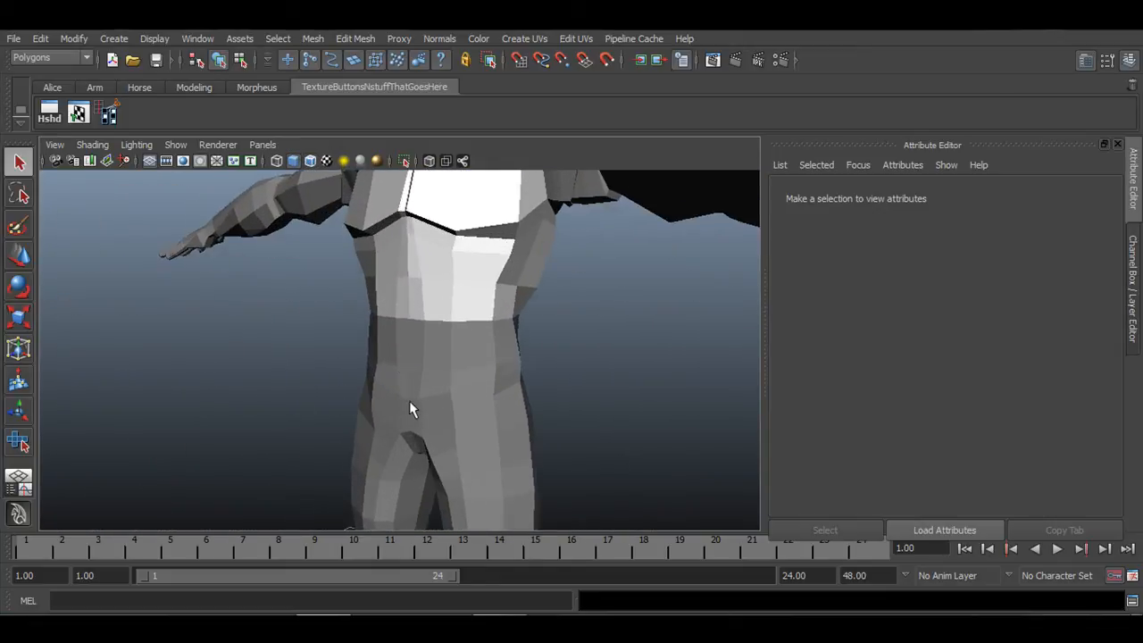
middle_click_drag(410, 334, 388, 428, "alt")
right_click_drag(535, 375, 462, 344, "alt")
middle_click_drag(461, 344, 398, 387, "alt")
mouse_move(398, 387)
left_mouse_down("alt")
mouse_move(172, 372)
mouse_move(414, 379)
left_mouse_up("alt")
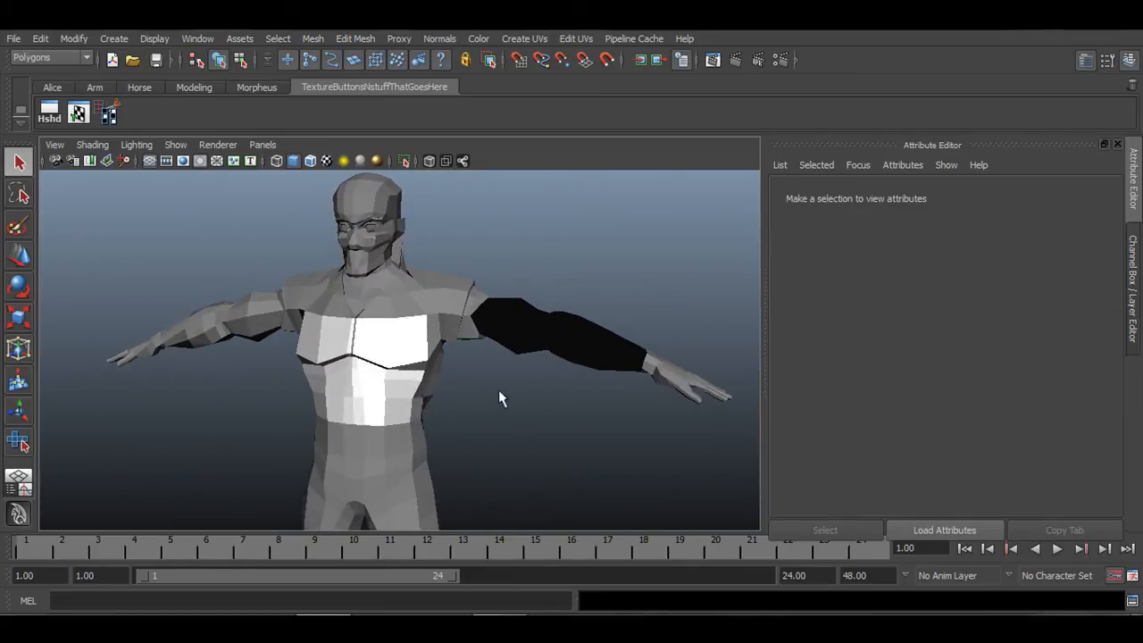
Undo the material assignments on the ninja's torso and left arm, back through the Lambert's black colour change.
key("ctrl+z")
key("ctrl+z")
key("ctrl+z")
key("ctrl+z")
key("ctrl+z")
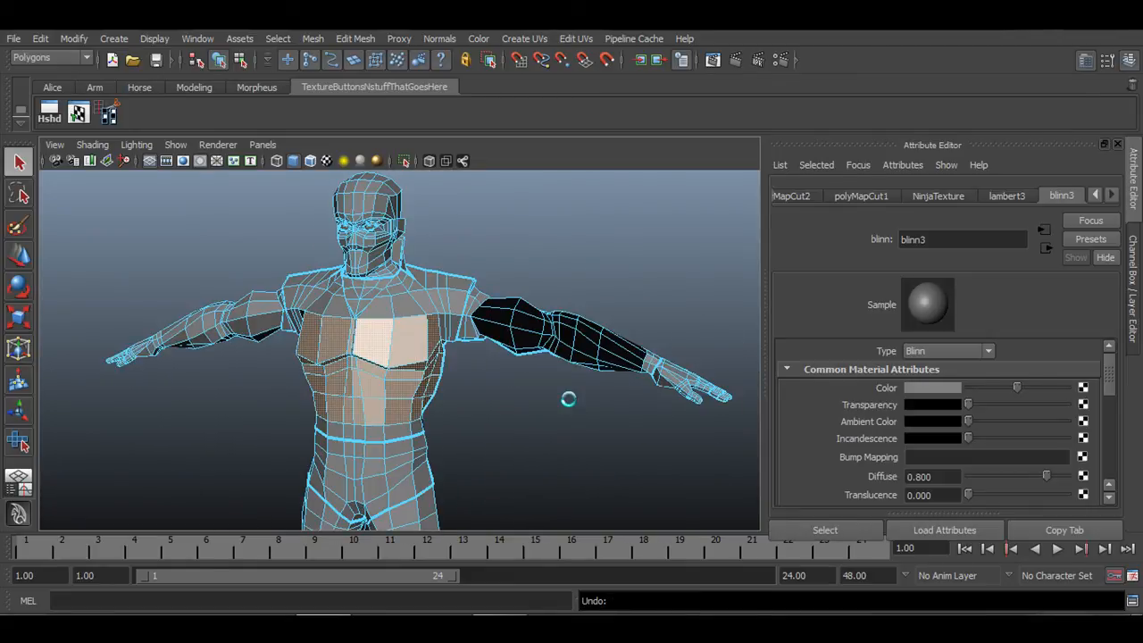
key("ctrl+z")
key("ctrl+z")
key("ctrl+z")
key("ctrl+z")
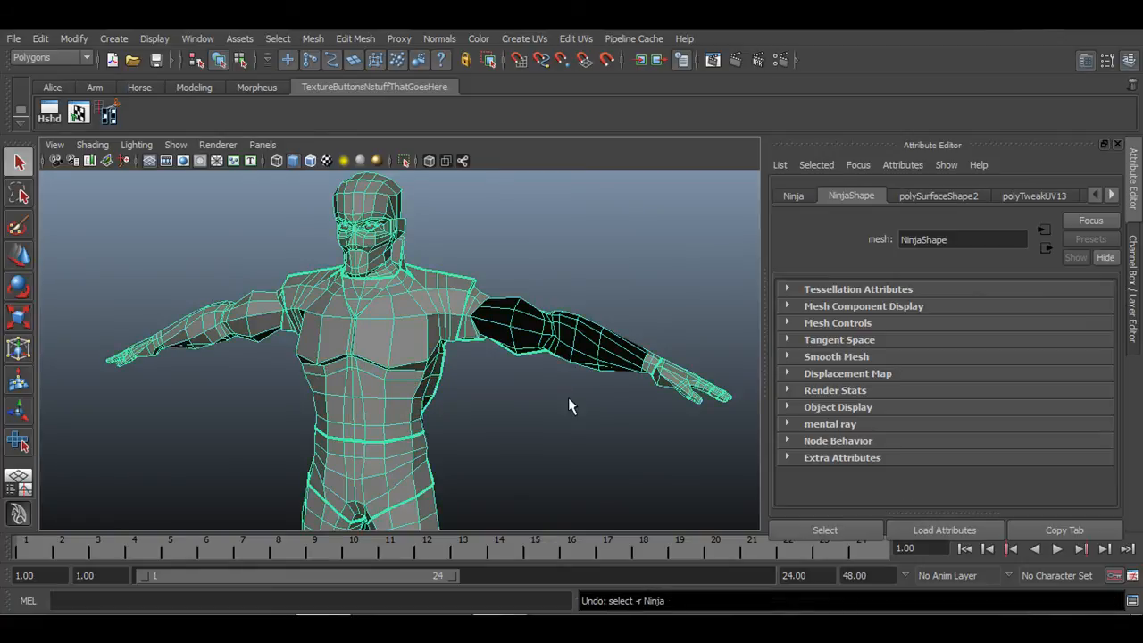
key("ctrl+z")
key("ctrl+z")
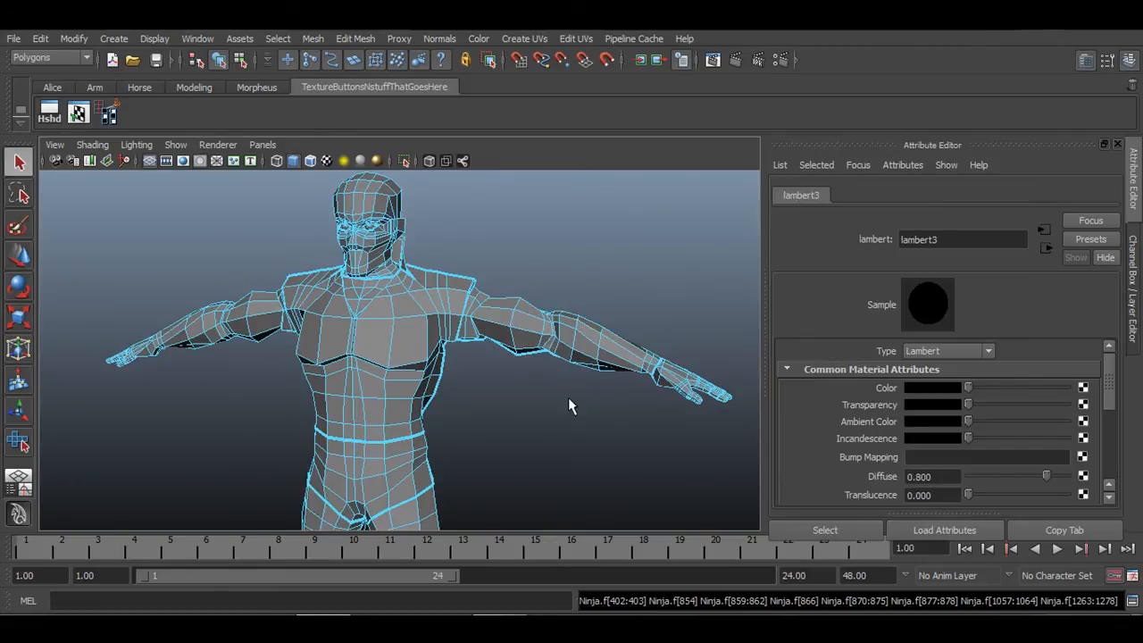
key("ctrl+z")
Return the ninja to object mode, clear the selection and show channels and layers in place of the attributes.
right_click_drag(466, 325, 505, 298)
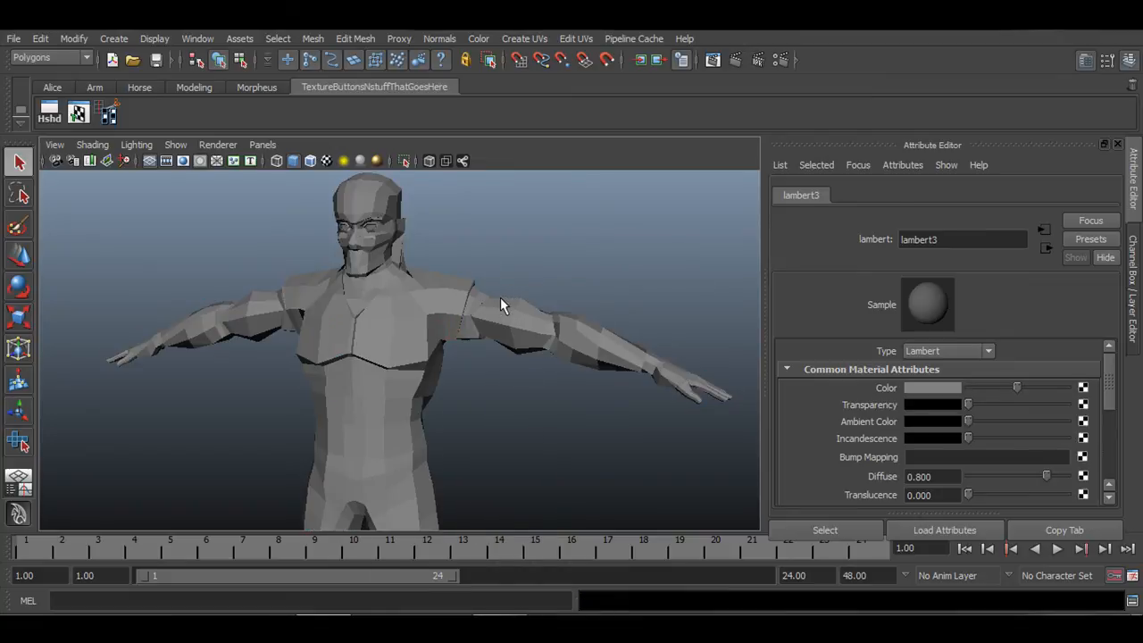
left_click(500, 298)
left_click(558, 254)
scroll(535, 384, "down", 3)
left_click_drag(534, 383, 488, 376, "alt")
scroll(486, 375, "up", 4)
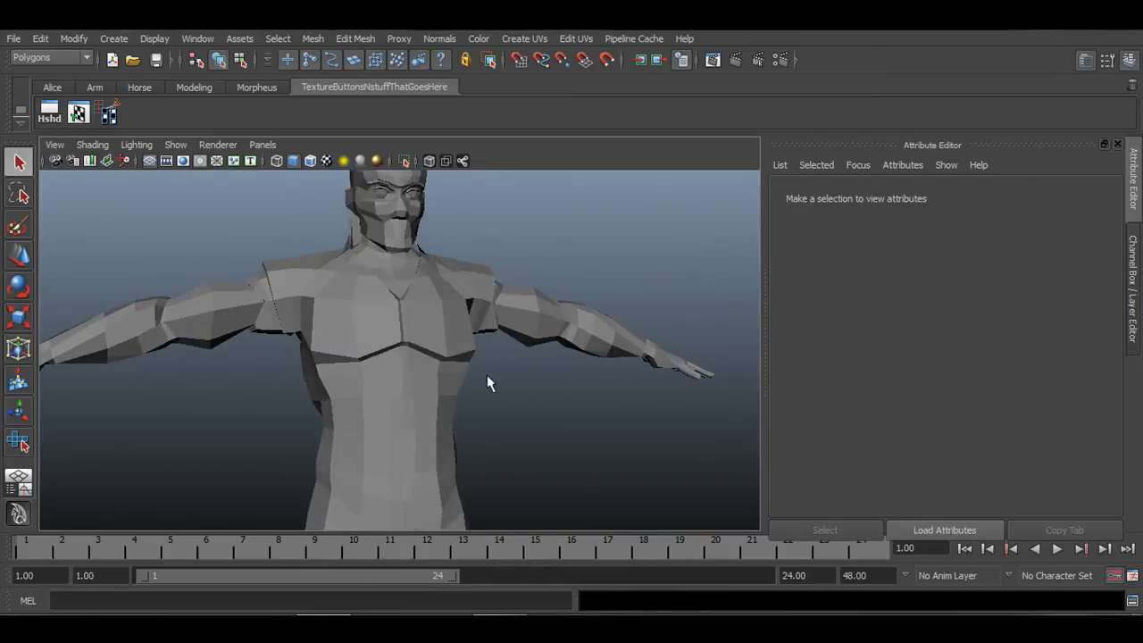
left_click_drag(371, 348, 422, 403, "alt")
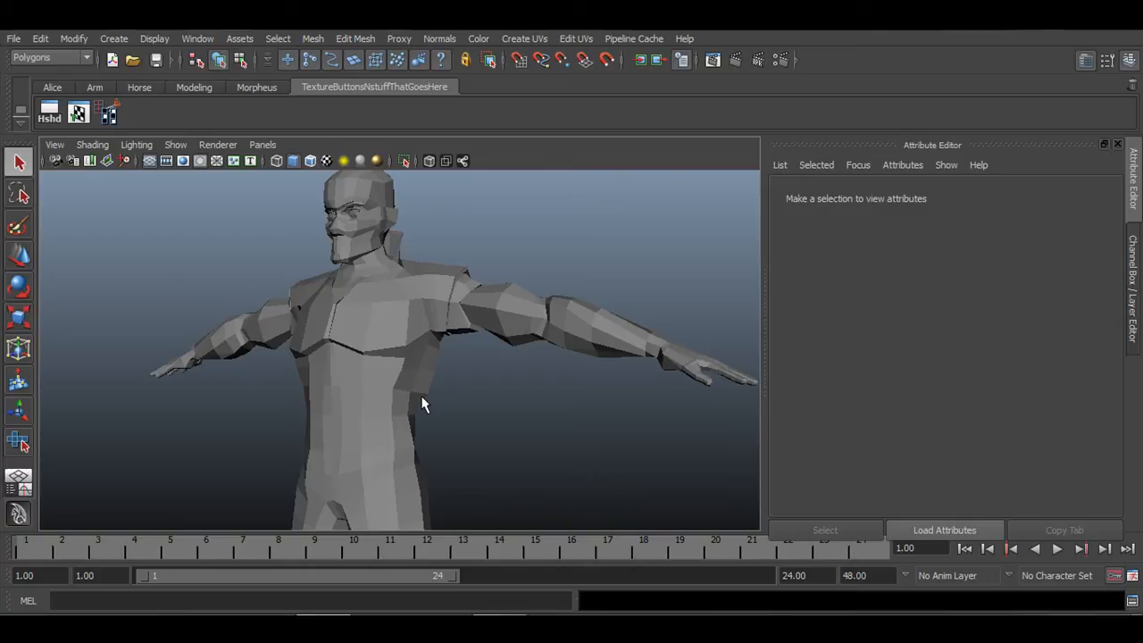
left_click(1132, 284)
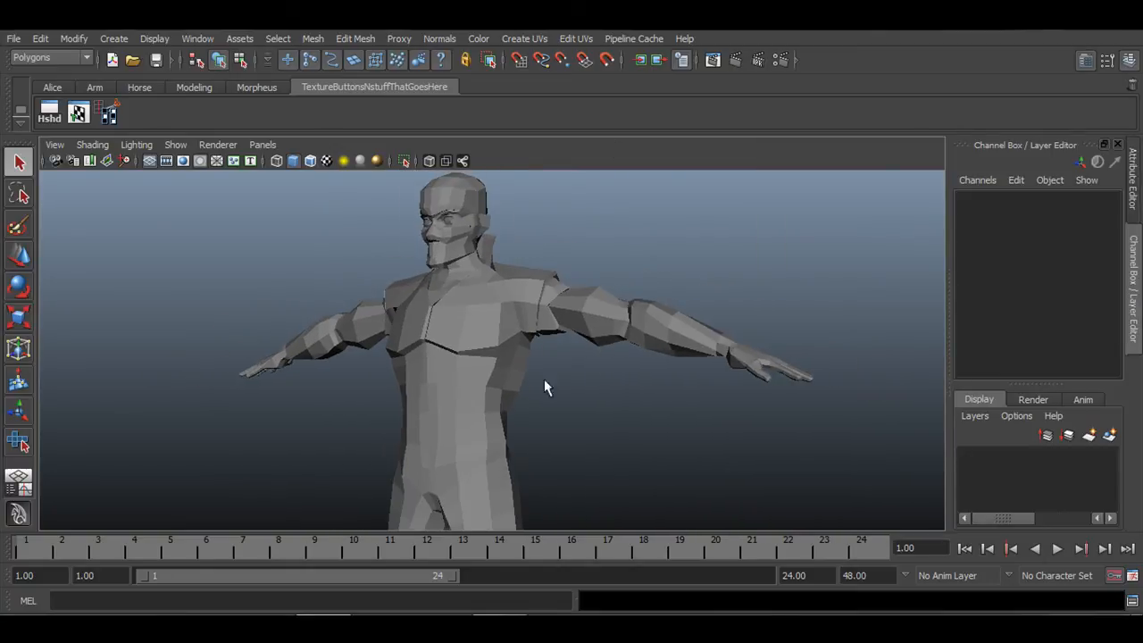
Examine the plain grey ninja from the front and both sides at several distances.
left_click_drag(546, 386, 723, 404, "alt")
right_click_drag(723, 404, 627, 389, "alt")
middle_click_drag(627, 389, 641, 347, "alt")
right_click_drag(640, 346, 638, 409, "alt")
left_click_drag(644, 414, 600, 415, "alt")
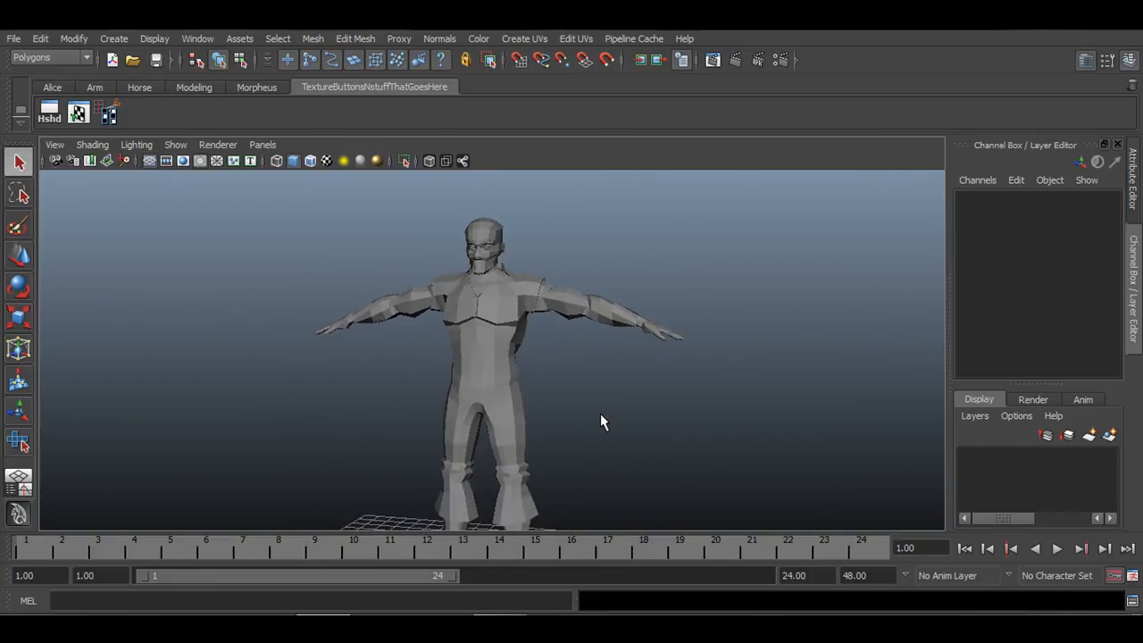
middle_click_drag(517, 375, 525, 354, "alt")
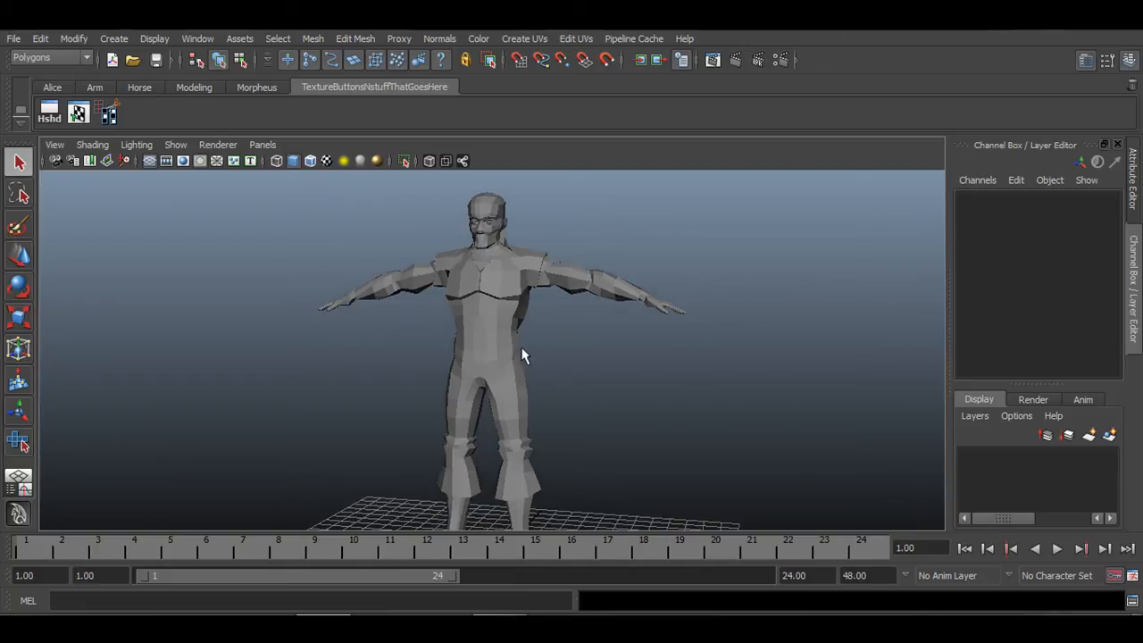
scroll(529, 355, "down", 2)
left_click(527, 357)
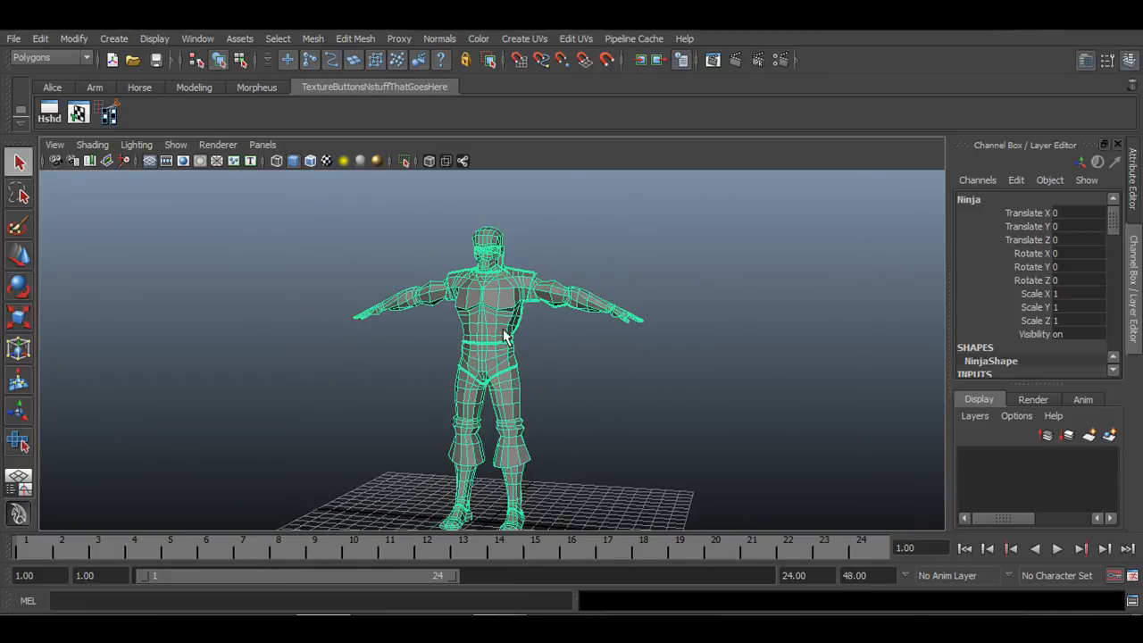
left_click(549, 370)
left_click_drag(497, 362, 395, 377, "alt")
right_click_drag(395, 377, 536, 373, "alt")
middle_click_drag(538, 265, 541, 300, "alt")
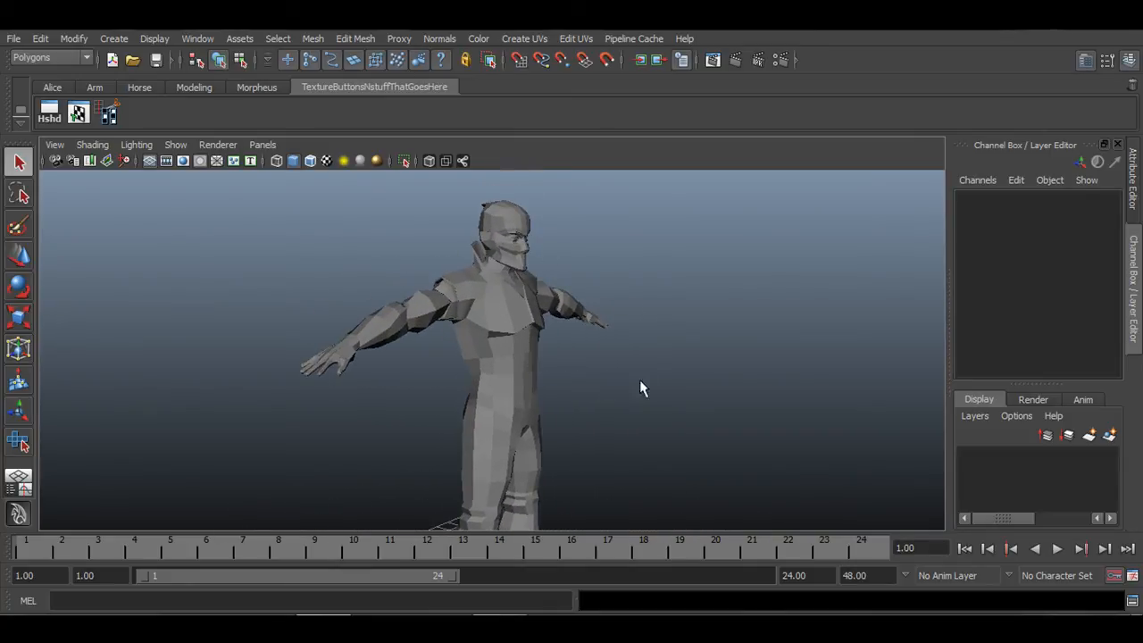
left_click_drag(632, 382, 511, 382, "alt")
right_click_drag(623, 408, 542, 395, "alt")
left_click_drag(610, 421, 536, 423, "alt")
right_click_drag(630, 432, 577, 429, "alt")
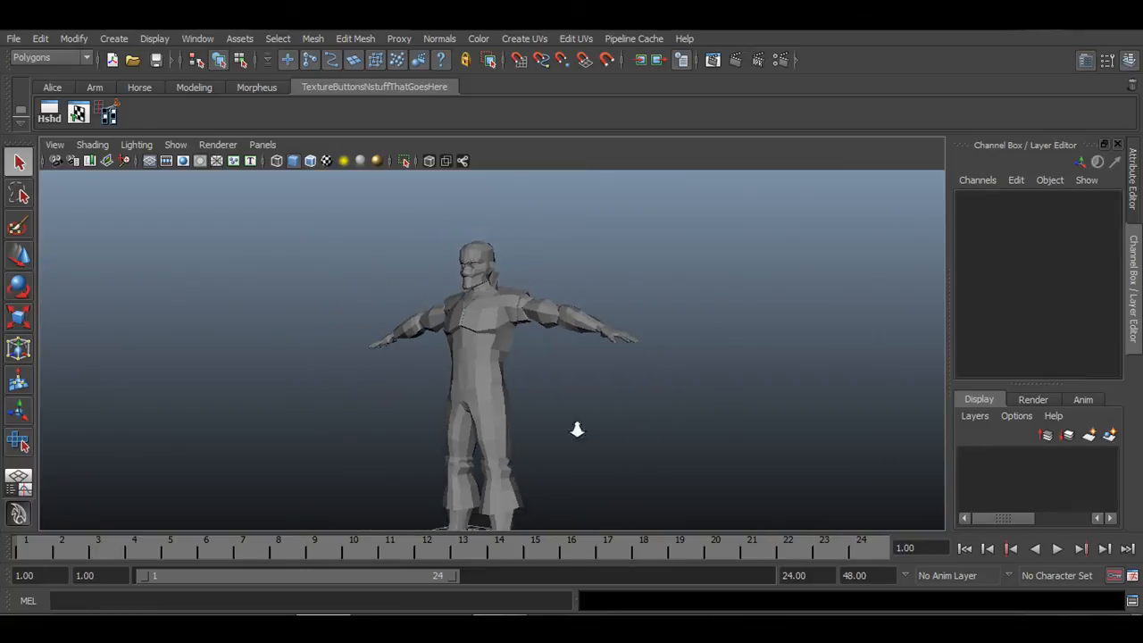
left_click_drag(577, 429, 563, 390, "alt")
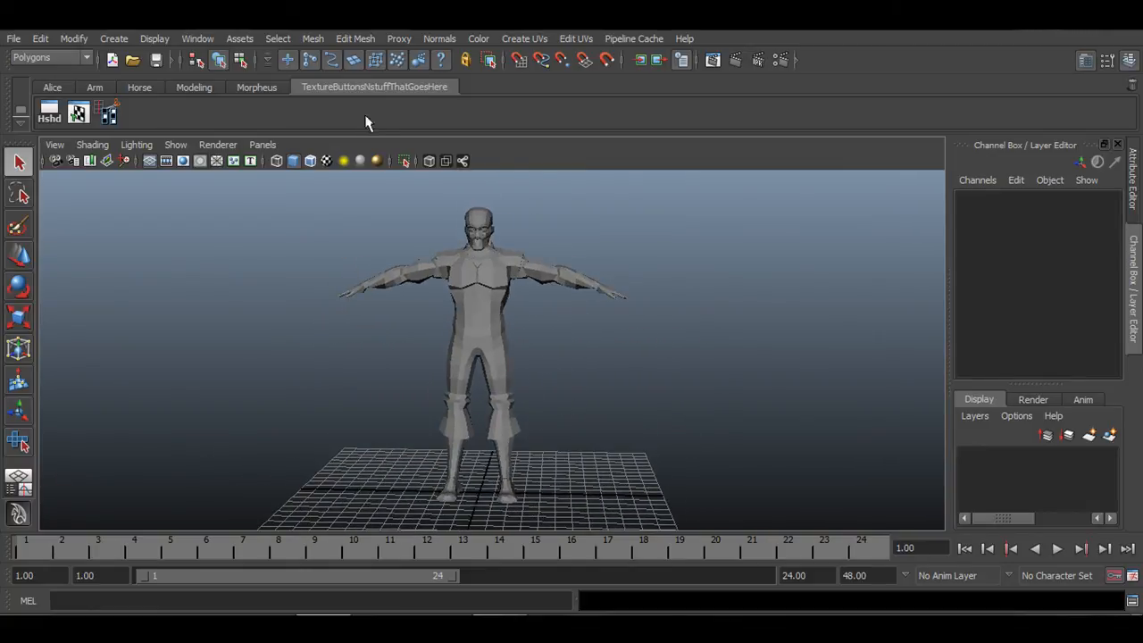
Turn the wireframe overlay on the shaded ninja back on and look over the whole mesh.
left_click(310, 162)
mouse_move(420, 357)
left_mouse_down("alt")
mouse_move(321, 372)
mouse_move(247, 360)
left_mouse_up("alt")
right_click_drag(247, 359, 523, 382, "alt")
middle_click_drag(523, 373, 535, 330, "alt")
right_click_drag(608, 365, 537, 287, "alt")
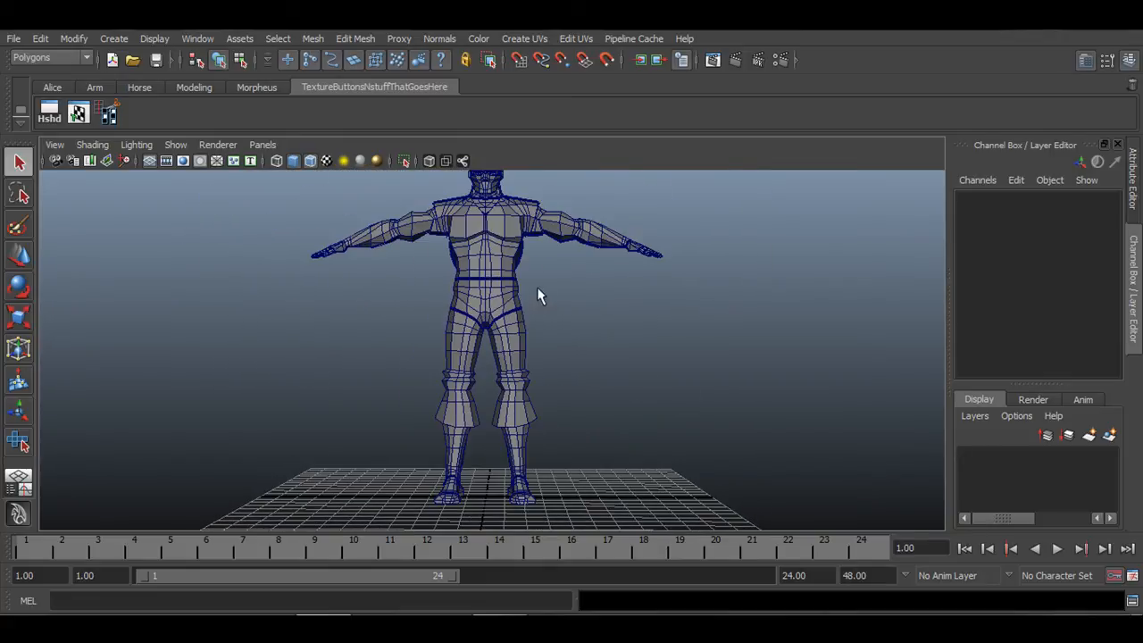
middle_click_drag(537, 286, 552, 307, "alt")
left_click_drag(653, 378, 630, 387, "alt")
middle_click_drag(629, 384, 608, 395, "alt")
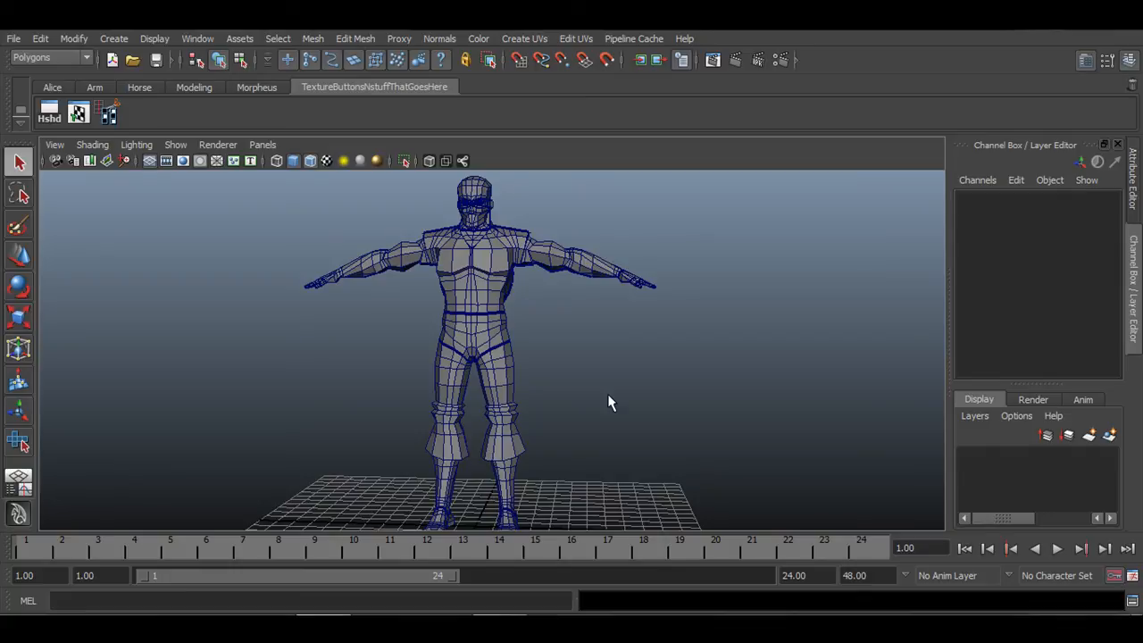